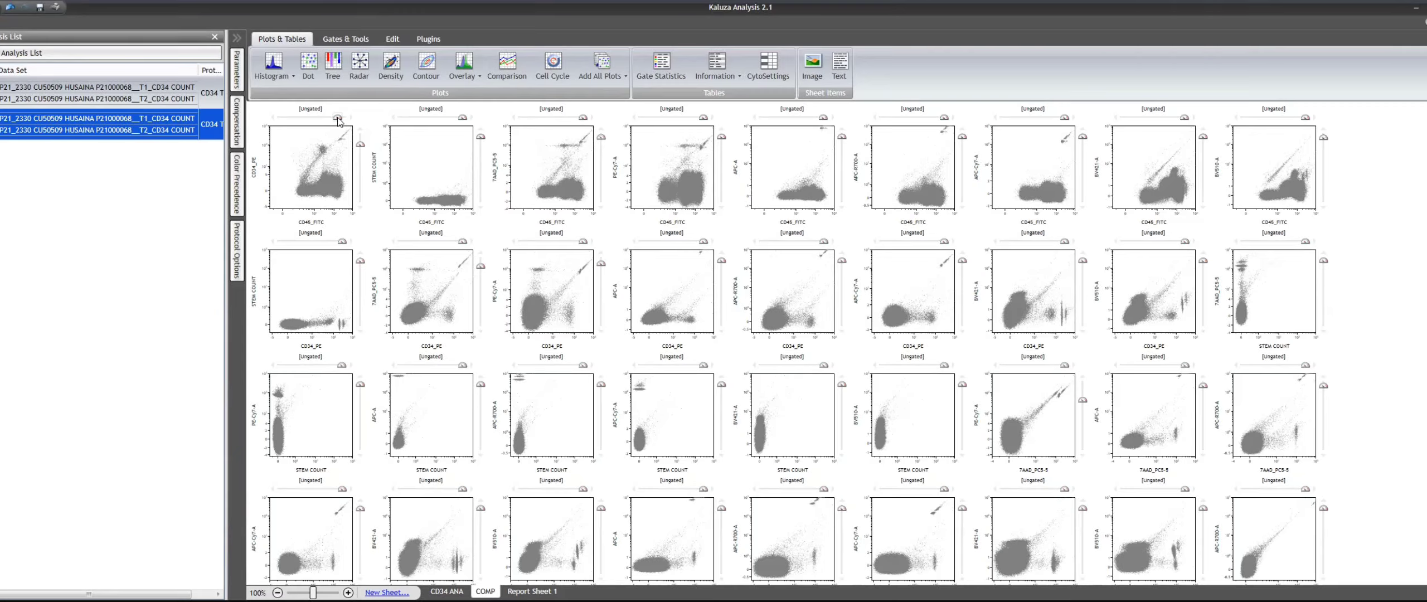
- Try a much lower compensation on the horizontal slider of the CD45_FITC / CD34_PE plot, and restore it
left_click_drag(339, 119, 265, 123)
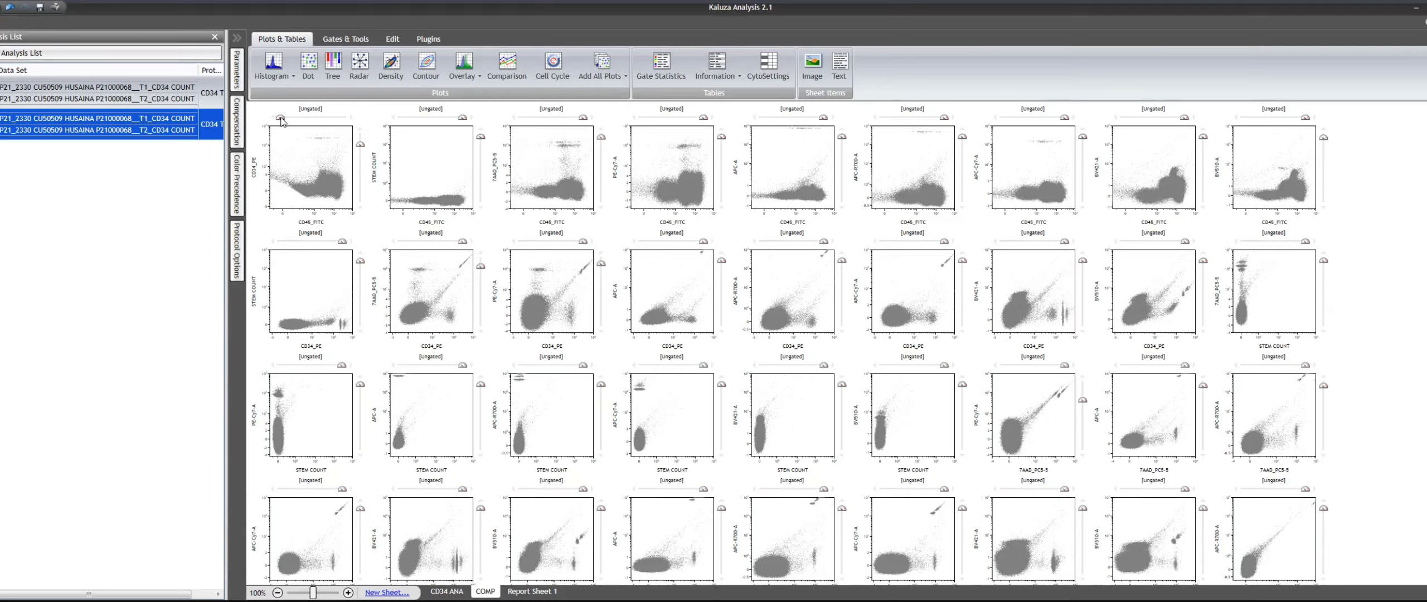
left_click_drag(282, 122, 335, 119)
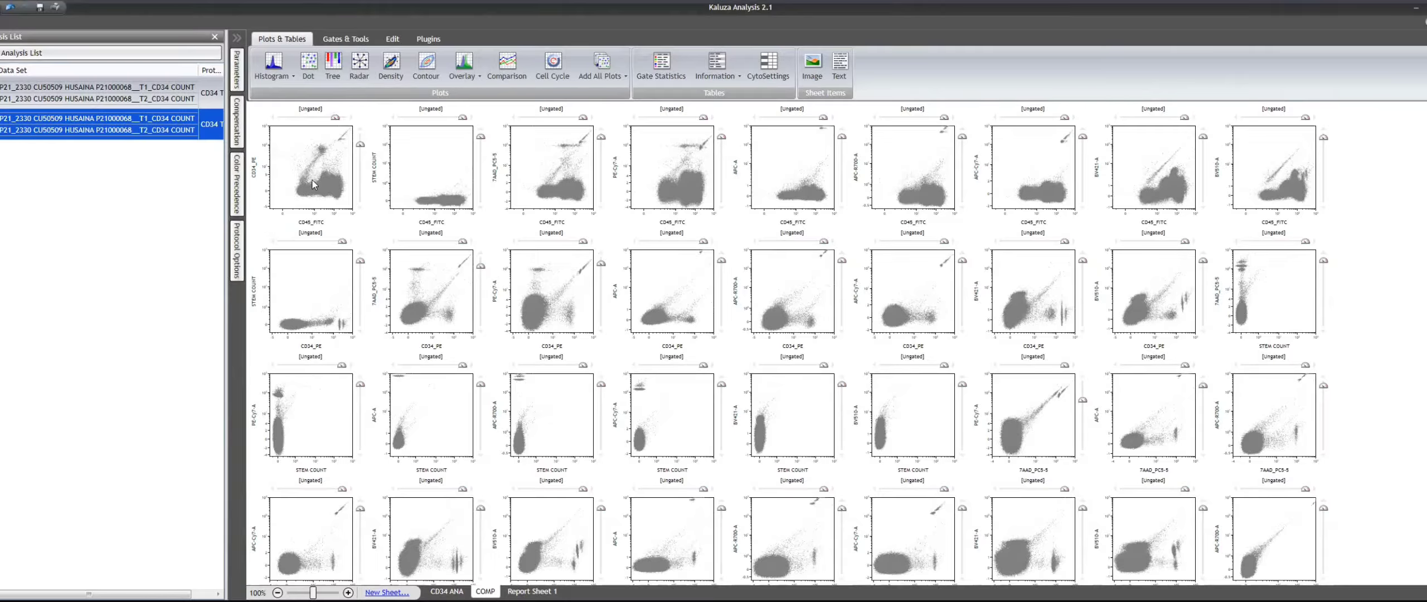
- Examine the CD45_FITC plots against STEM COUNT, 7AAD_PC5-5, PE-Cy7-A, APC-A, APC-R700-A and APC-Cy7-A for compensation errors
left_click(444, 186)
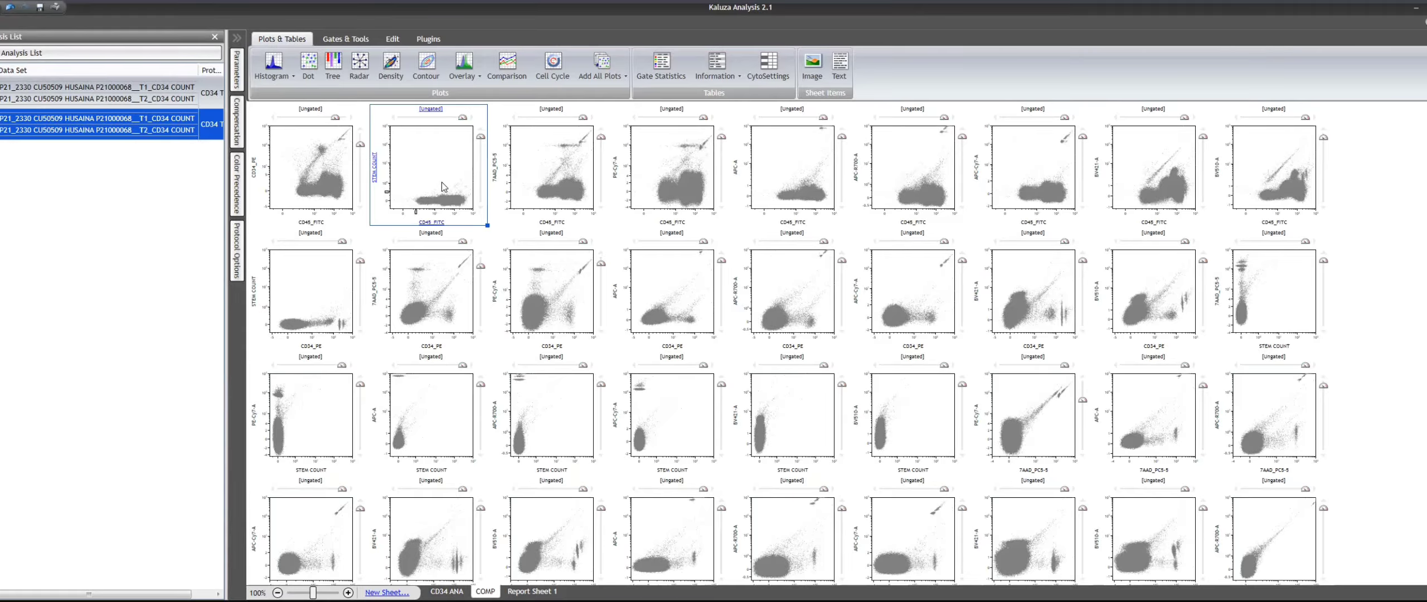
left_click(570, 167)
left_click(685, 167)
left_click(811, 167)
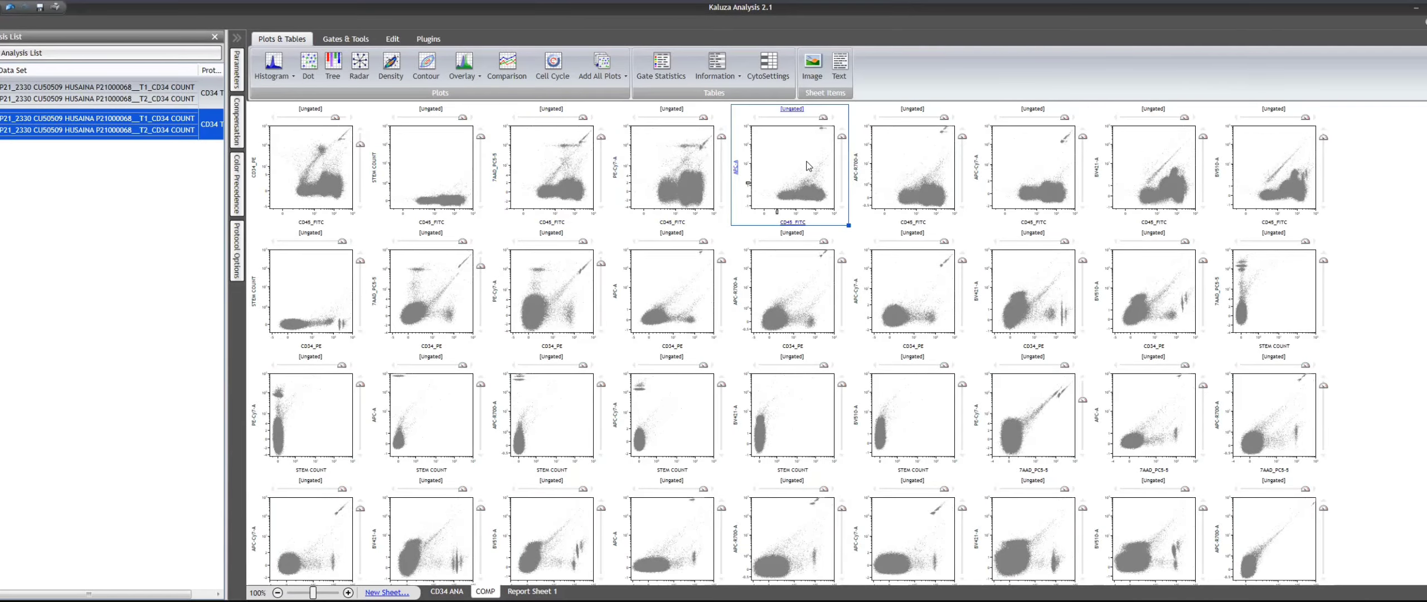
left_click(926, 181)
left_click(1050, 178)
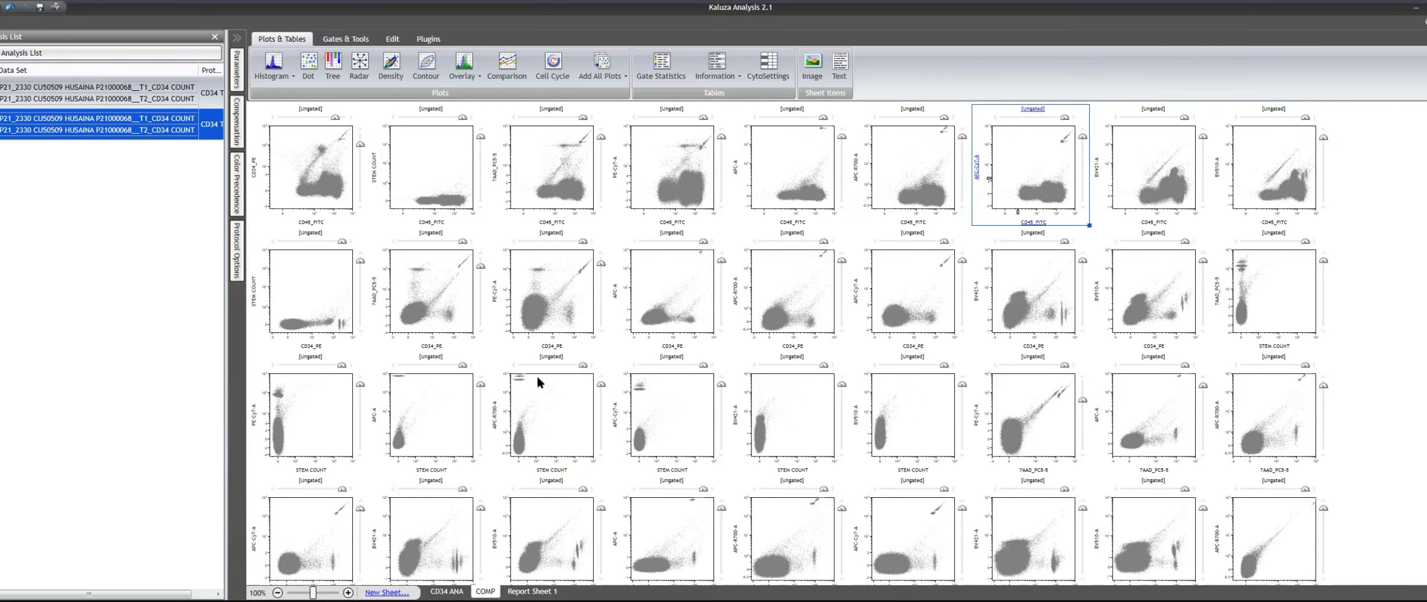
- Lower the vertical compensation slider slightly on the 7AAD_PC5-5 / PE-Cy7-A plot of the COMP sheet
scroll(542, 382, "down", 3)
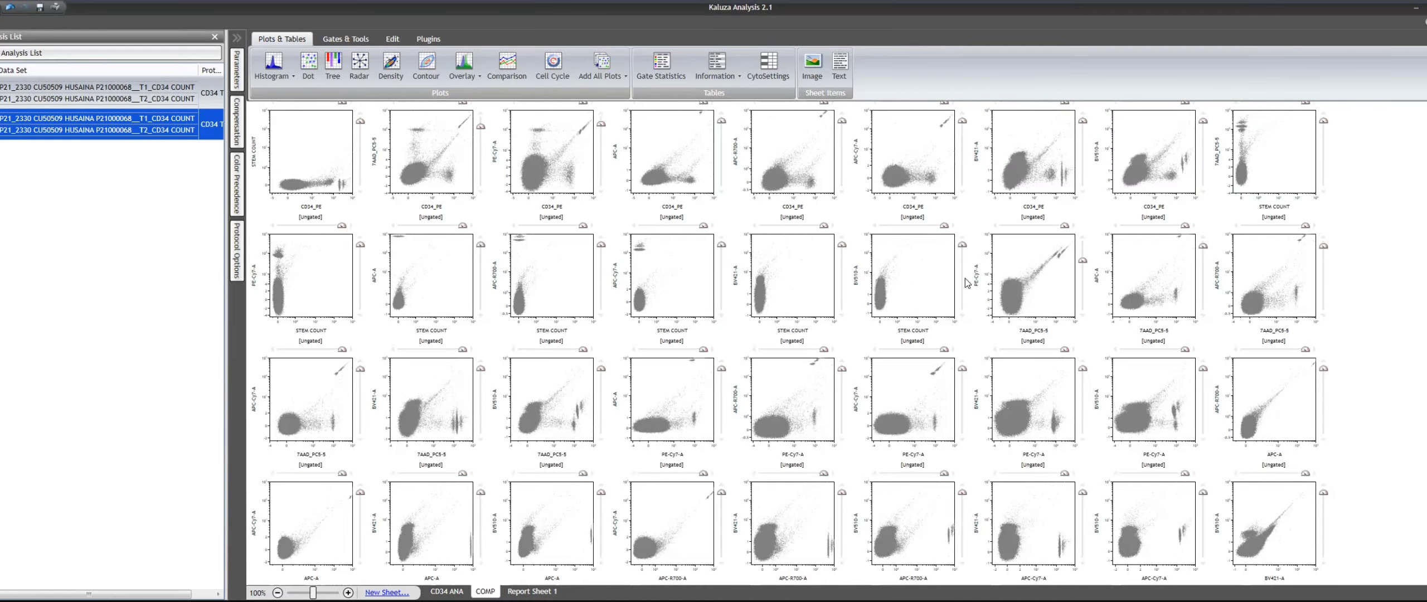
left_click_drag(1083, 262, 1082, 276)
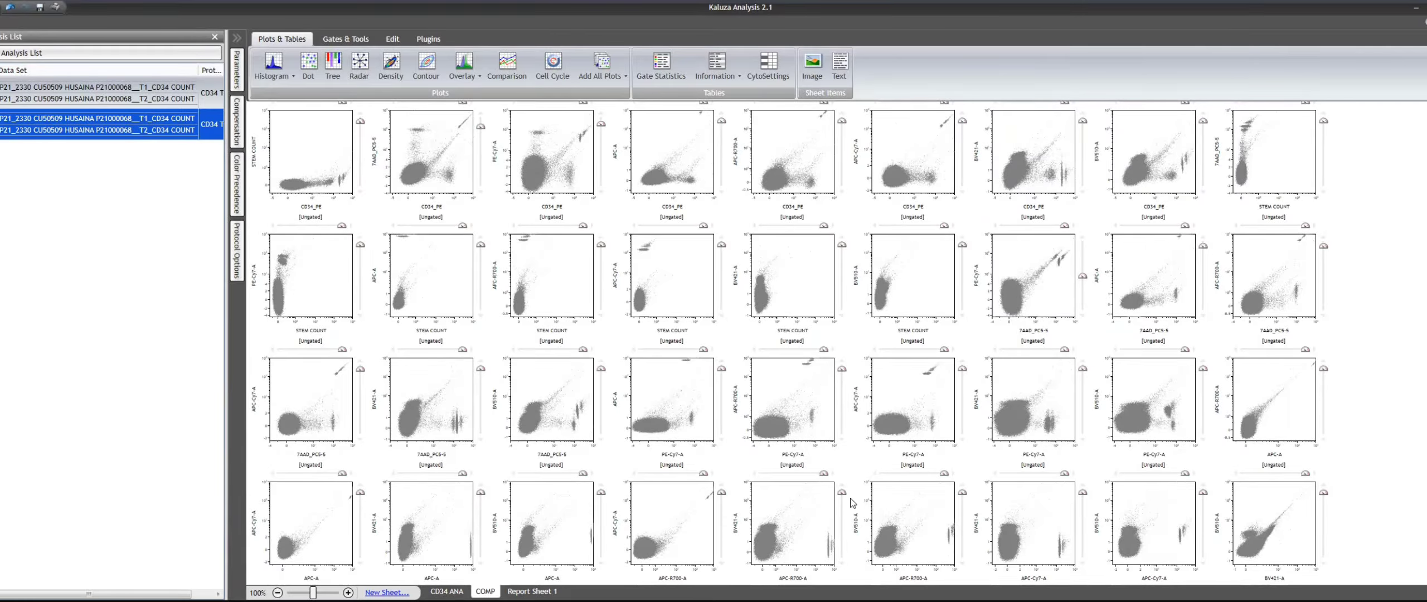
scroll(351, 315, "up", 3)
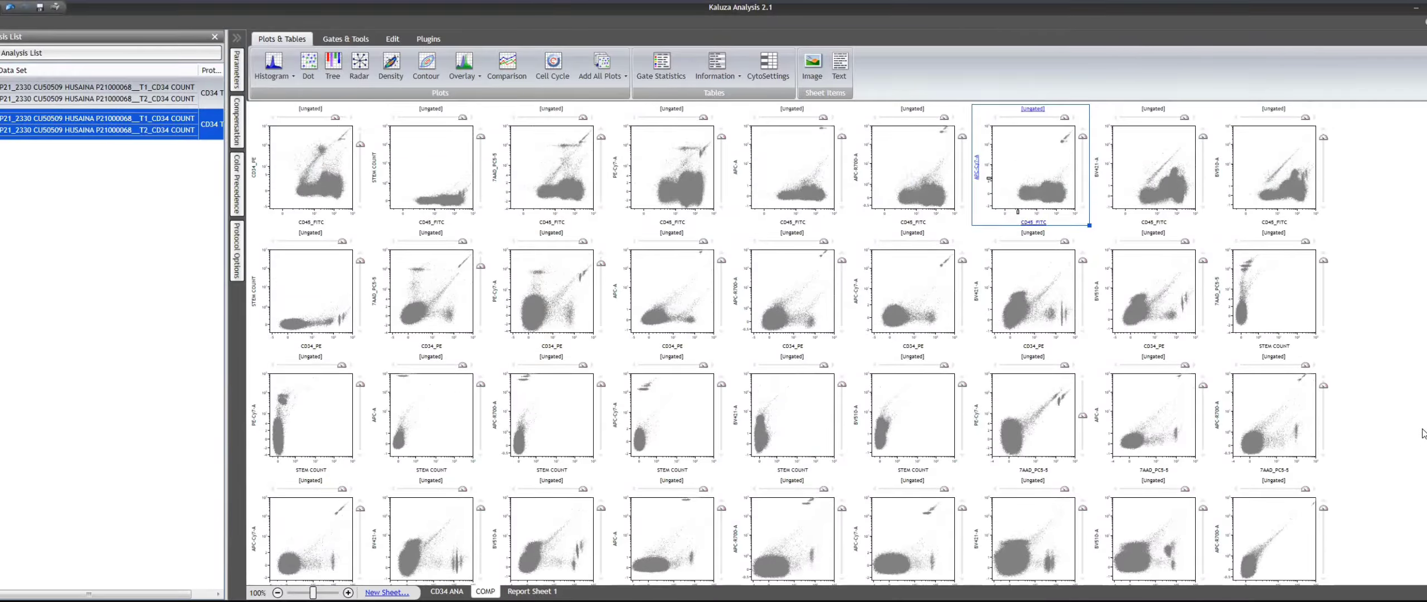
- Switch all plots on the COMP sheet to the T1_CD34 COUNT data set
left_click(319, 174)
key("ctrl+a")
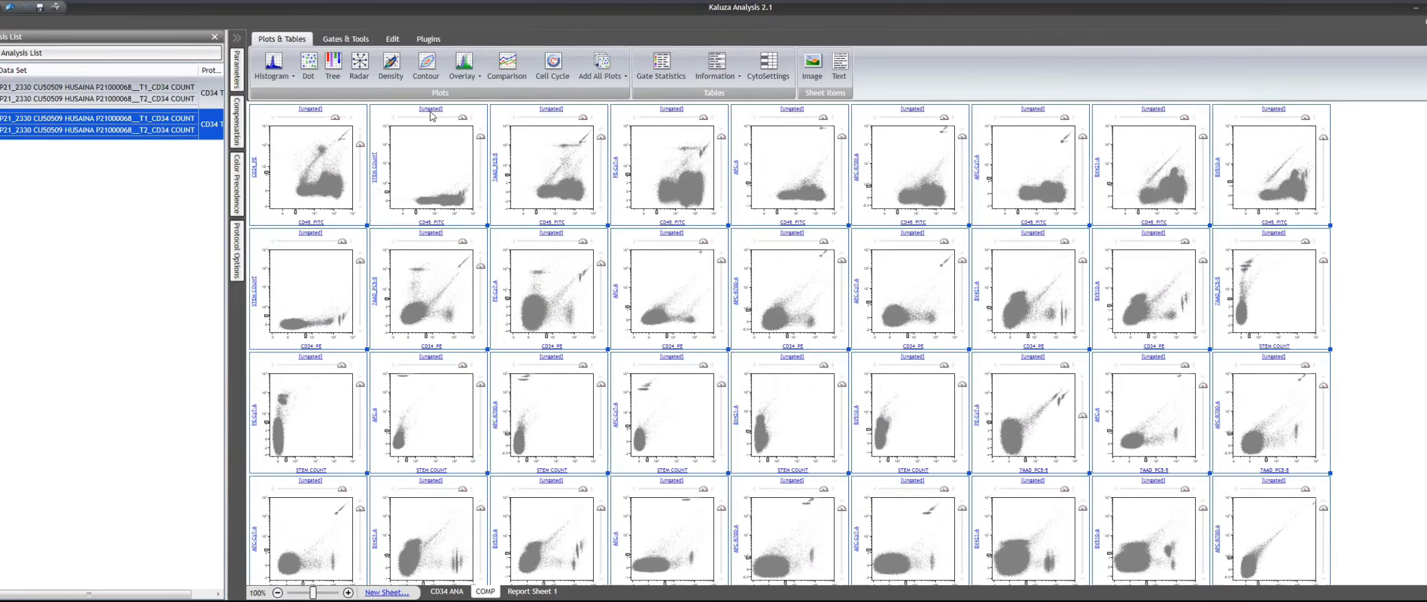
left_click(431, 109)
left_click(501, 131)
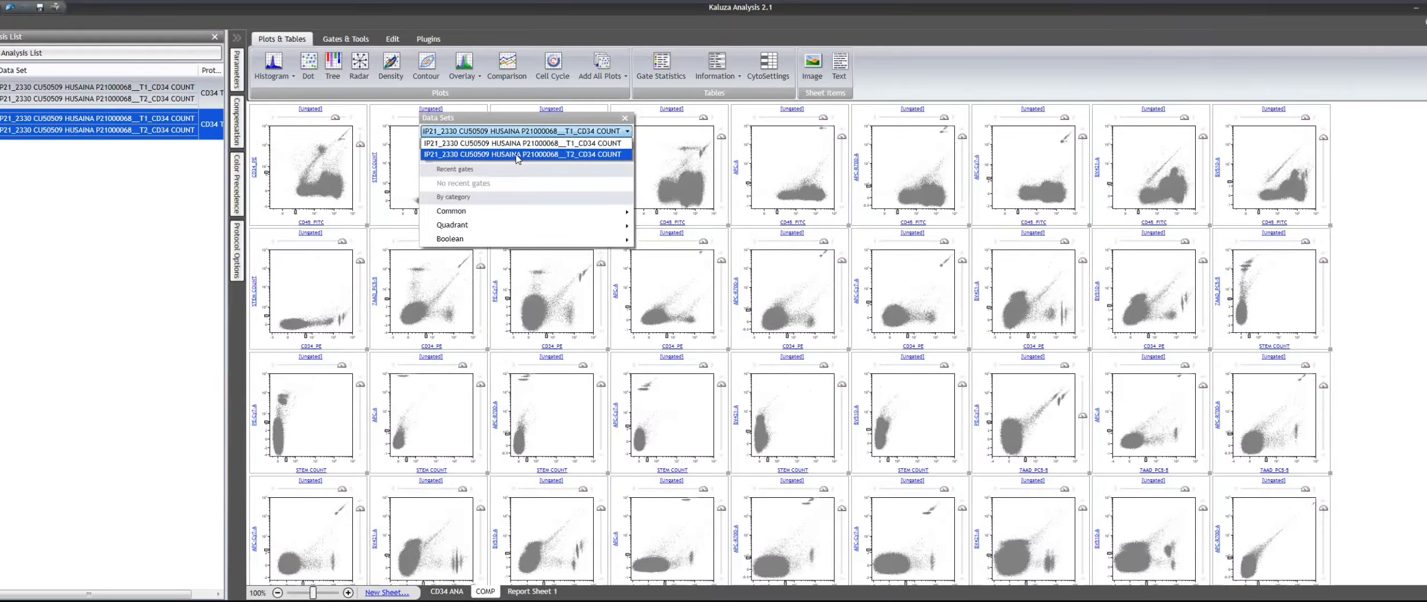
left_click(525, 144)
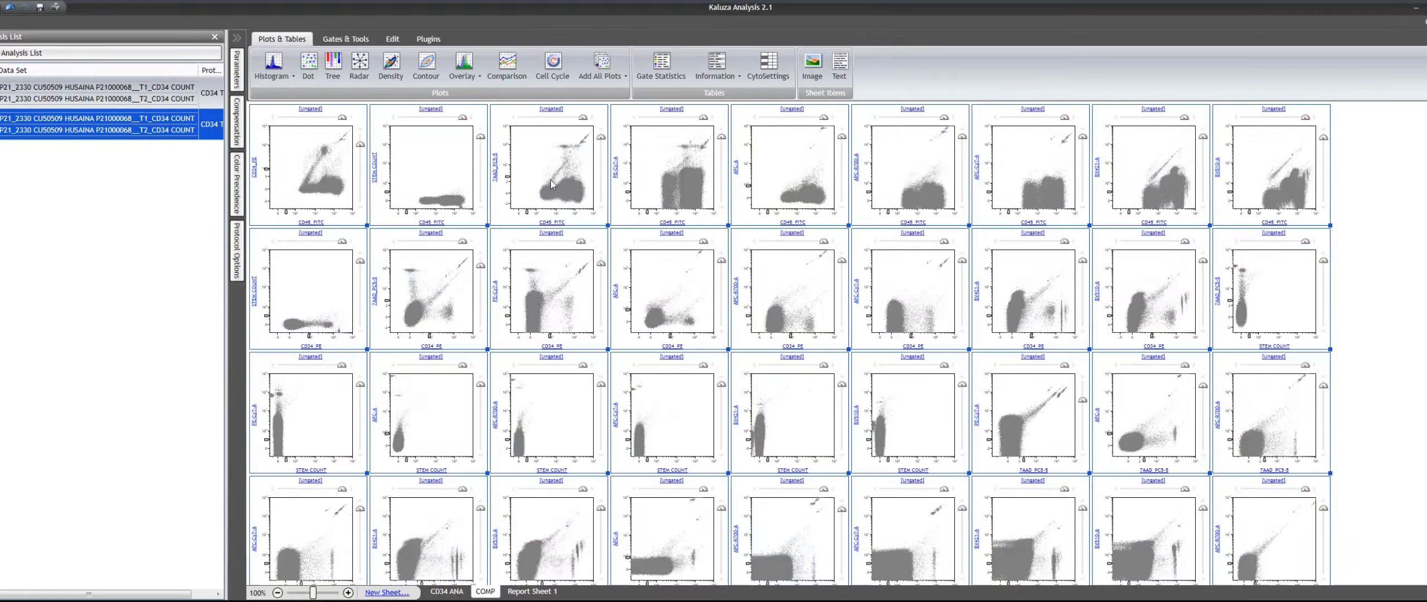
- Adjust the PE-Cy7-A axis scaling on the CD45_FITC / PE-Cy7-A plot to about 21.0
left_click(1418, 263)
left_click(694, 179)
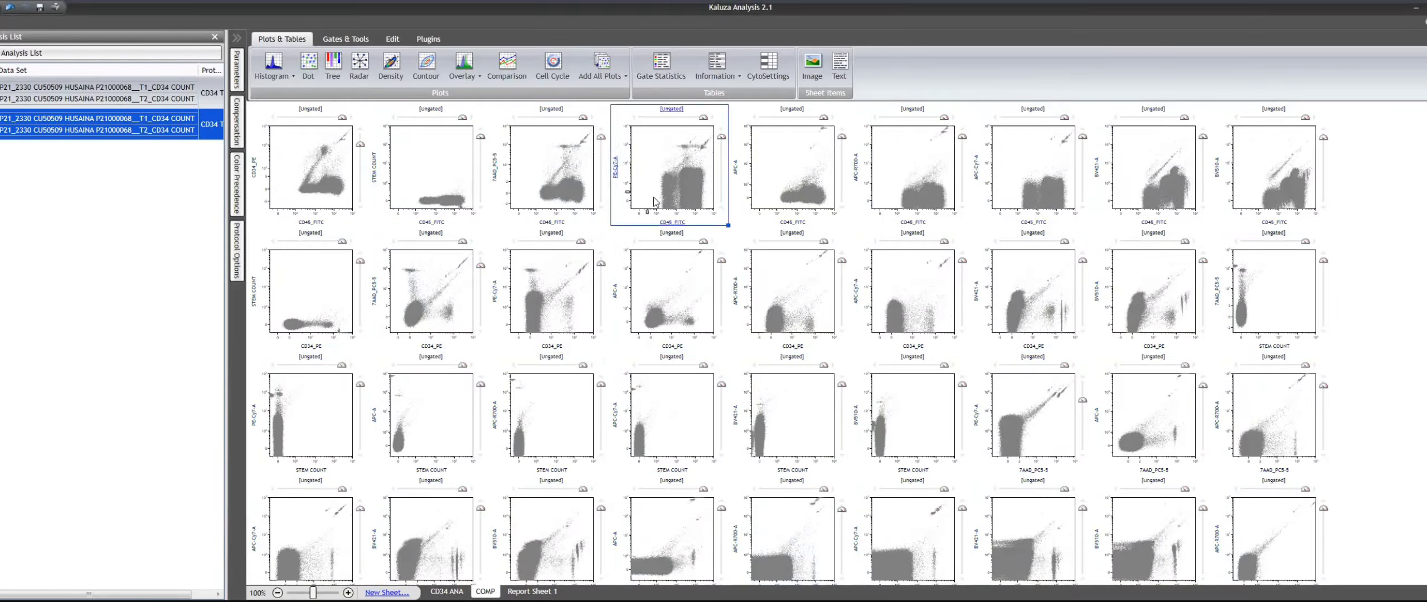
left_click_drag(628, 192, 623, 171)
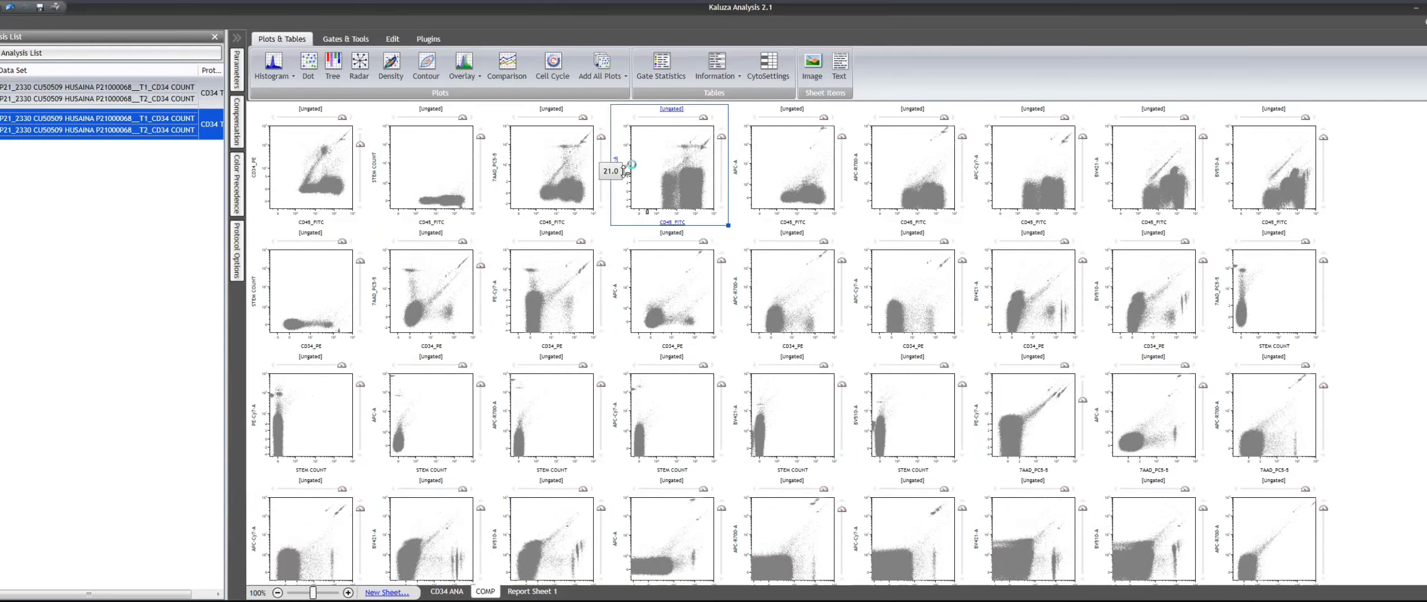
left_click(1336, 345)
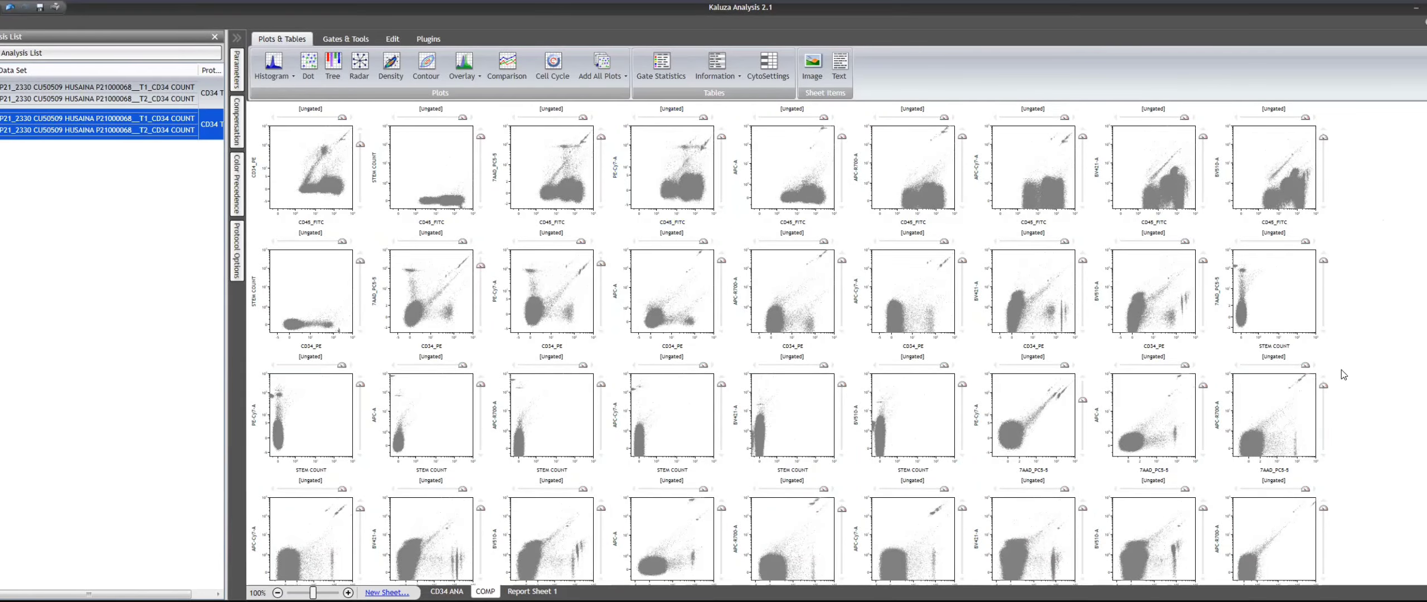
scroll(1336, 344, "down", 2)
scroll(1336, 312, "up", 2)
- Copy the compensation matrix of Data Set 1 (T1_CD34 COUNT) to Data Set 2 (T2_CD34 COUNT) and check the plots
left_click(237, 114)
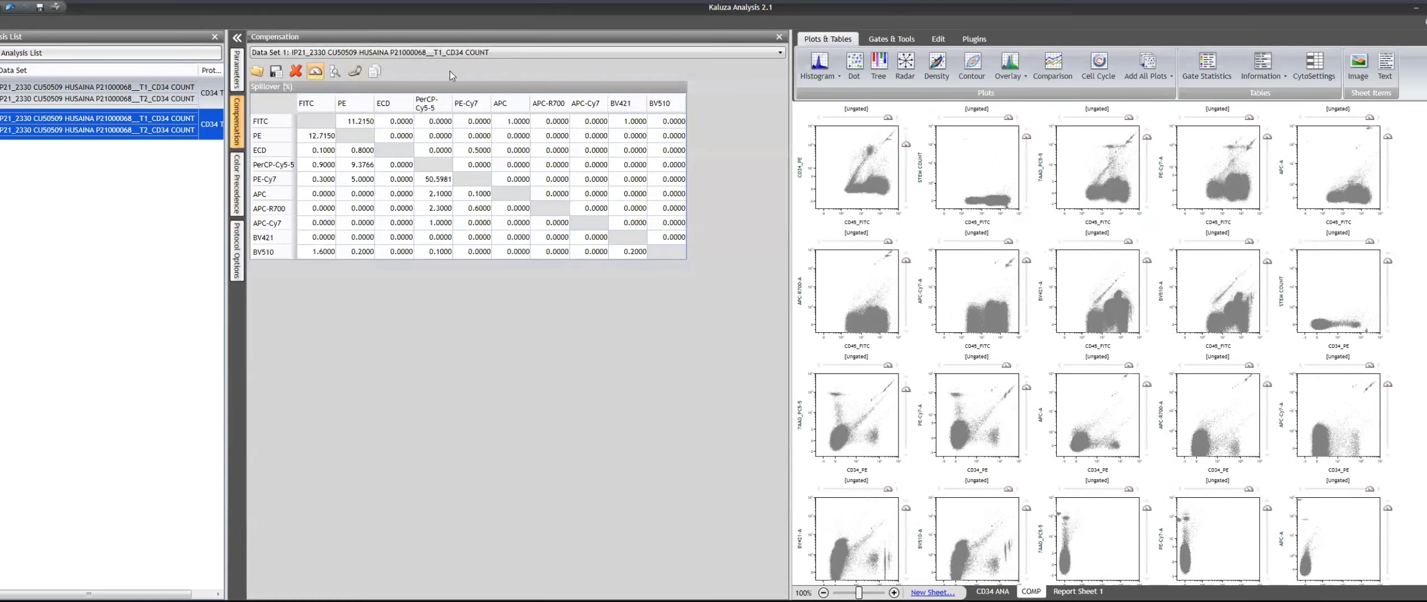
left_click(375, 71)
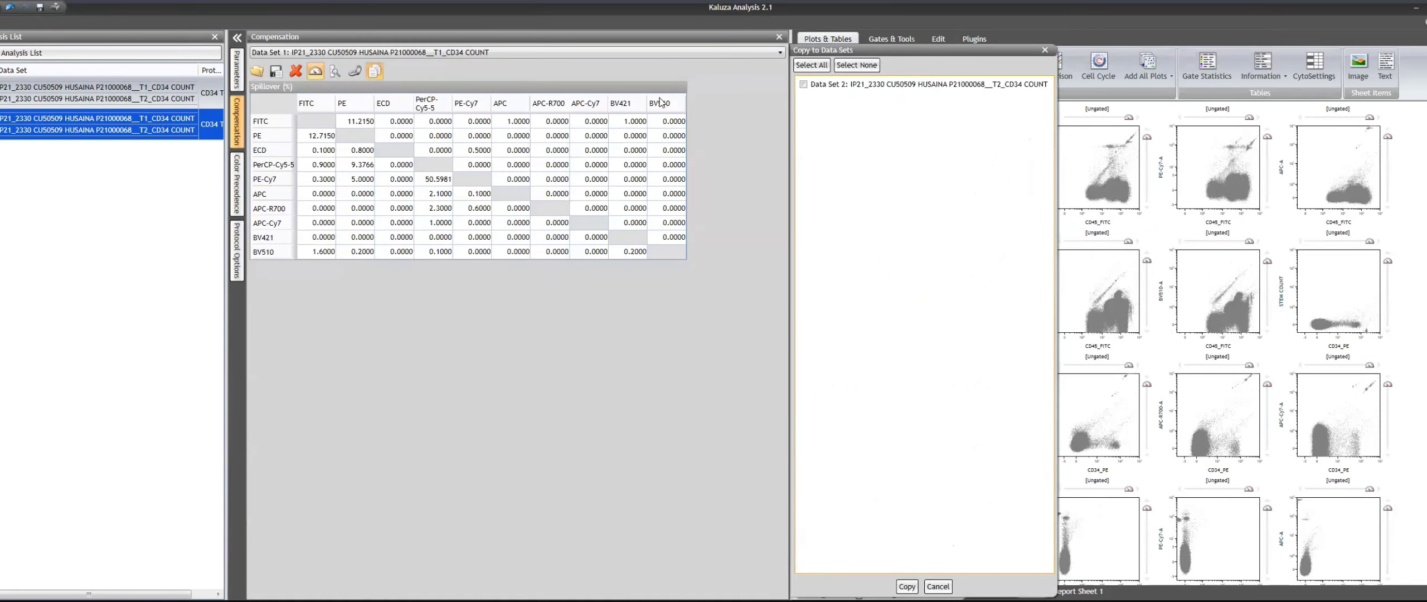
left_click(806, 84)
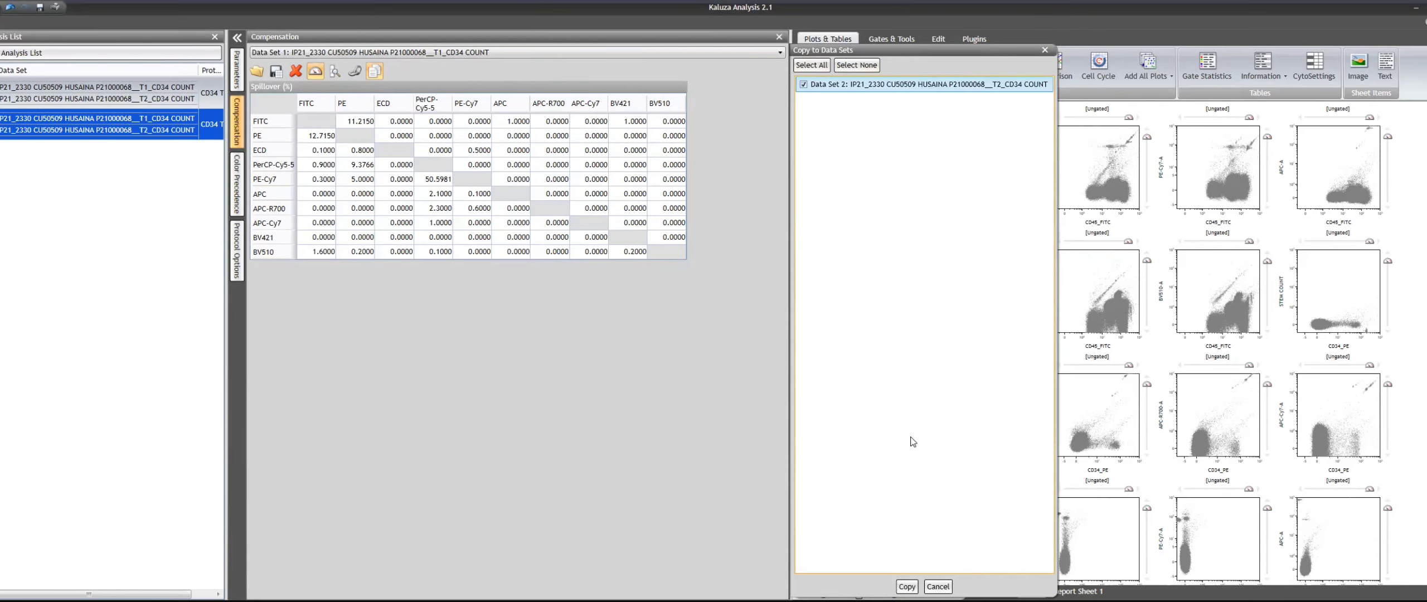
left_click(909, 587)
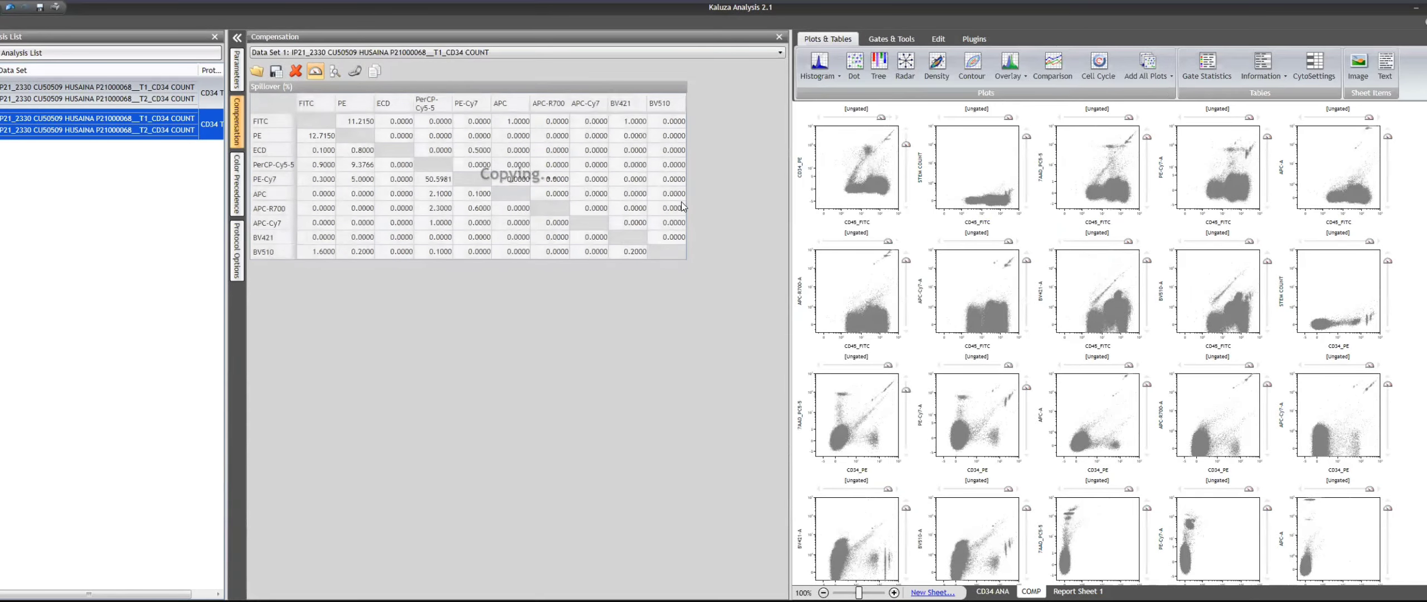
left_click(779, 38)
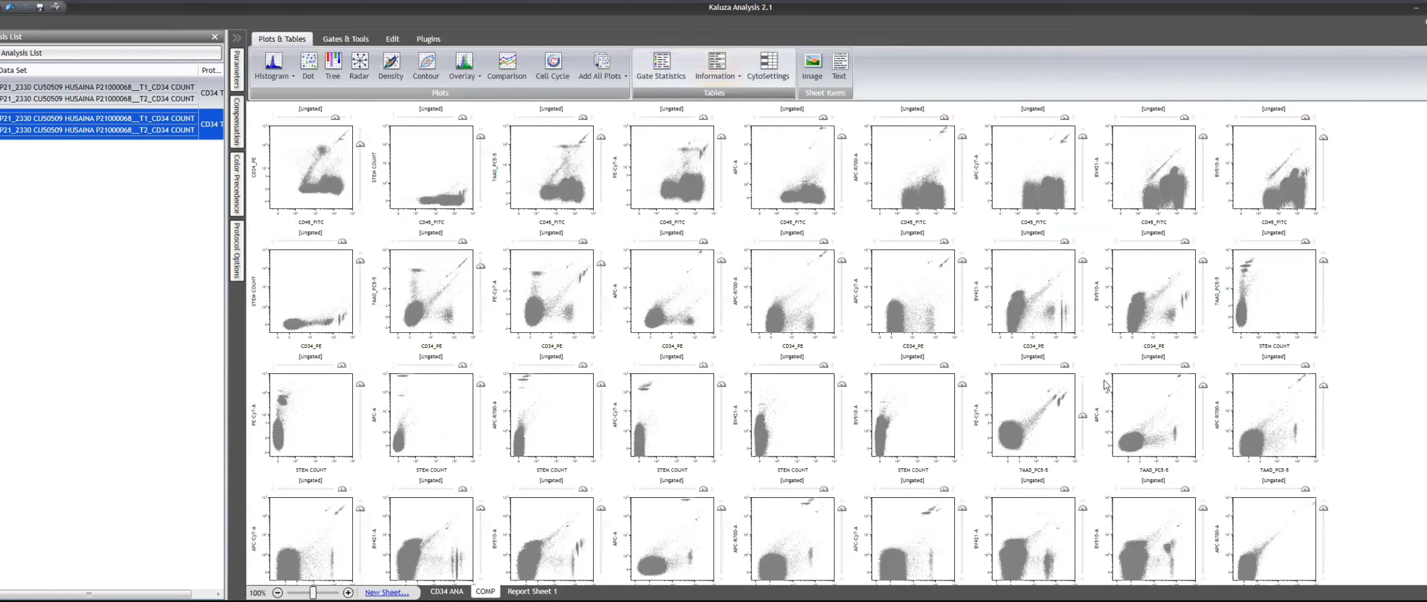
scroll(1399, 376, "down", 3)
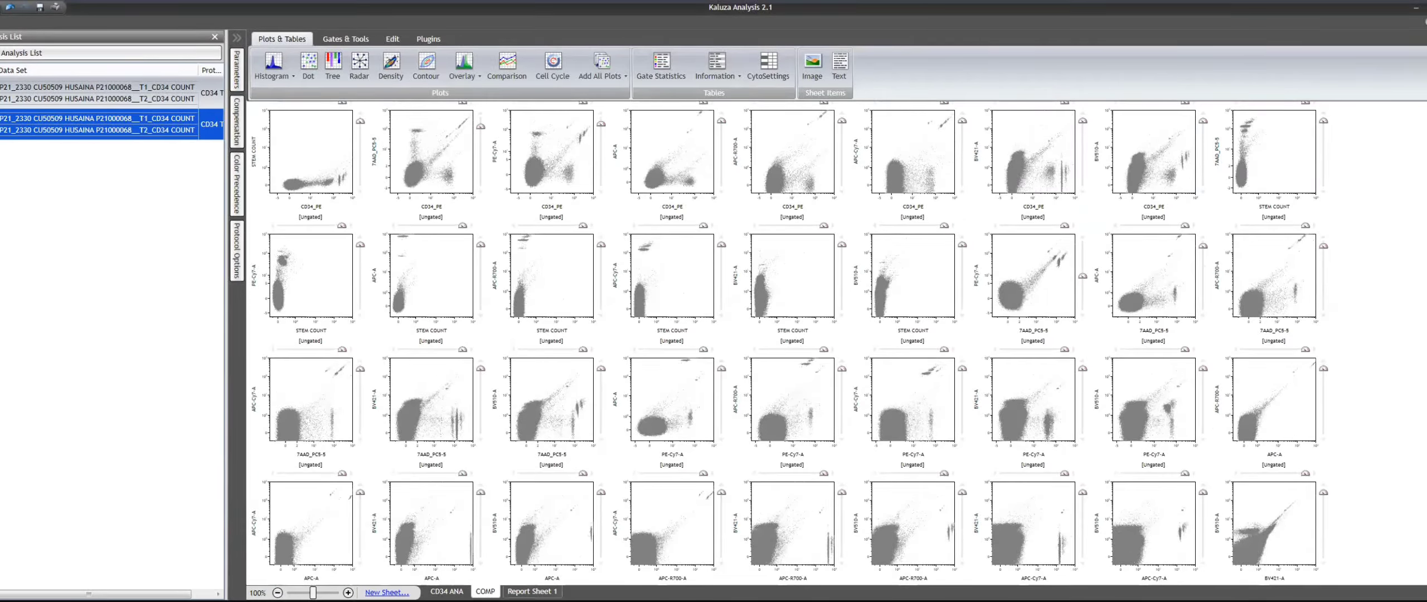
- Open the CD34 ANA sheet and widen its empty ungated plot slightly
left_click(446, 591)
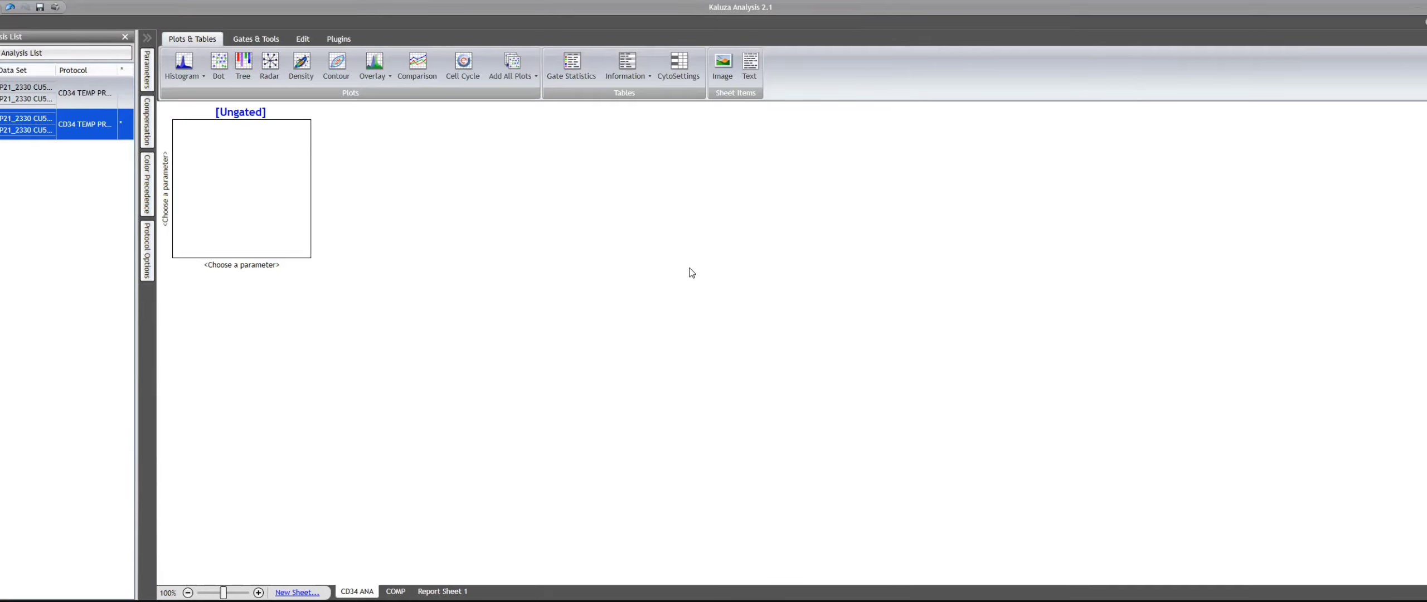
left_click(257, 206)
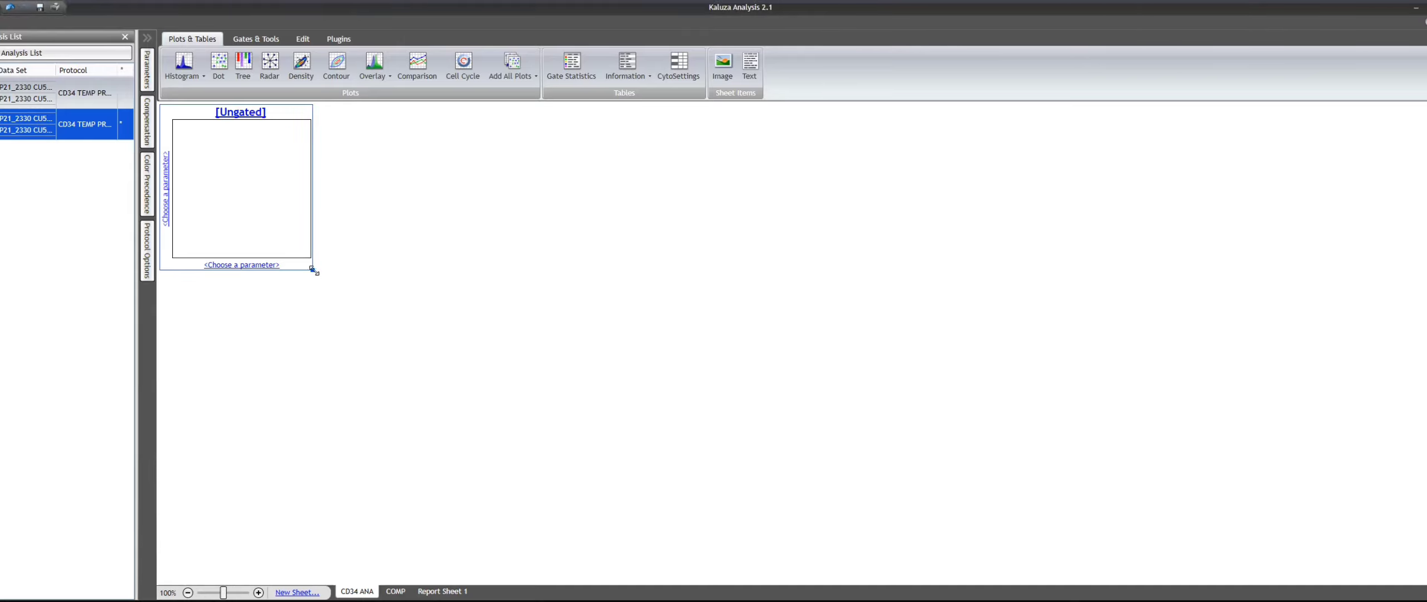
left_click_drag(312, 270, 318, 274)
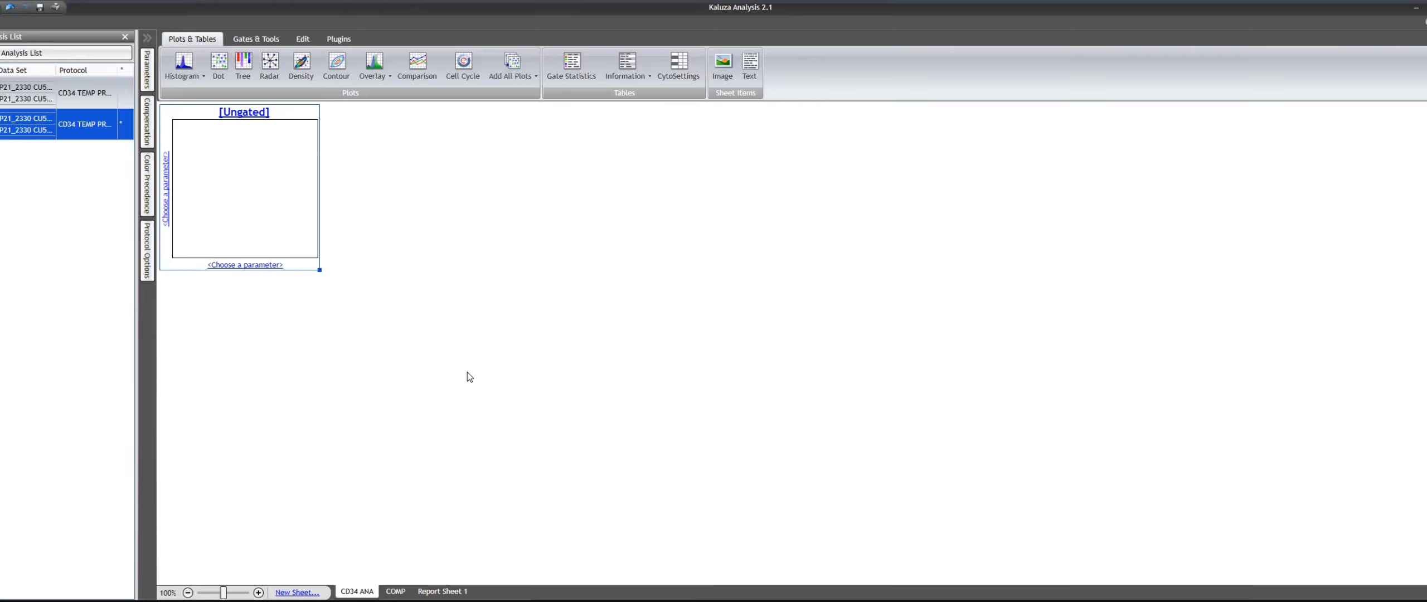
- Set the empty plot's horizontal axis to FSC-A Linear and its vertical axis to TIME
left_click(256, 265)
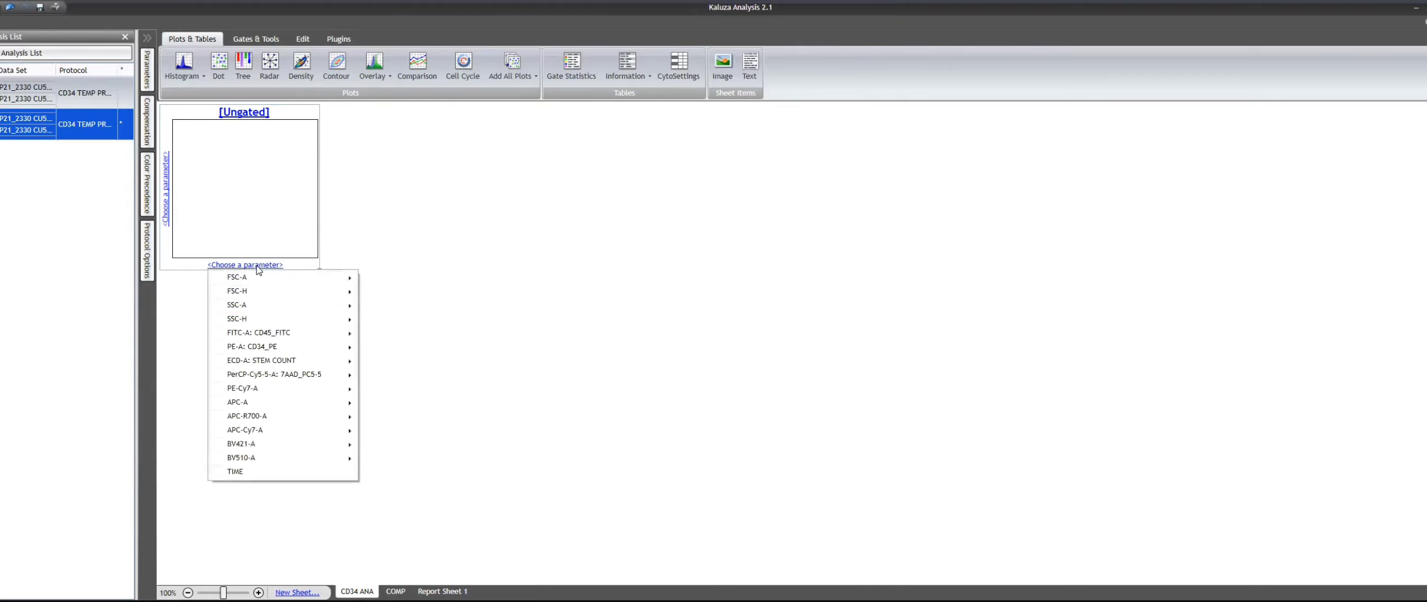
mouse_move(329, 277)
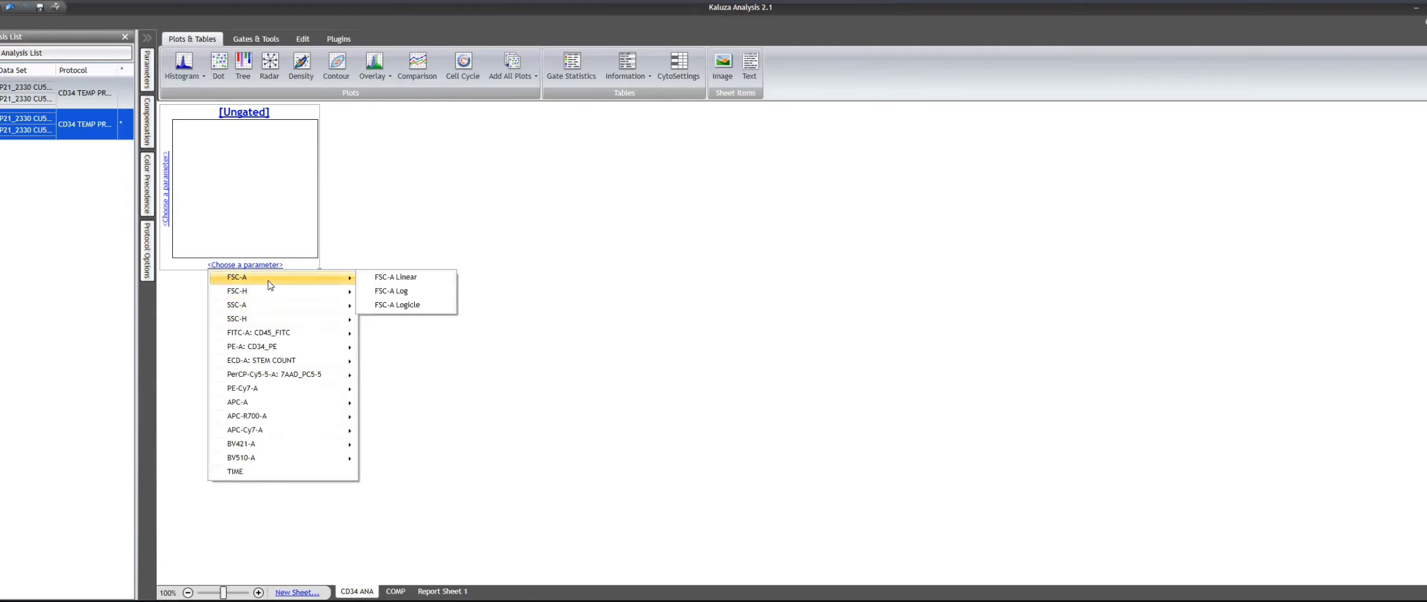
left_click(413, 278)
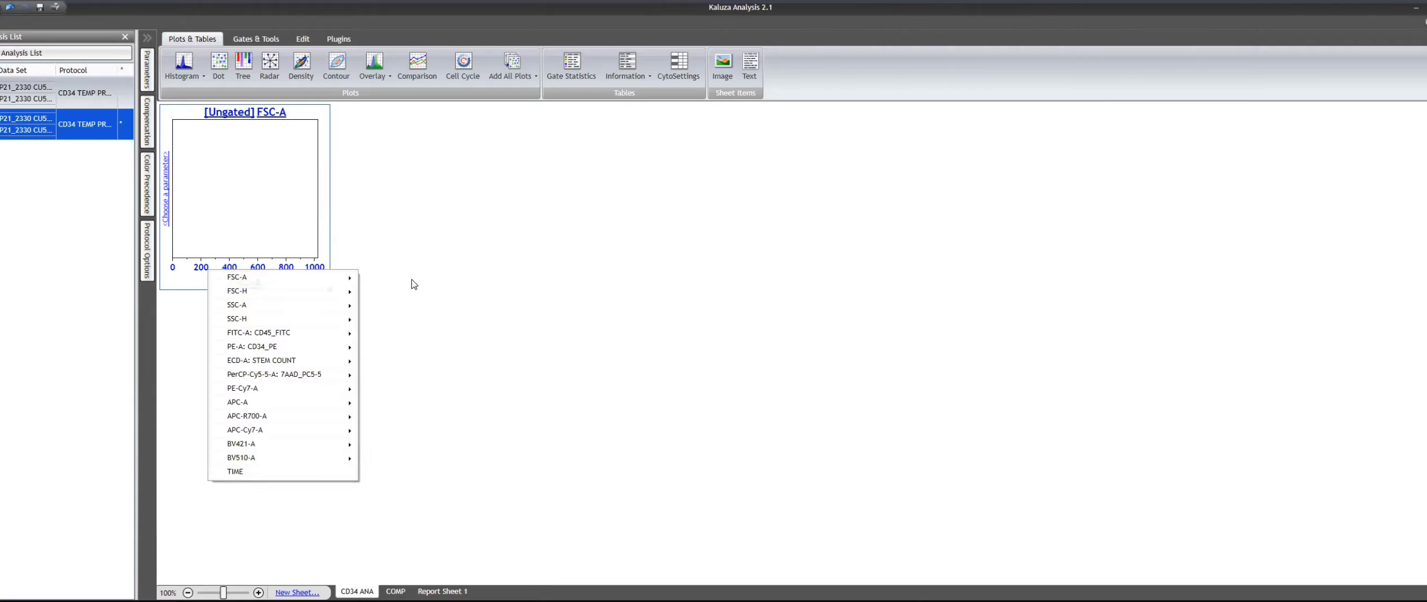
left_click(165, 195)
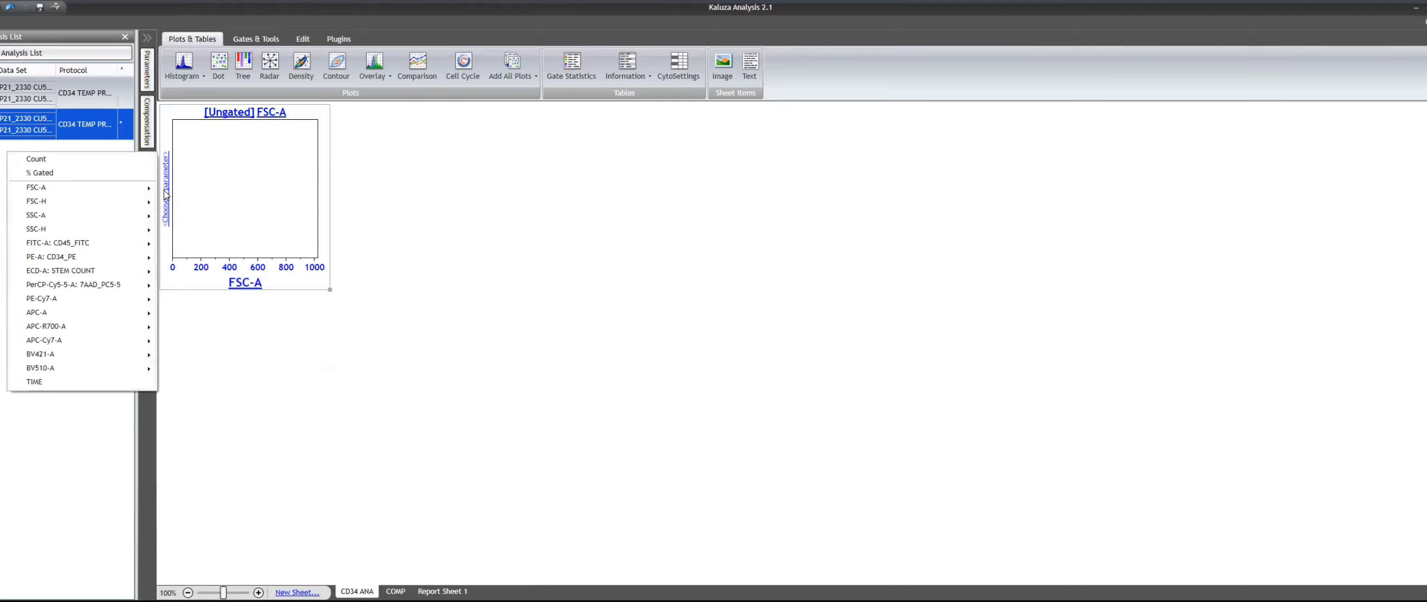
left_click(50, 381)
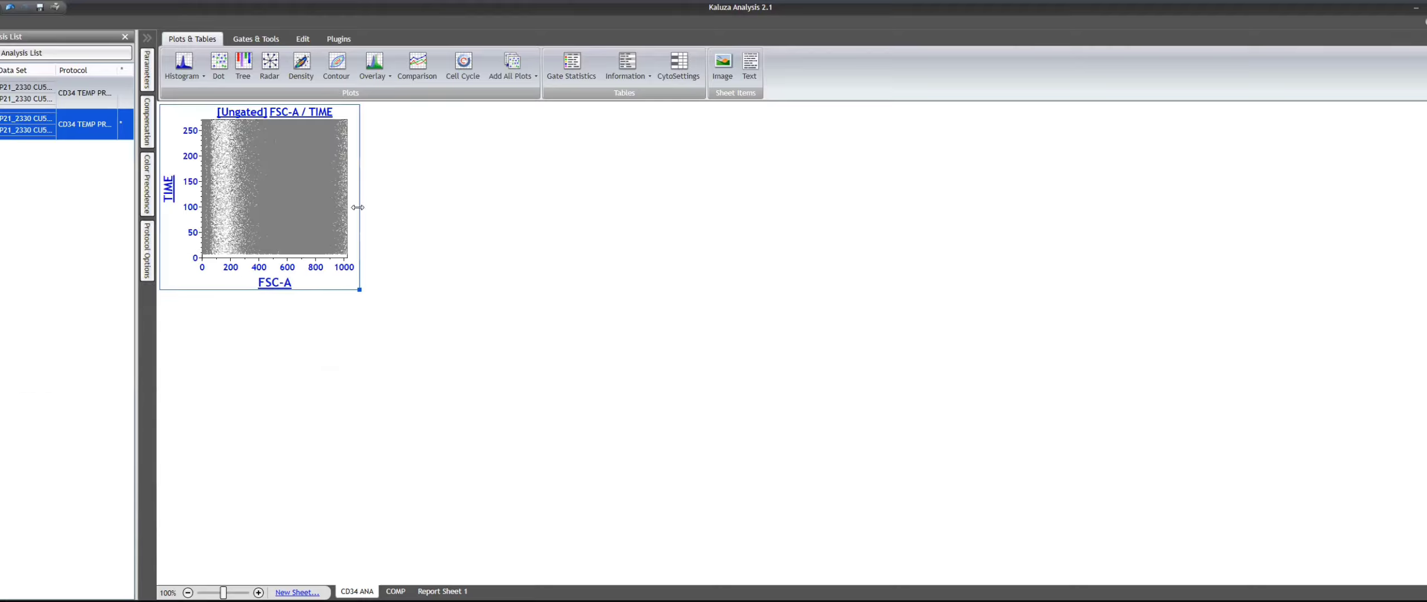
- Increase the resolution of the FSC-A / TIME plot and make the plot slightly narrower and taller
right_click(292, 197)
left_click(304, 222)
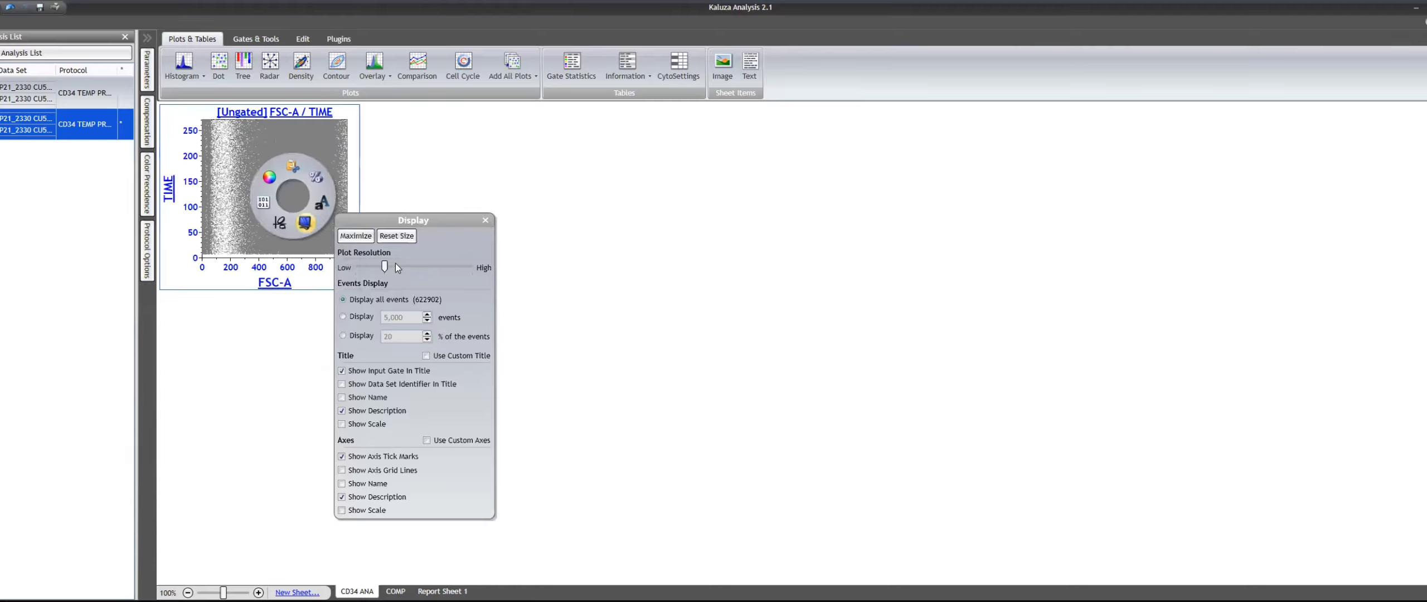
left_click(270, 262)
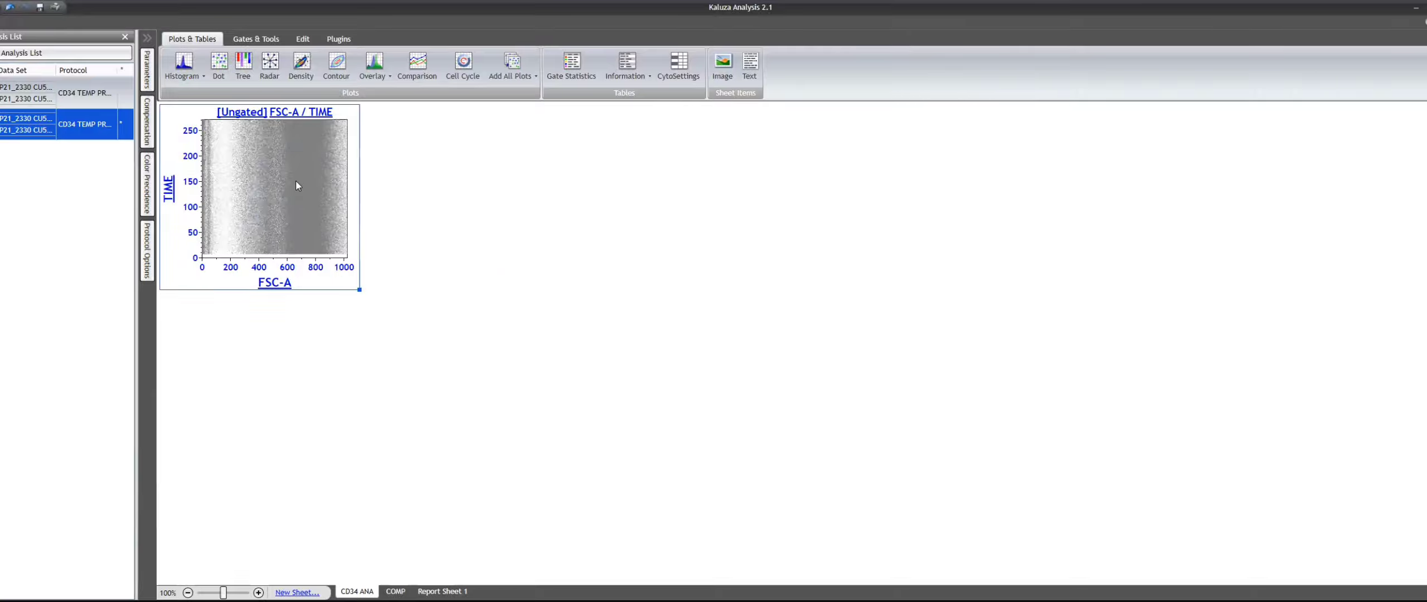
left_click_drag(359, 290, 352, 297)
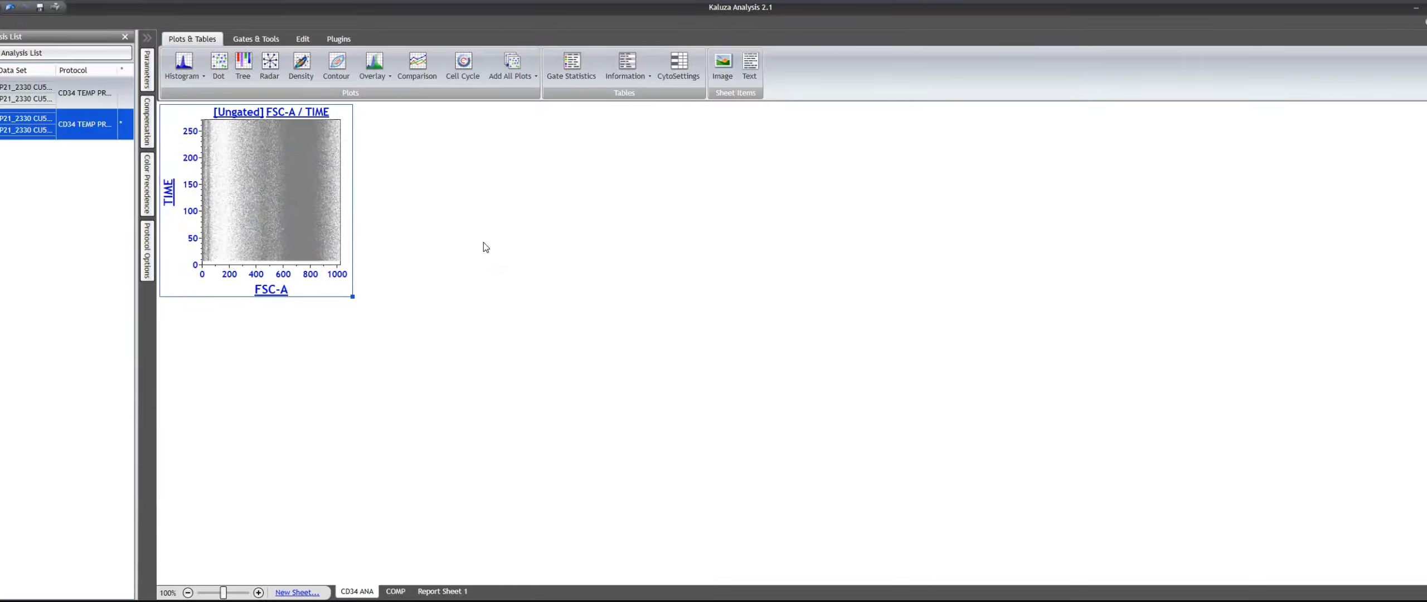
- Paste a copy of the FSC-A / TIME plot beside it and set the copy's vertical axis to FSC-H Linear
key("ctrl+v")
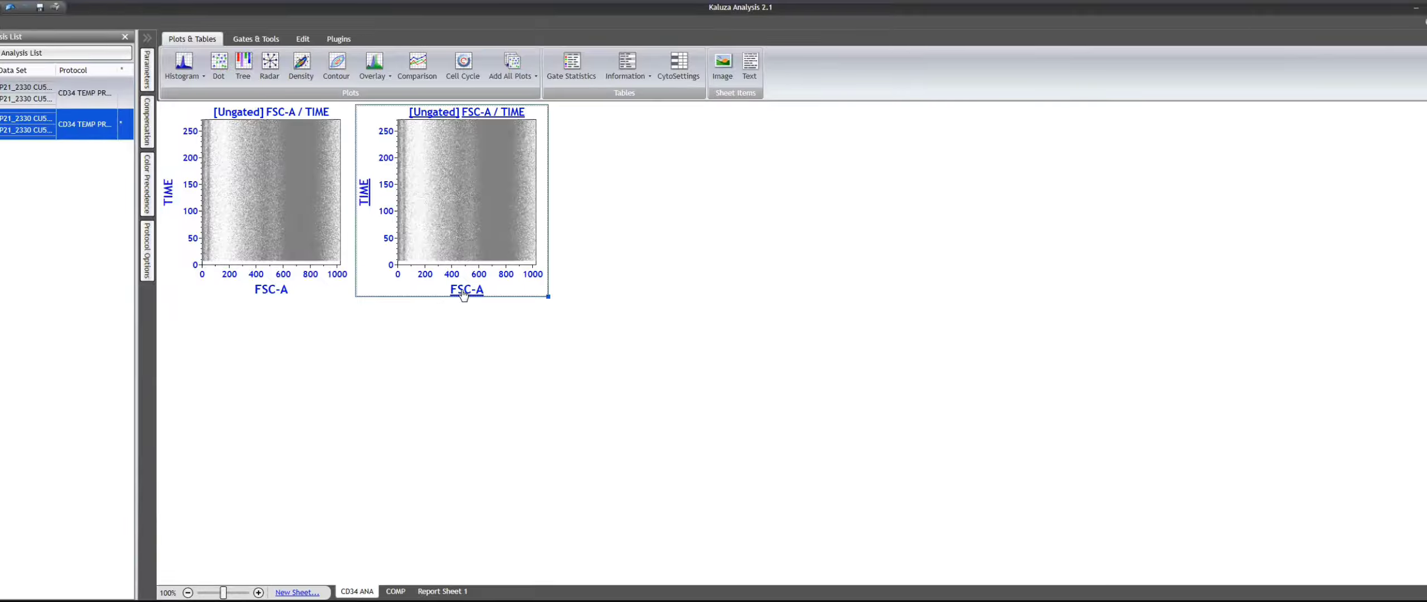
left_click(168, 192)
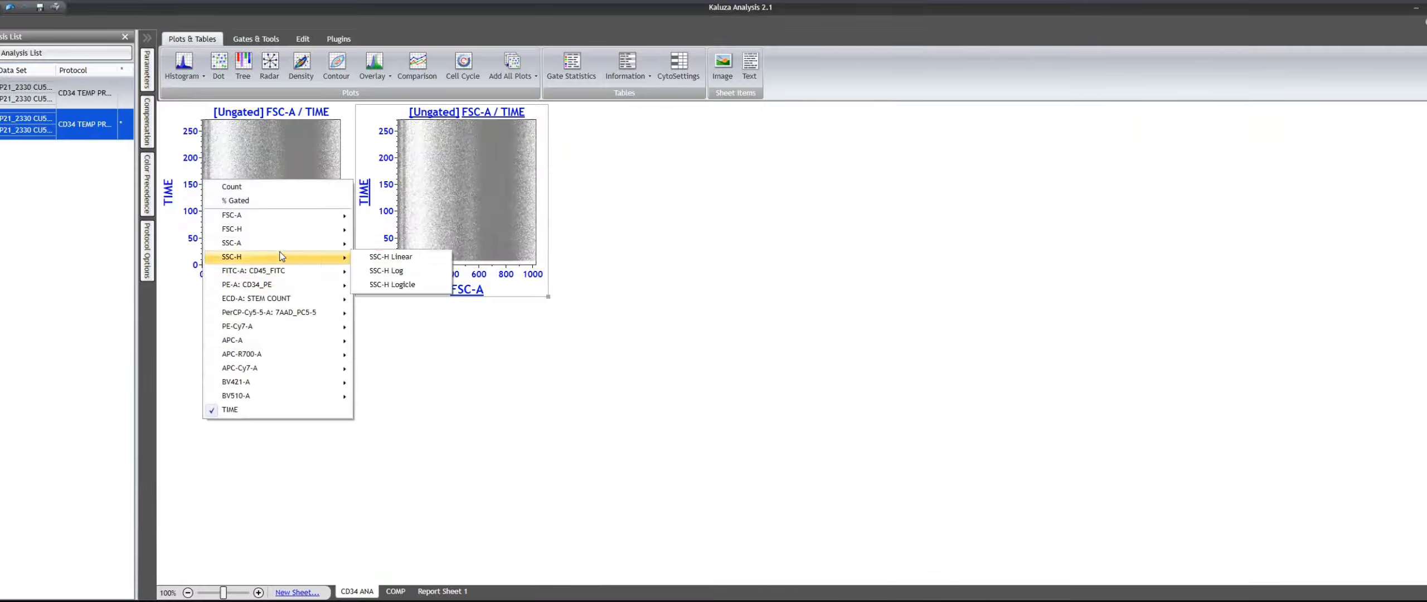
mouse_move(272, 231)
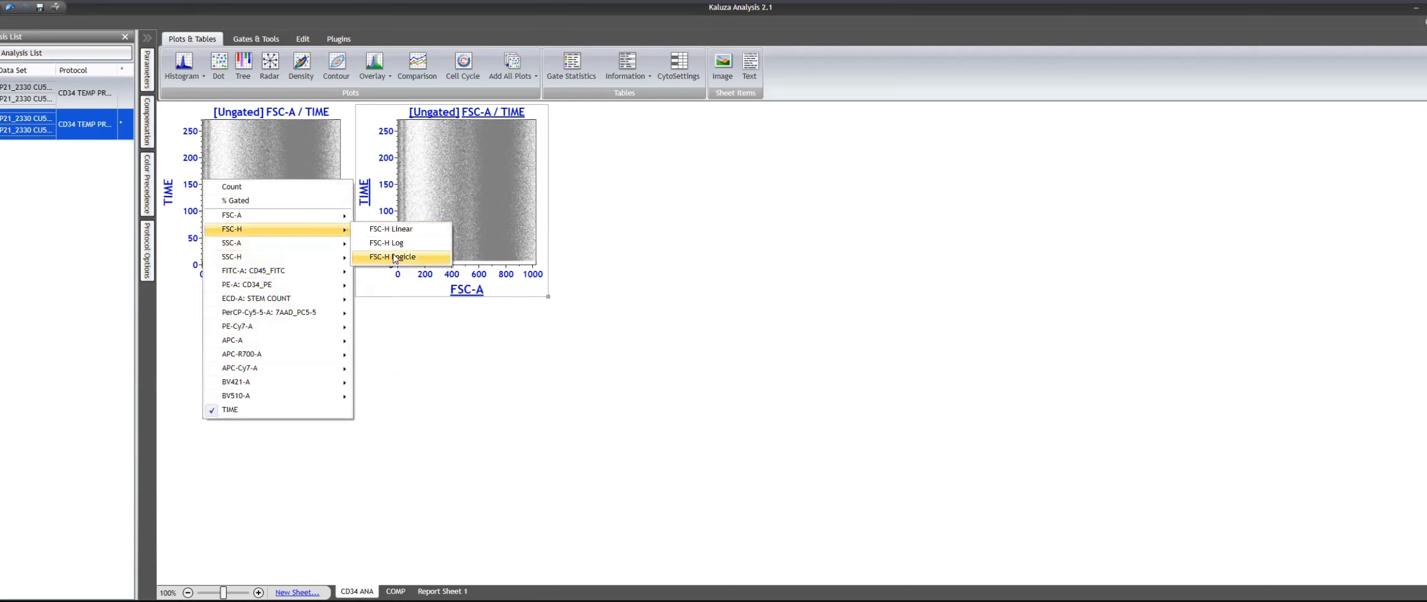
left_click(405, 242)
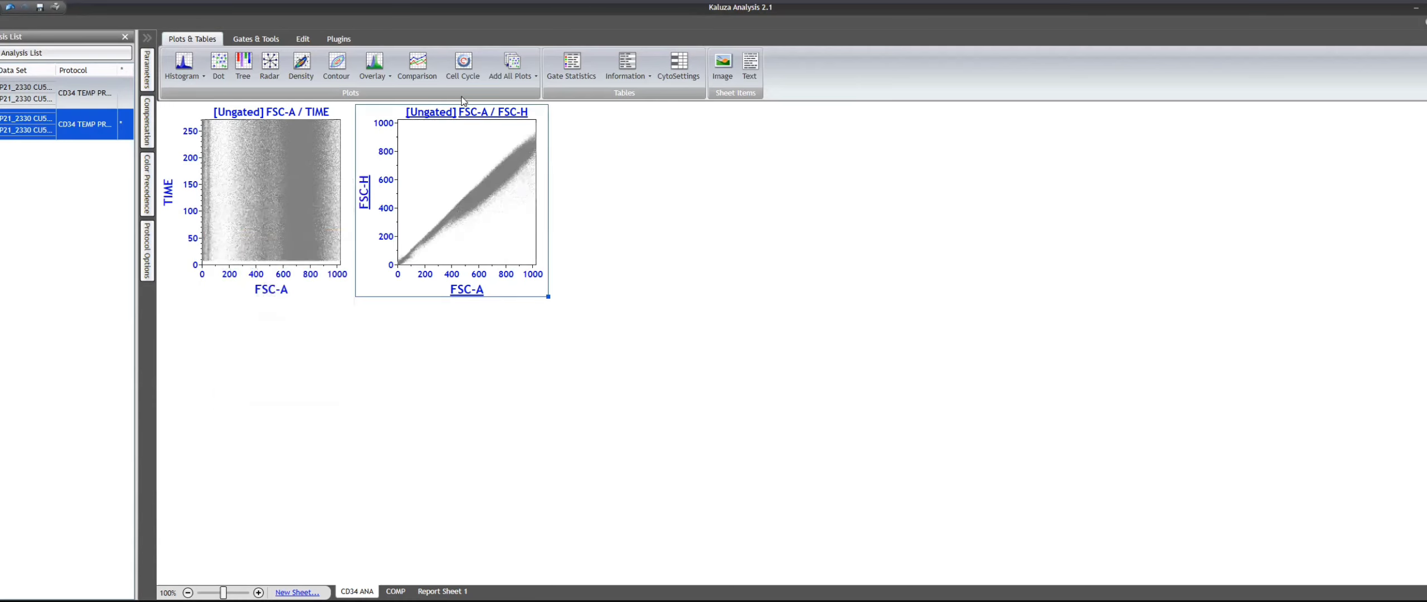
- Draw a polygon gate around the diagonal population in the FSC-A / FSC-H plot
left_click(245, 39)
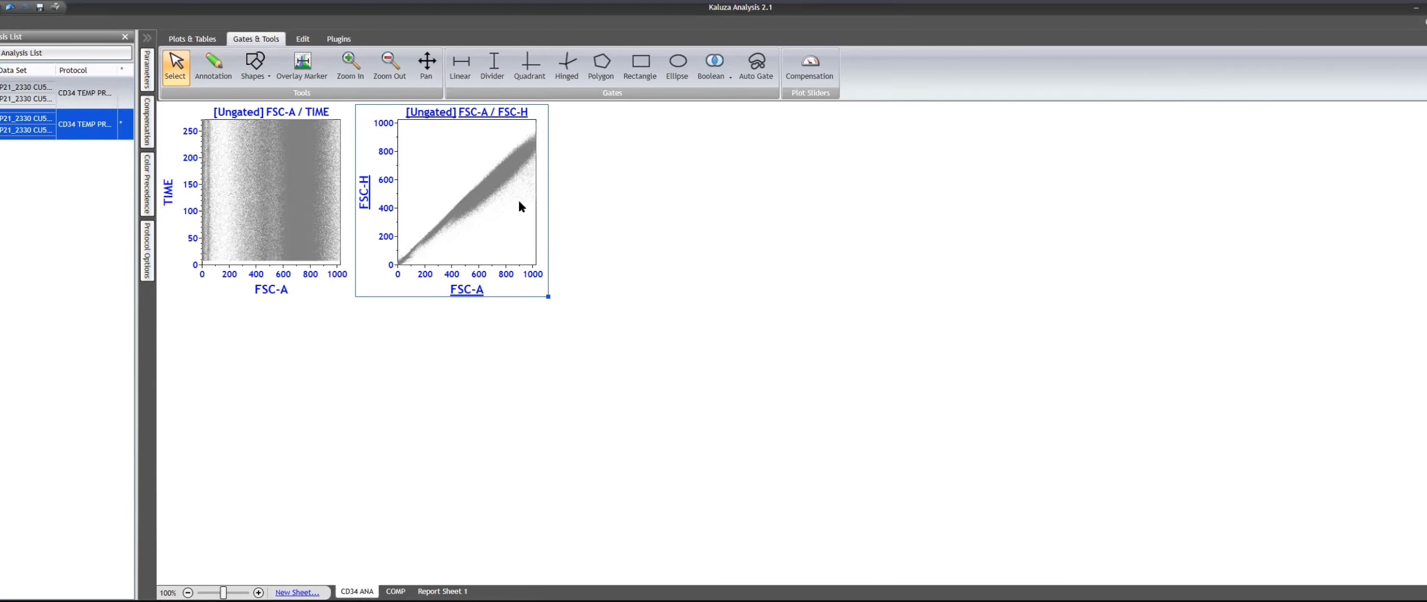
double_click(498, 244)
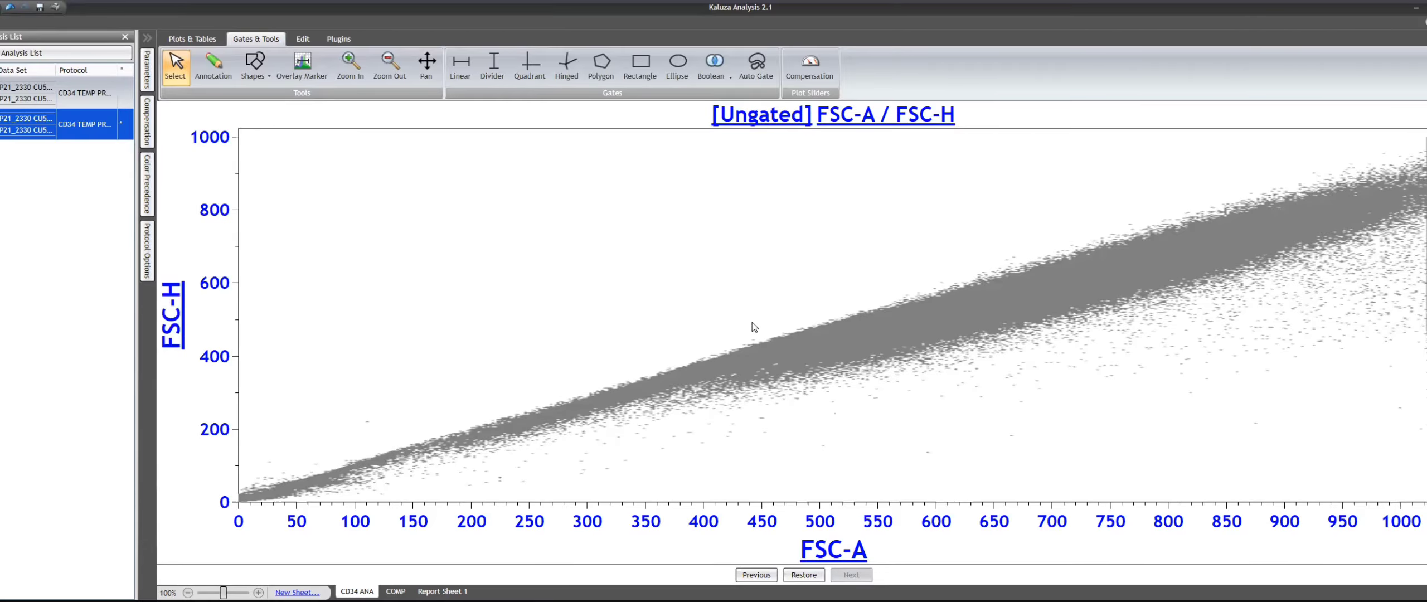
double_click(758, 266)
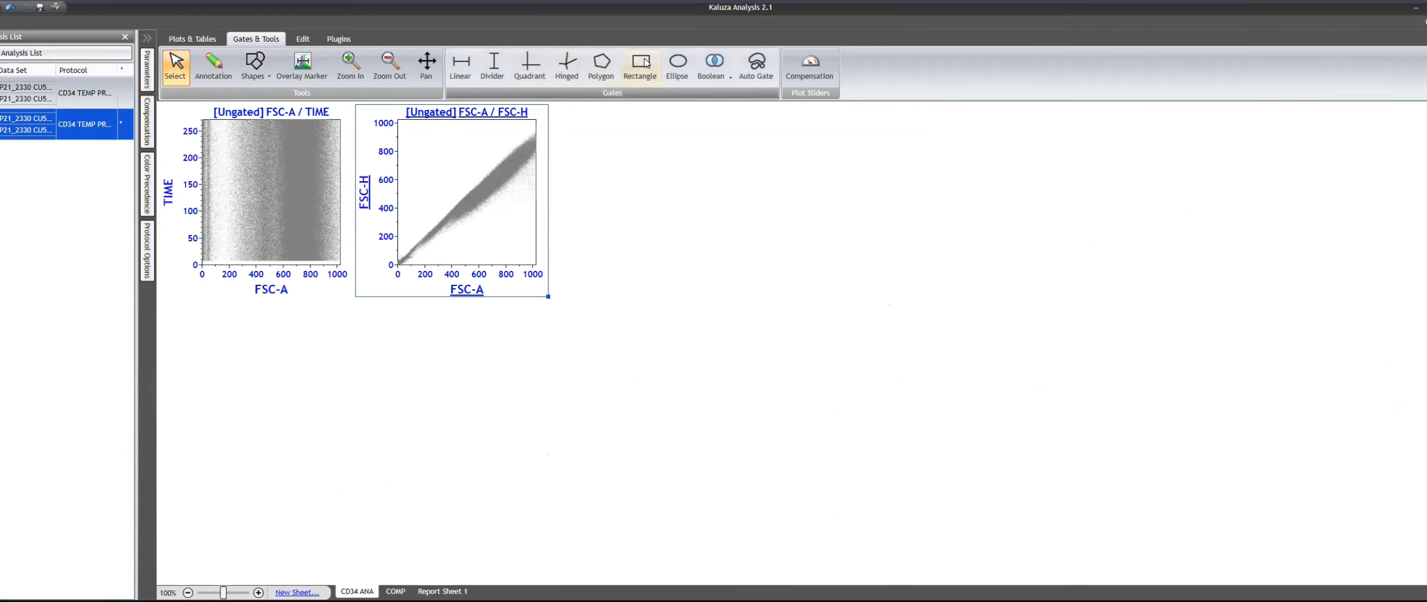
left_click(601, 64)
left_click(398, 258)
left_click(455, 197)
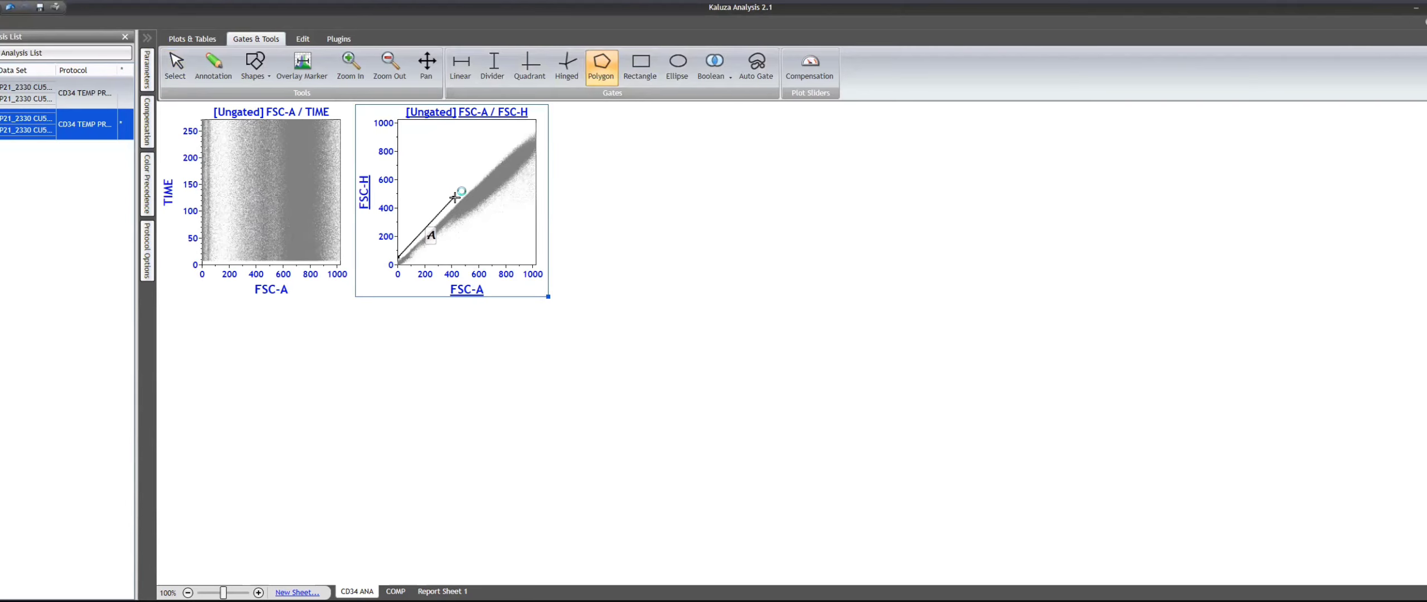
left_click(460, 187)
left_click(510, 141)
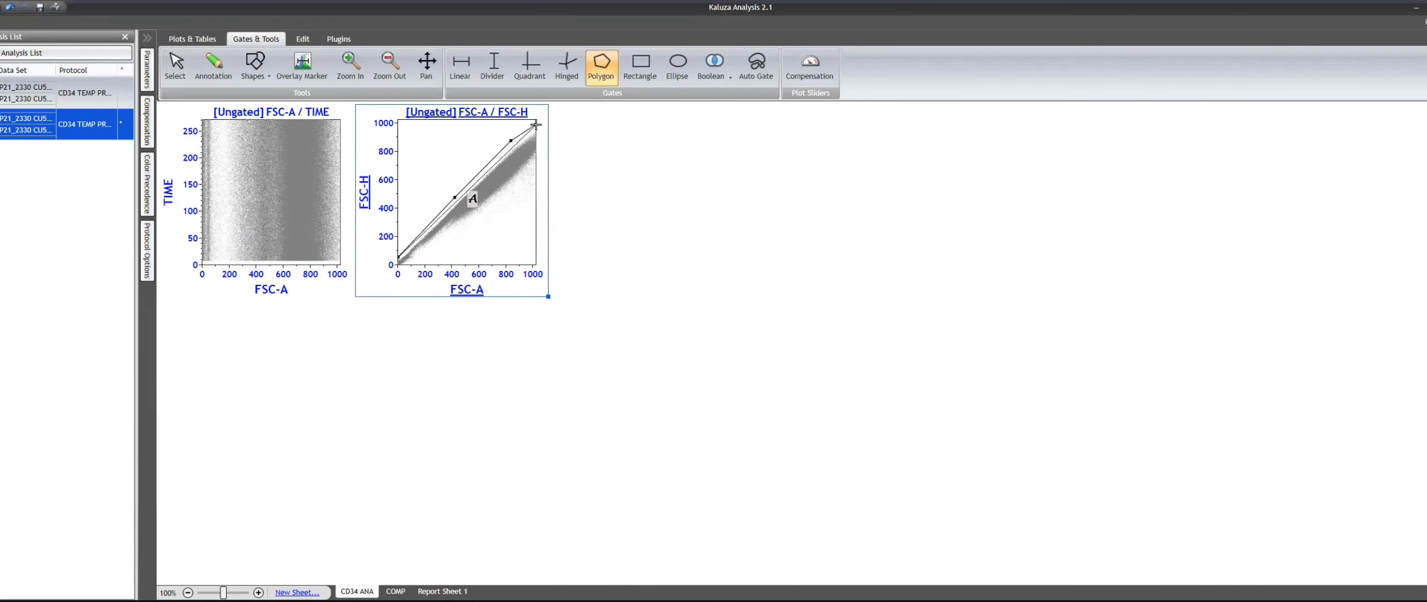
left_click(536, 124)
left_click(535, 141)
left_click(535, 158)
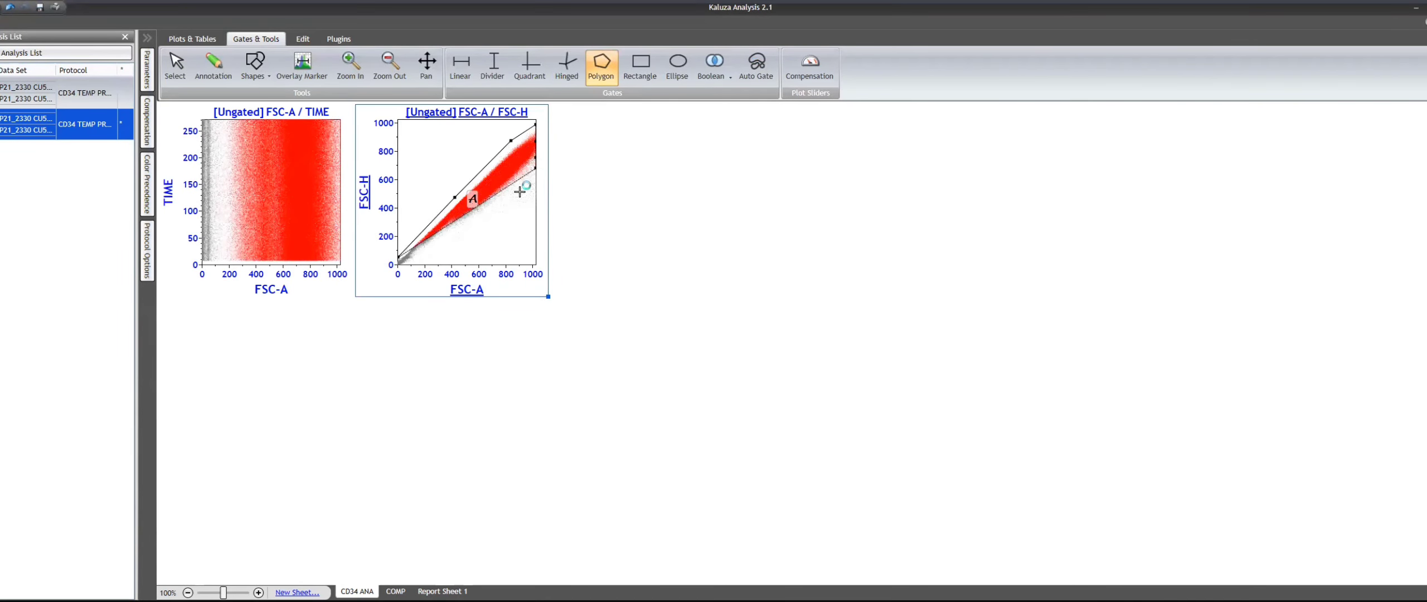
left_click(509, 199)
left_click(473, 228)
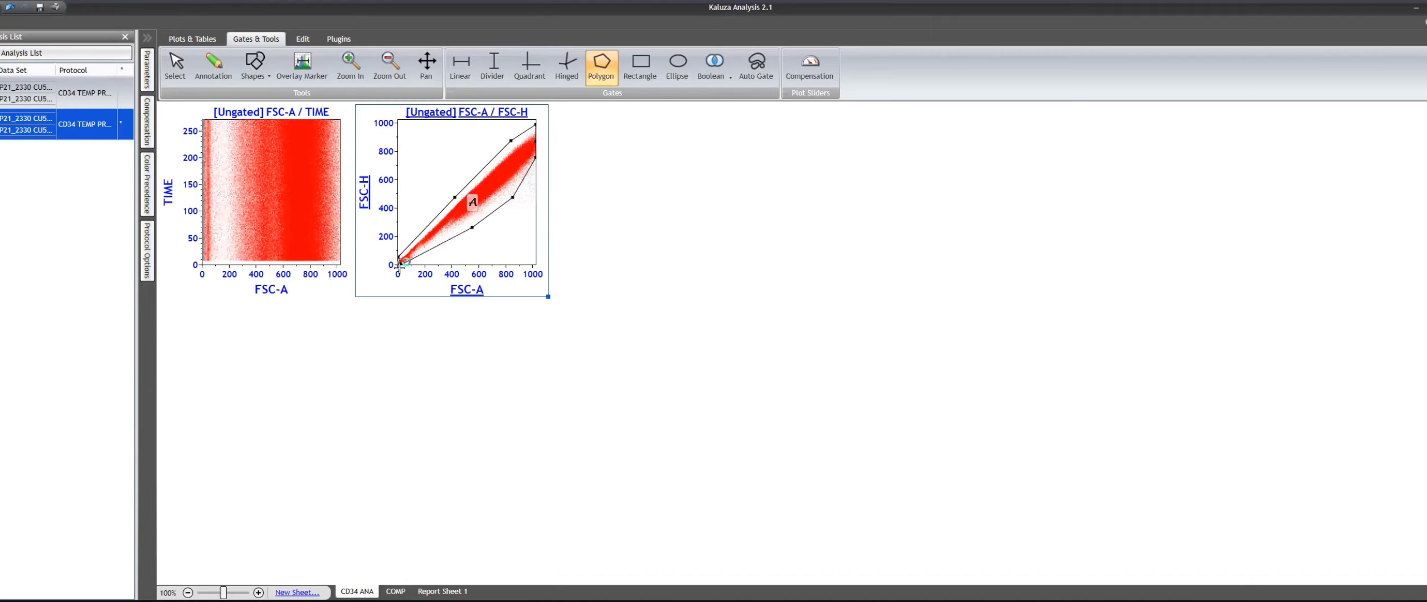
left_click(399, 266)
- Rename the polygon gate SINGLETS and turn off its event colouring
mouse_move(505, 173)
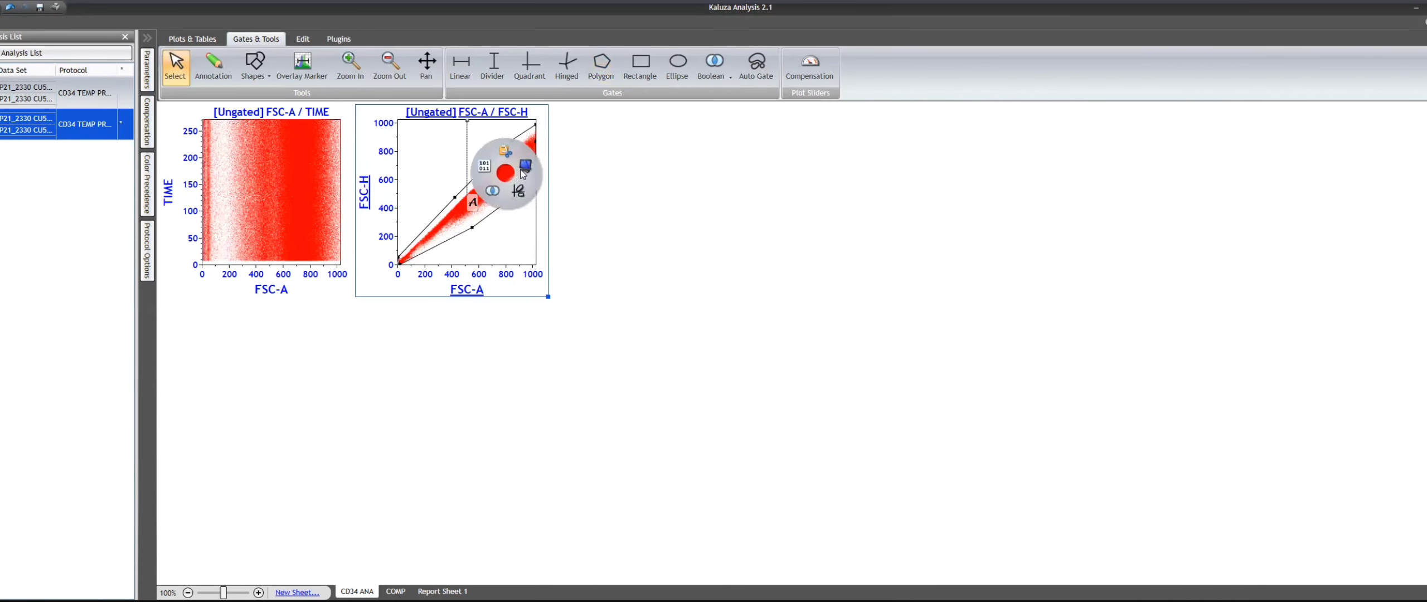
double_click(591, 97)
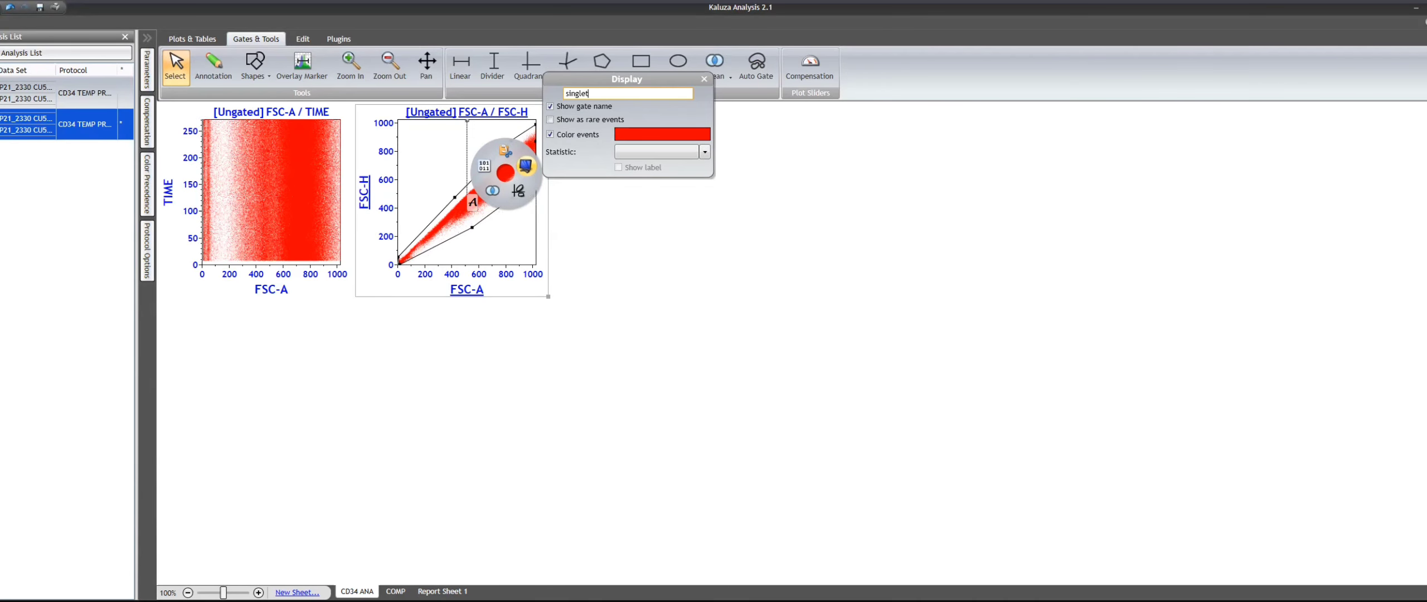
type("s")
key("BackSpace")
type("SINGLETS")
left_click(586, 139)
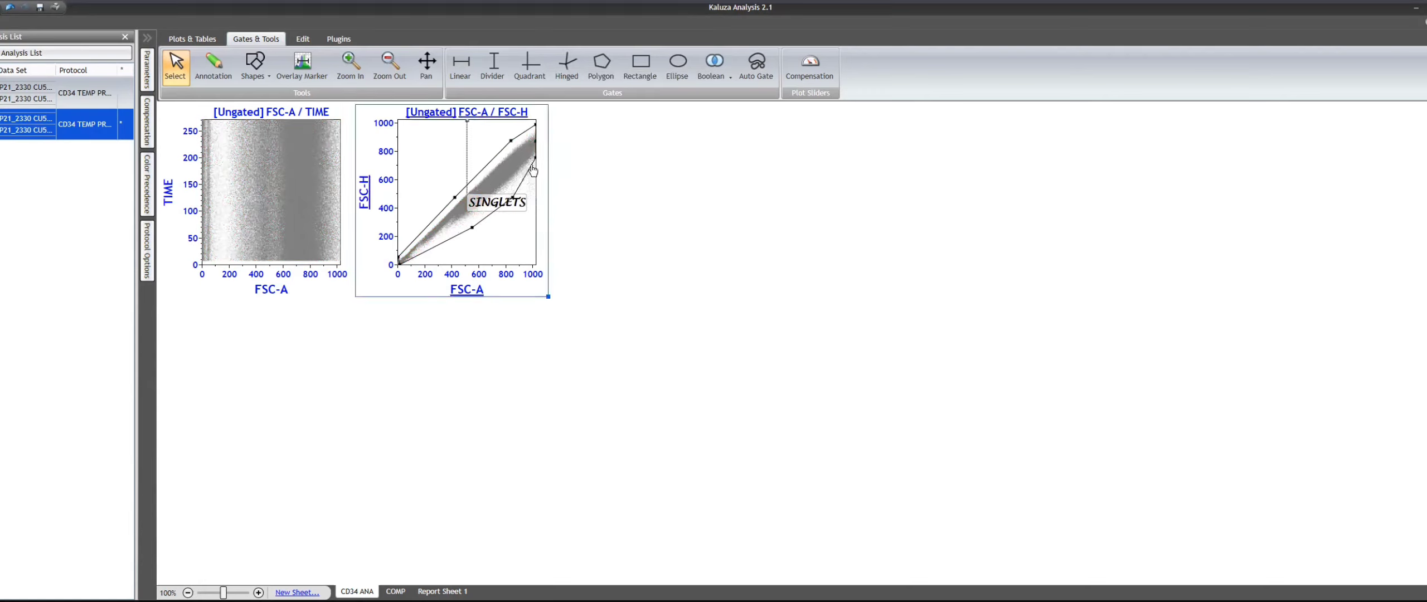
- Reshape the lower edge of the SINGLETS gate along the diagonal population and move its label to the plot's empty upper-left corner
left_click_drag(535, 158, 536, 174)
left_click_drag(400, 262, 397, 271)
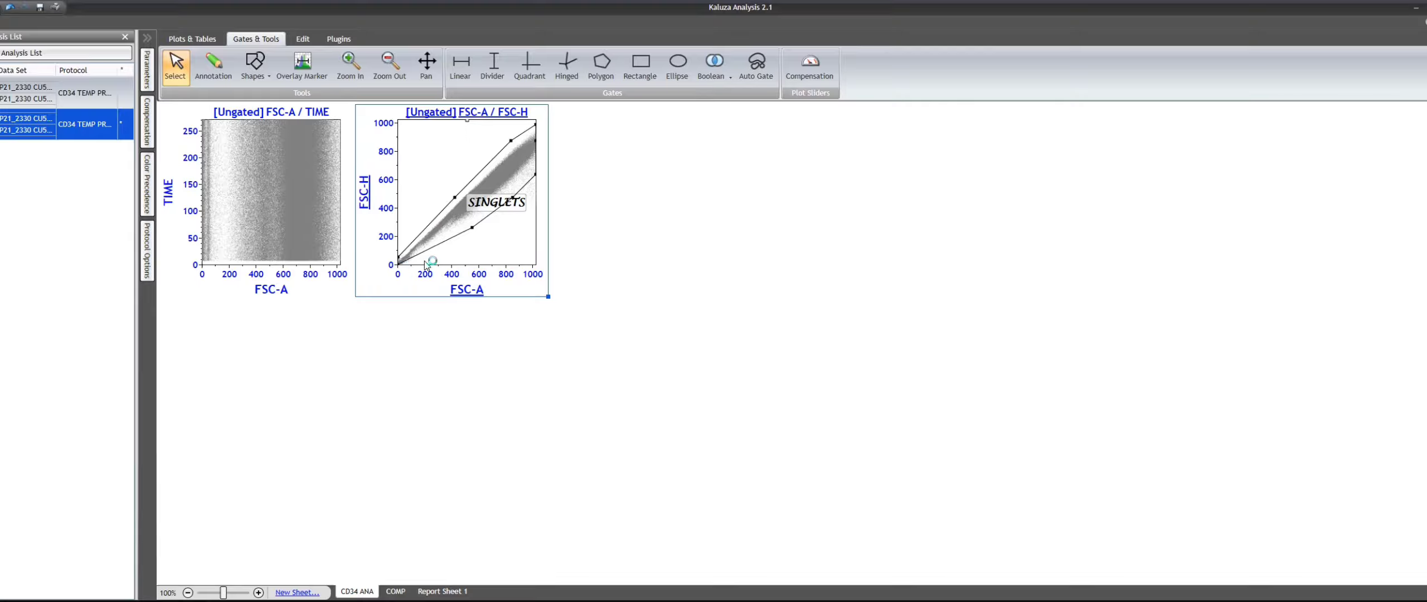
left_click_drag(472, 227, 412, 274)
left_click_drag(493, 209, 431, 144)
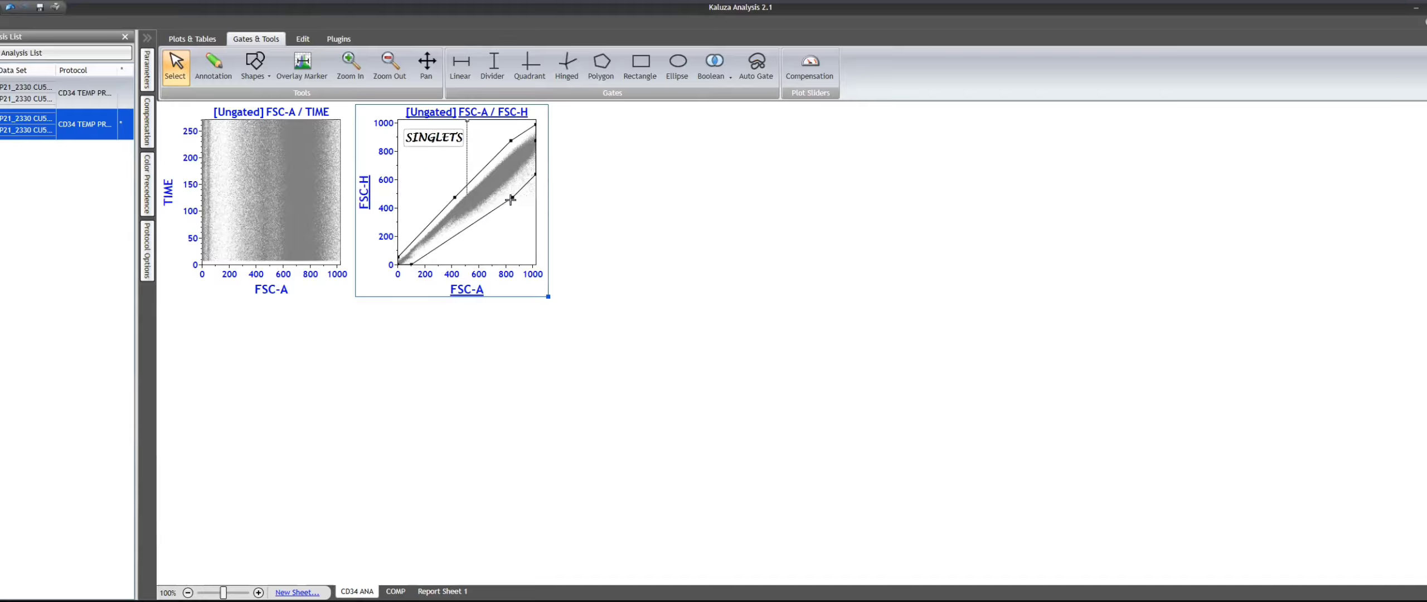
left_click_drag(513, 199, 515, 234)
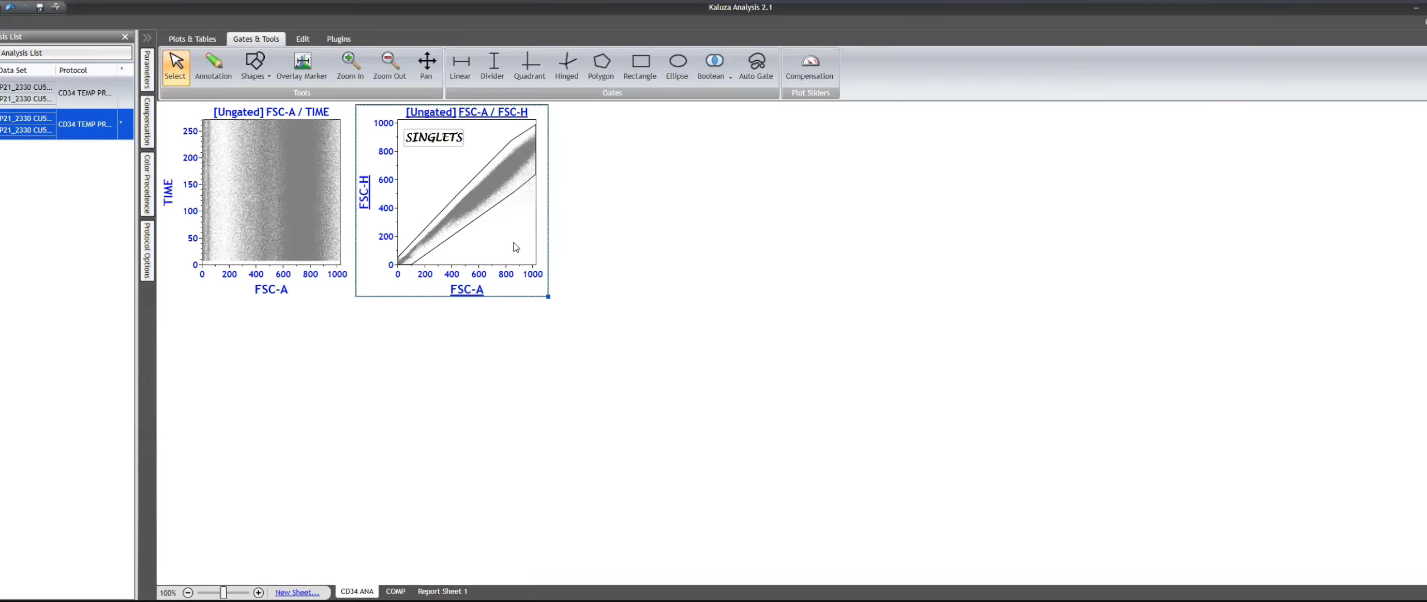
left_click(627, 247)
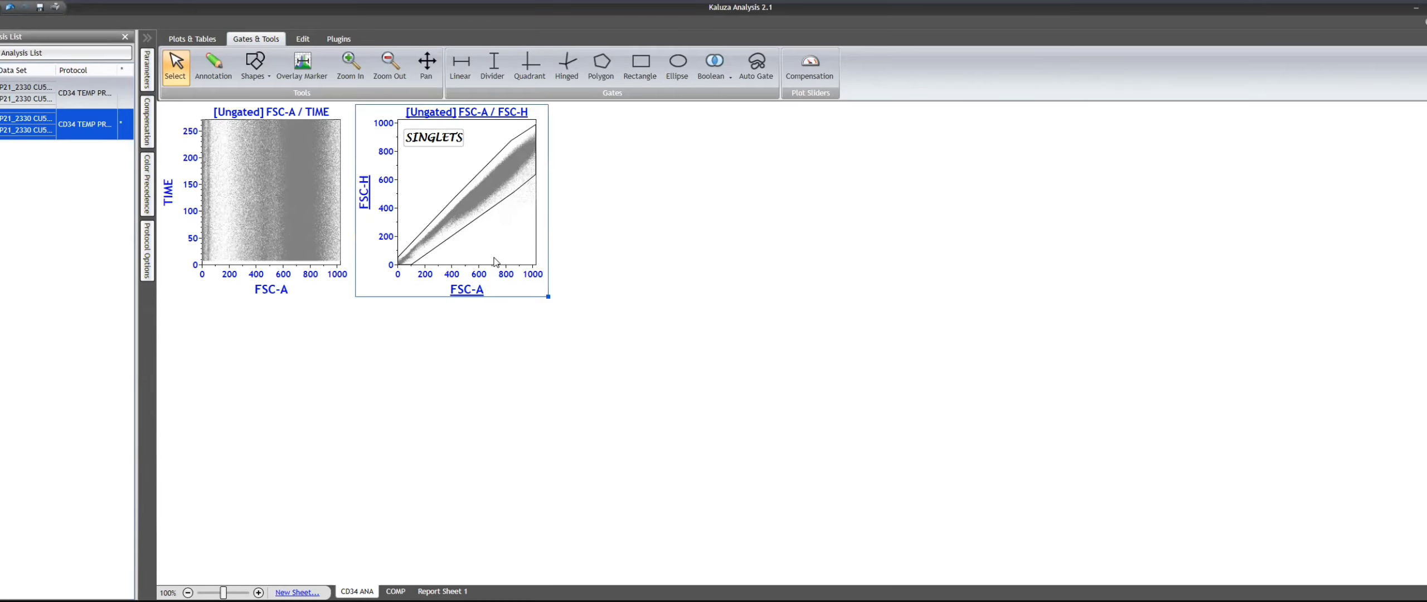
- Paste a copy of the FSC-A / FSC-H plot beside it, with SSC-A Linear vertically and 7AAD_PC5-5 Logicle horizontally
left_click(677, 225)
key("ctrl+v")
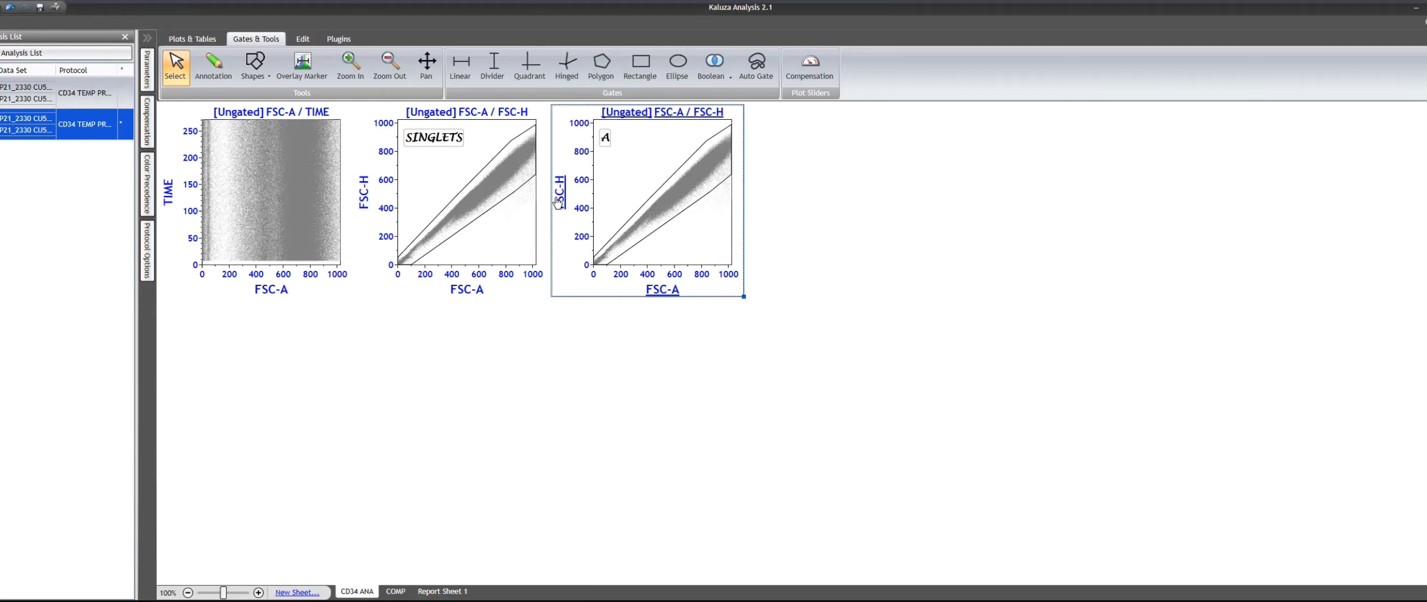
left_click(364, 192)
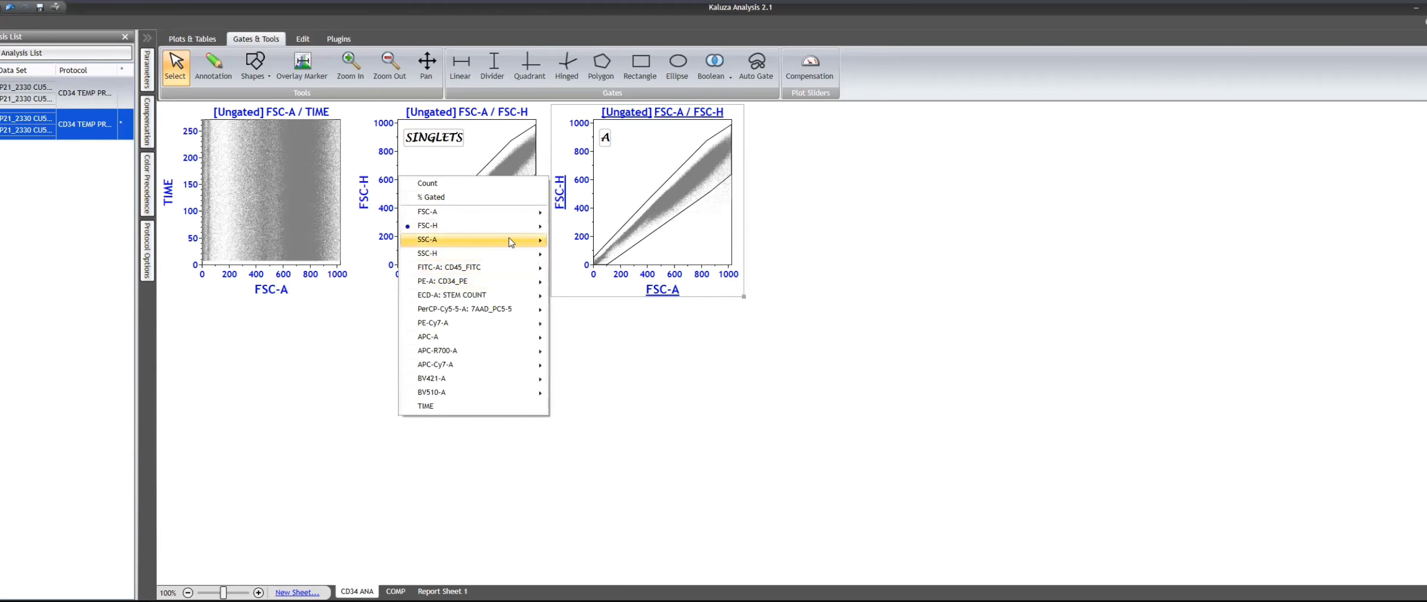
left_click(607, 239)
left_click(662, 290)
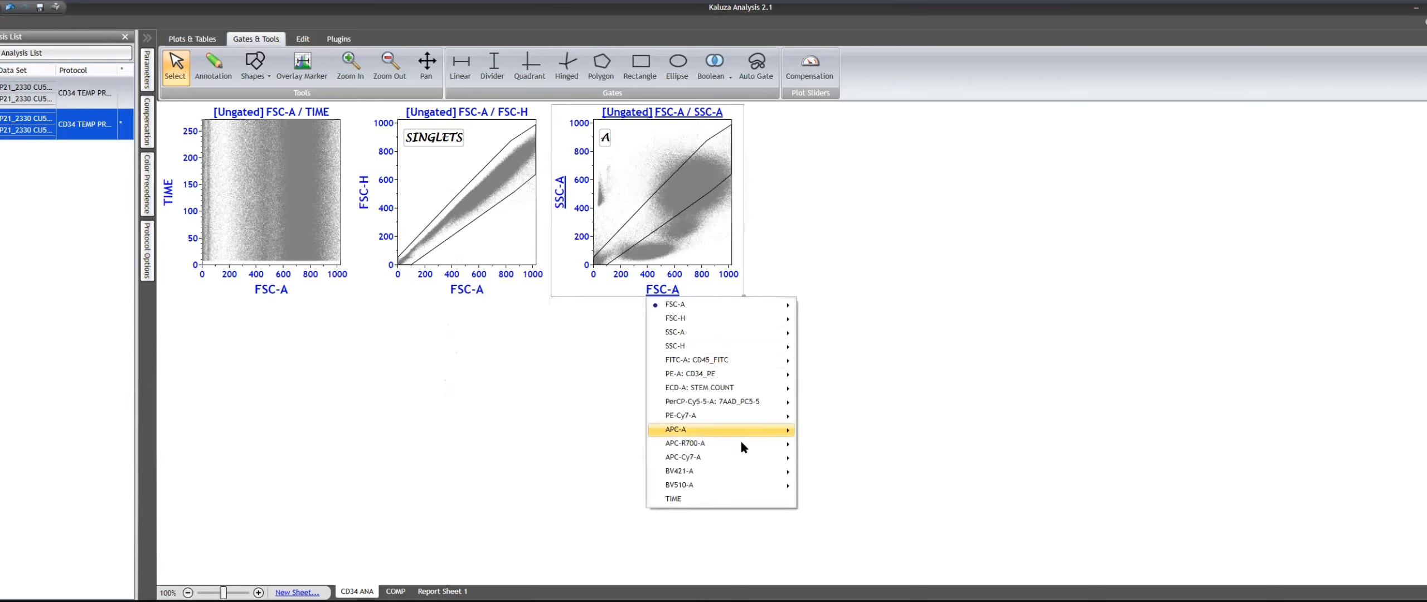
mouse_move(738, 401)
left_click(859, 428)
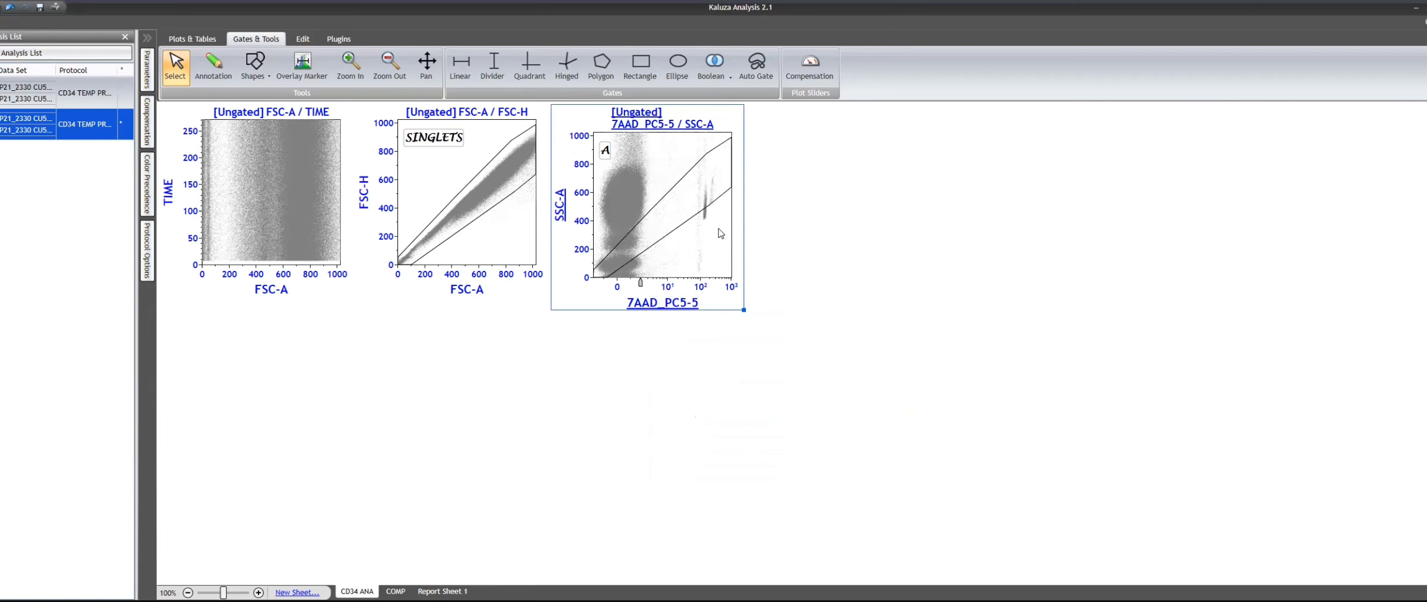
- Replace the copied polygon gate in the 7AAD_PC5-5 / SSC-A plot with a full-height rectangle gate around the 7AAD-negative population
left_click(684, 229)
key("Delete")
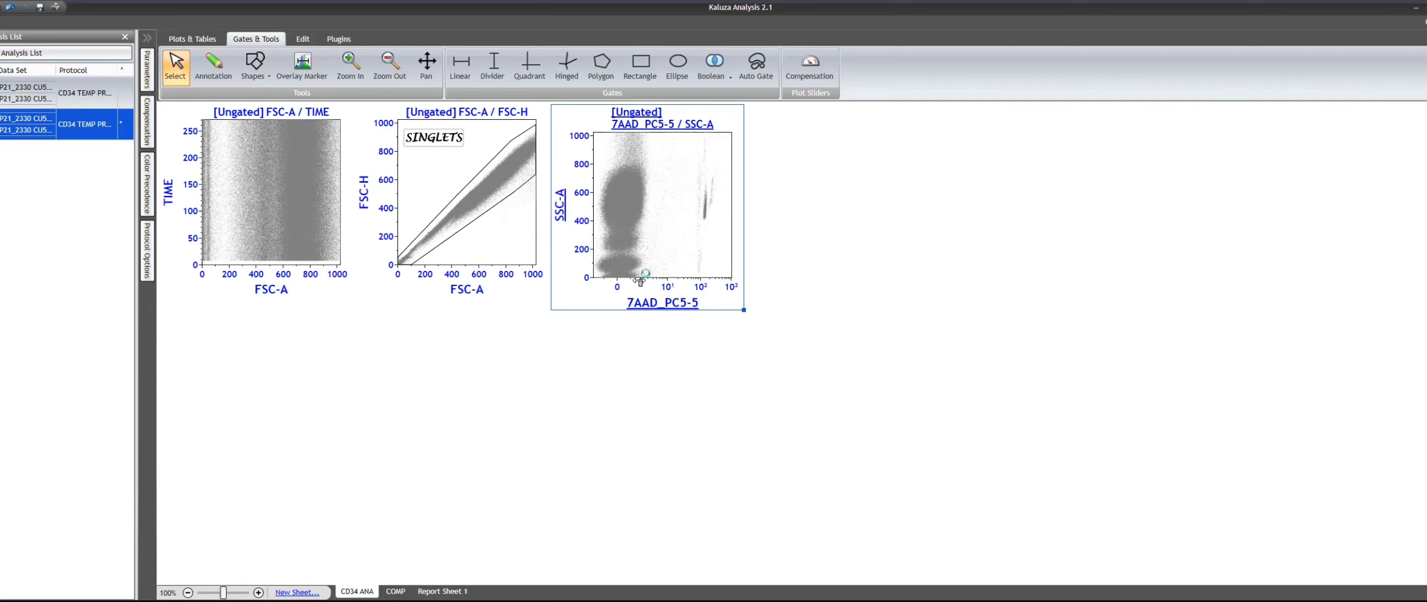
left_click(640, 66)
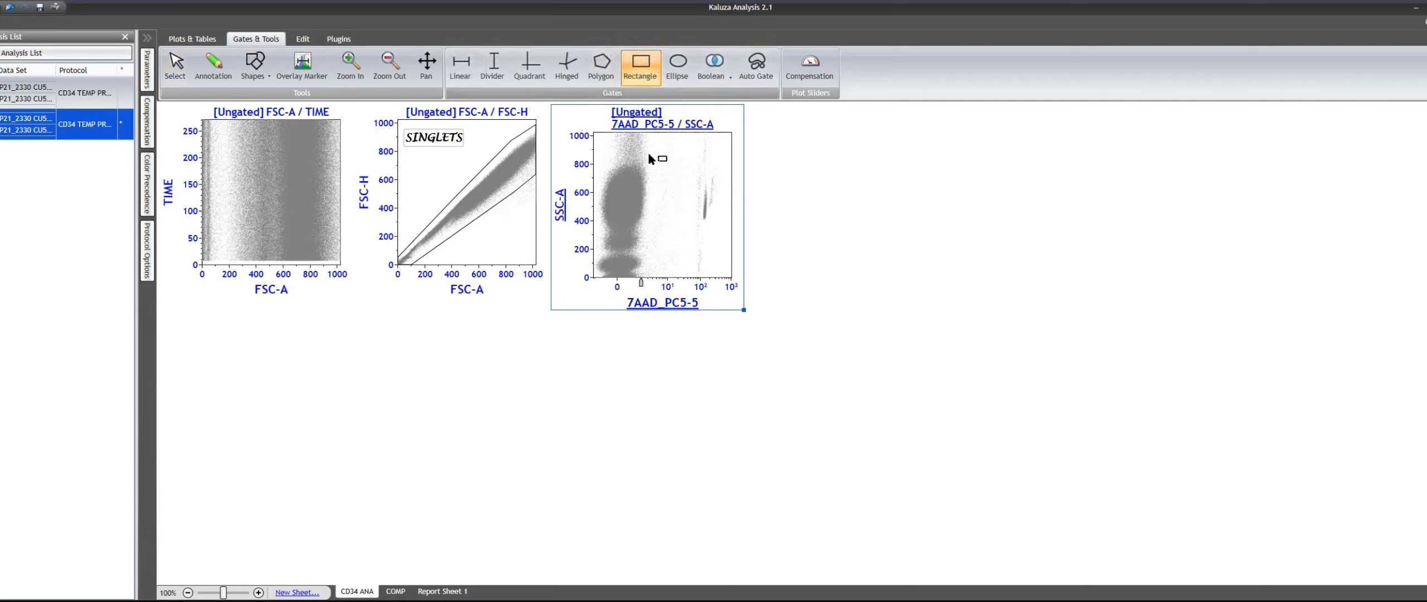
mouse_move(649, 134)
left_mouse_down()
mouse_move(636, 279)
mouse_move(534, 312)
left_mouse_up()
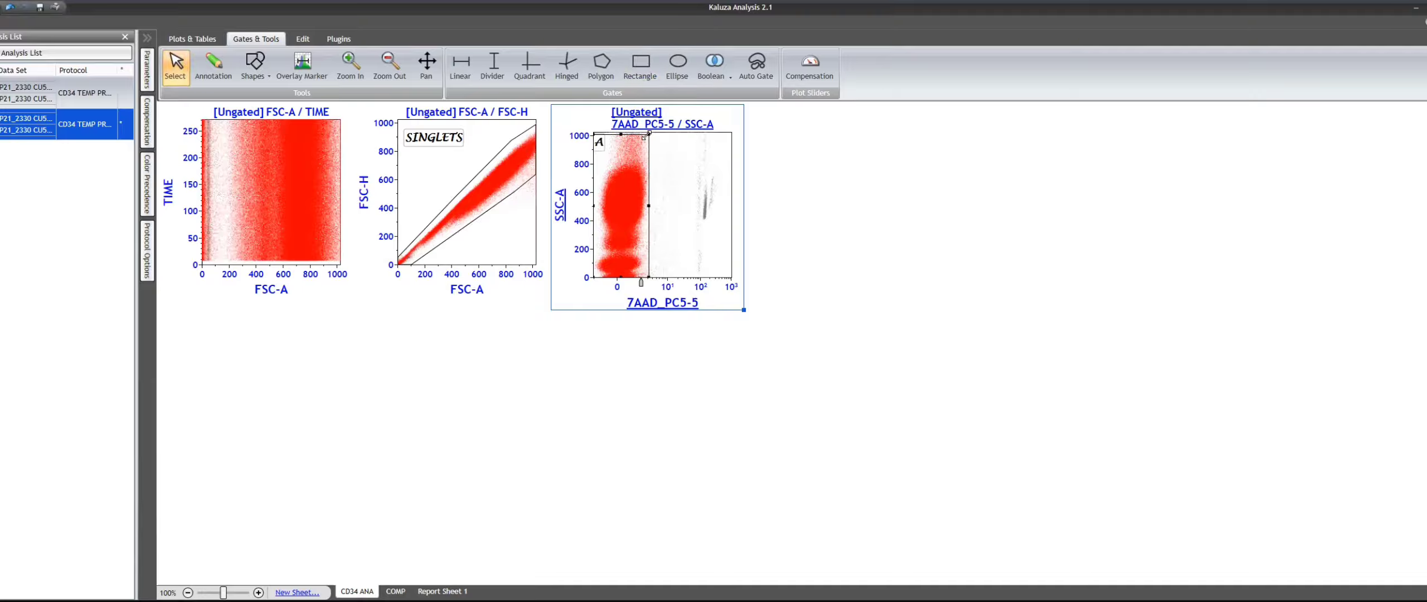
left_click_drag(649, 134, 656, 116)
- Name the rectangle gate VIABLE CELLS and turn off its event colouring
right_click(640, 182)
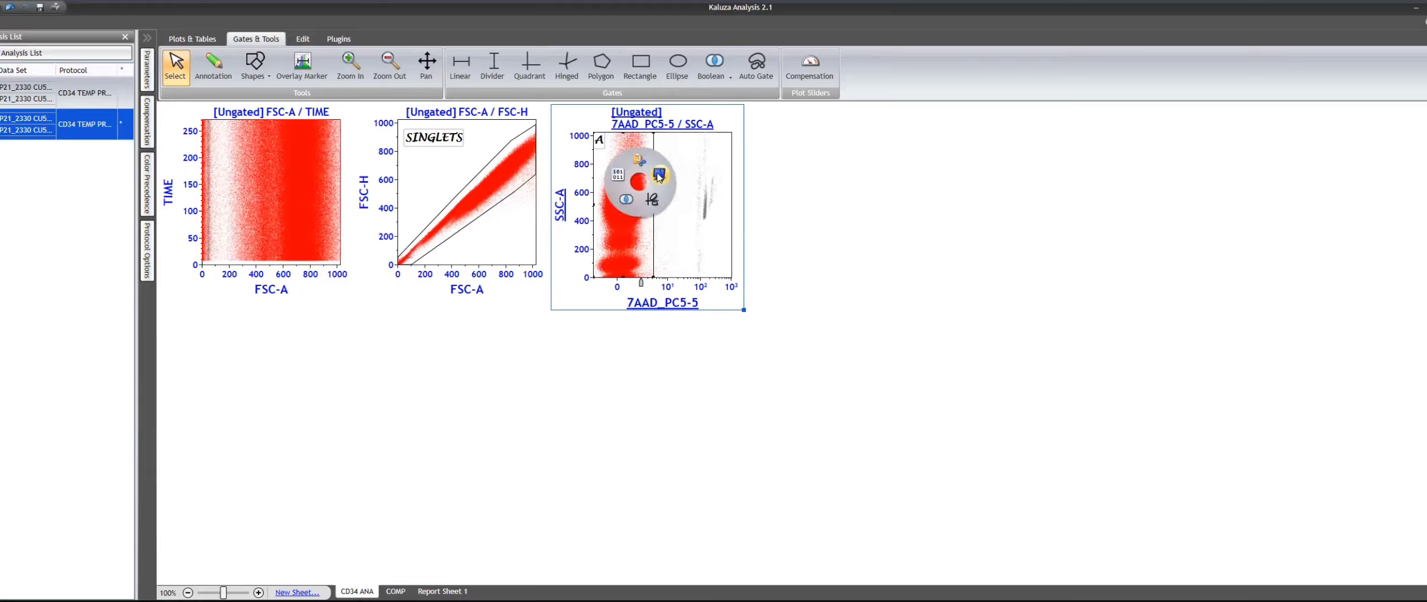
left_click(659, 176)
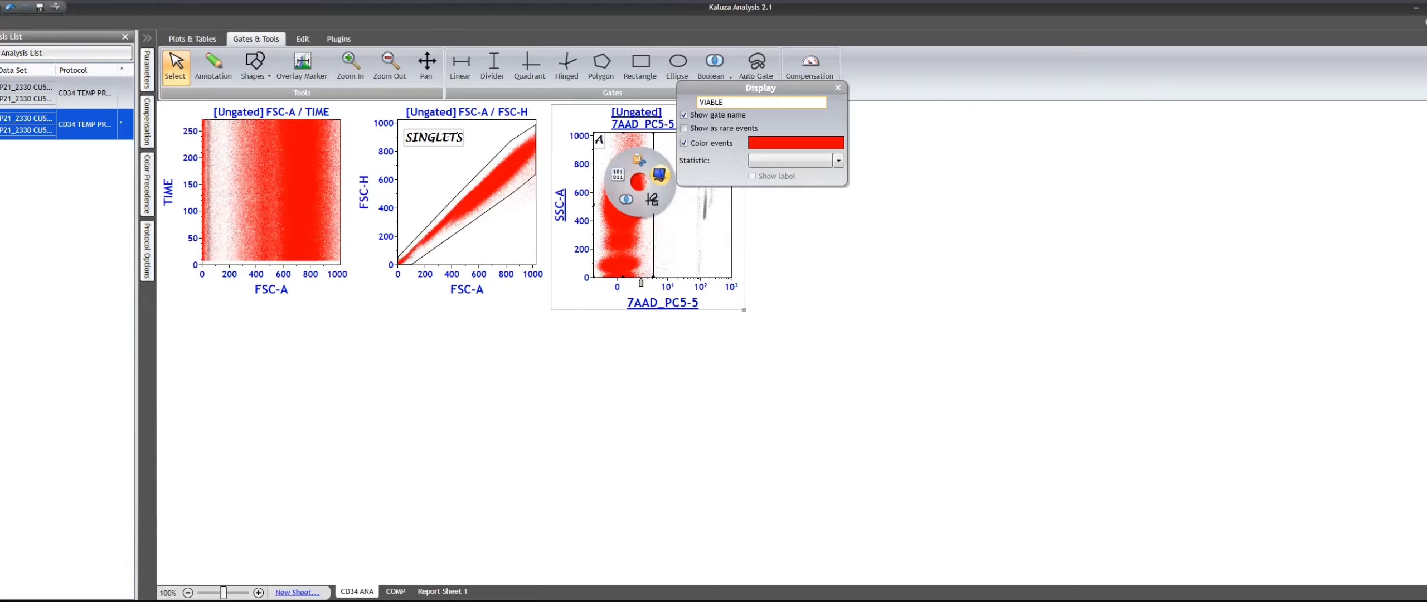
key("Return")
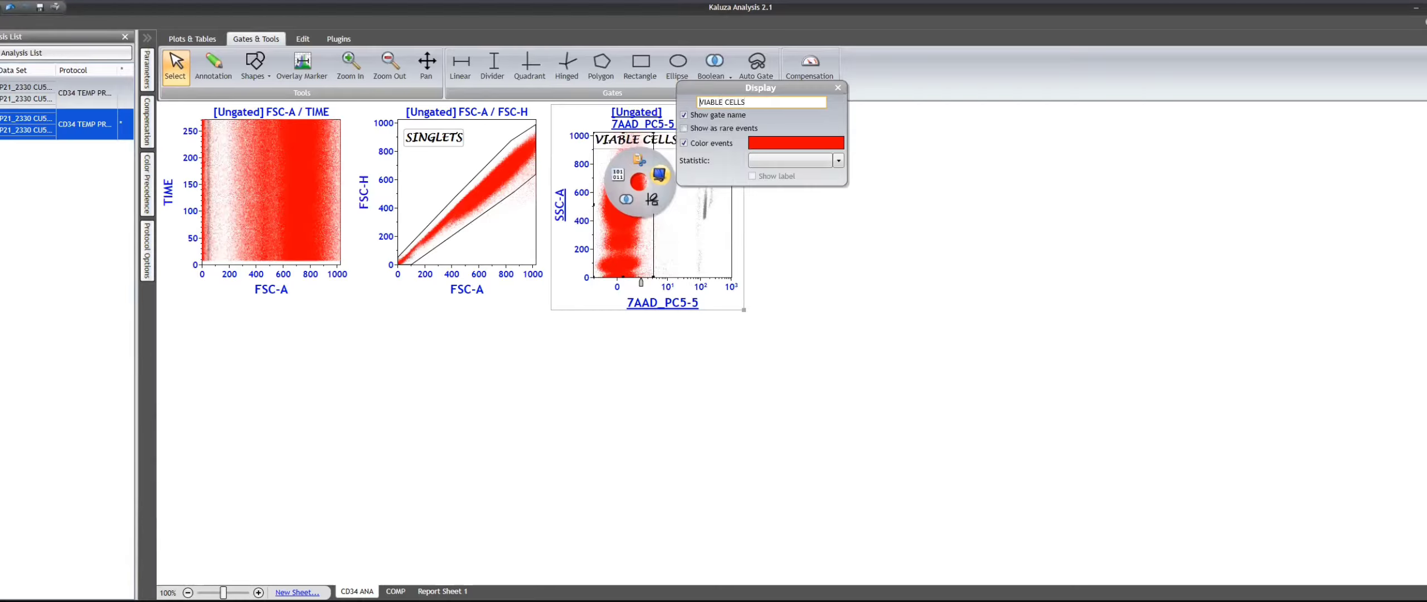
left_click(722, 146)
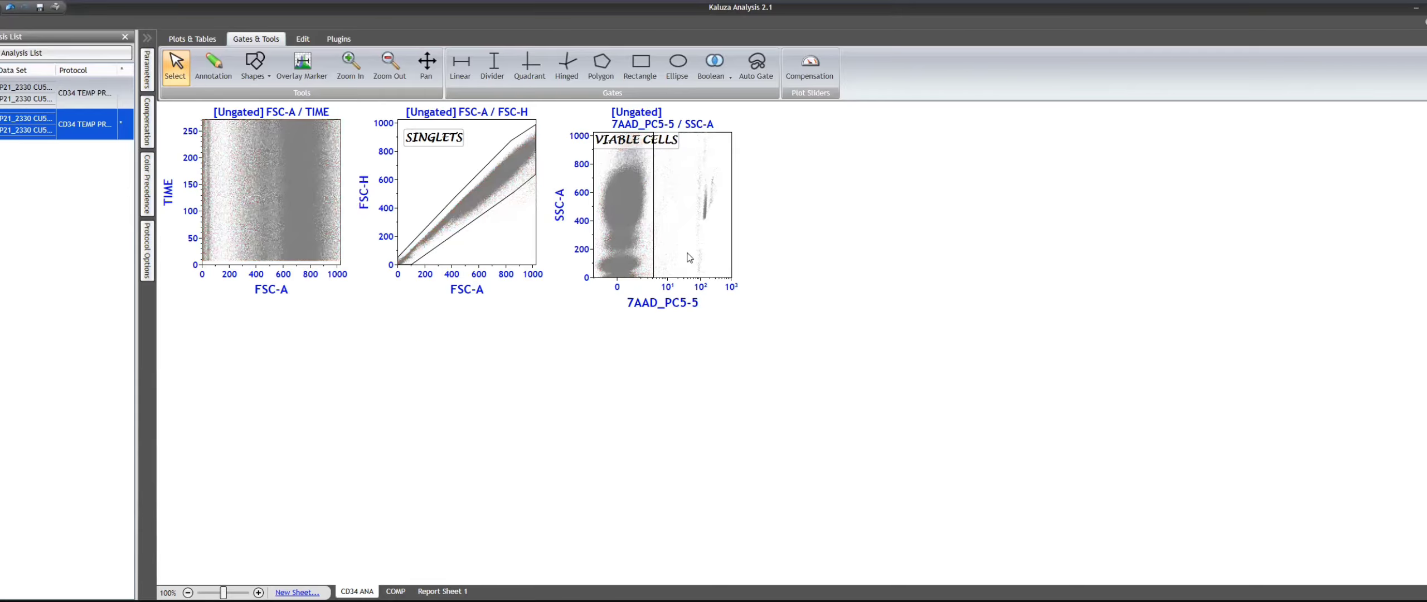
- Gate the 7AAD_PC5-5 / SSC-A plot on SINGLETS
left_click(649, 116)
left_click(664, 217)
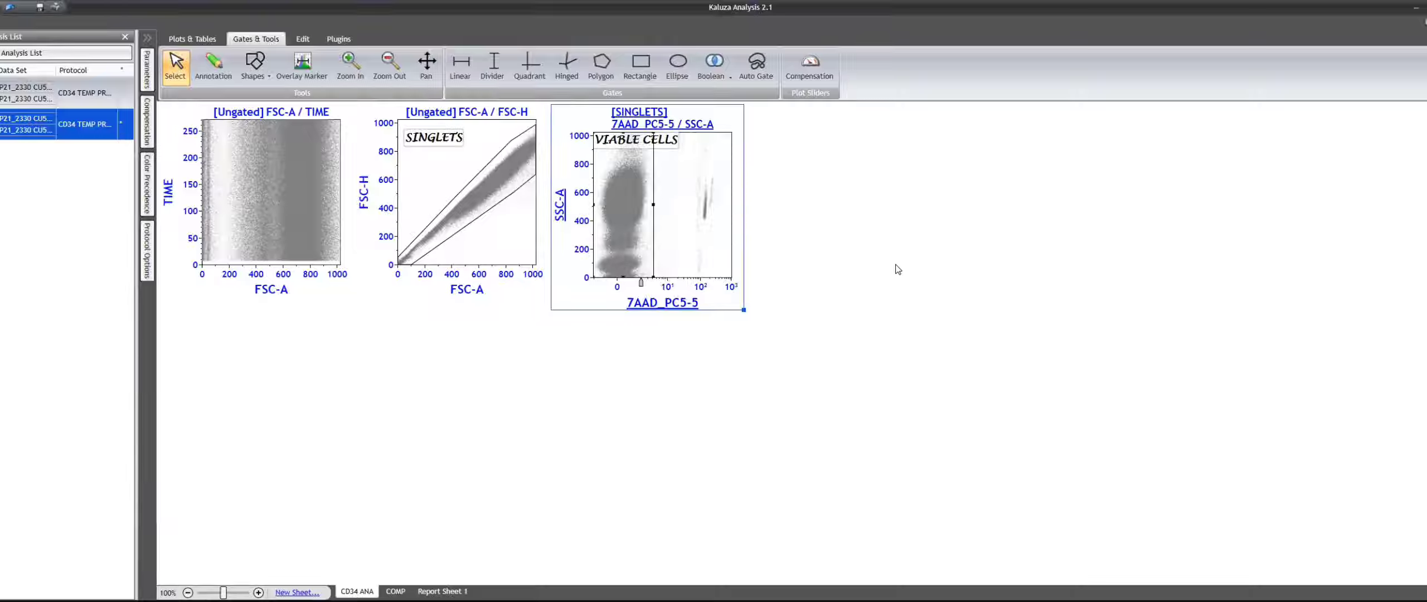
left_click(824, 249)
left_click(715, 247)
- Paste another copy of the FSC-A / FSC-H plot beside the viability plot and delete the gate copied with it
left_click(871, 231)
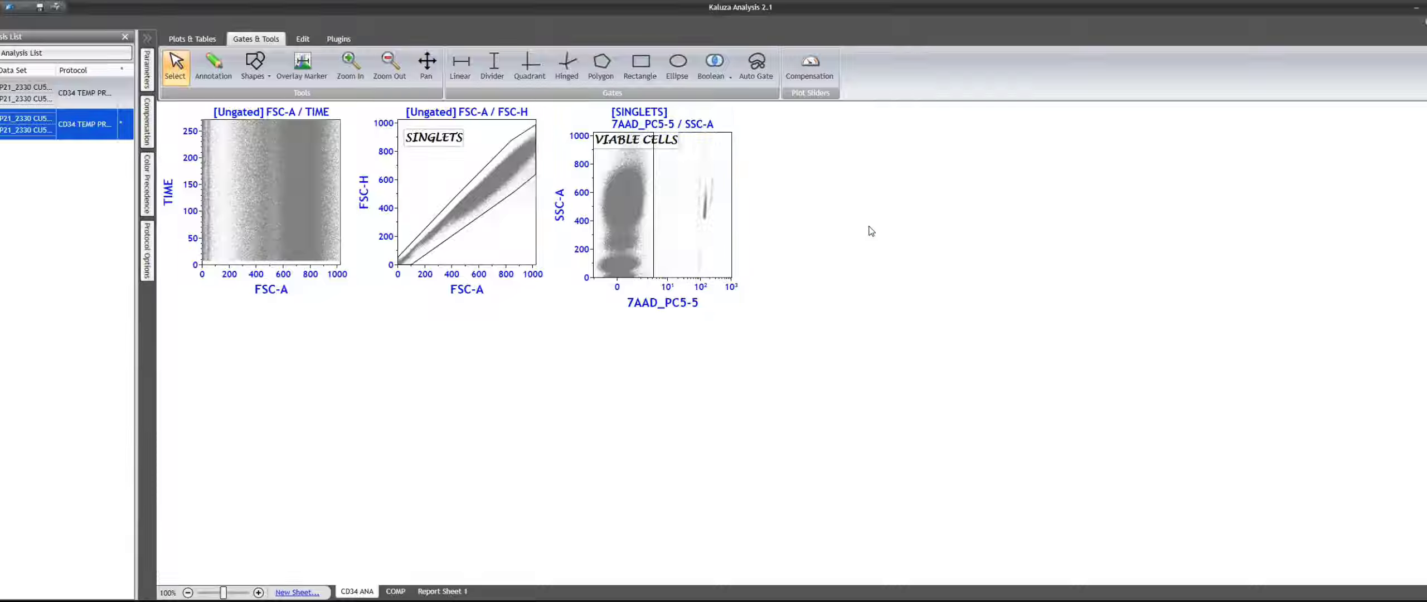
key("ctrl+v")
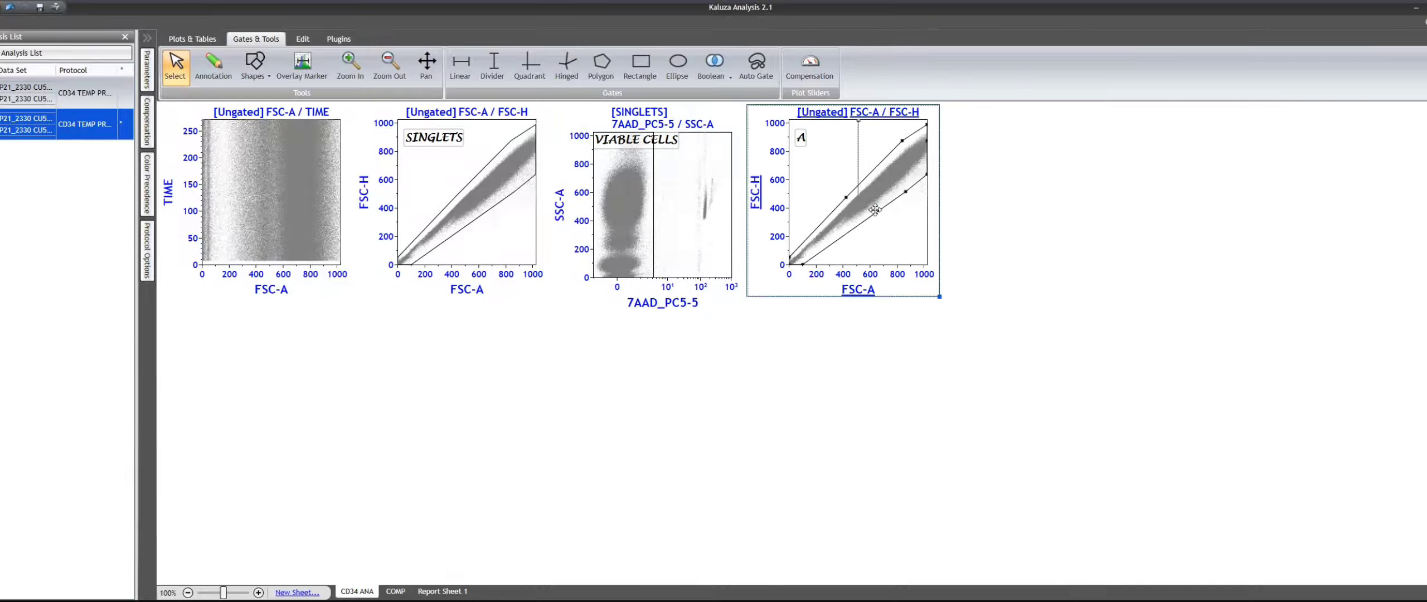
key("Delete")
- Set the new plot's horizontal axis to SSC-A Linear and its vertical axis to CD45_FITC Logicle
left_click(859, 287)
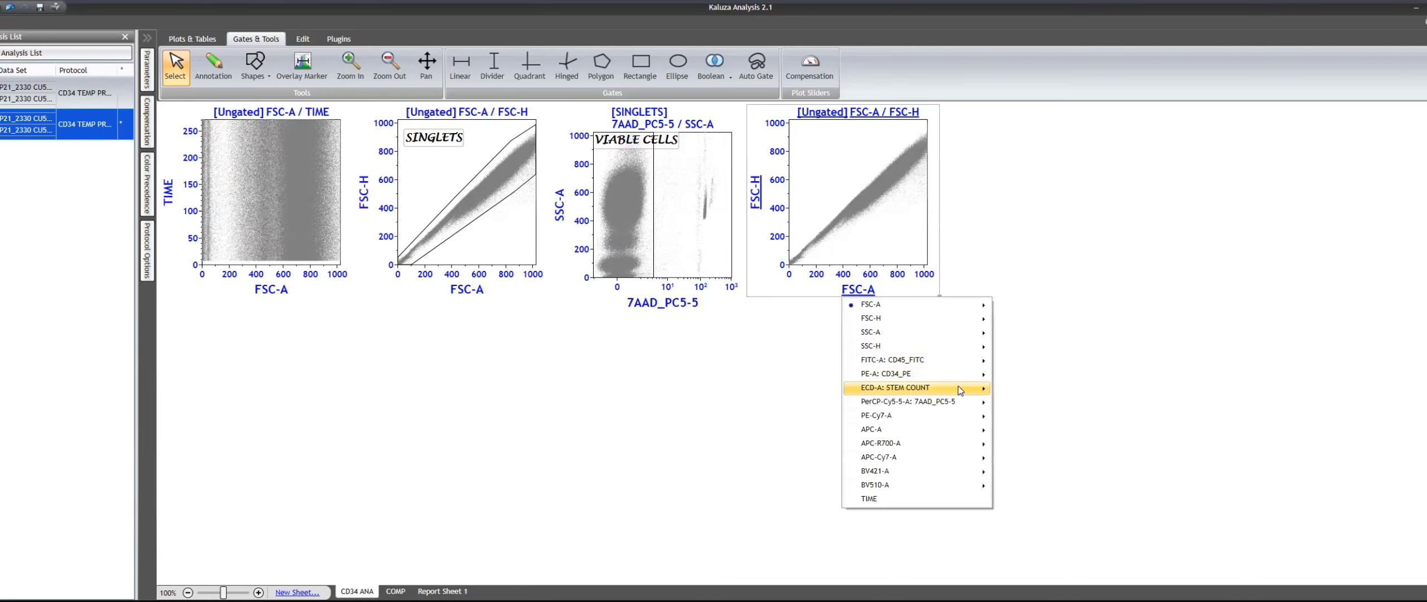
mouse_move(945, 338)
left_click(1030, 332)
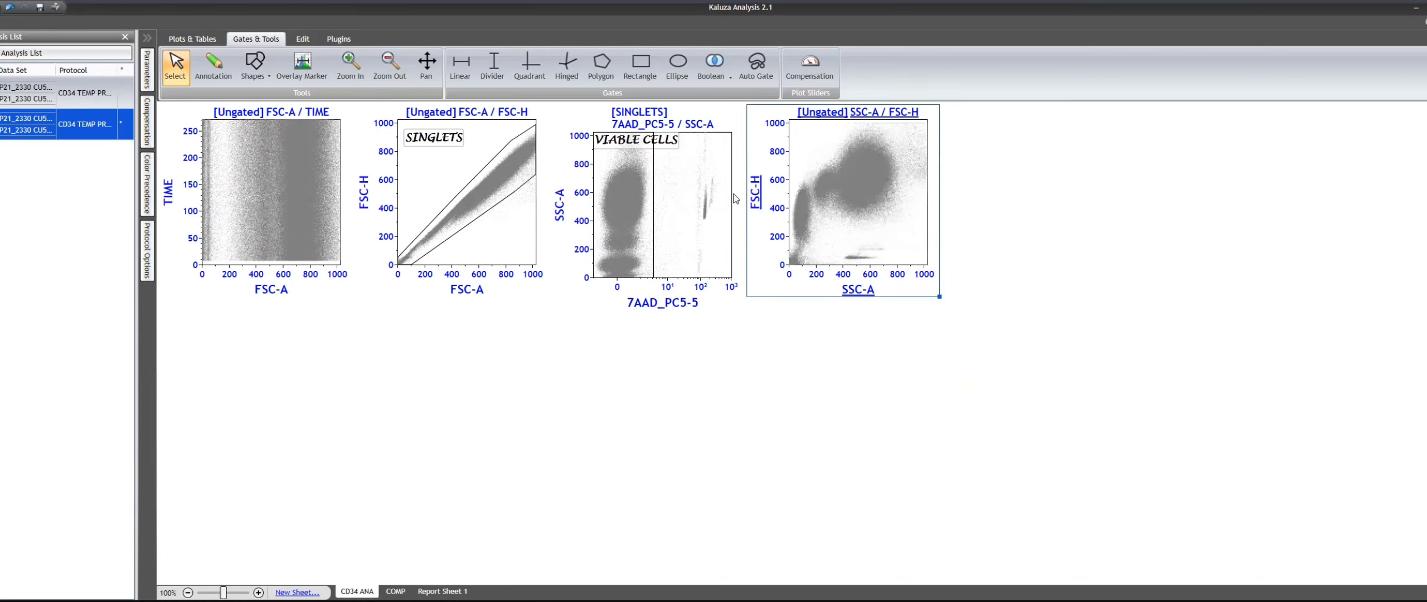
left_click(758, 202)
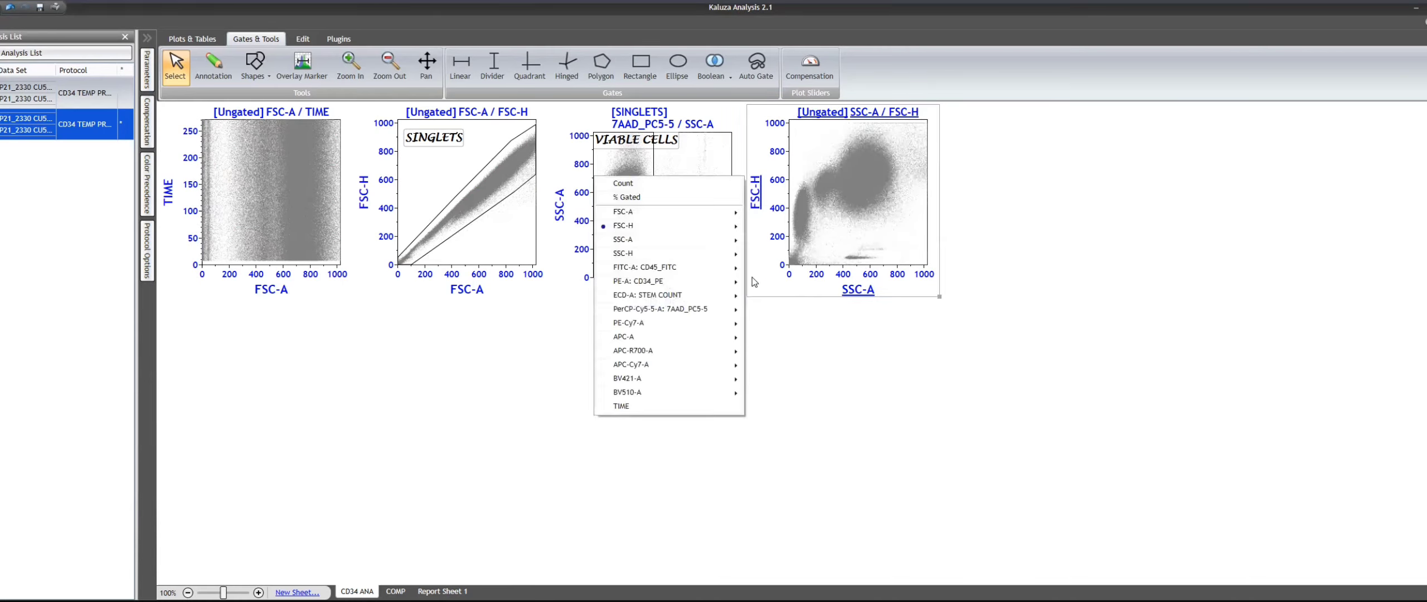
mouse_move(692, 268)
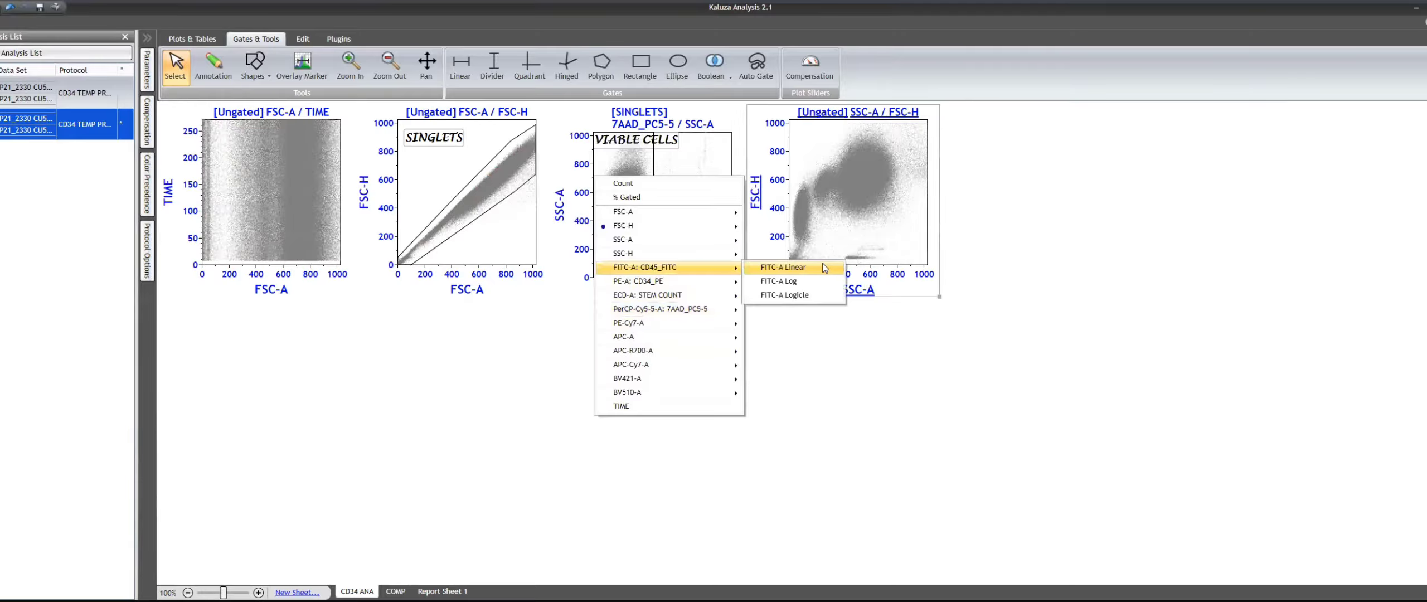
left_click(801, 297)
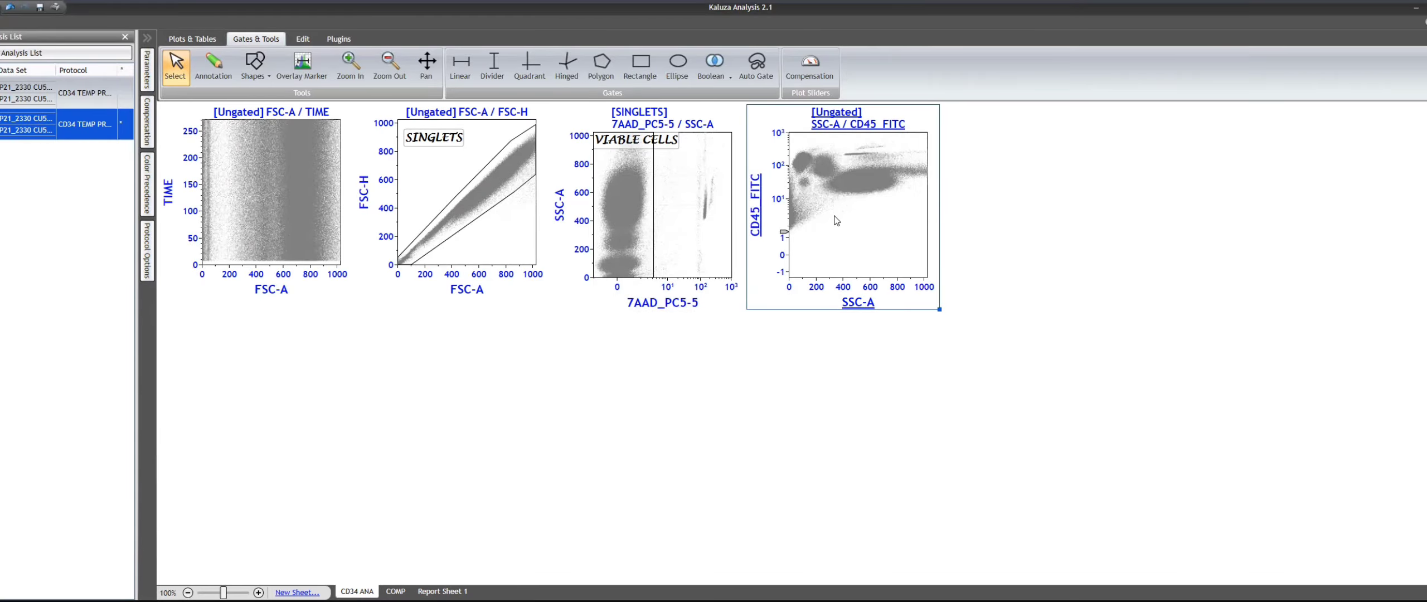
- Gate the SSC-A / CD45_FITC plot on VIABLE CELLS
left_click(842, 124)
left_click(870, 216)
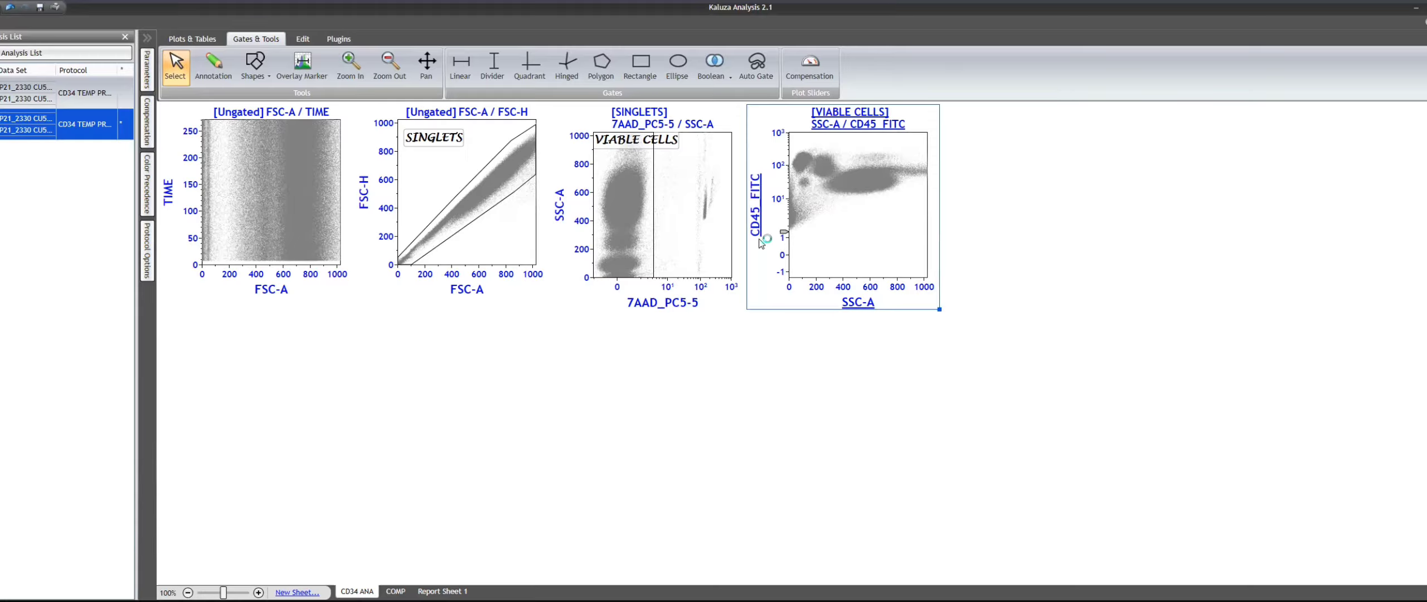
- Try FSC-A Linear on the horizontal axis of the CD45_FITC plot
left_click(858, 303)
mouse_move(905, 317)
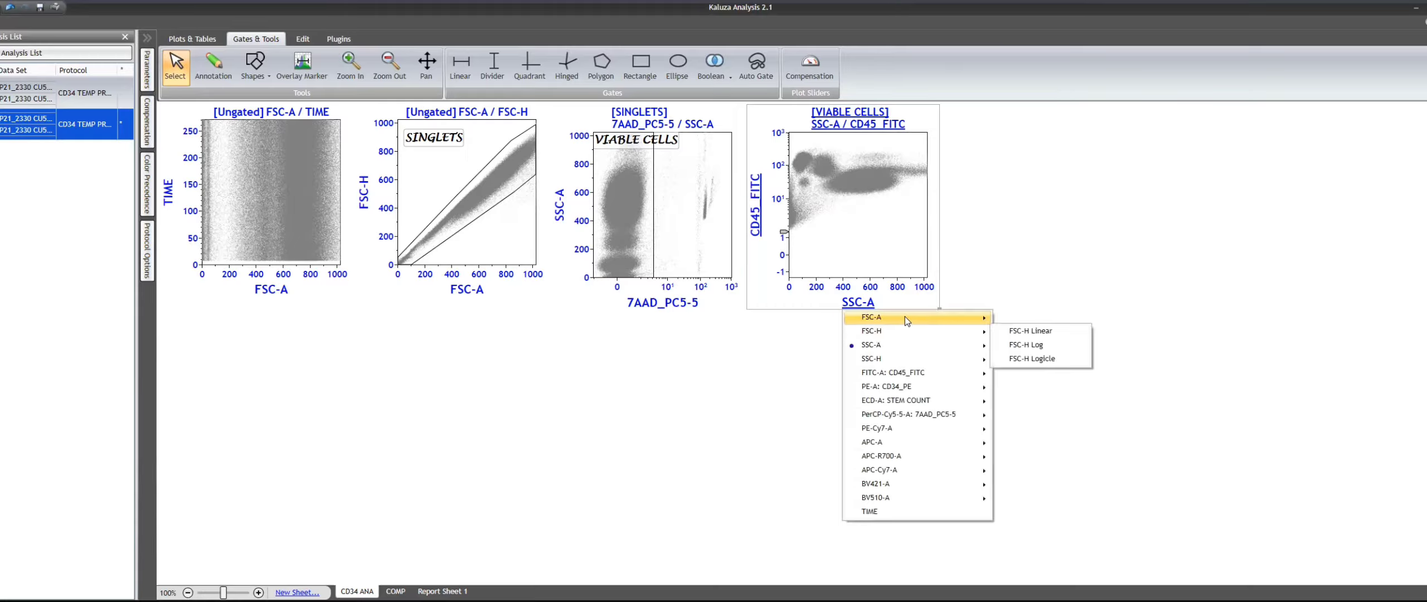
left_click(1030, 319)
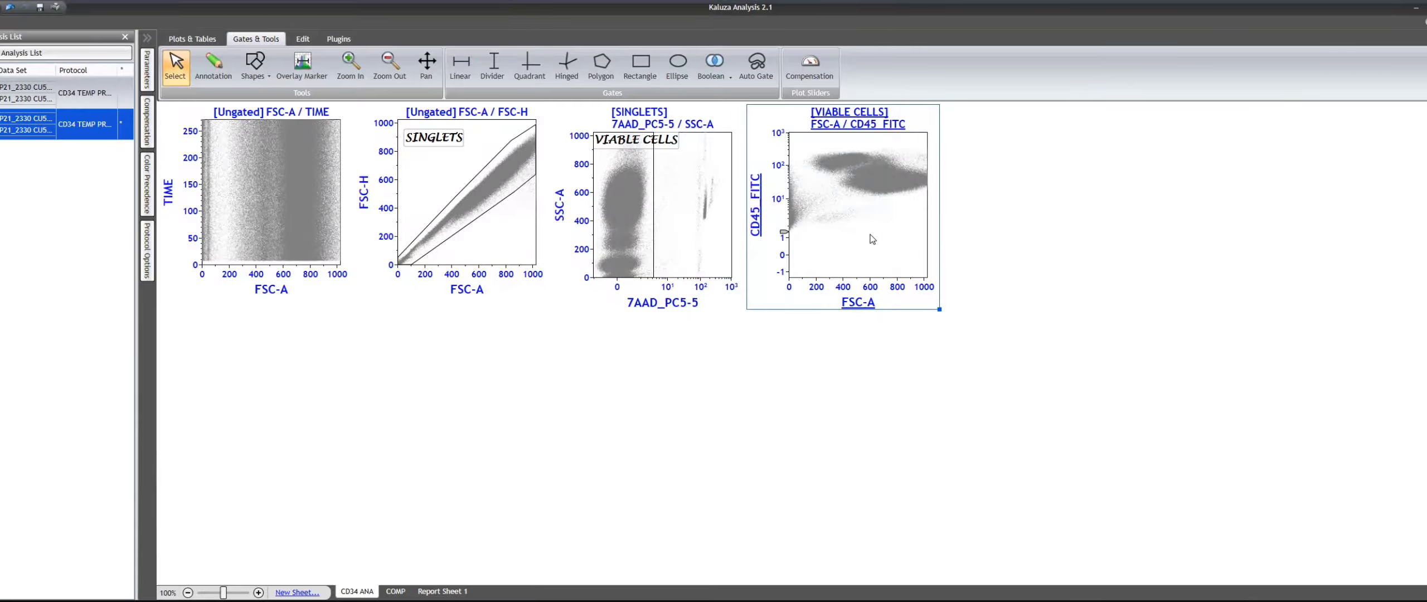
- Set the CD45_FITC plot's horizontal axis to SSC-A Logicle and widen its linear region to separate the populations
left_click(864, 309)
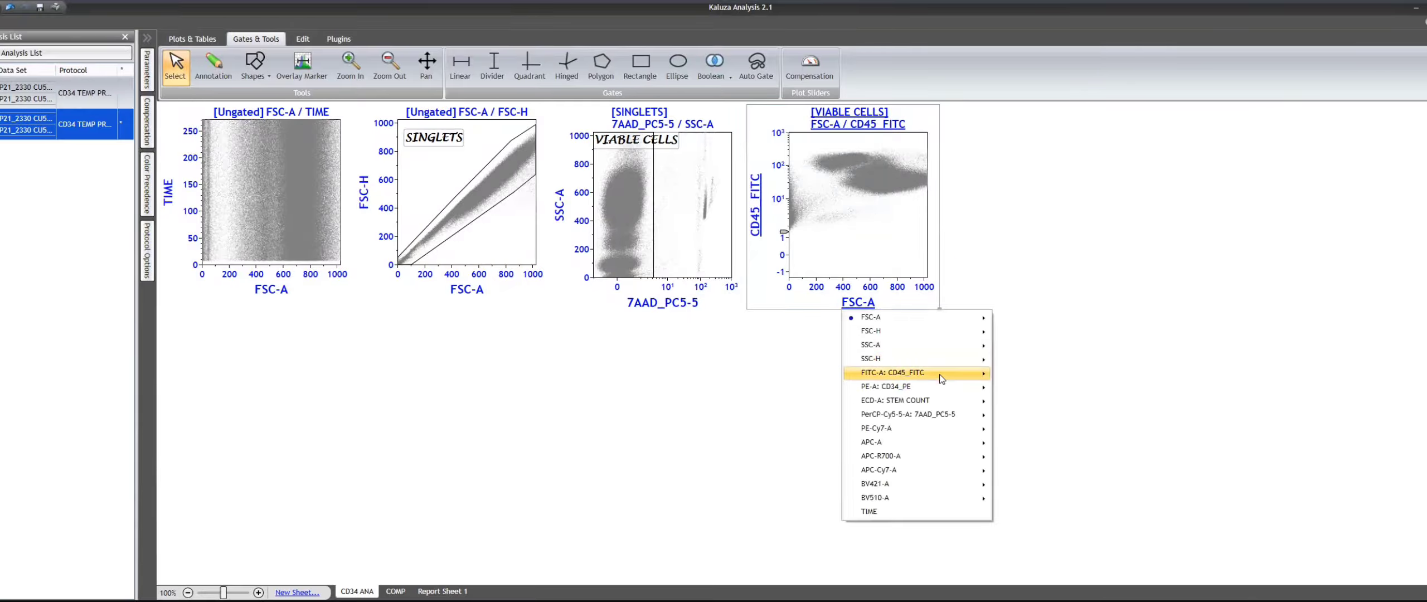
mouse_move(889, 346)
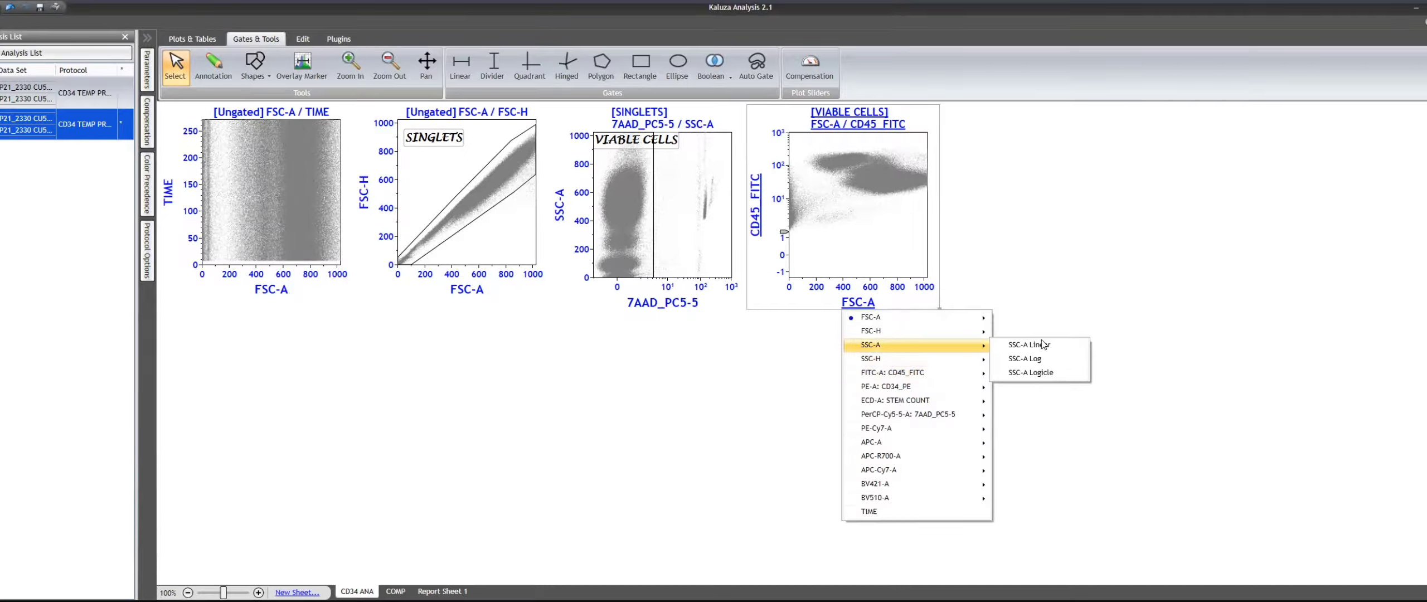
left_click(1036, 372)
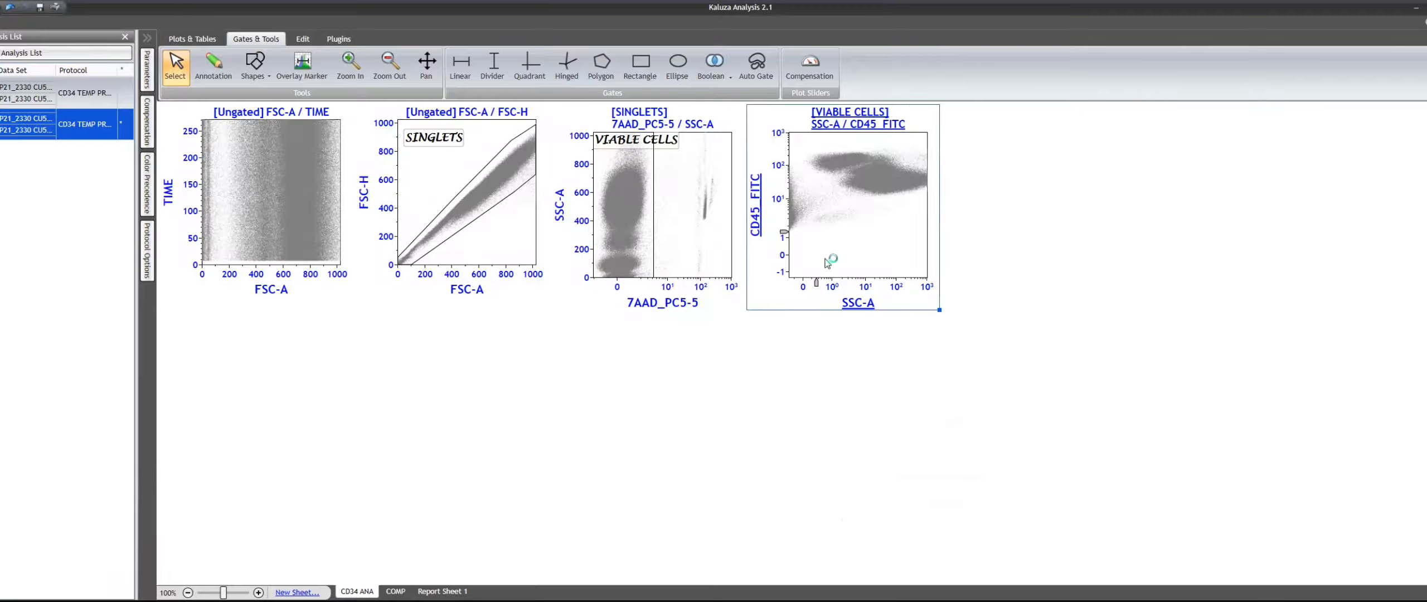
left_click_drag(820, 287, 901, 288)
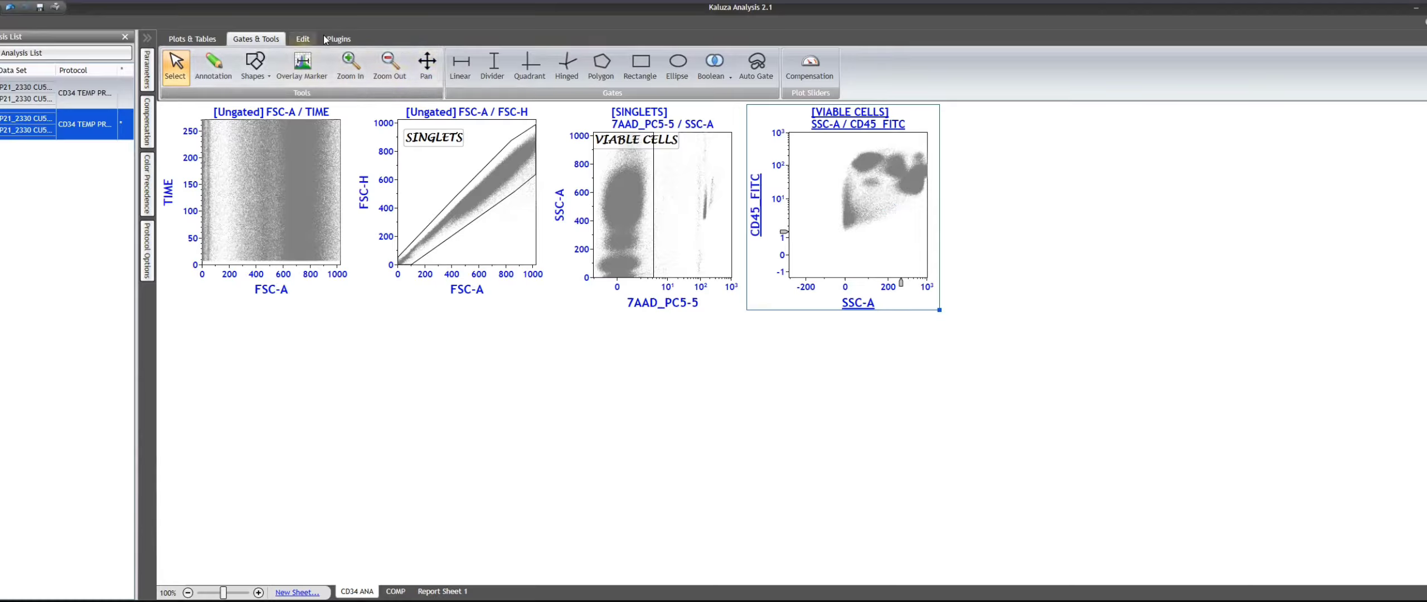
- Draw a polygon gate around the CD45-positive populations in the SSC-A / CD45_FITC plot
left_click(601, 66)
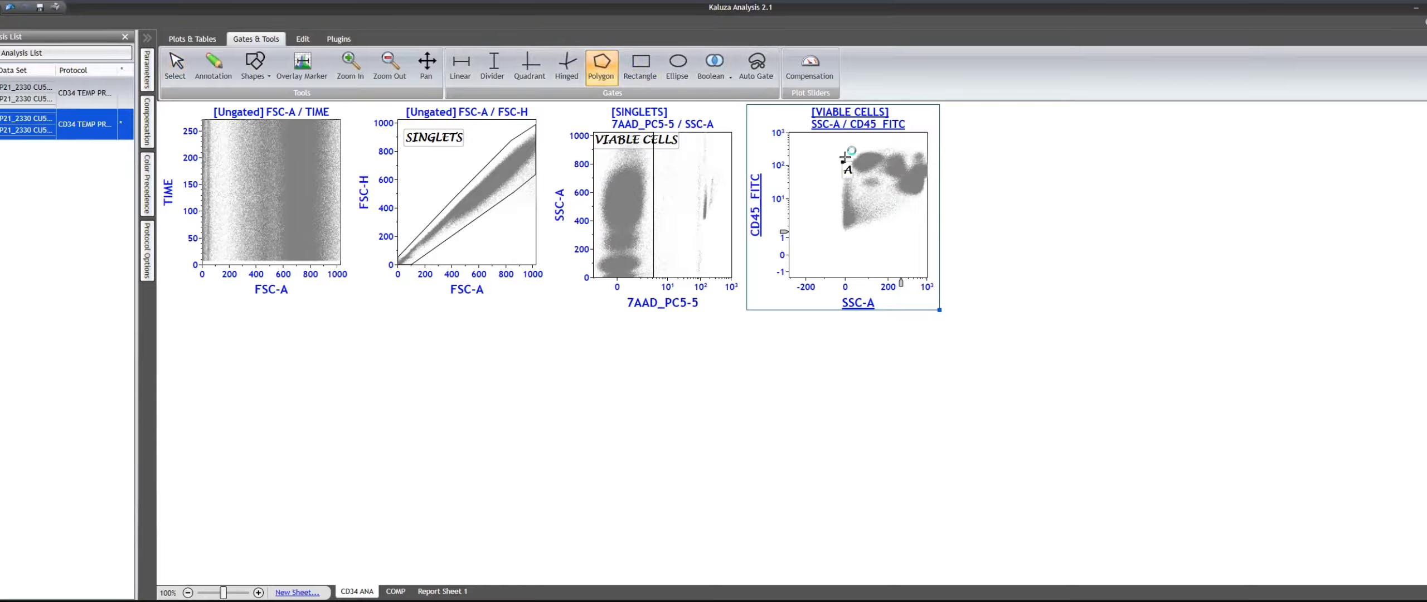
left_click(876, 139)
left_click(927, 145)
double_click(926, 178)
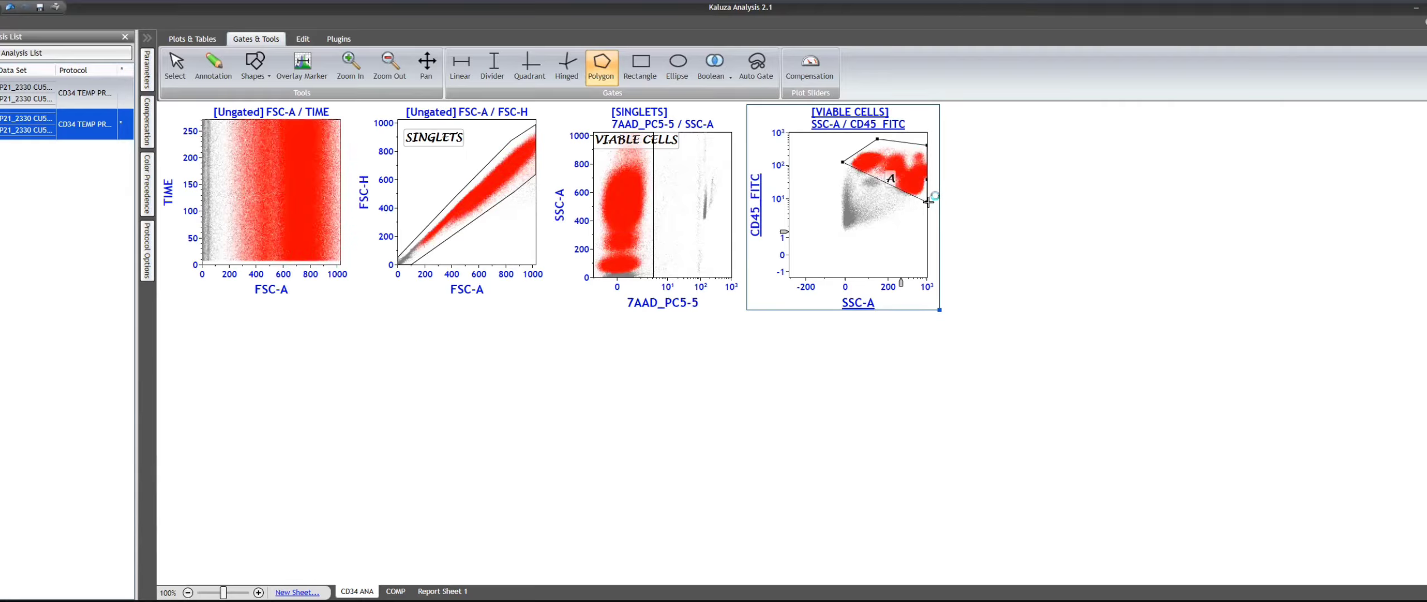
left_click(889, 203)
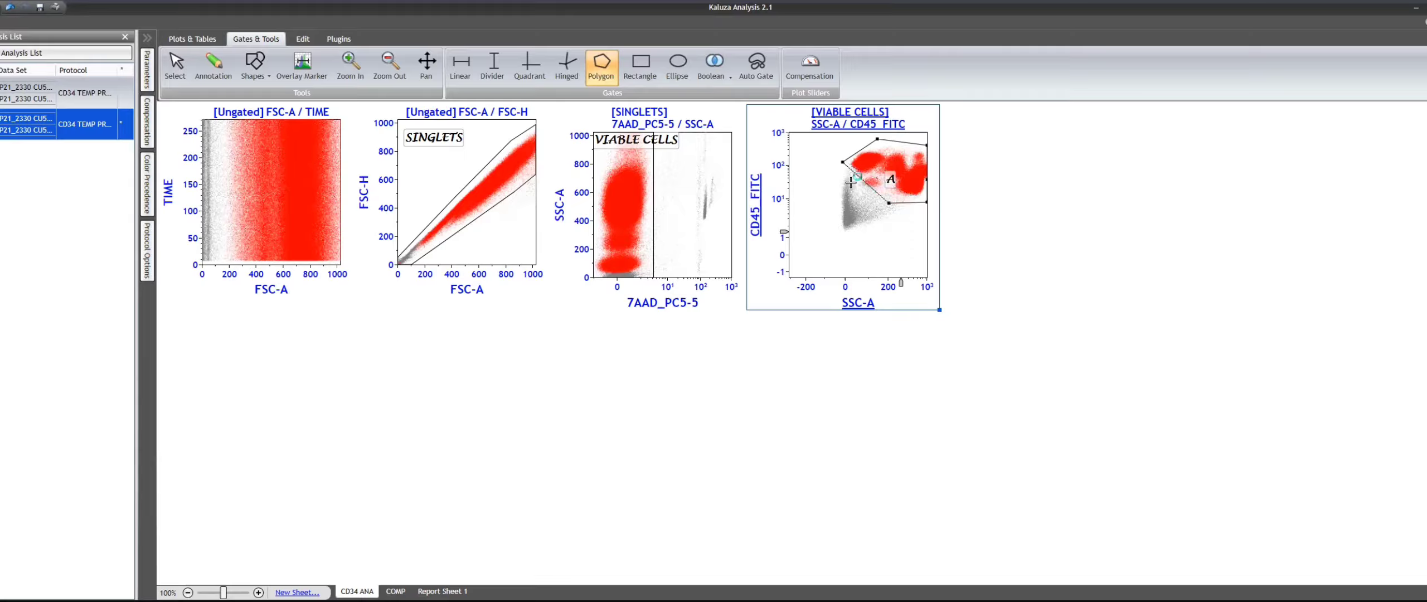
left_click(851, 183)
double_click(851, 182)
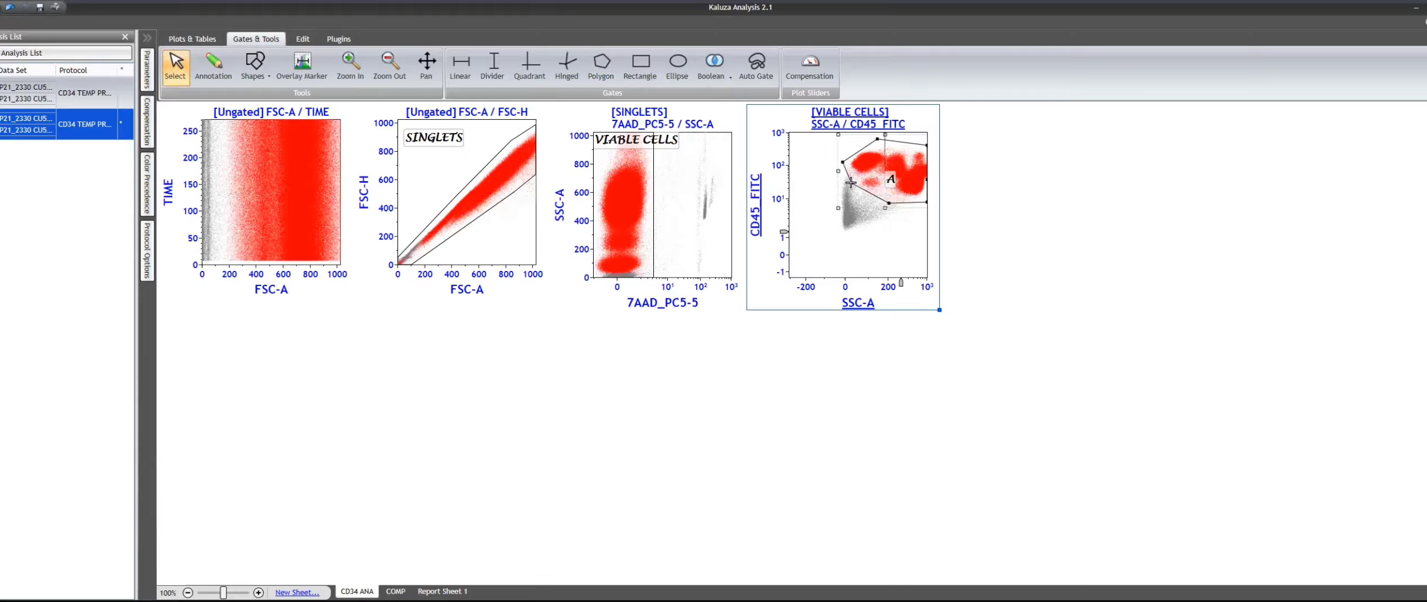
- Rename the new polygon gate CD45 LEUKOCYTES and turn off its event coloring
right_click(903, 168)
left_click(924, 161)
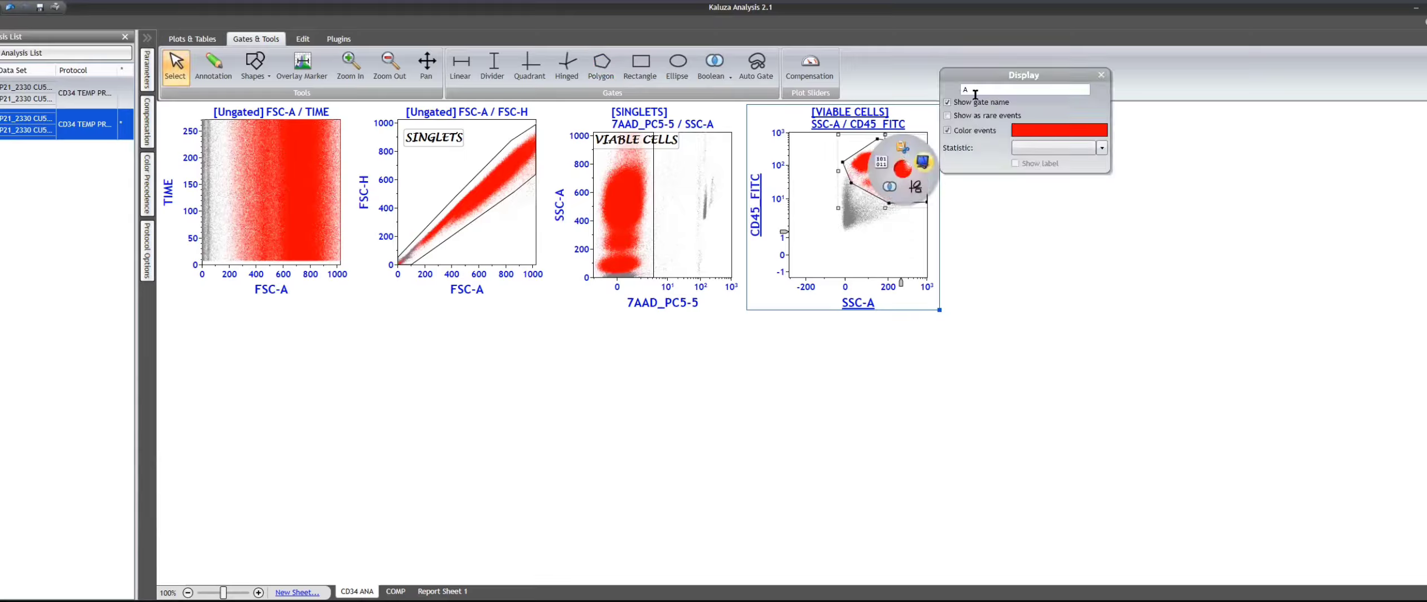
double_click(964, 88)
key("BackSpace")
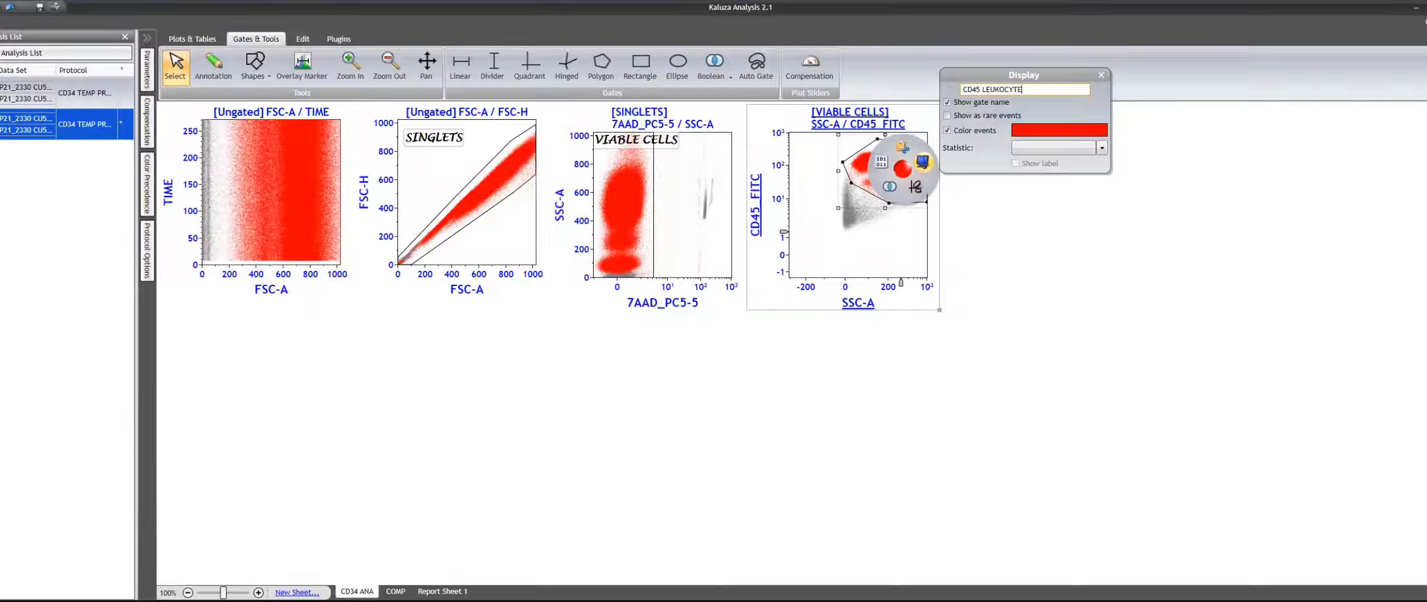
key("Return")
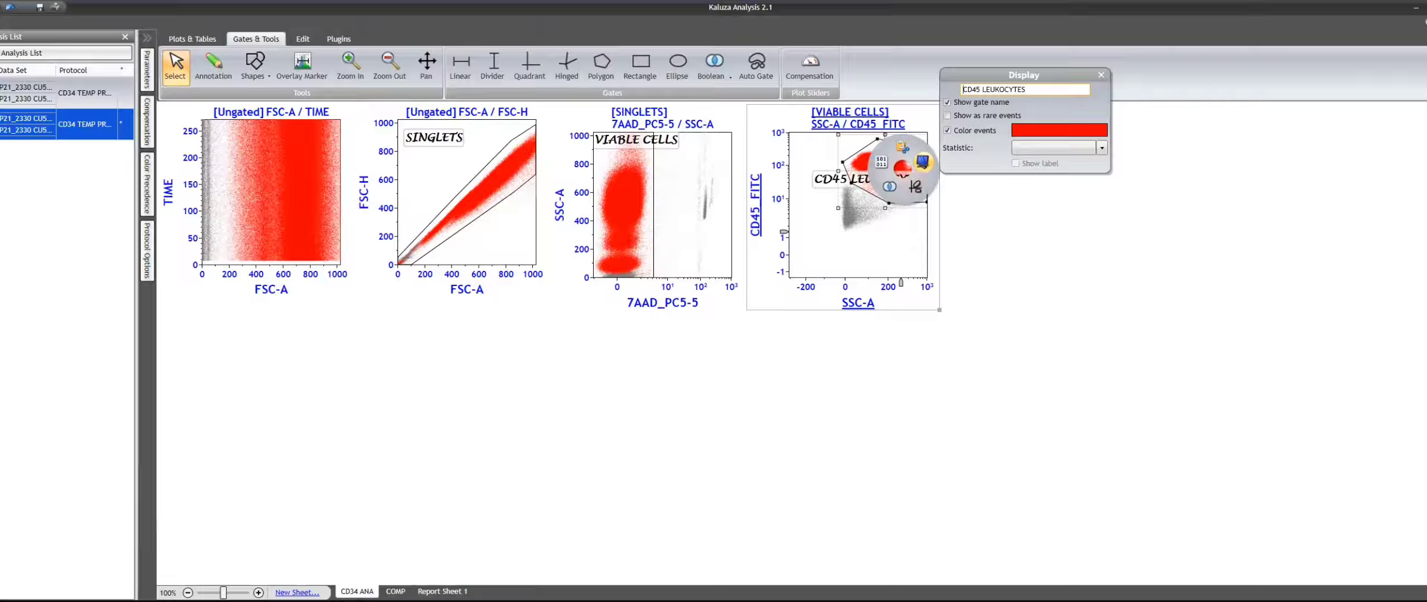
left_click(960, 136)
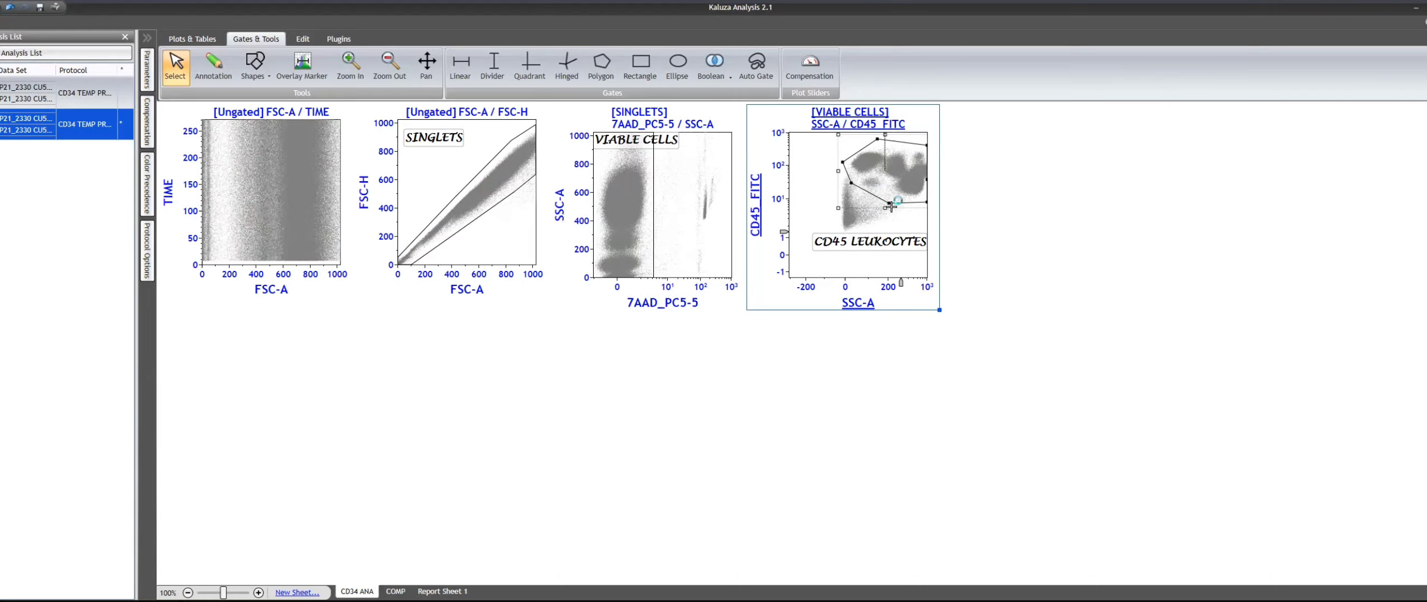
- Rescale the CD45_FITC Logicle axis to about 21 and raise the resolution of the SSC-A / CD45_FITC plot
left_click_drag(891, 206, 892, 210)
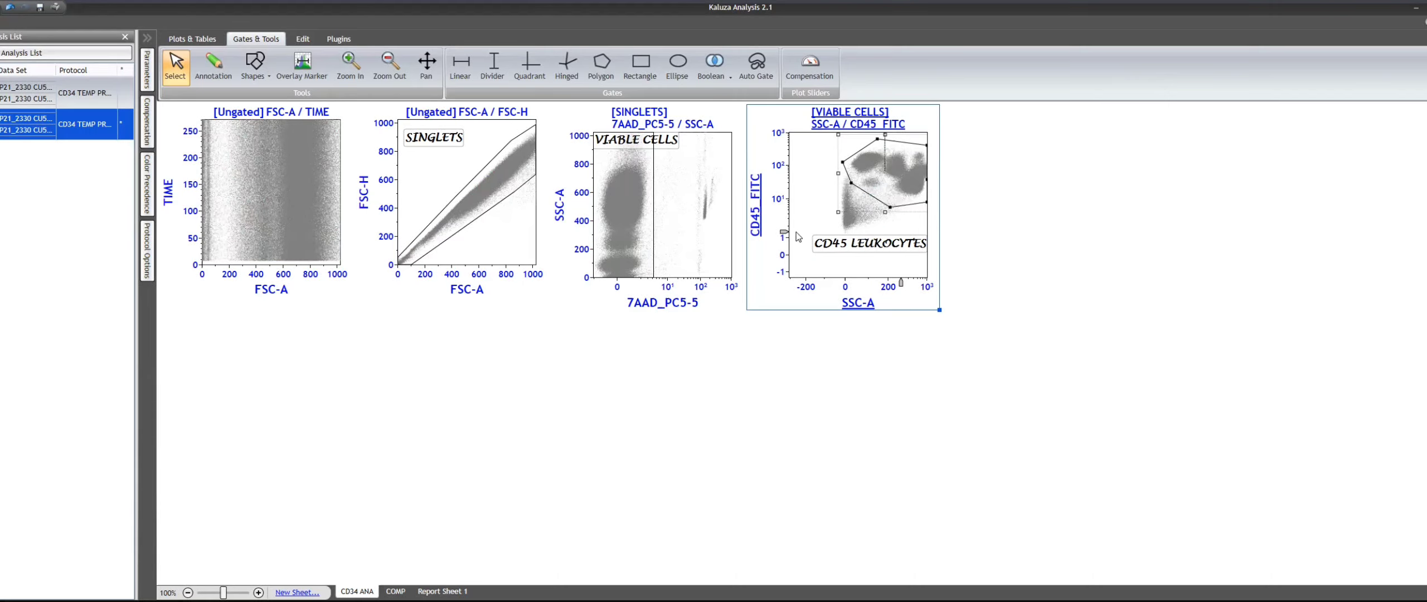
left_click_drag(785, 231, 787, 215)
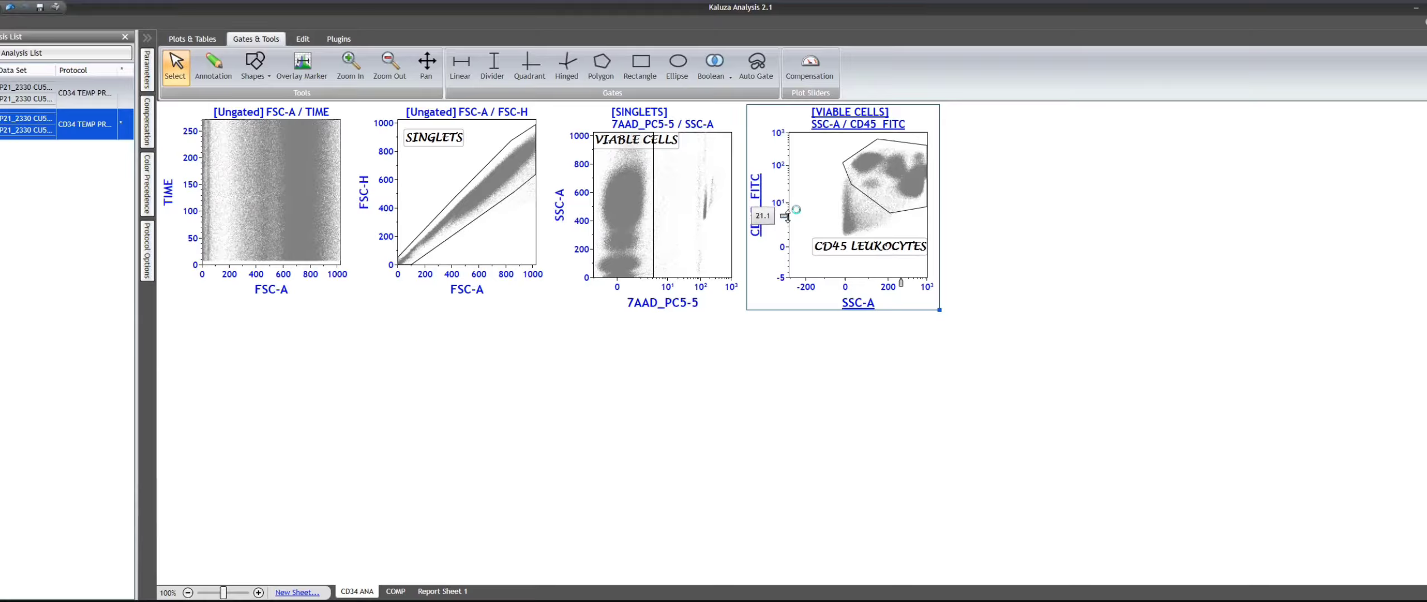
right_click(811, 200)
left_click(825, 226)
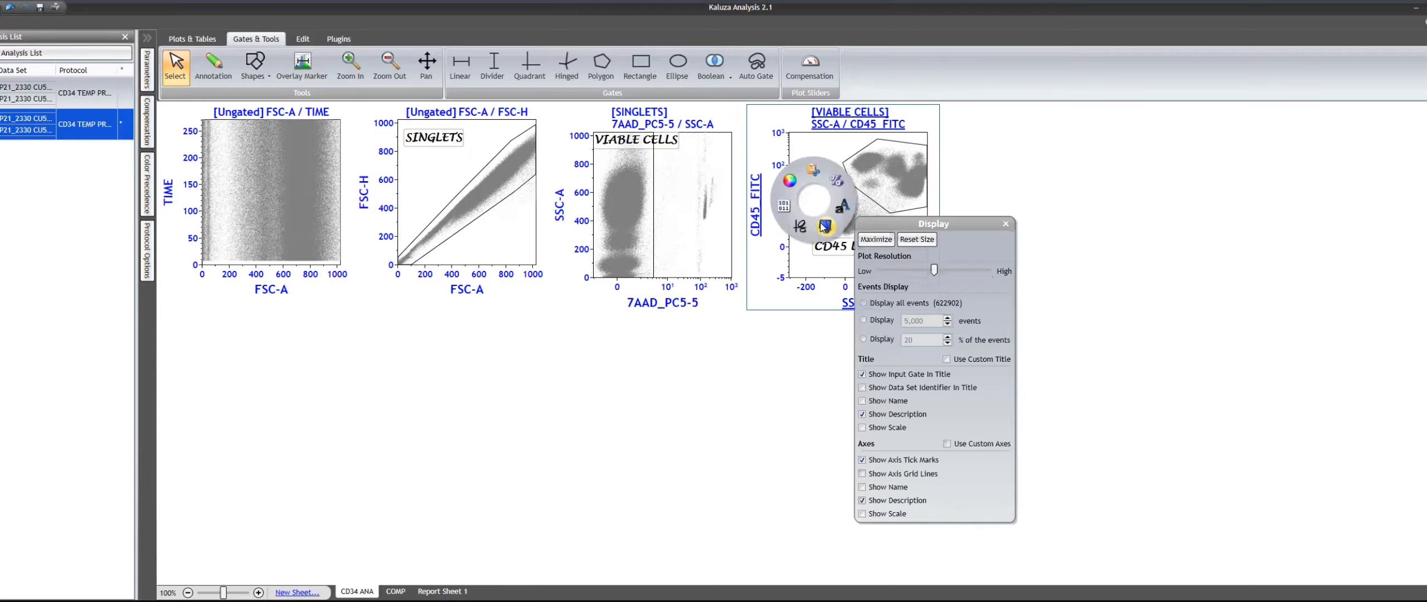
left_click(947, 271)
left_click(992, 189)
- Reshape the CD45 LEUKOCYTES gate by lowering its lower-left vertex toward the edge of the debris
left_click(869, 200)
left_click(870, 202)
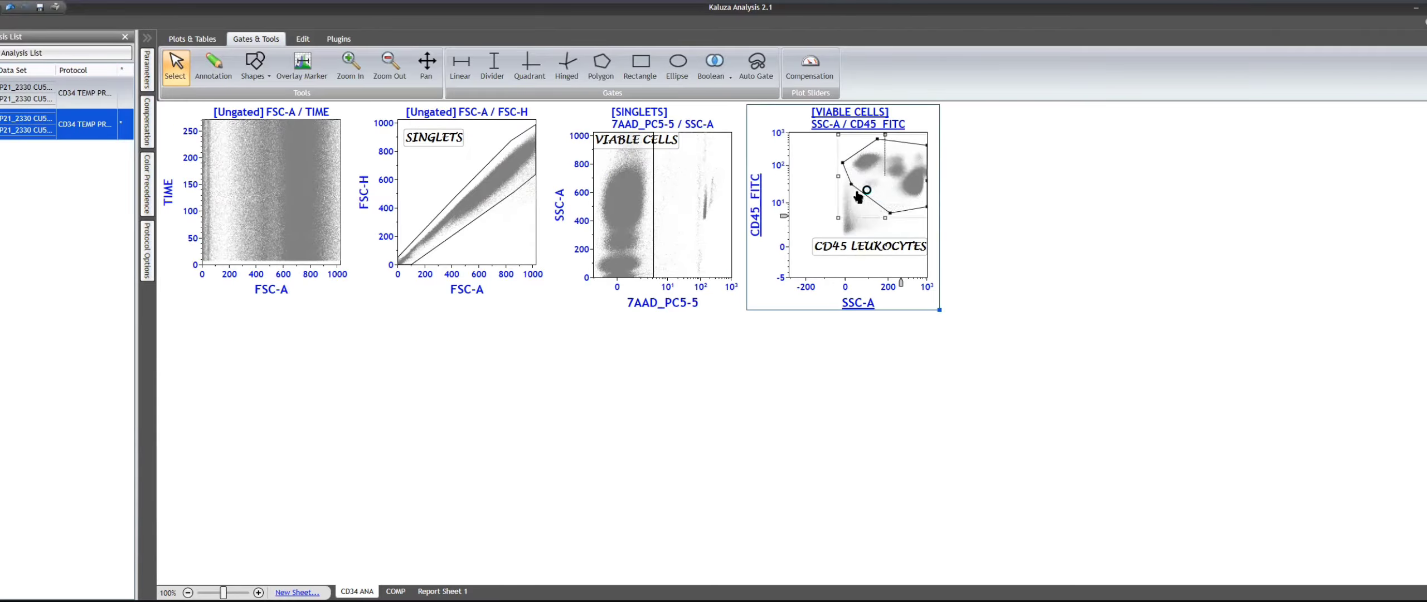
left_click_drag(852, 184, 857, 199)
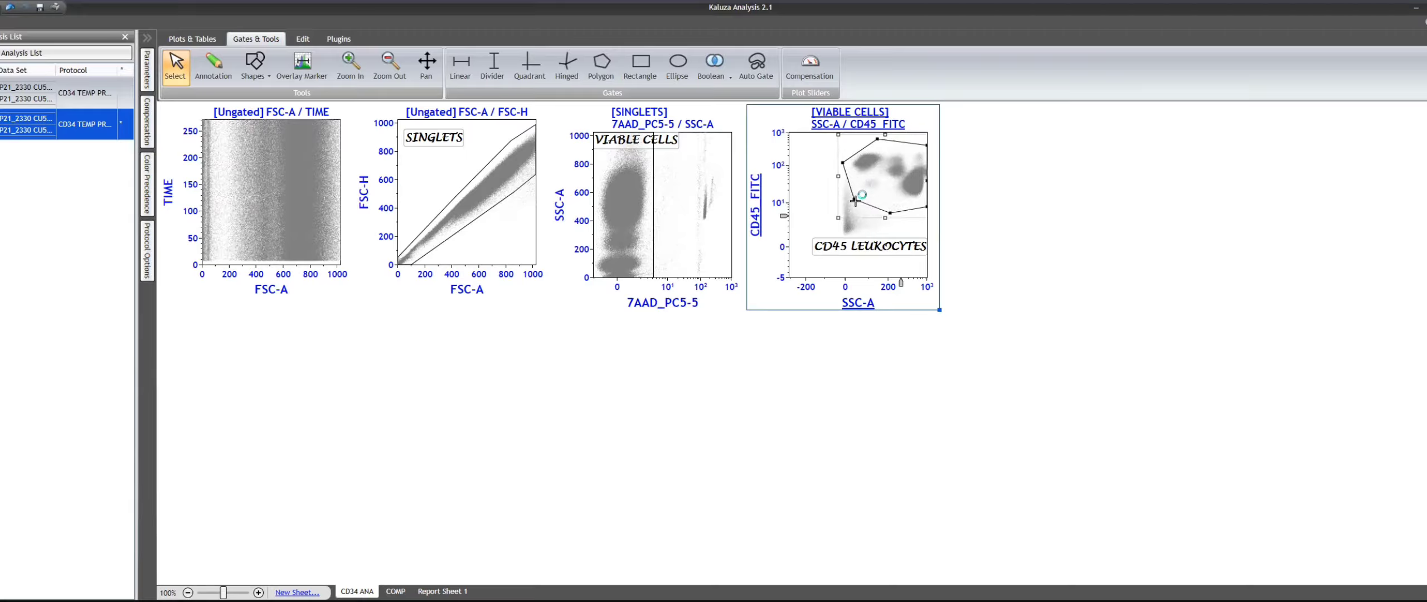
left_click(902, 256)
left_click(1100, 243)
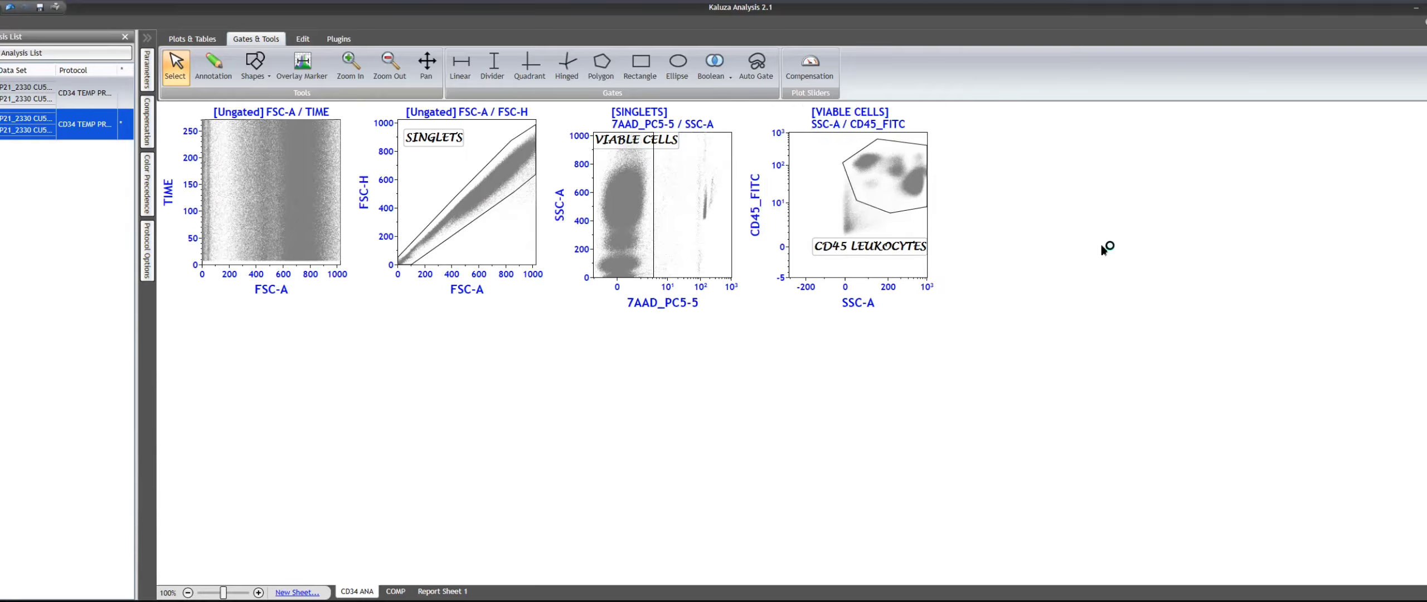
left_click(456, 199)
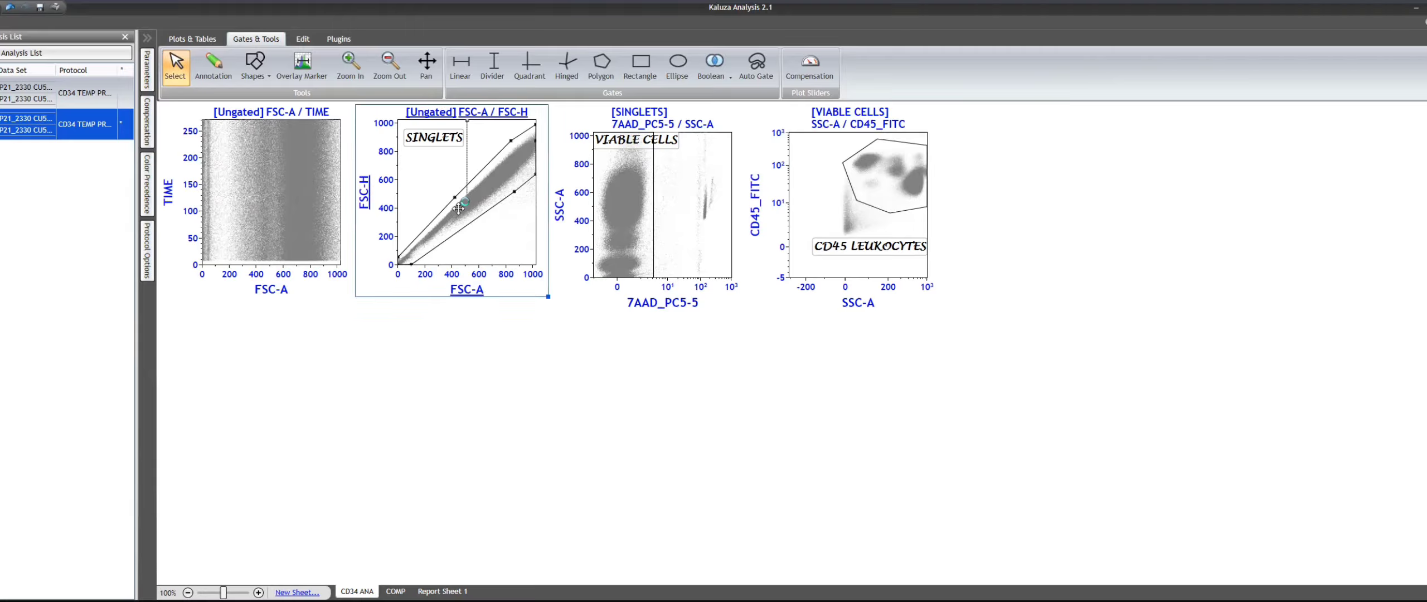
left_click(698, 236)
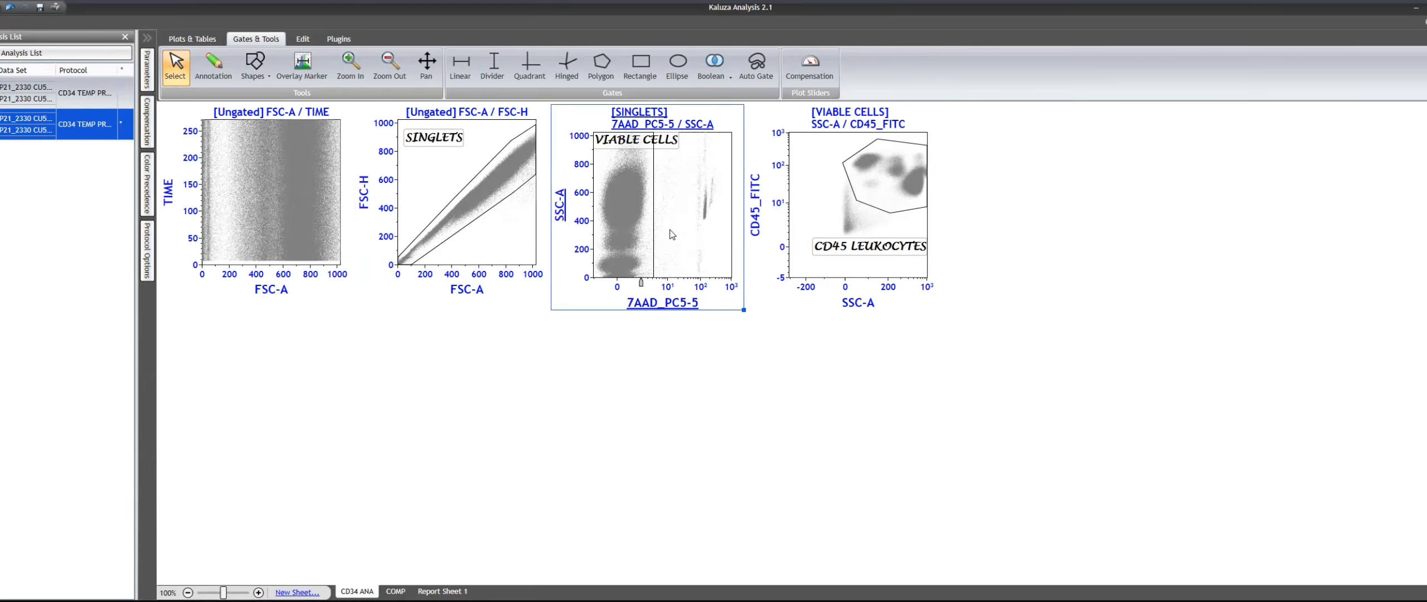
left_click(825, 224)
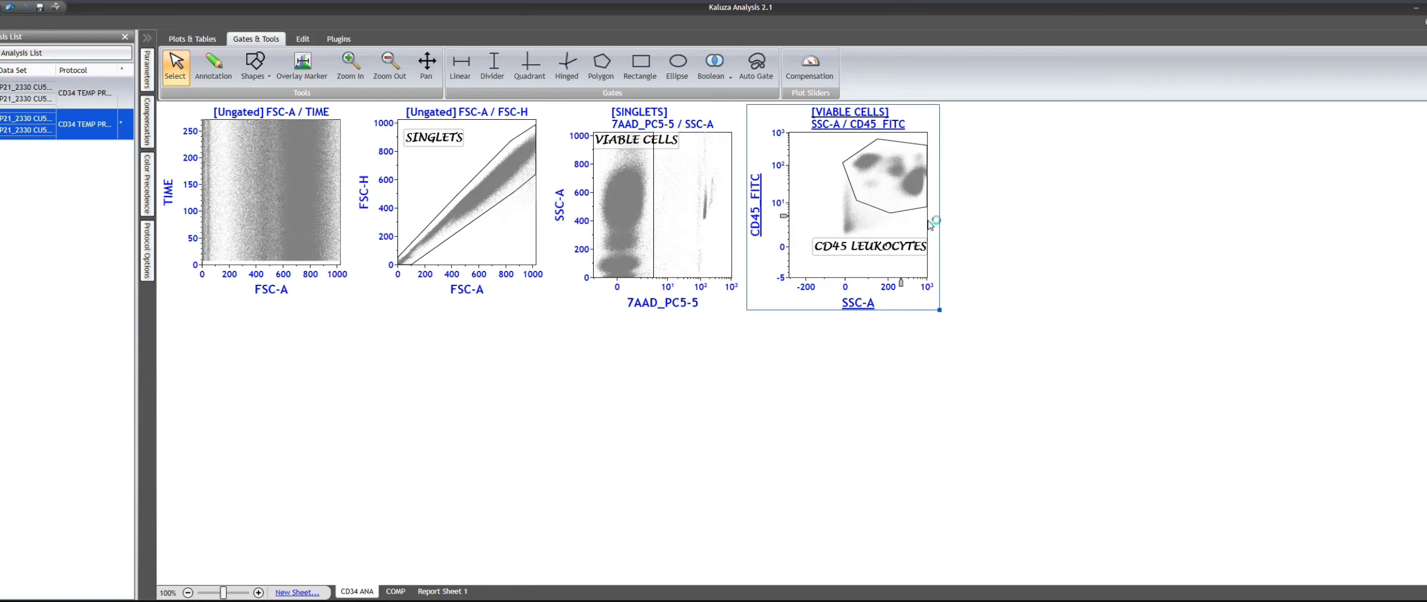
- Paste another copy of the FSC-A / FSC-H plot beside the SSC-A / CD45_FITC plot
left_click(1085, 228)
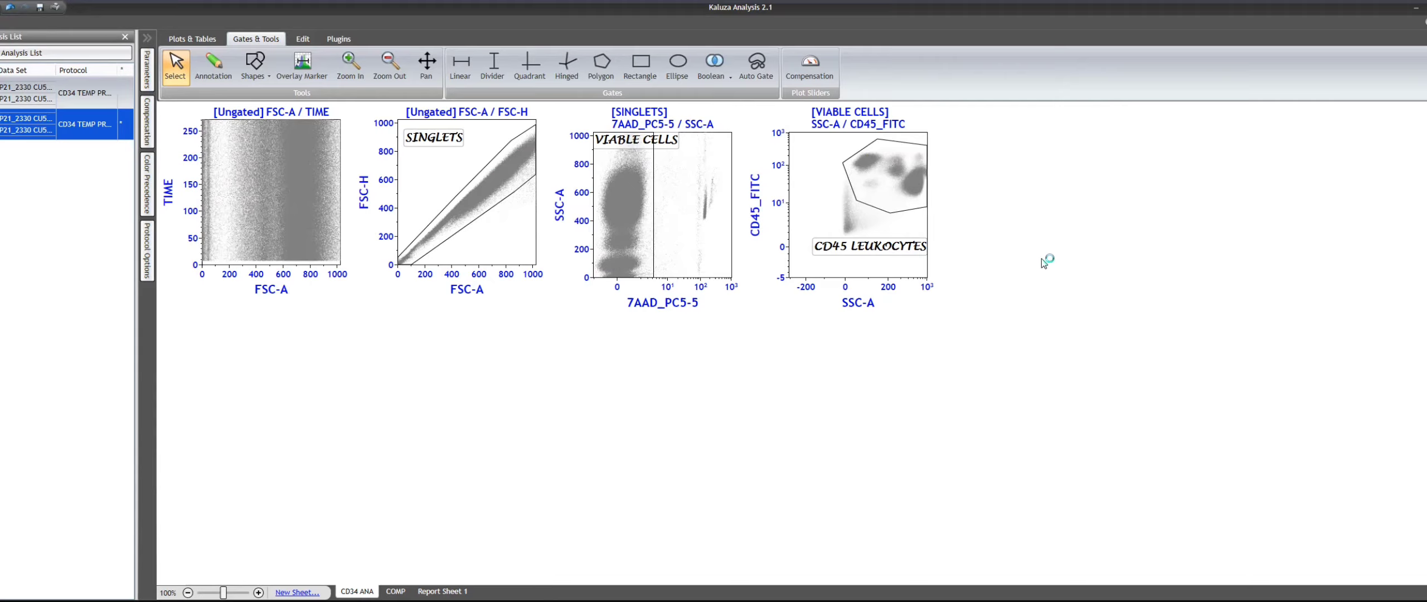
key("ctrl+v")
left_click(1054, 220)
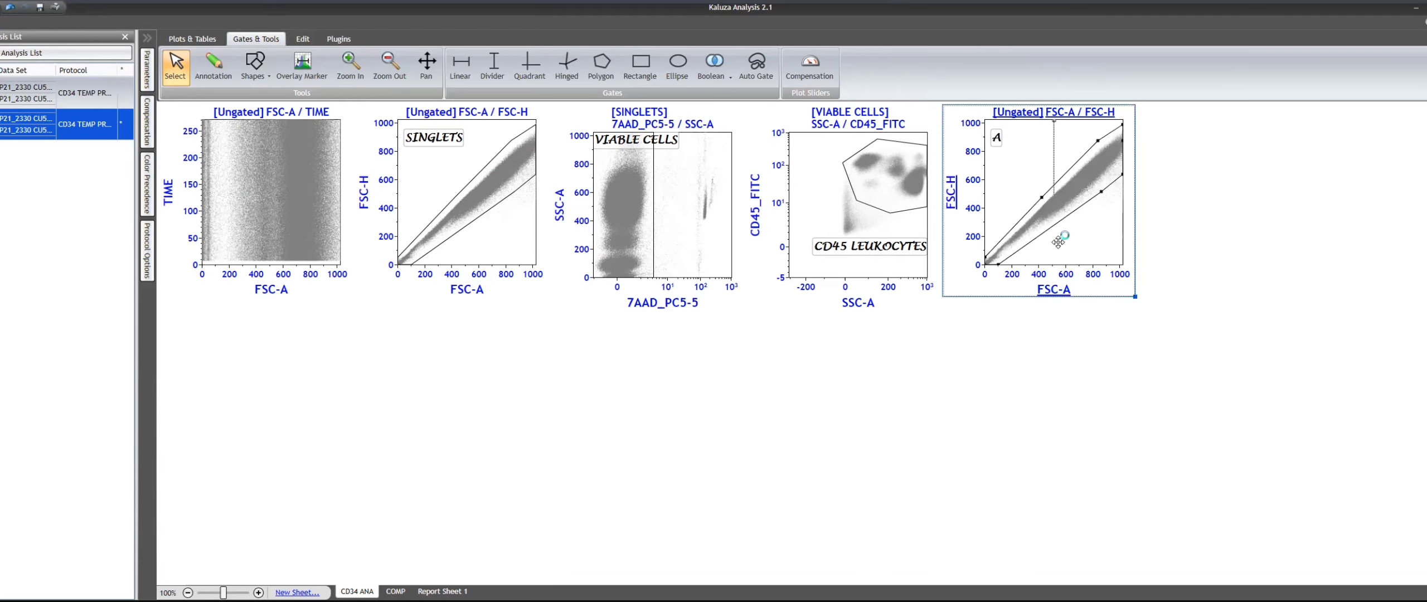
key("Delete")
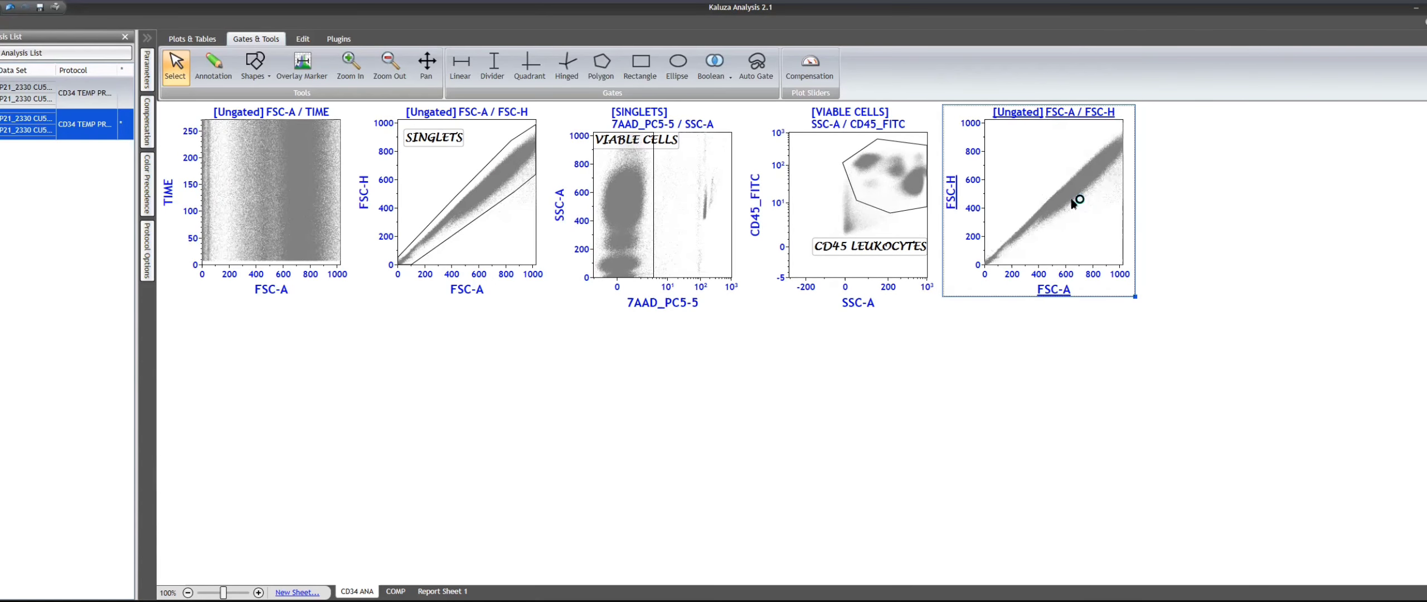
key("Delete")
key("ctrl+v")
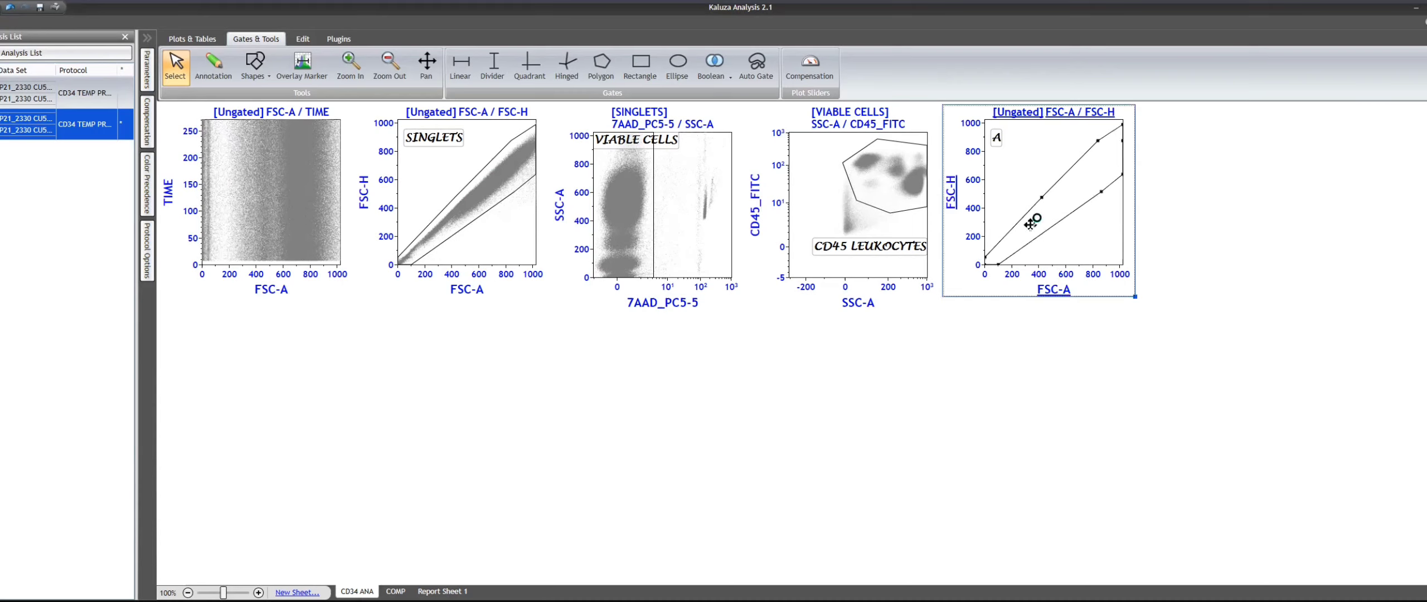
- Try SSC-A Logicle on the newly pasted plot's vertical axis
left_click(952, 200)
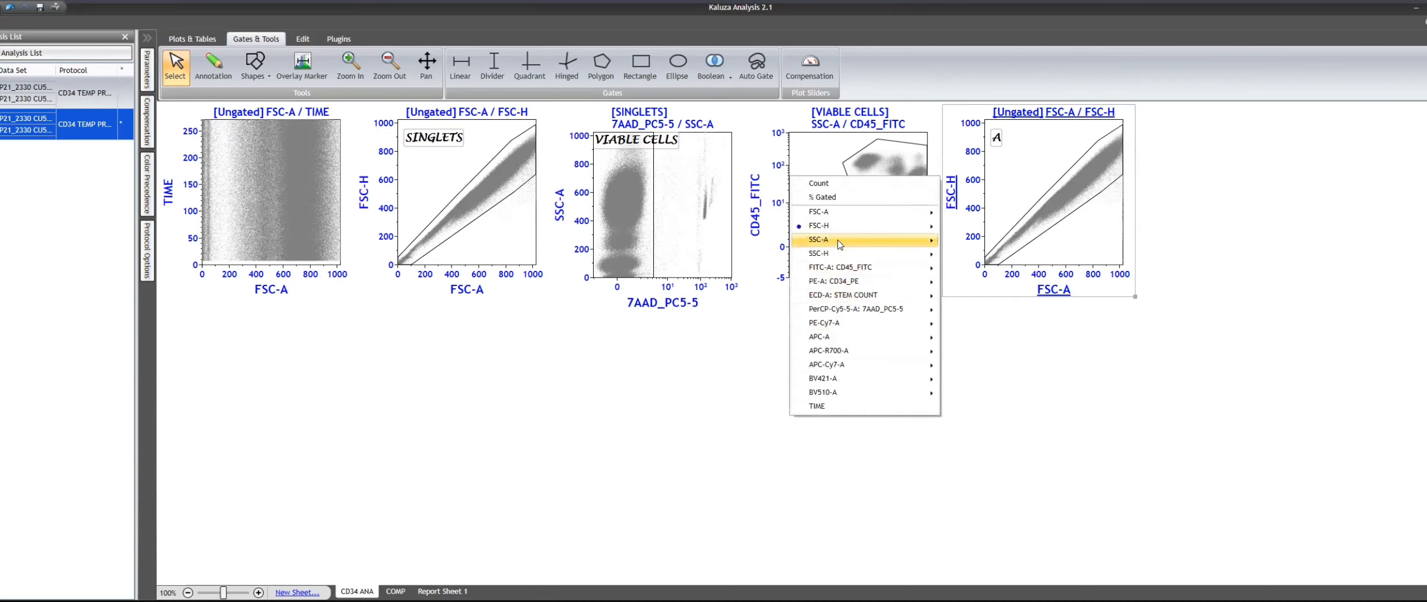
mouse_move(840, 241)
left_click(972, 268)
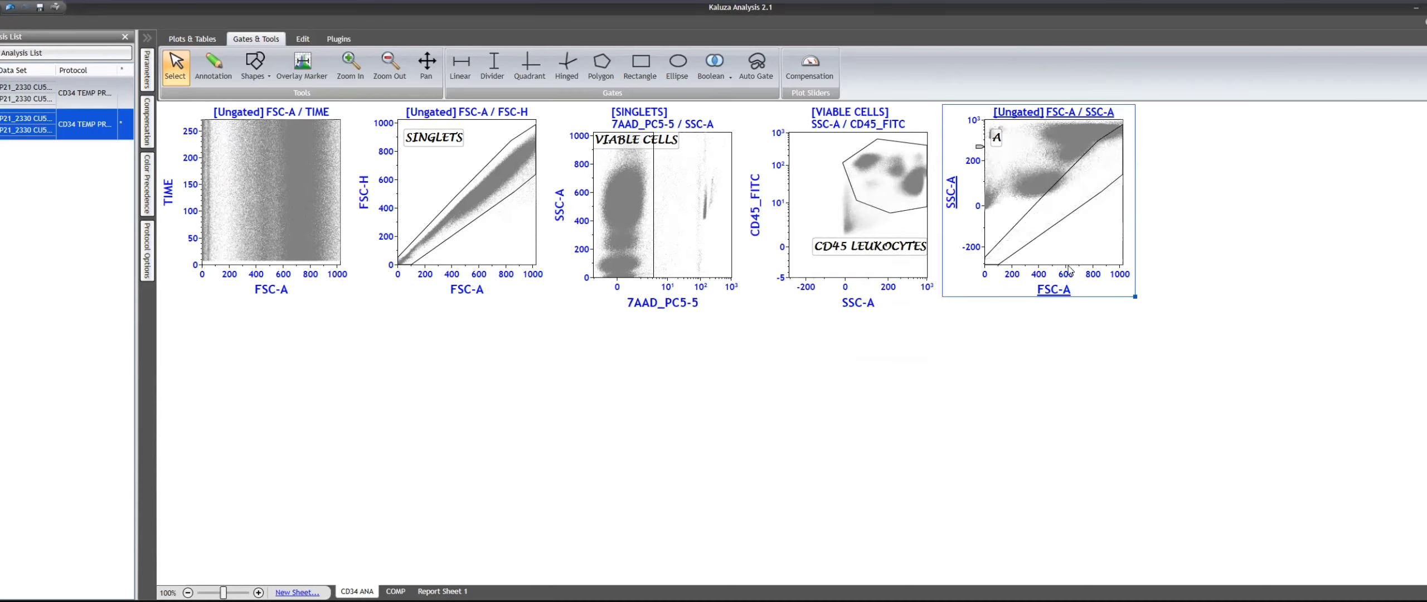
- Set the new plot's axes to CD34_PE Logicle horizontally and SSC-A Linear vertically, and delete the copied gate A
left_click(1060, 293)
mouse_move(1115, 375)
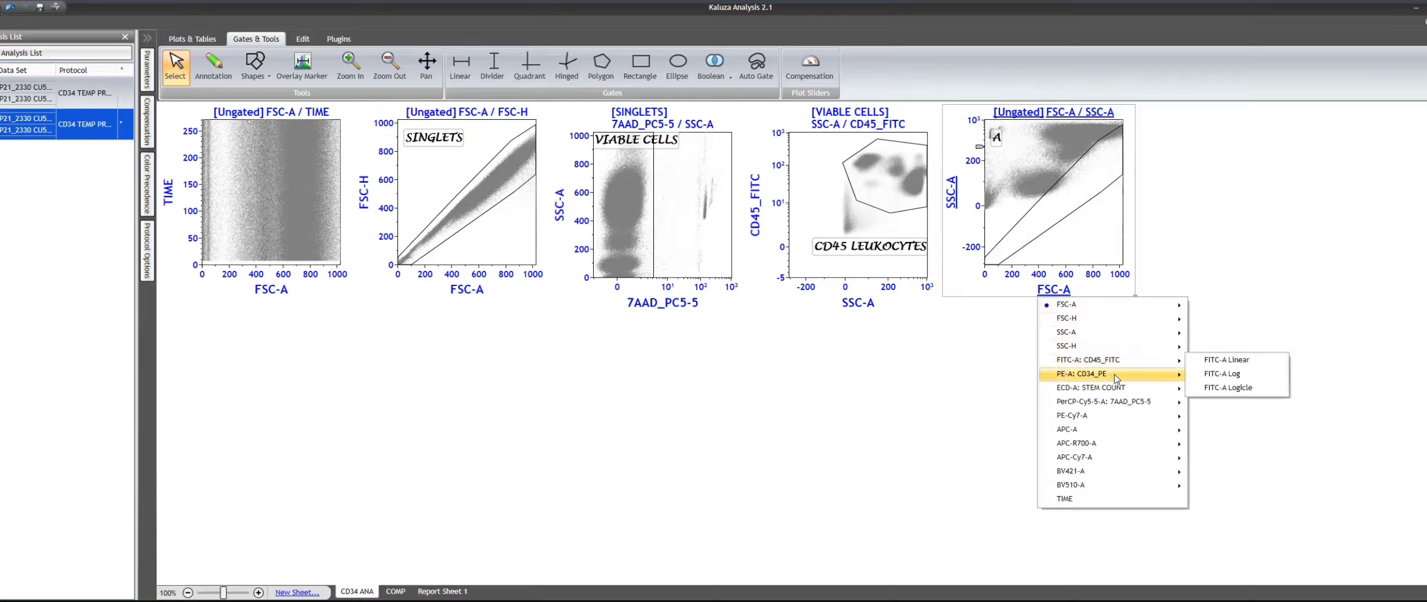
left_click(1221, 404)
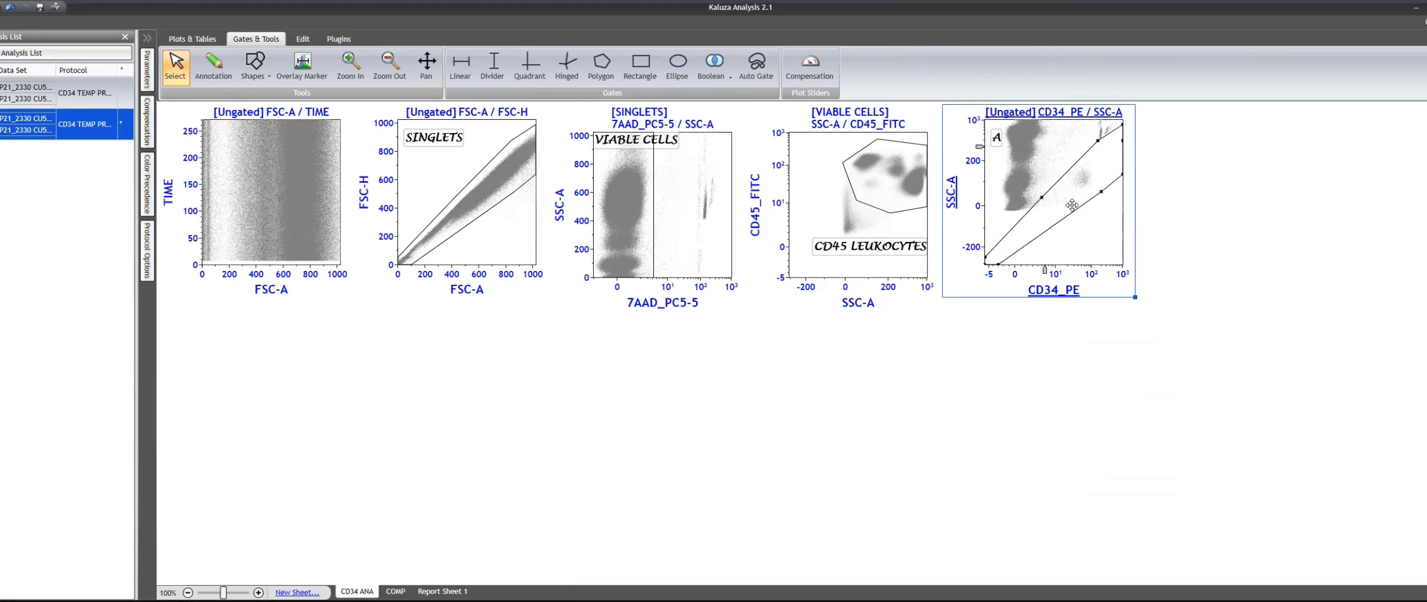
left_click(953, 195)
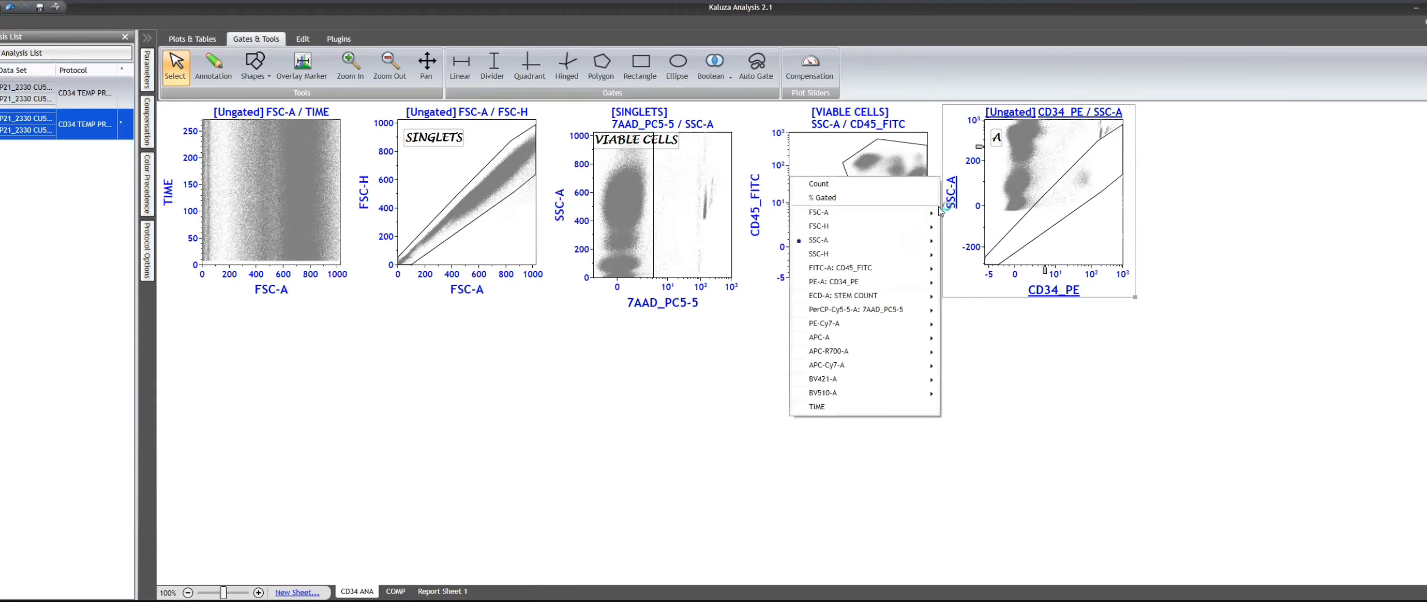
left_click(960, 241)
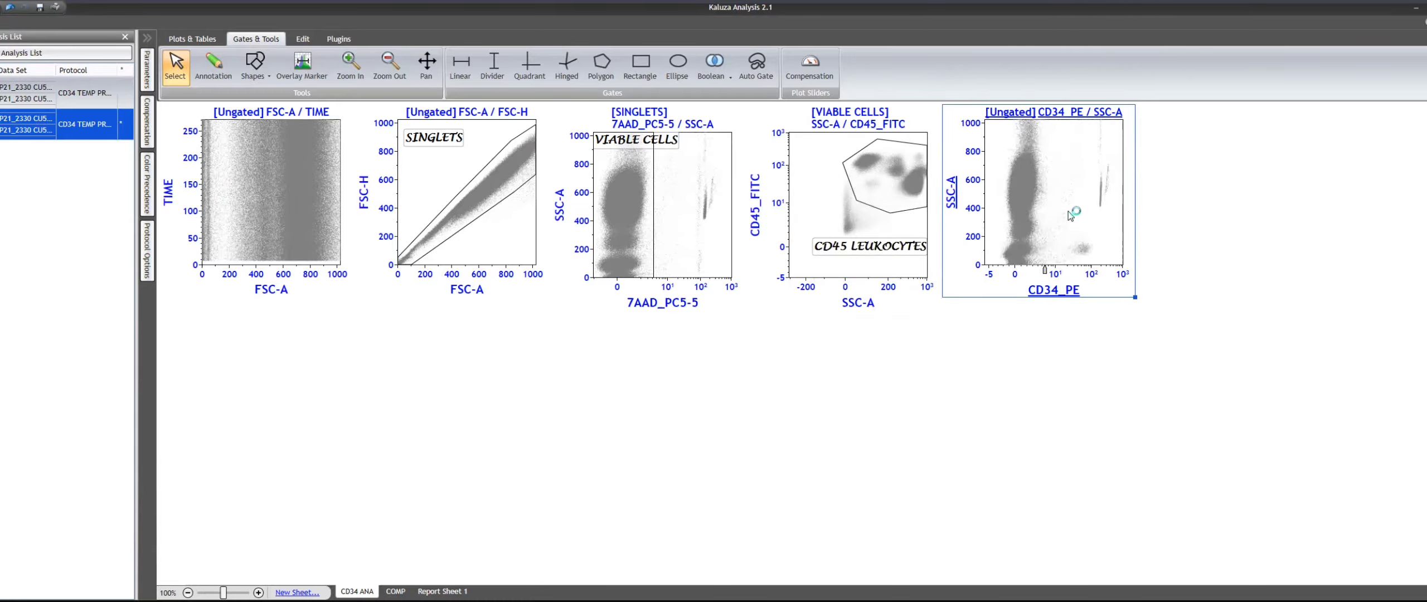
- Gate the CD34_PE / SSC-A plot on CD45 LEUKOCYTES
left_click(874, 168)
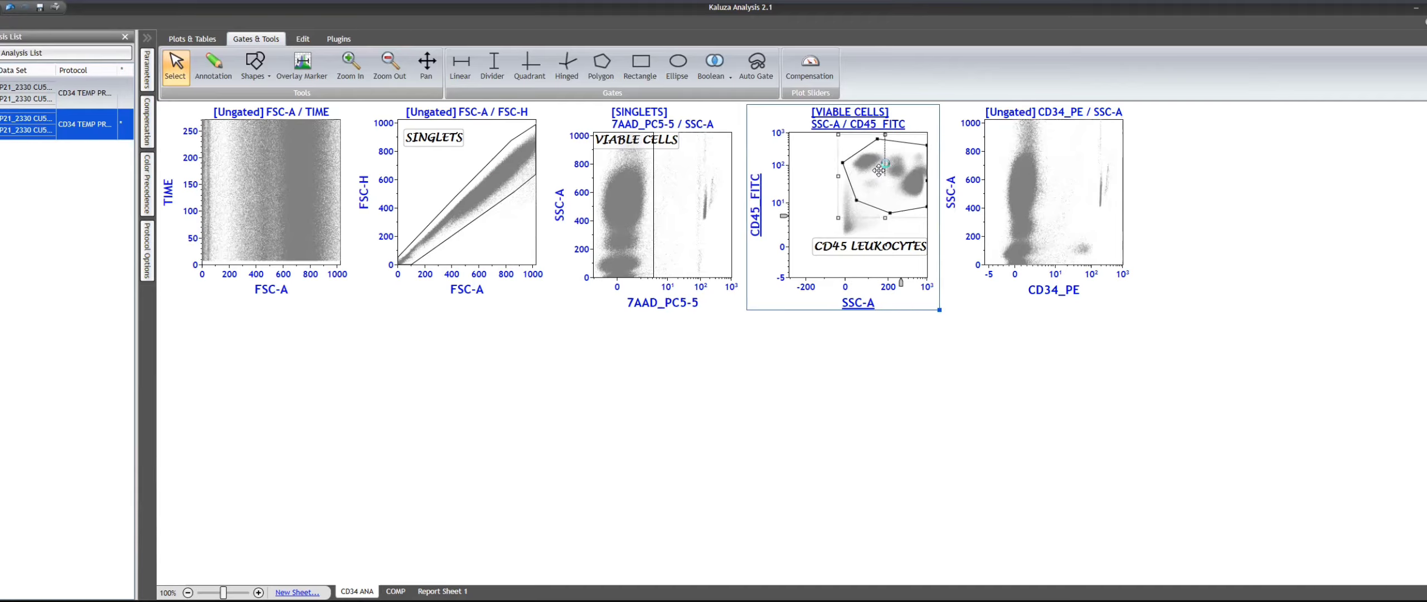
left_click(1032, 115)
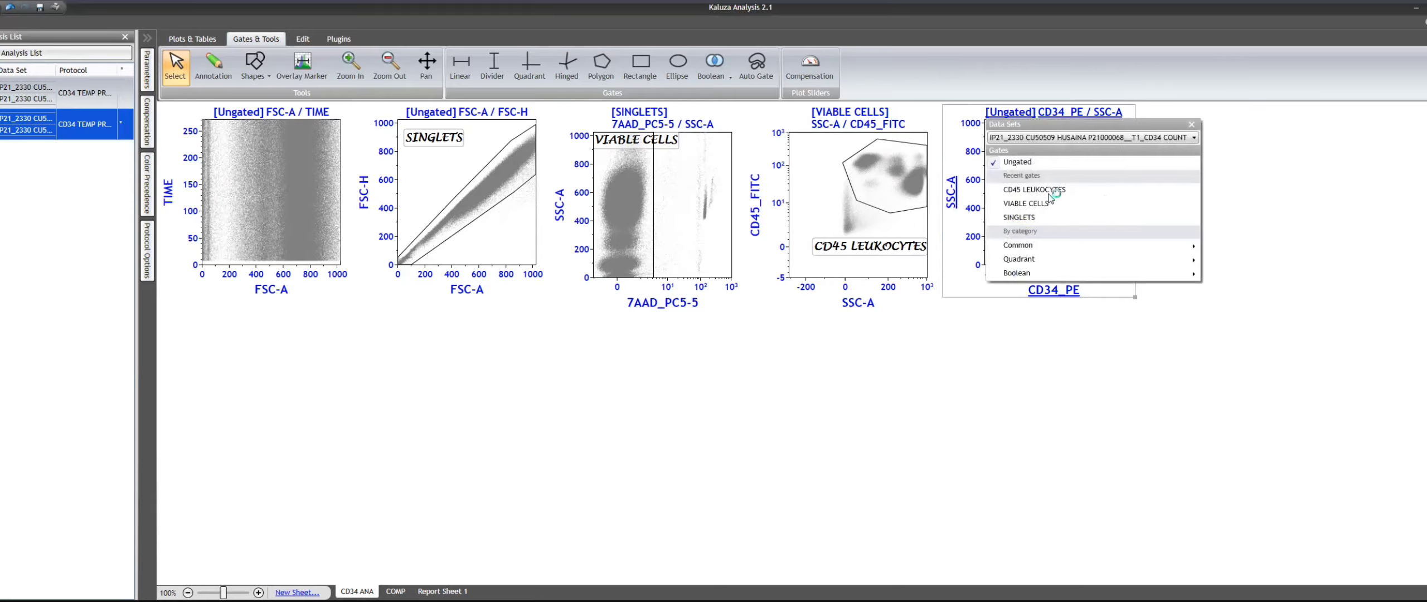
left_click(1037, 201)
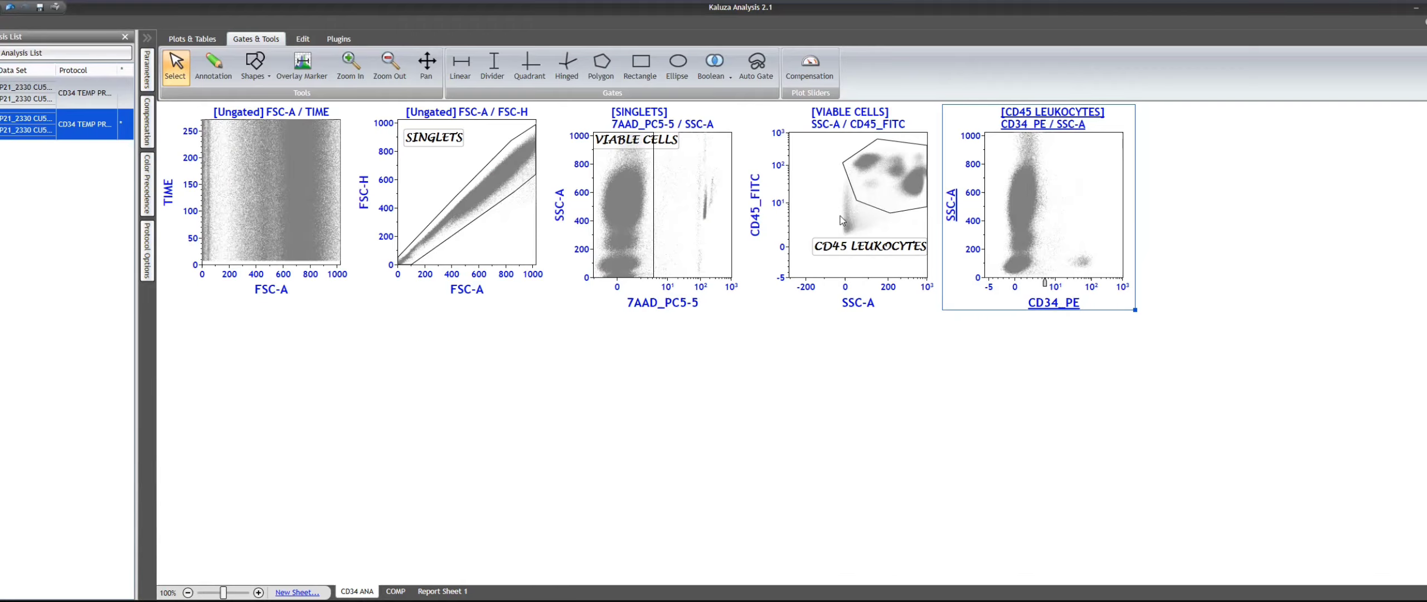
- Draw a rectangle gate around the small CD34-positive cluster at low SSC-A on the CD34_PE / SSC-A plot
left_click(843, 202)
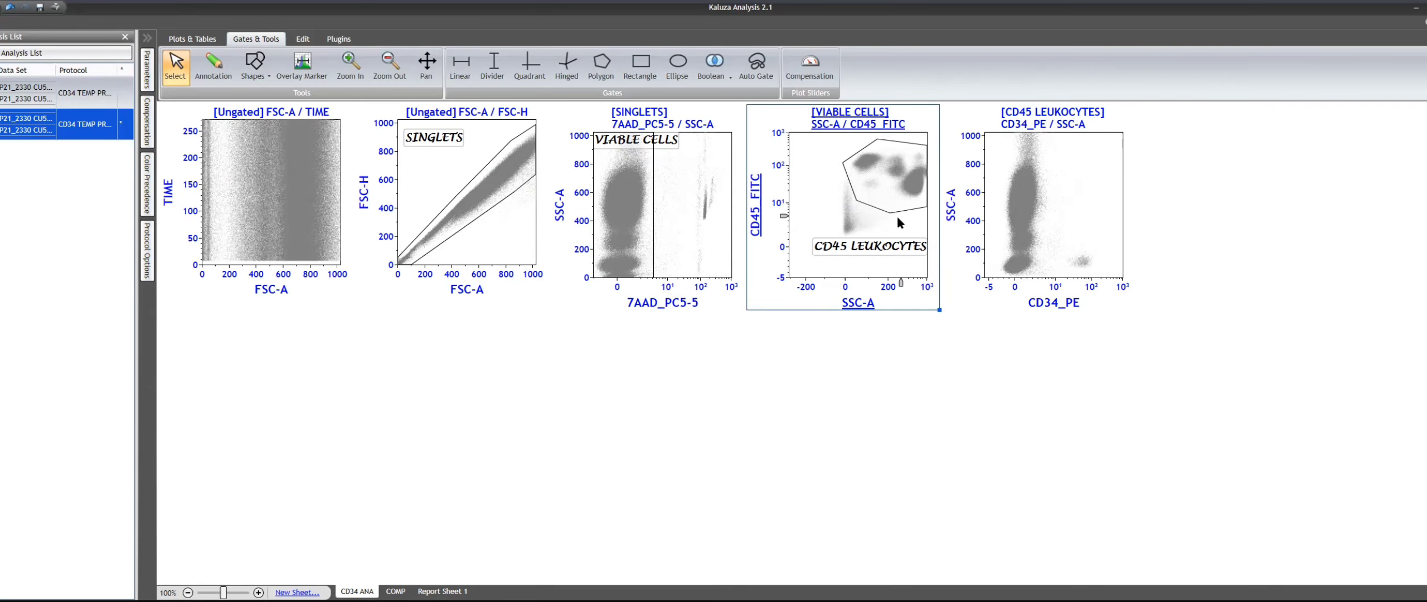
left_click(1089, 207)
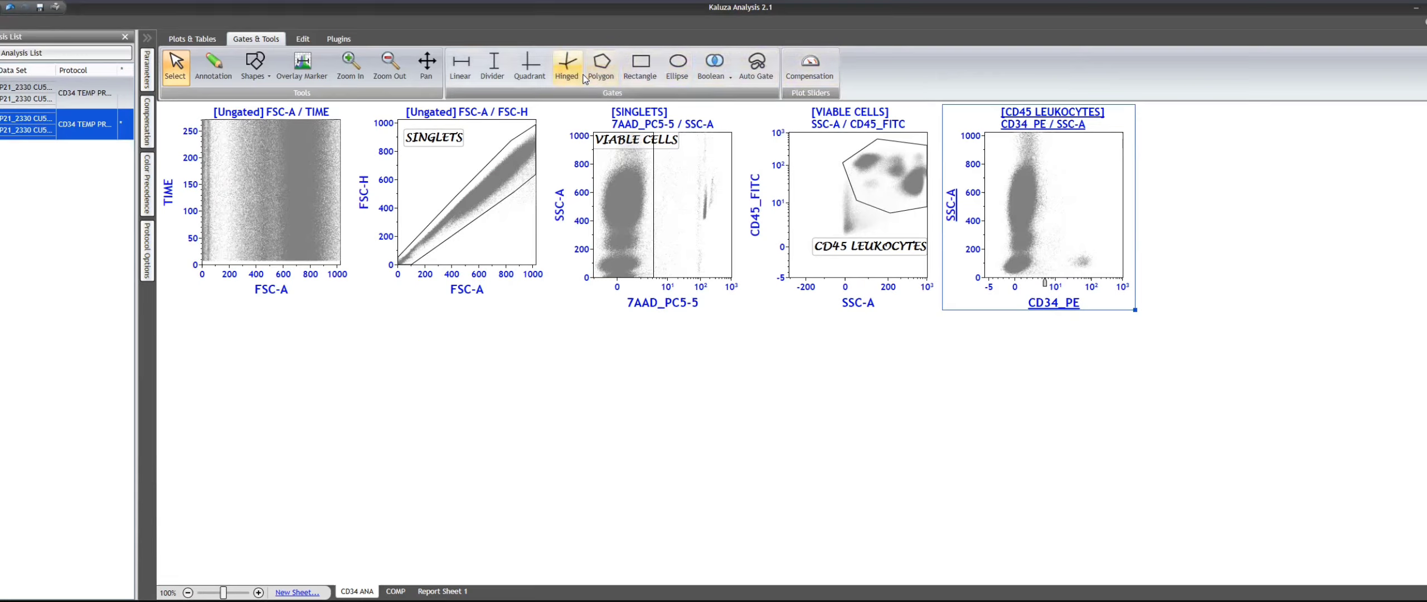
left_click(640, 65)
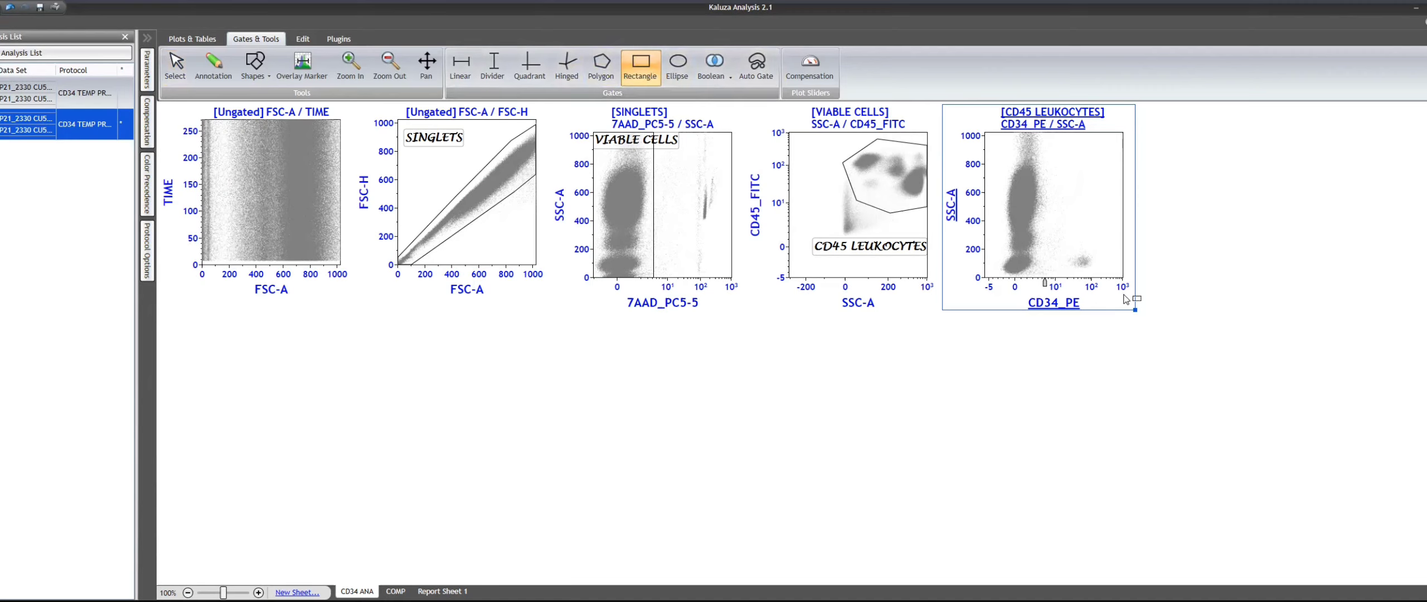
left_click_drag(1063, 240, 1109, 281)
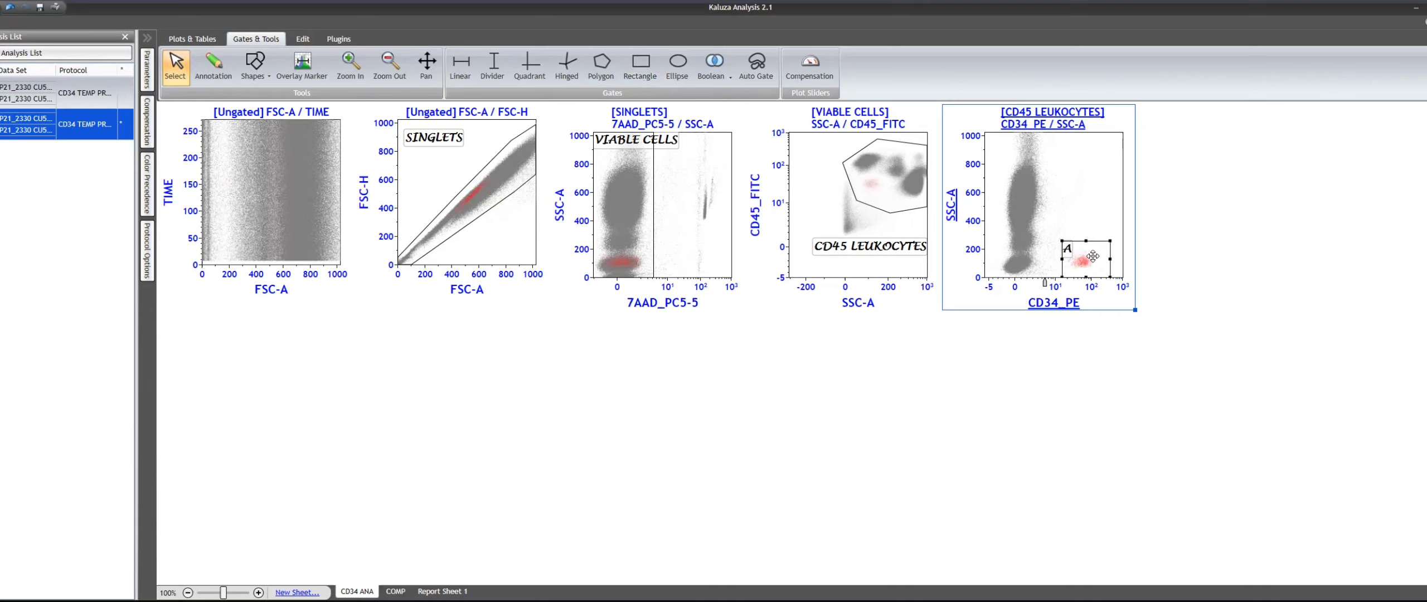
- Change the CD34_PE / SSC-A plot's resolution so that its events display as bolder dots
right_click(1093, 207)
left_click(1108, 237)
left_click(1207, 277)
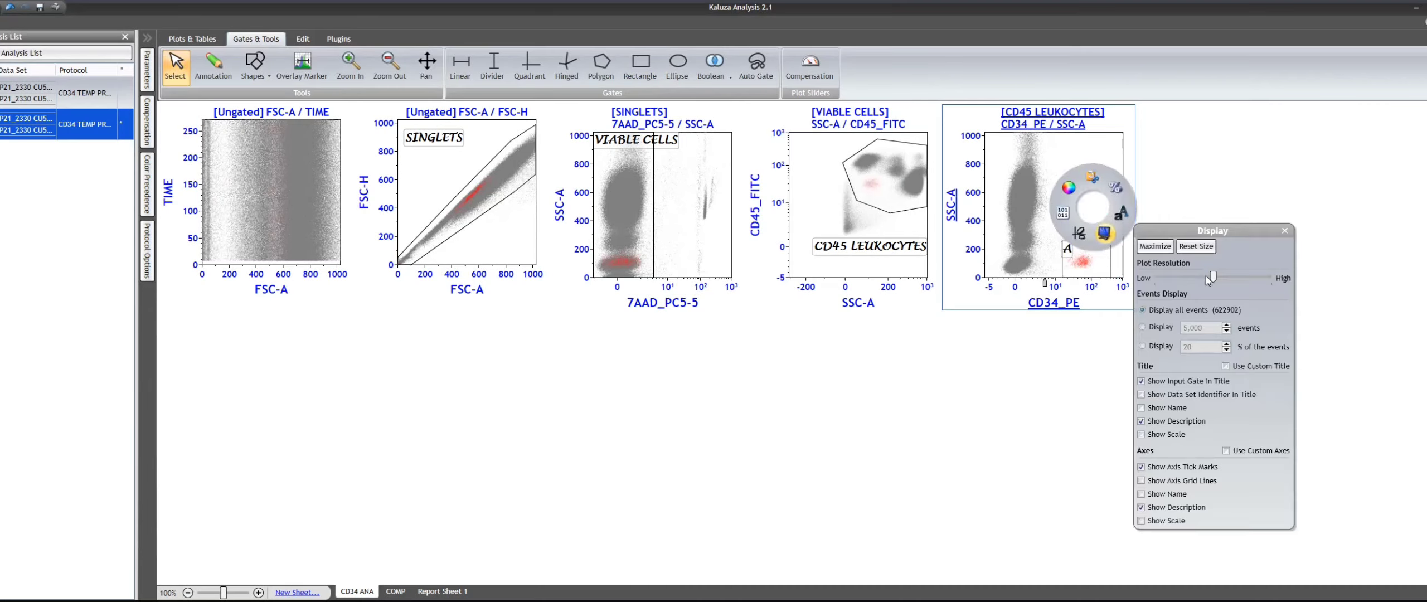
left_click(1208, 195)
- Rename the rectangle gate CD34+ and inspect it on the enlarged plot before restoring the sheet layout
right_click(1098, 249)
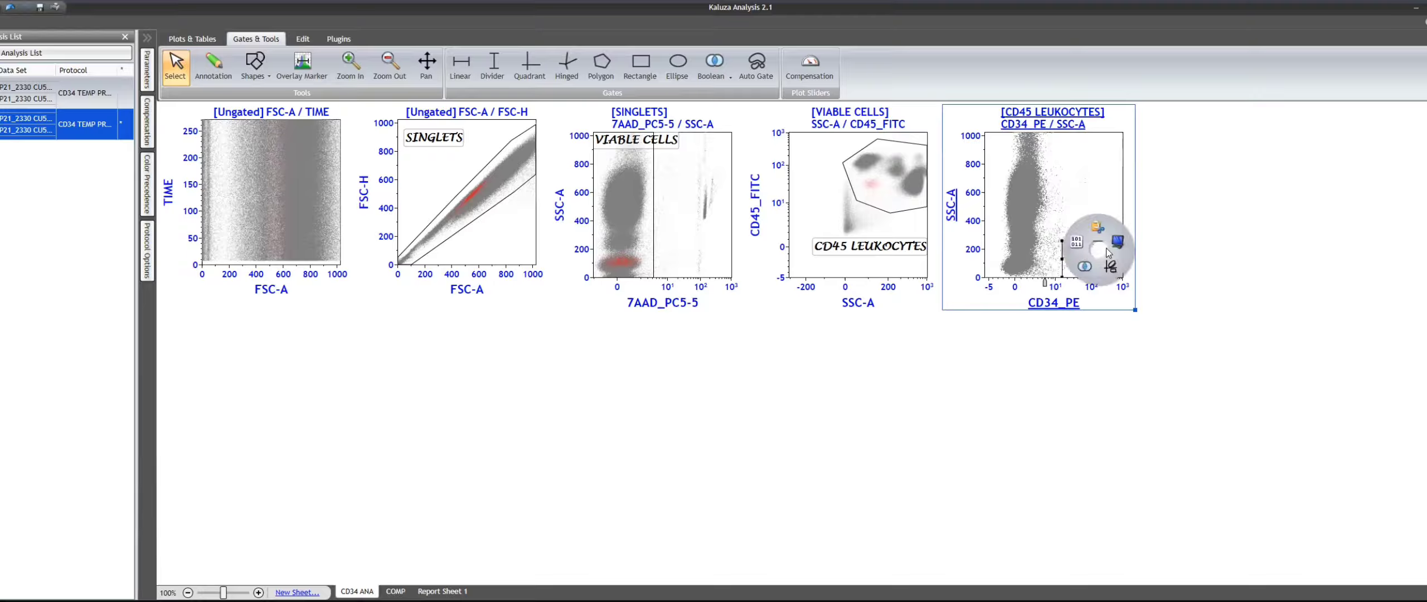
left_click(1118, 241)
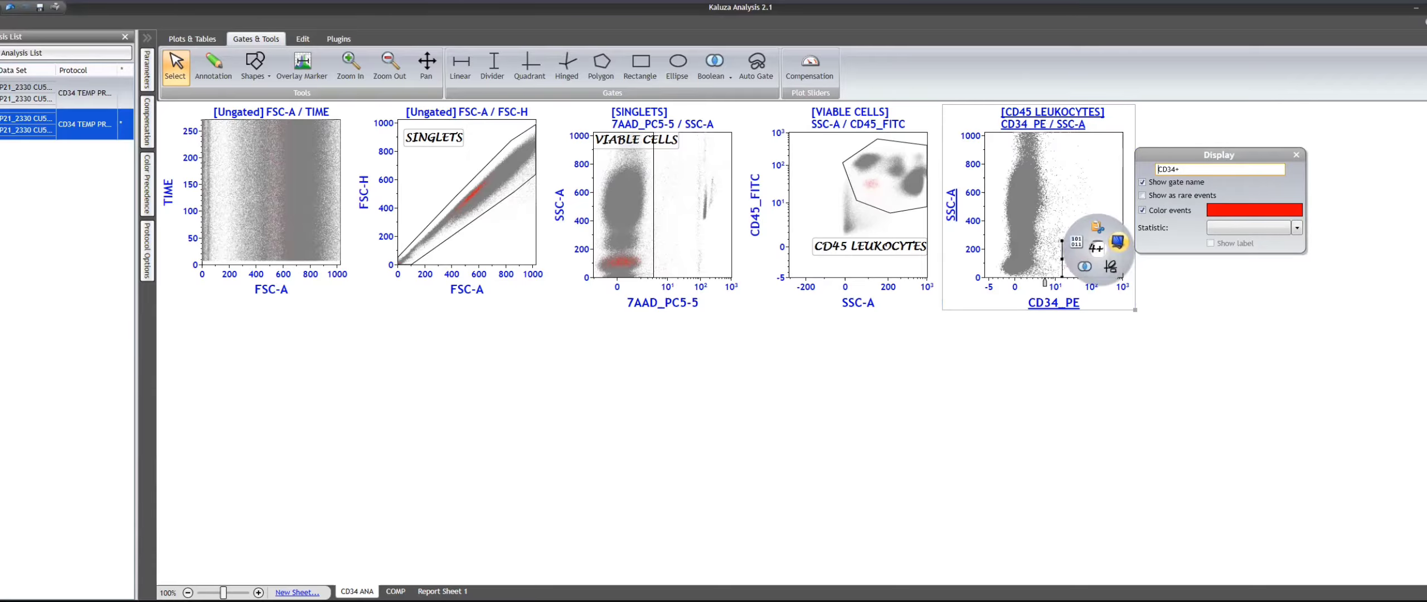
left_click(1194, 395)
left_click(1095, 221)
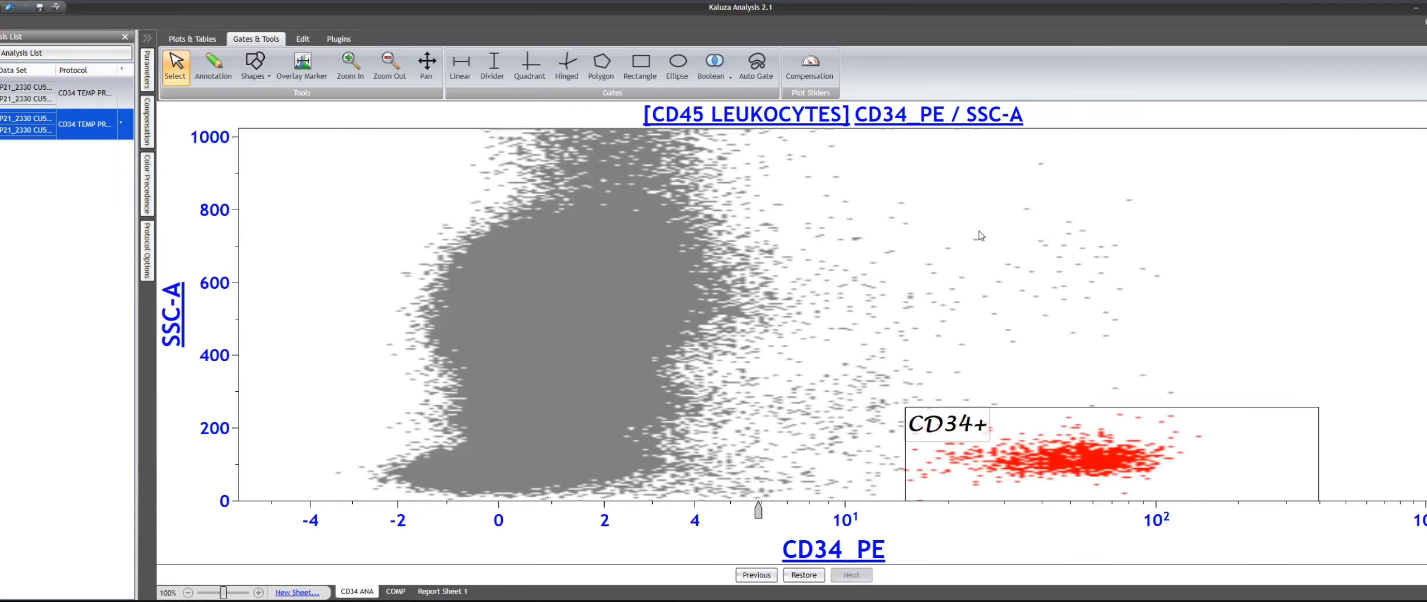
left_click(1118, 432)
left_click(811, 576)
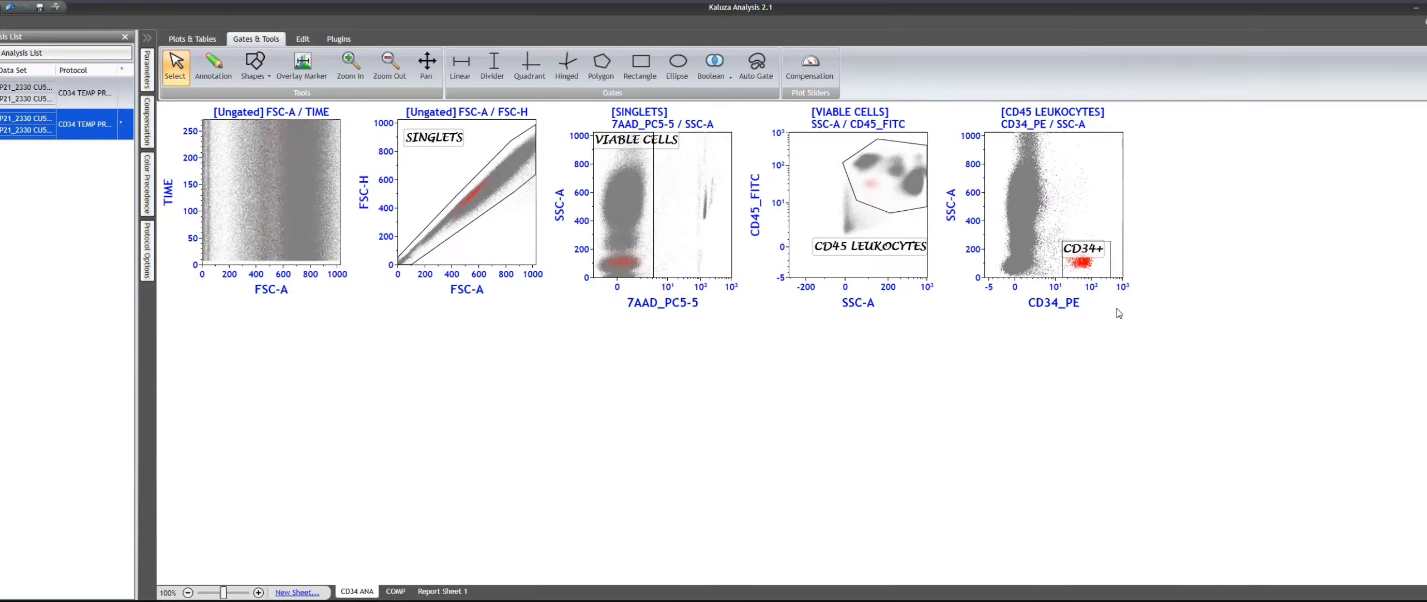
- Paste another copy of the FSC-A / FSC-H plot beside the CD34_PE / SSC-A plot and delete its copied gate A
left_click(487, 234)
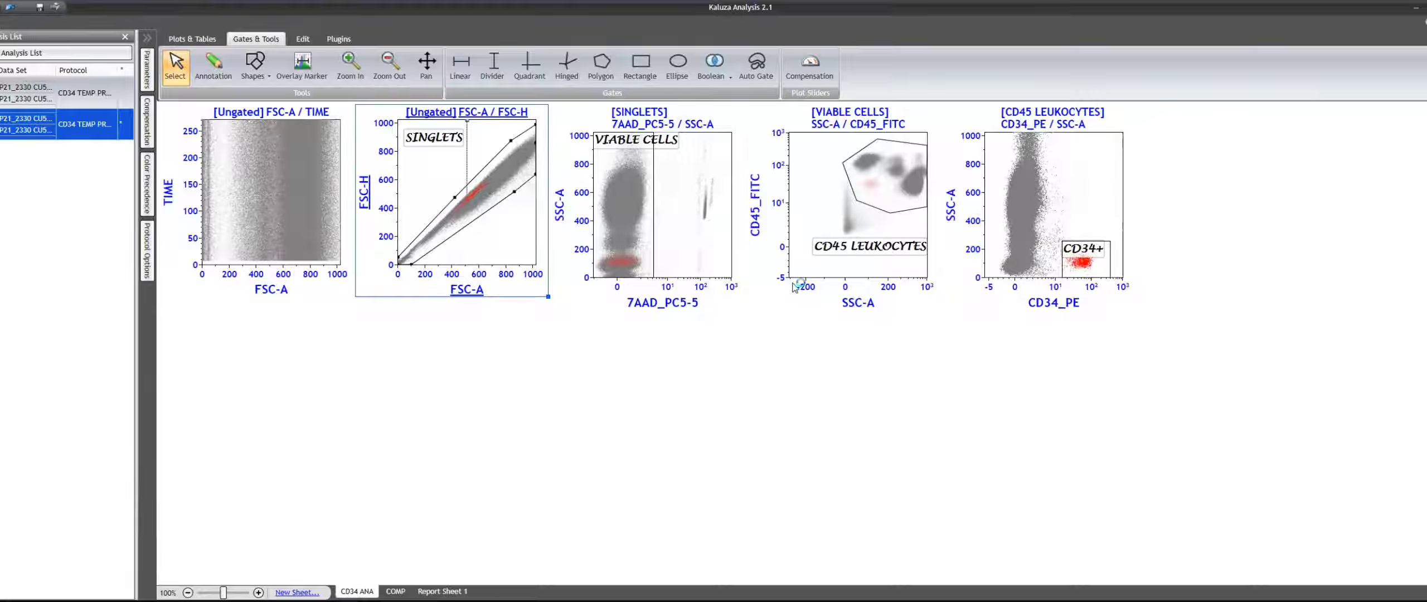
left_click(879, 208)
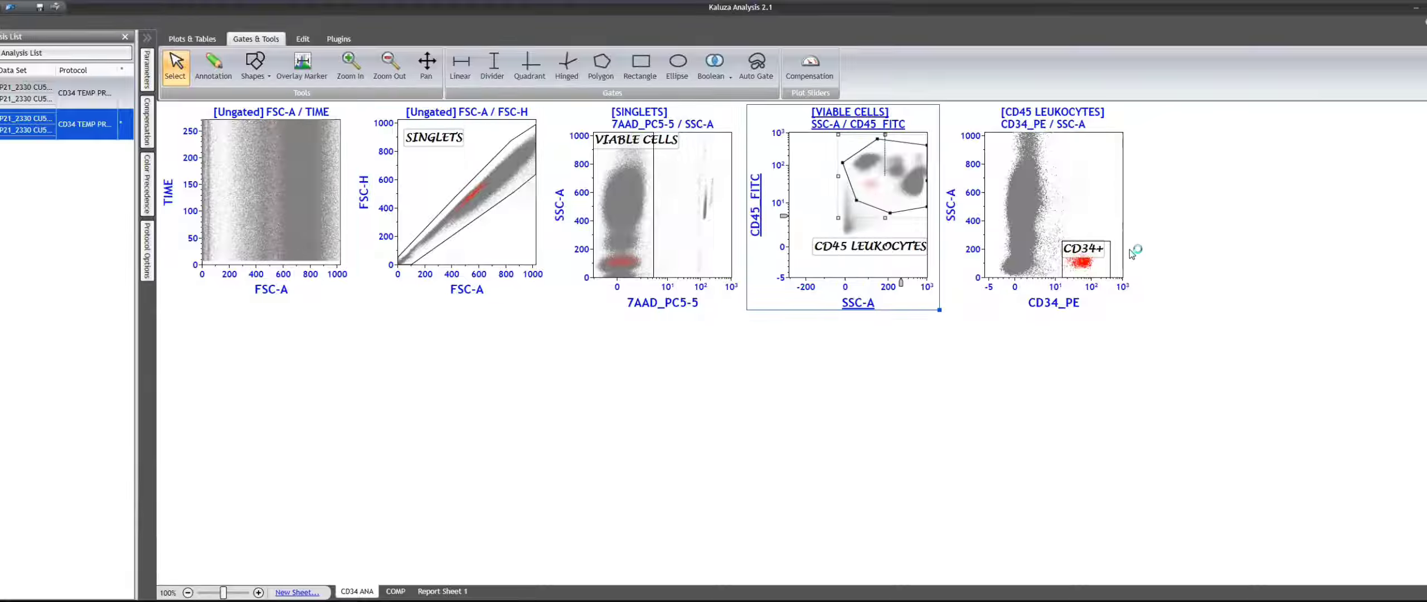
left_click(1212, 260)
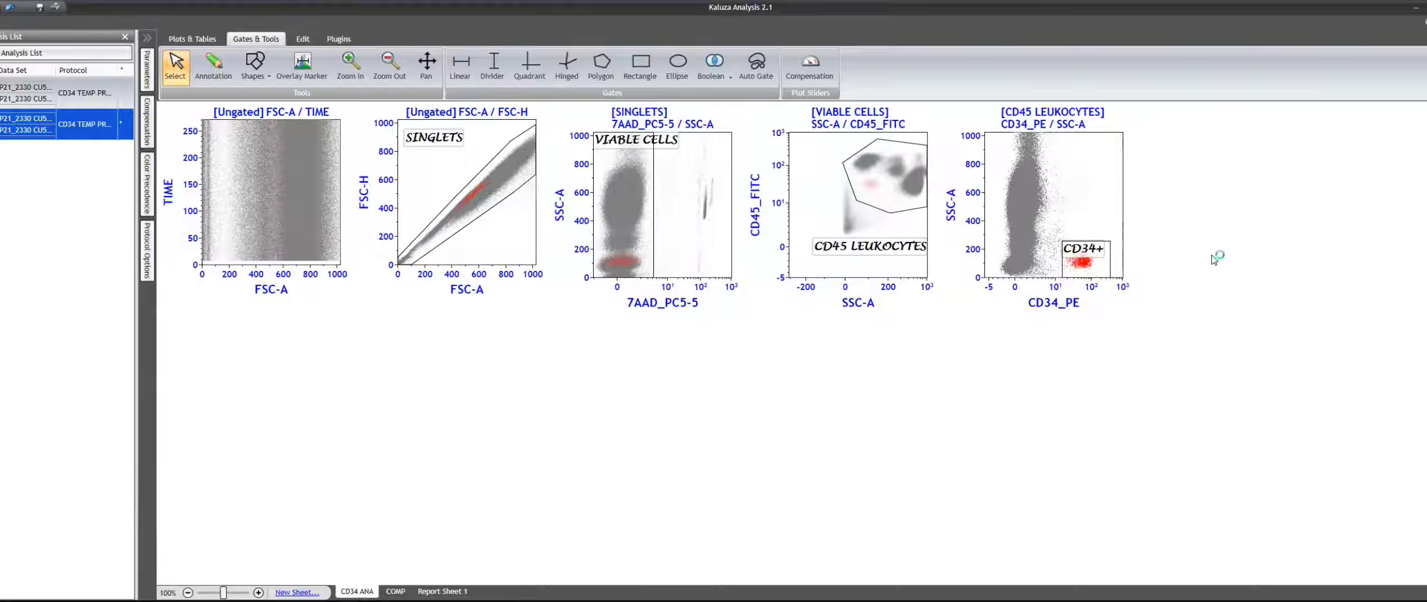
left_click(1087, 169)
left_click(1278, 314)
key("ctrl+v")
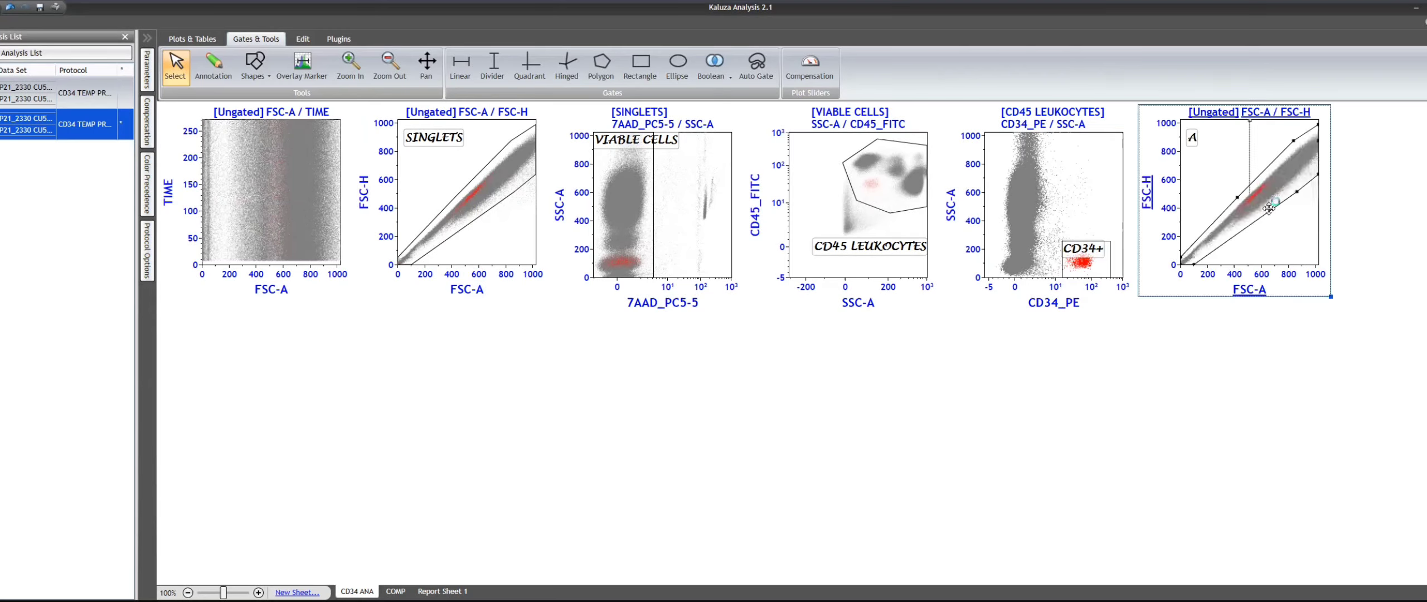
key("Delete")
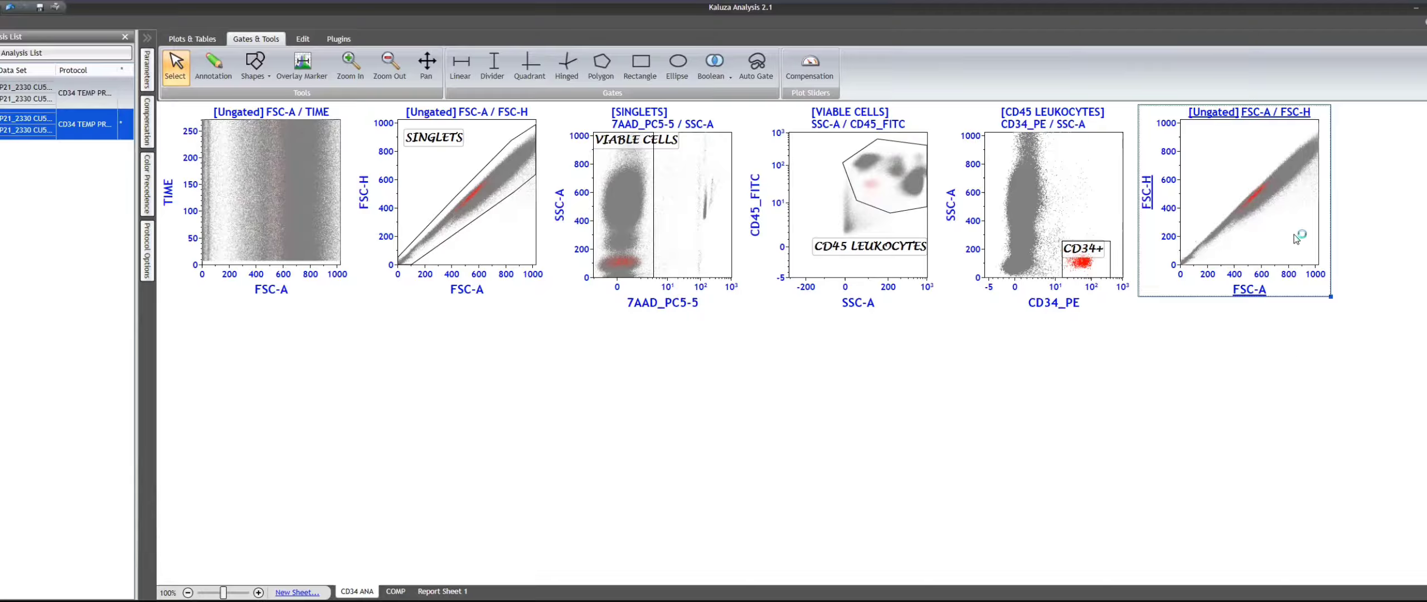
- Set the new plot's axes to CD45_FITC Logicle horizontally and SSC-A Linear vertically, and gate it on CD34+
left_click(1254, 294)
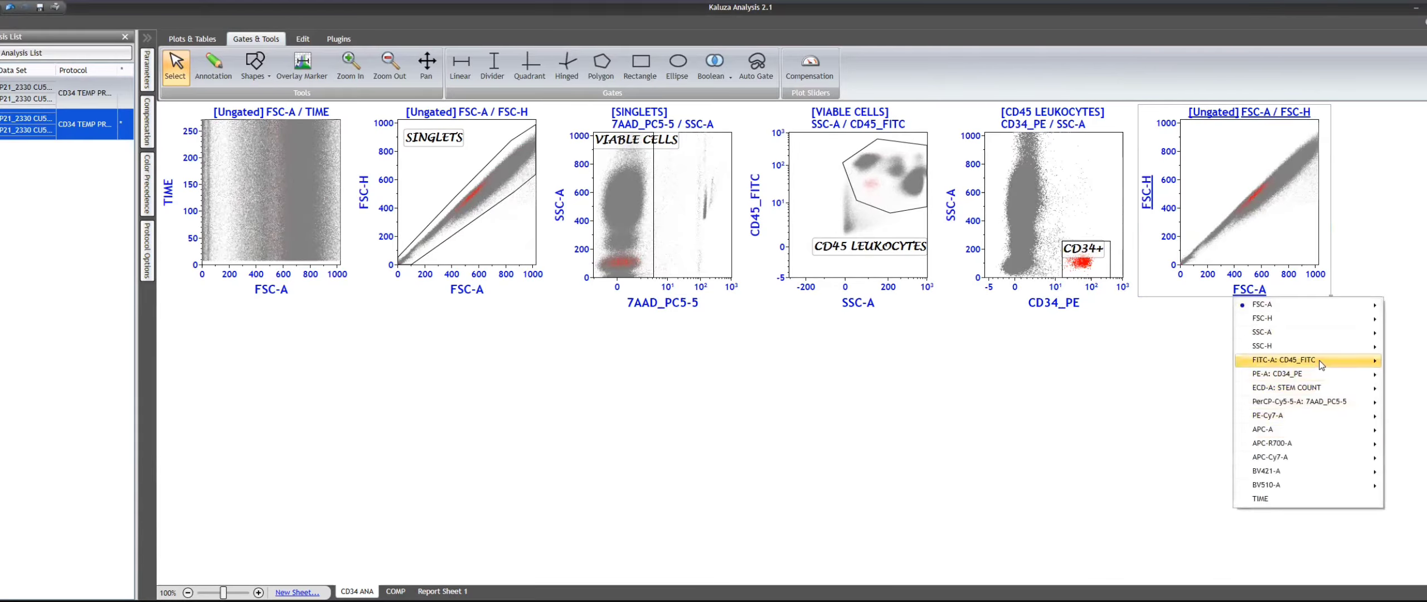
mouse_move(1337, 365)
left_click(1203, 387)
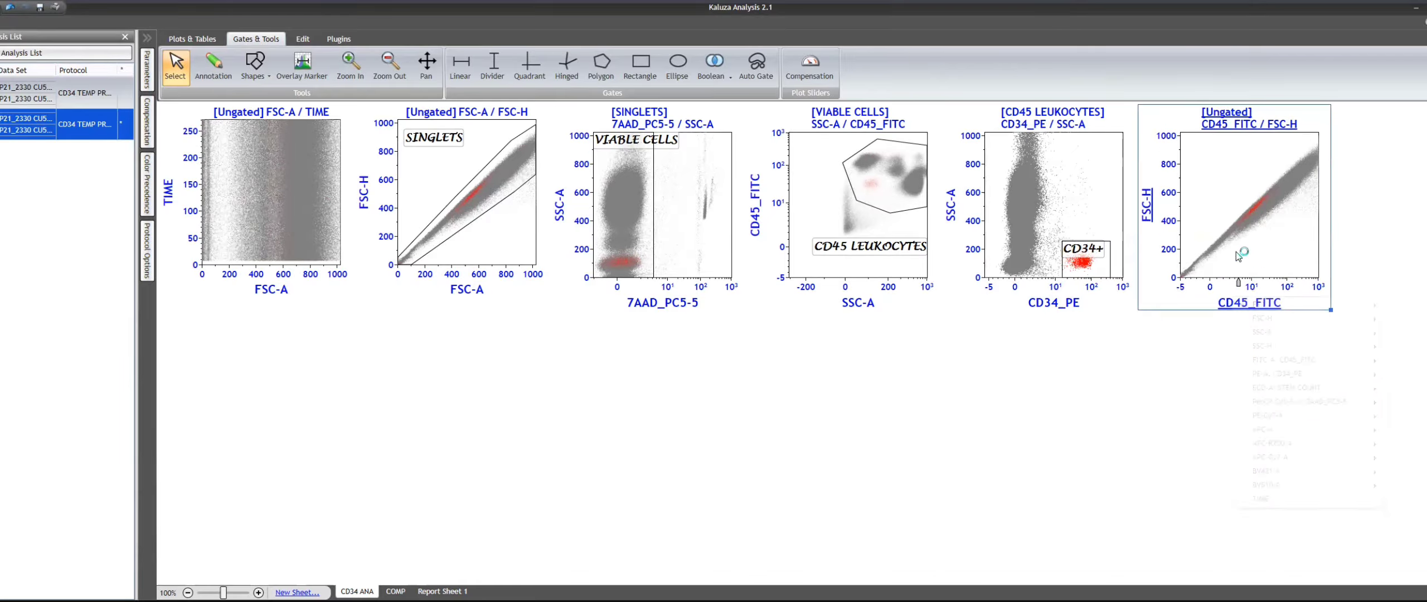
left_click(1149, 209)
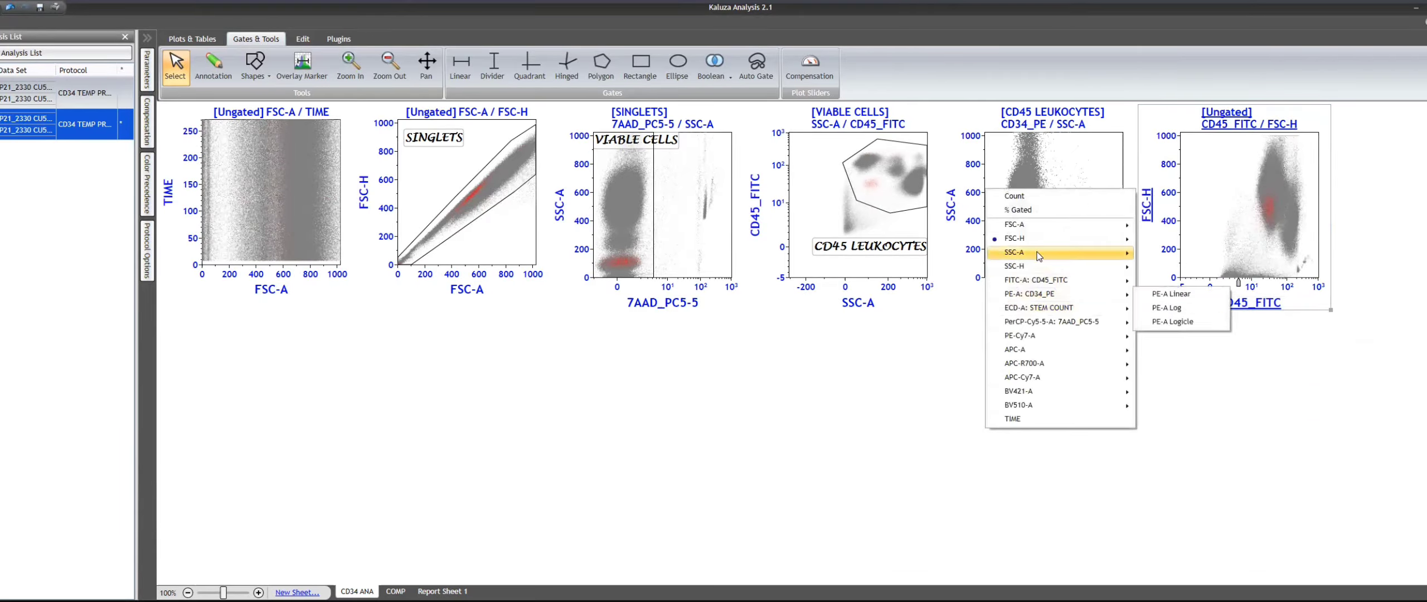
mouse_move(1088, 252)
left_click(1172, 254)
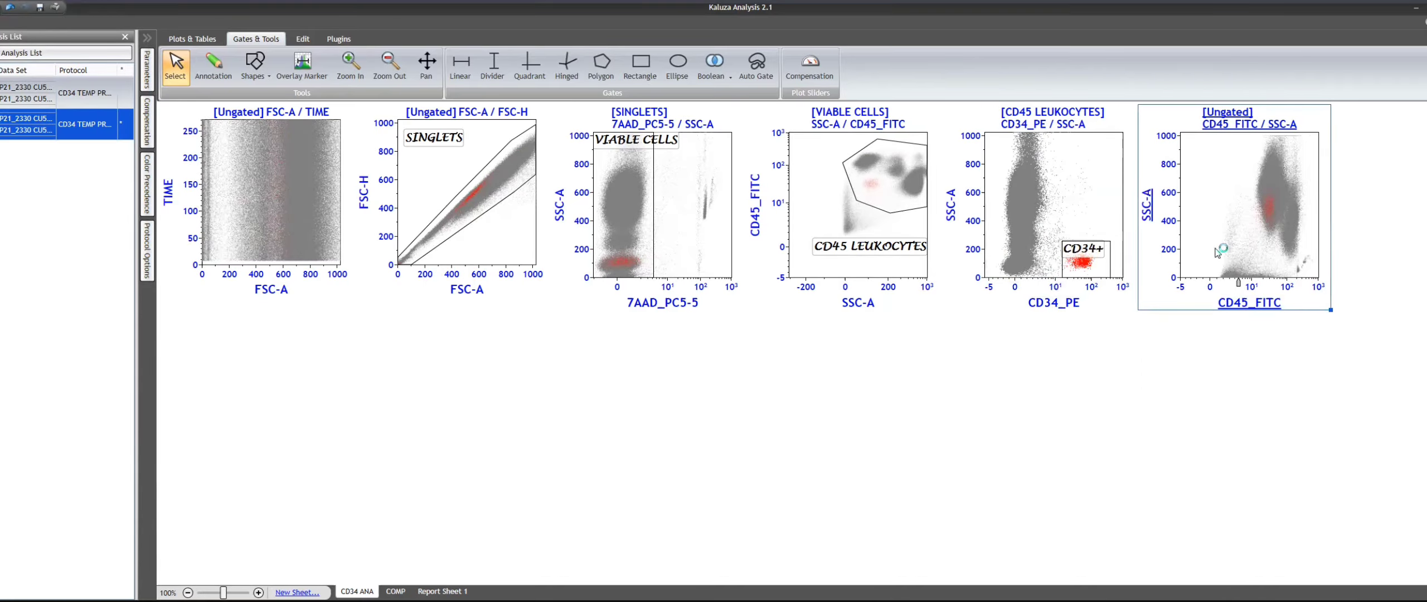
left_click(1227, 114)
left_click(1249, 203)
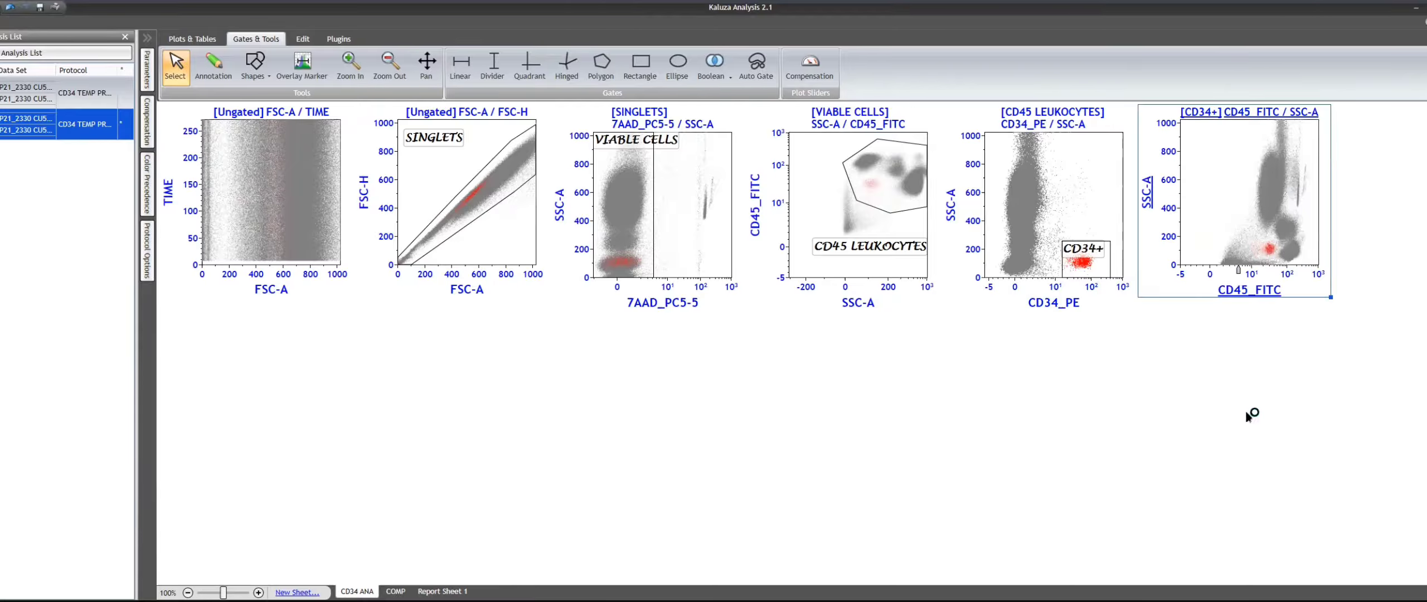
- Move the CD45 LEUKOCYTES polygon's upper-left vertex upward, and test pulling its lower-left vertex inward past the CD34+ events and back
left_click(888, 194)
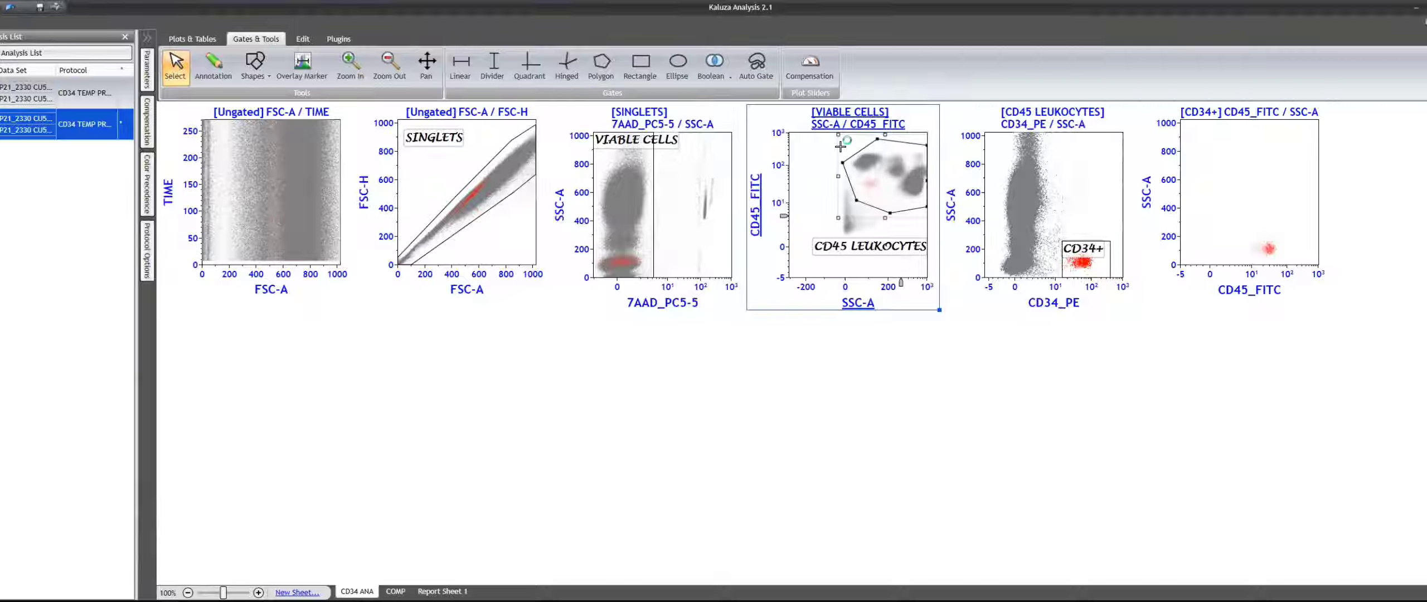
left_click_drag(843, 163, 840, 146)
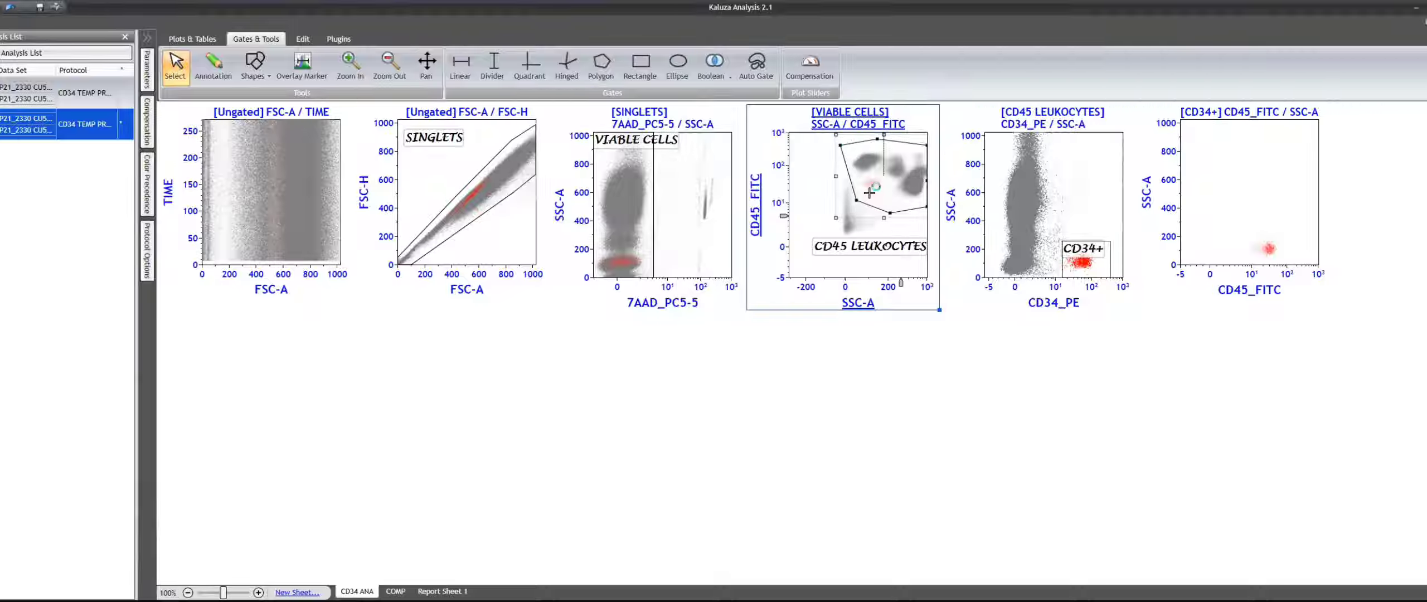
left_click_drag(870, 193, 883, 184)
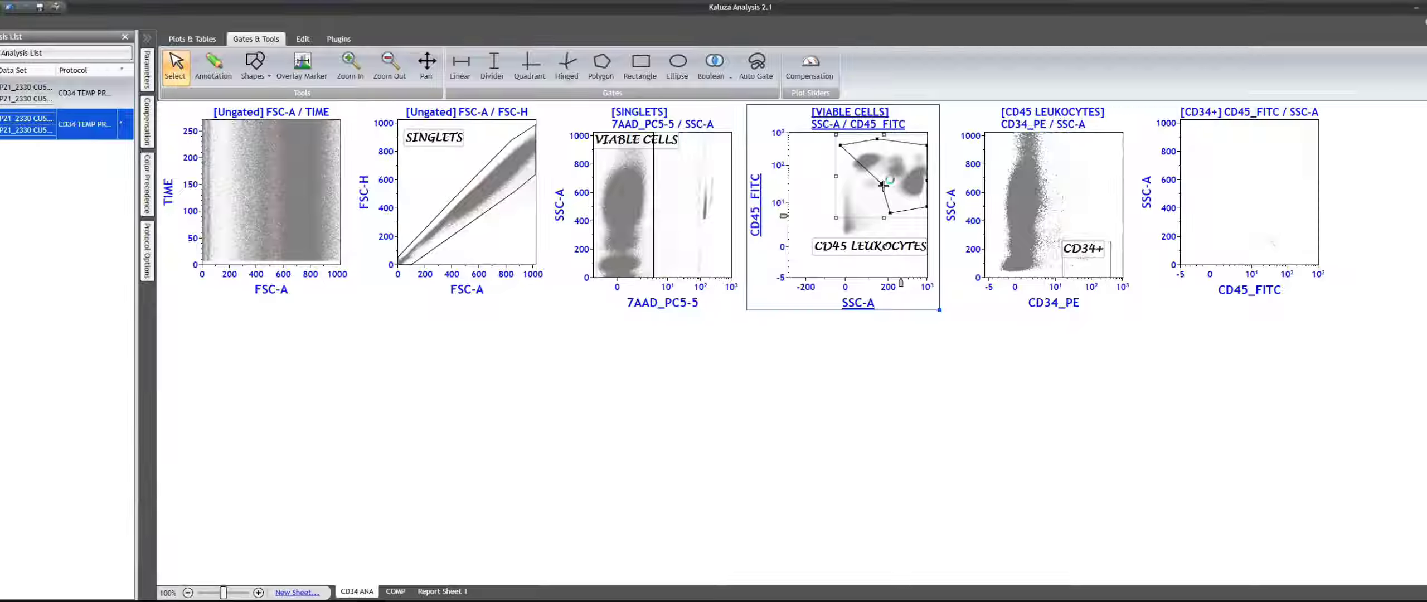
left_click_drag(883, 184, 857, 202)
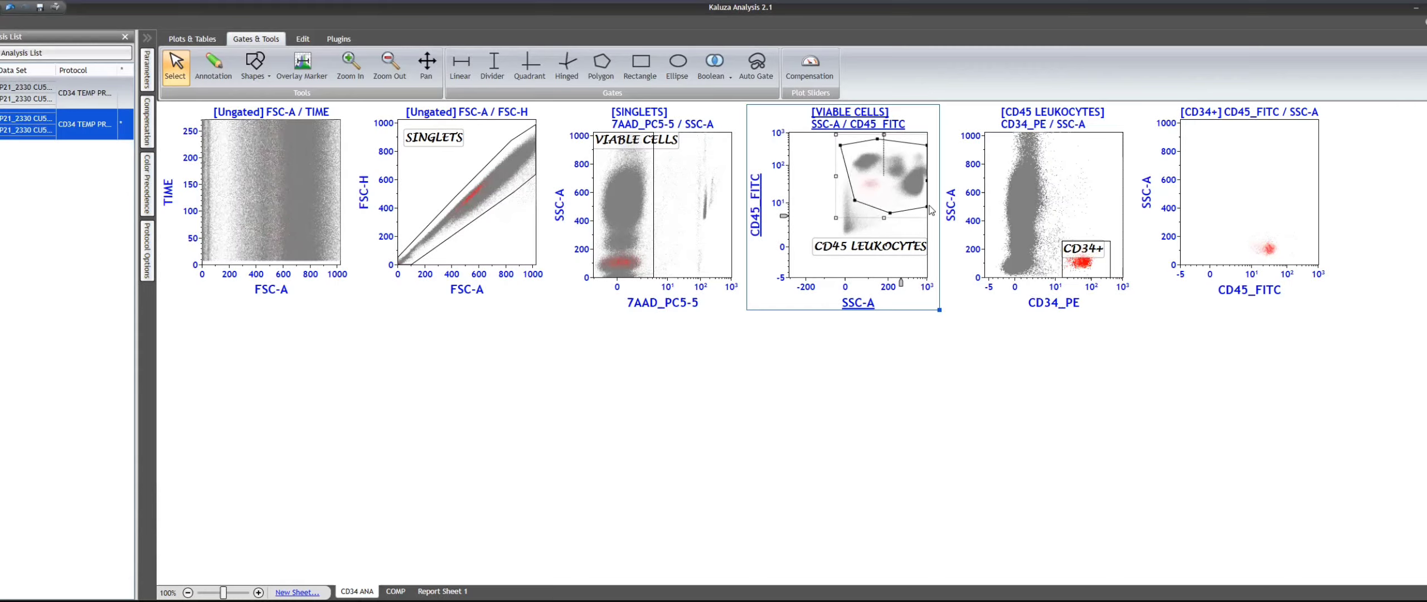
left_click(1172, 423)
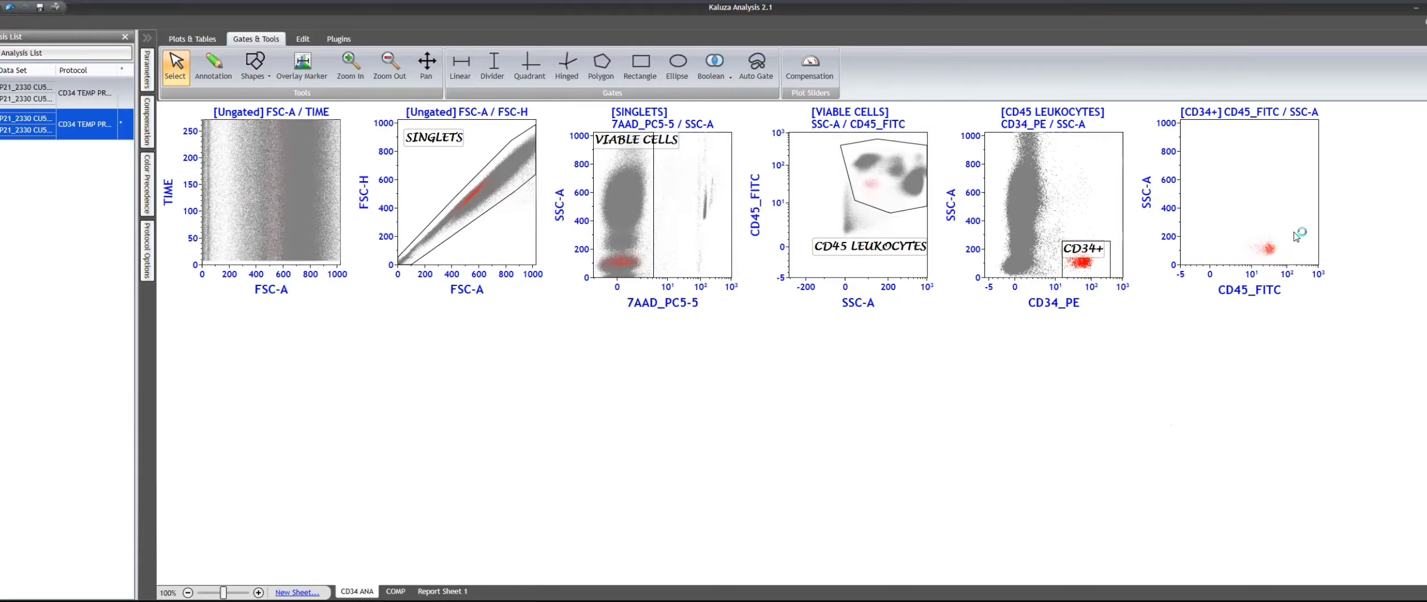
- Change the CD45_FITC / SSC-A plot's resolution so that the CD34+ events display as bolder dots
left_click(1274, 208)
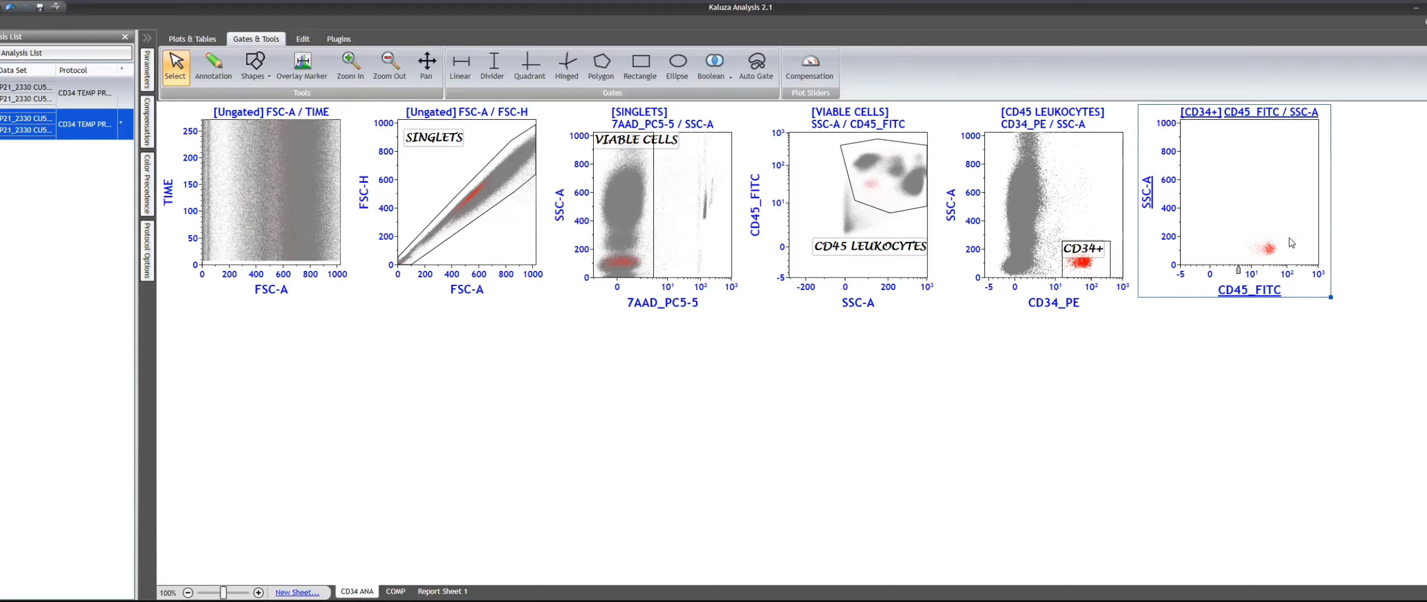
right_click(1276, 201)
left_click(1286, 220)
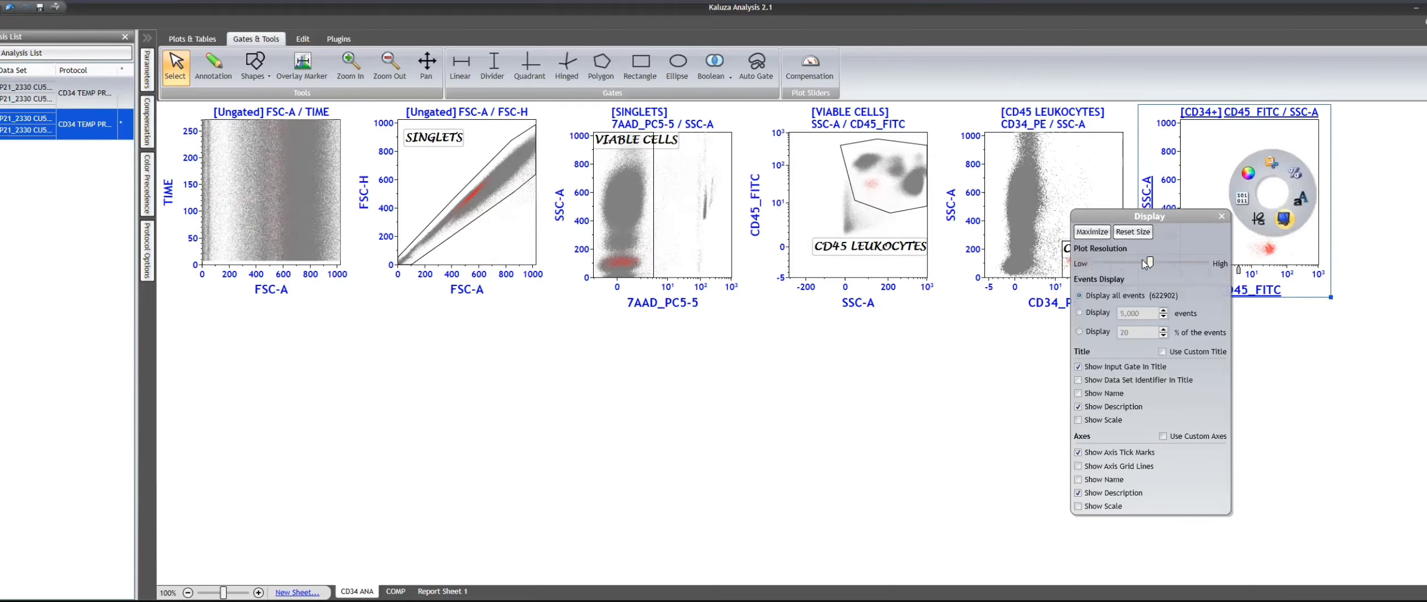
left_click(1350, 252)
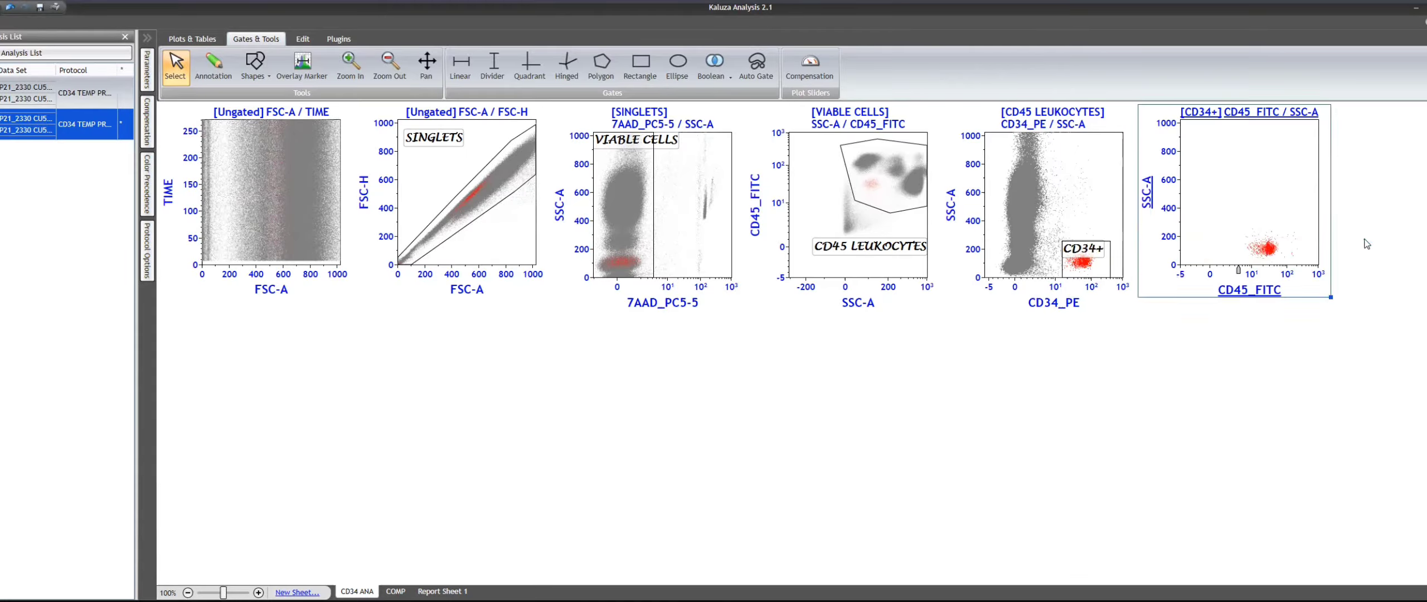
left_click(1231, 208)
left_click(1369, 192)
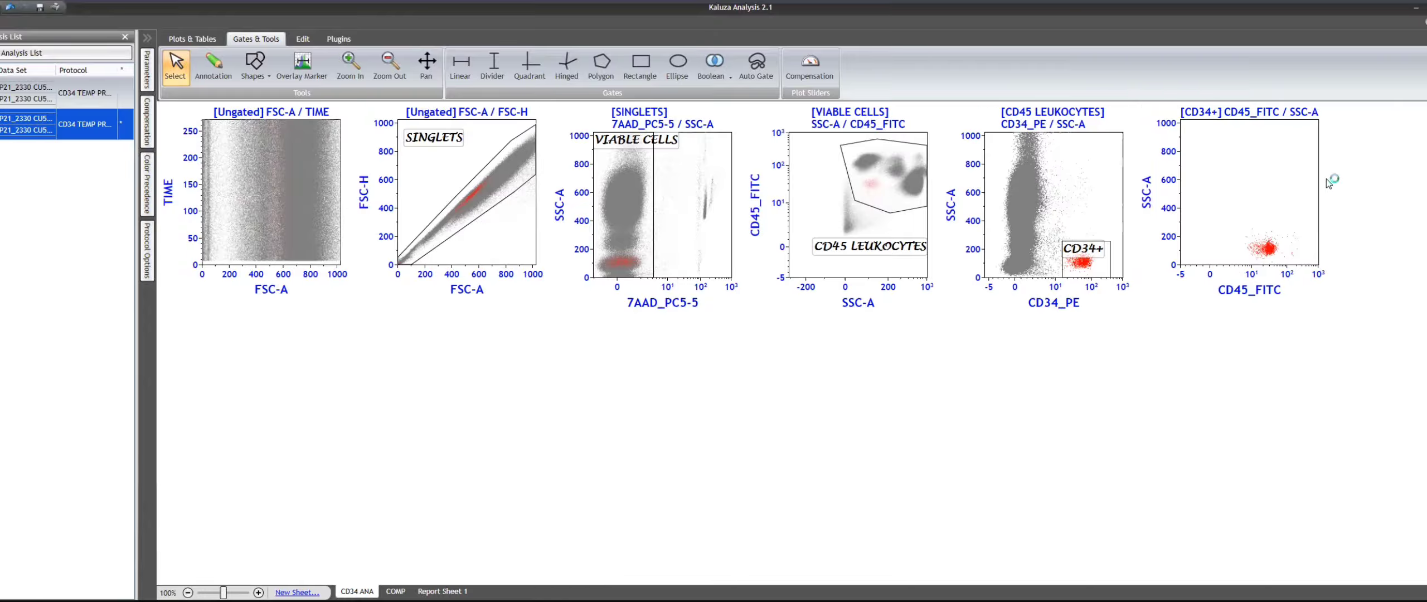
- Draw a polygon gate around the CD45-bright, low SSC-A lymphocyte cluster on the SSC-A / CD45_FITC plot
left_click(601, 66)
left_click(851, 161)
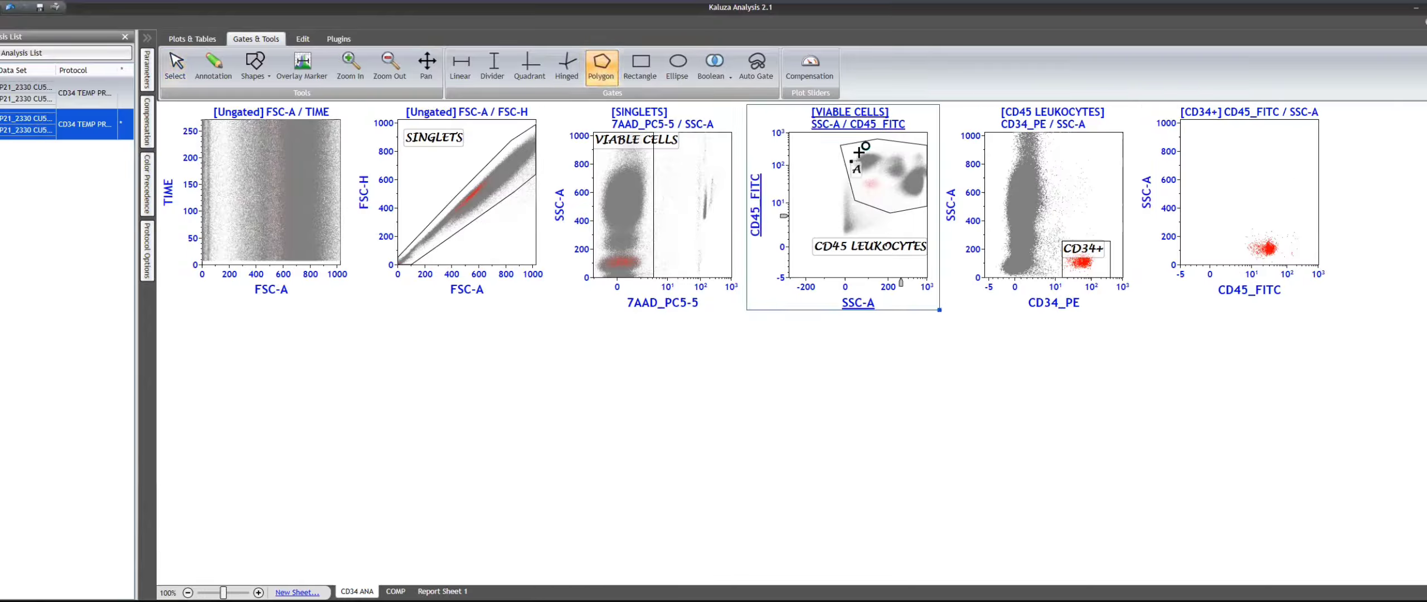
left_click(860, 152)
left_click(884, 155)
left_click(873, 176)
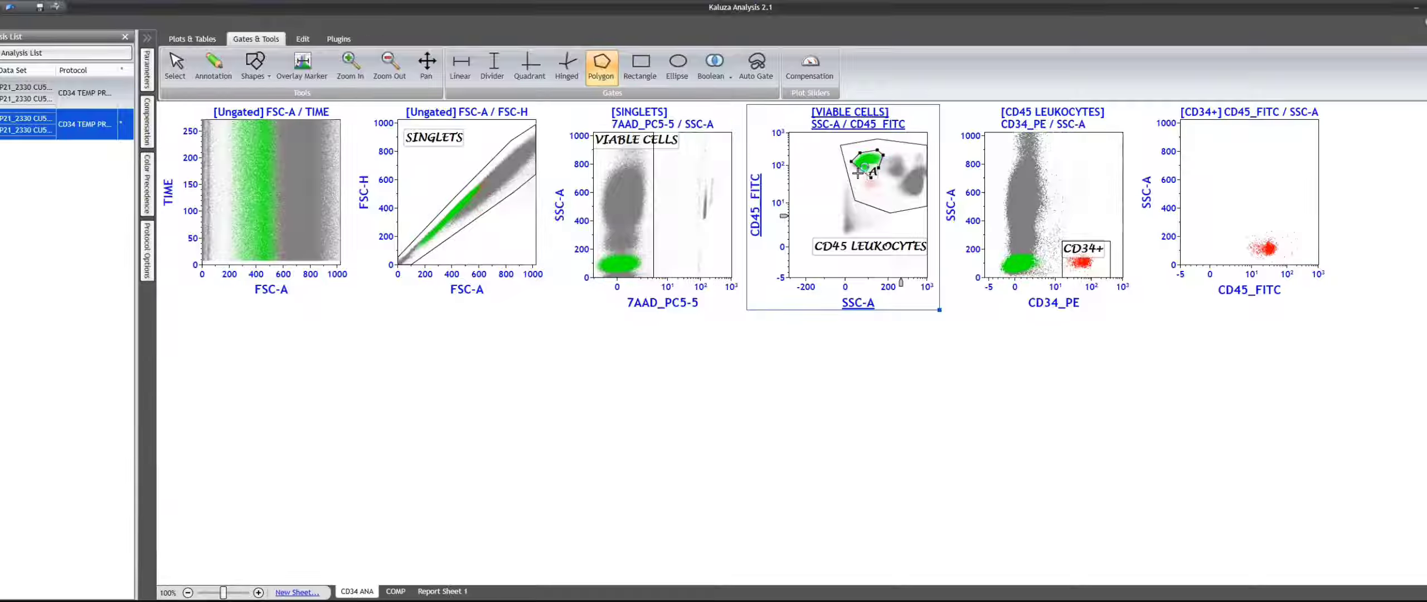
double_click(858, 174)
- Set the lymphocyte gate's event color to blue and rename the gate CD45 LYMP
left_click(871, 162)
left_click(891, 152)
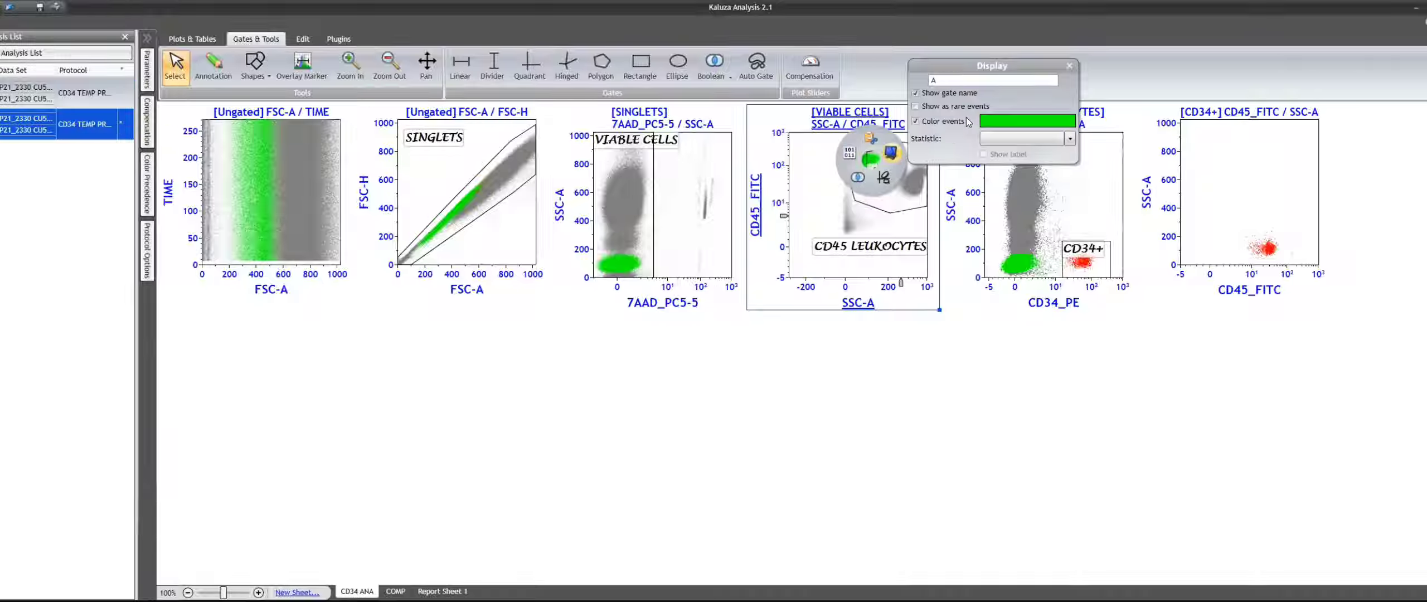
left_click(993, 127)
left_click(1021, 172)
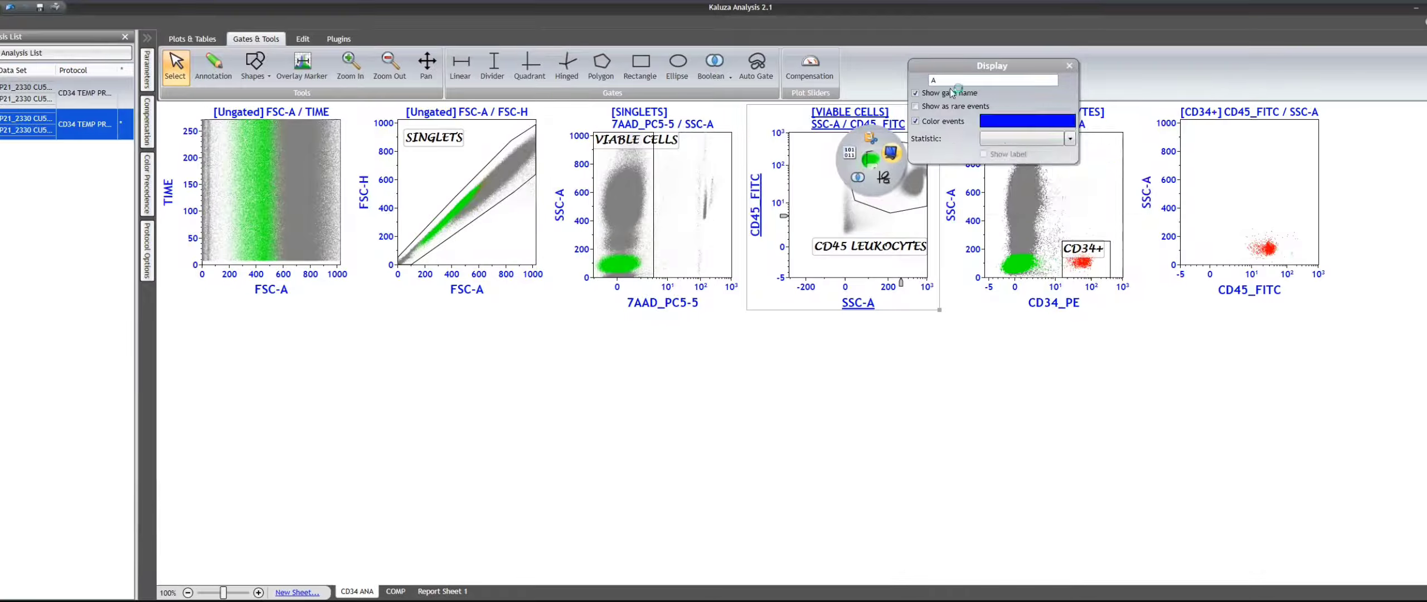
double_click(950, 82)
type("CD")
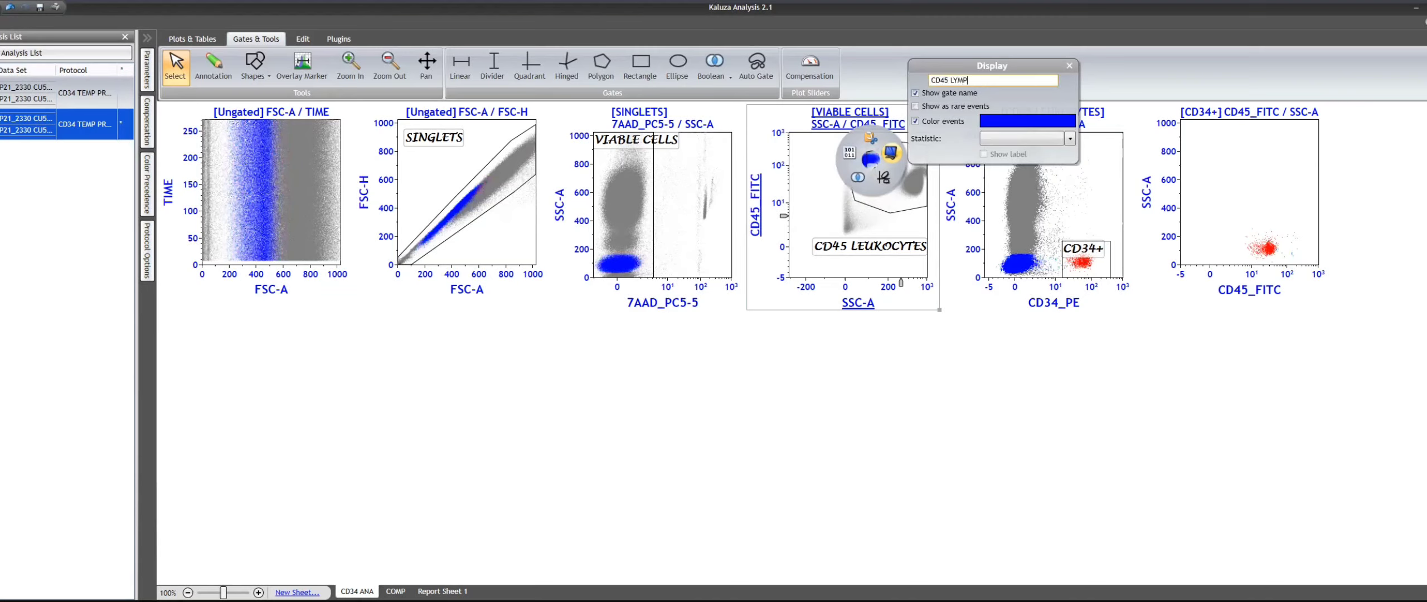
type("45 LYMP")
key("Return")
left_click(1169, 427)
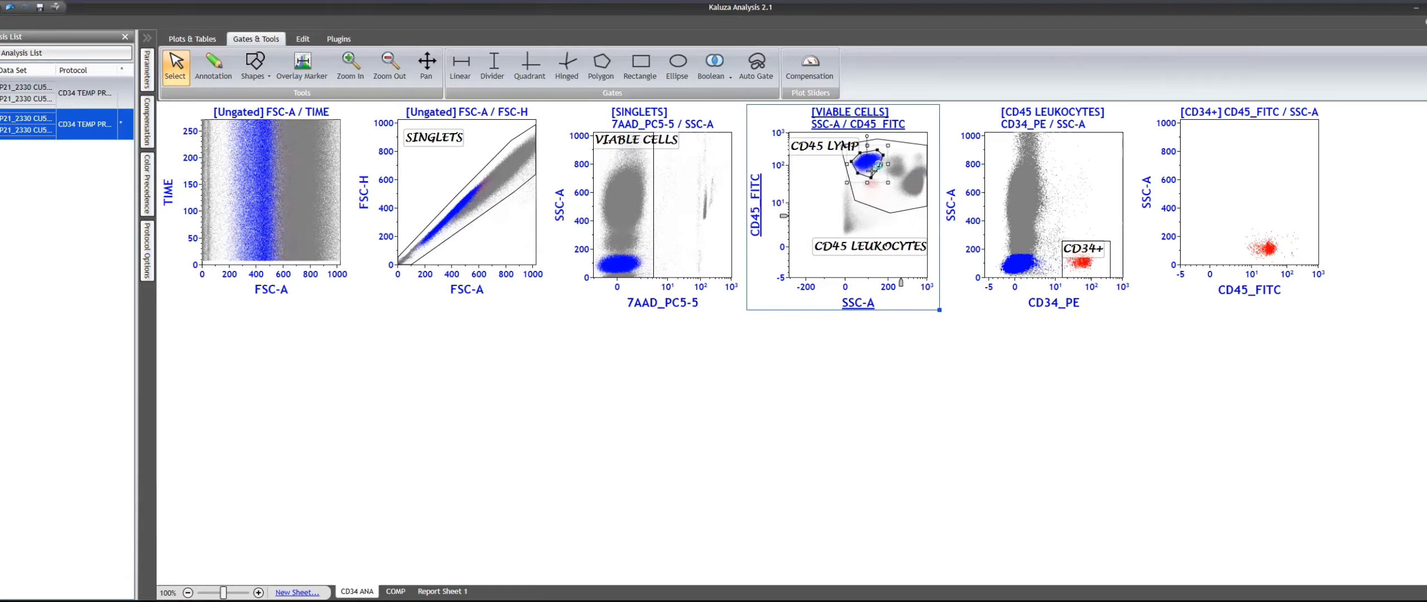
- Compare the lymphocyte and CD34+ positions by gating the CD45_FITC / SSC-A plot on CD45 LYMP and back on CD34+
left_click(1242, 116)
left_click(1232, 204)
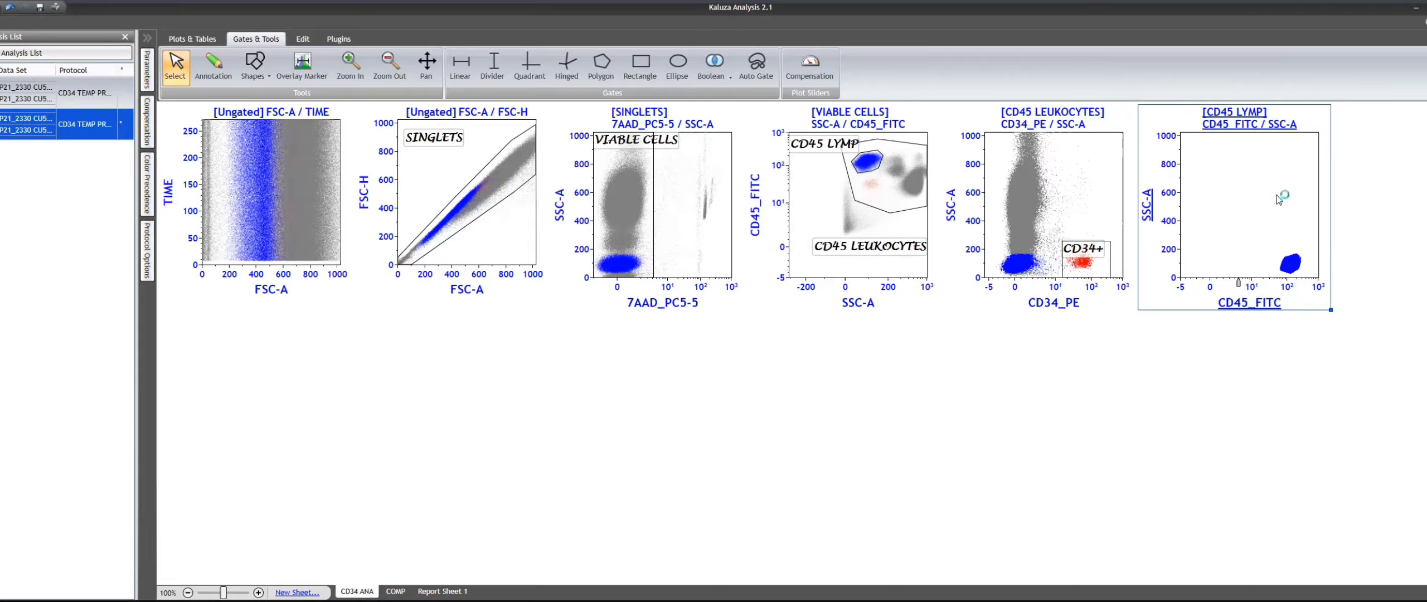
left_click(1217, 121)
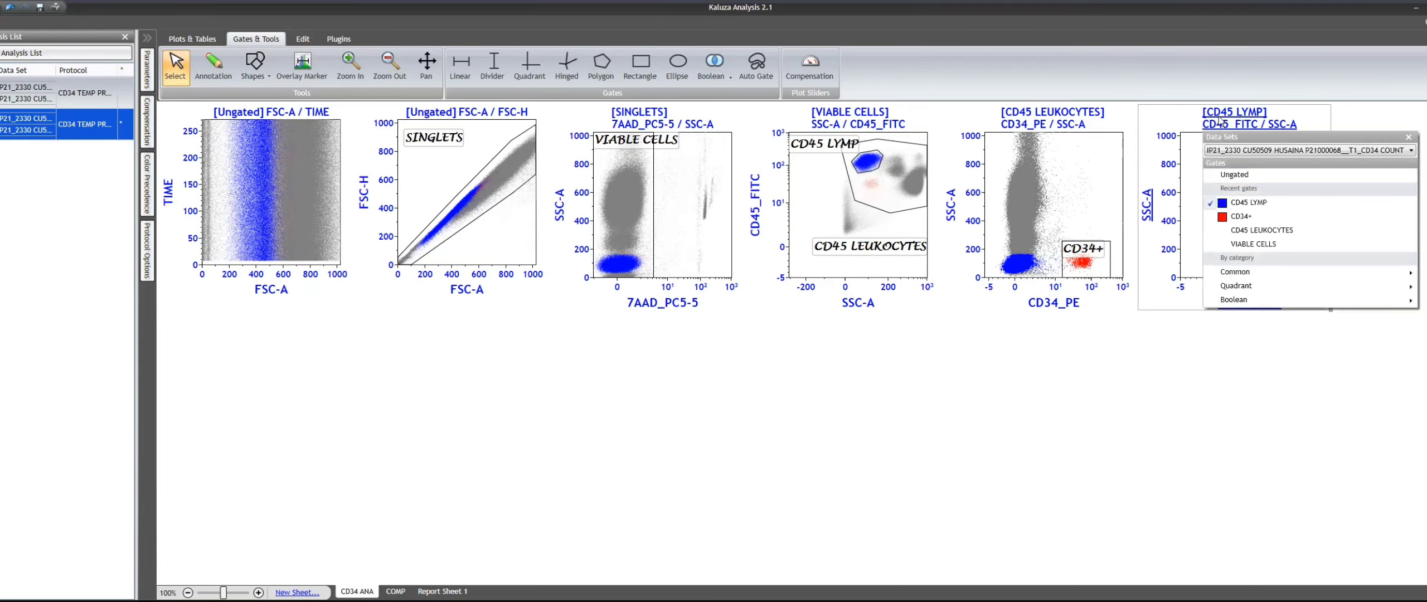
left_click(1266, 216)
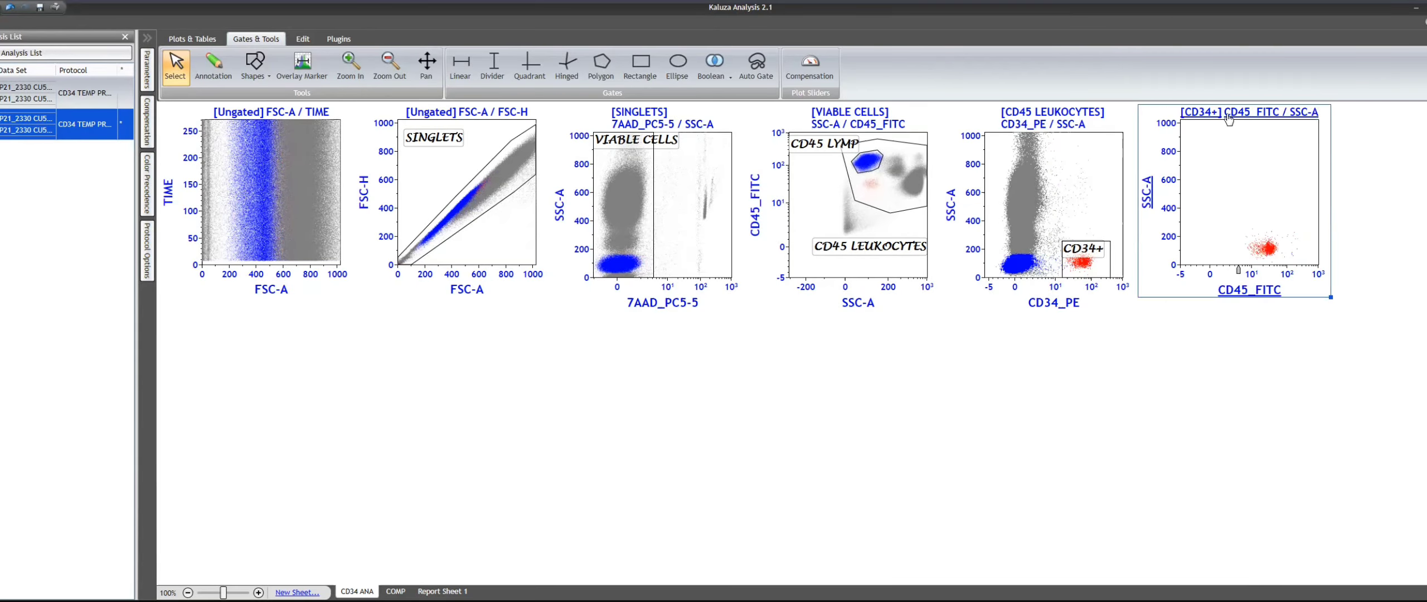
- Draw a polygon gate around the CD34+ events on the CD45_FITC / SSC-A plot, extending its lower edge to enclose the whole cluster
left_click(601, 65)
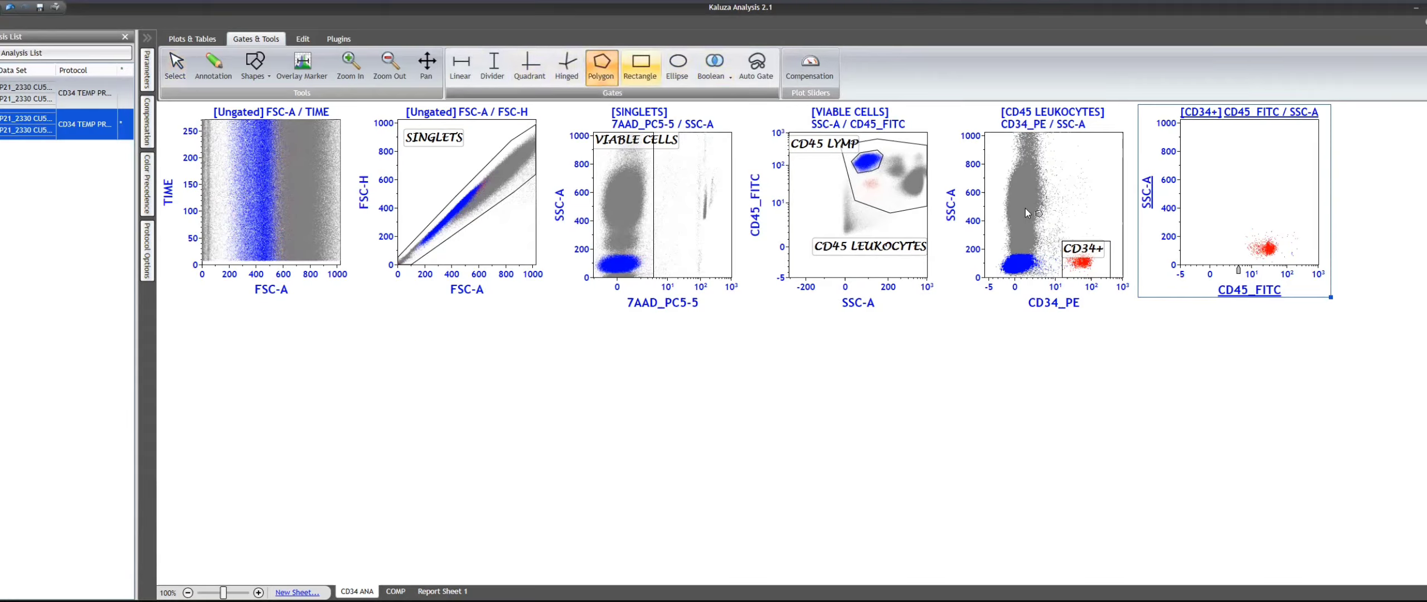
left_click(1237, 249)
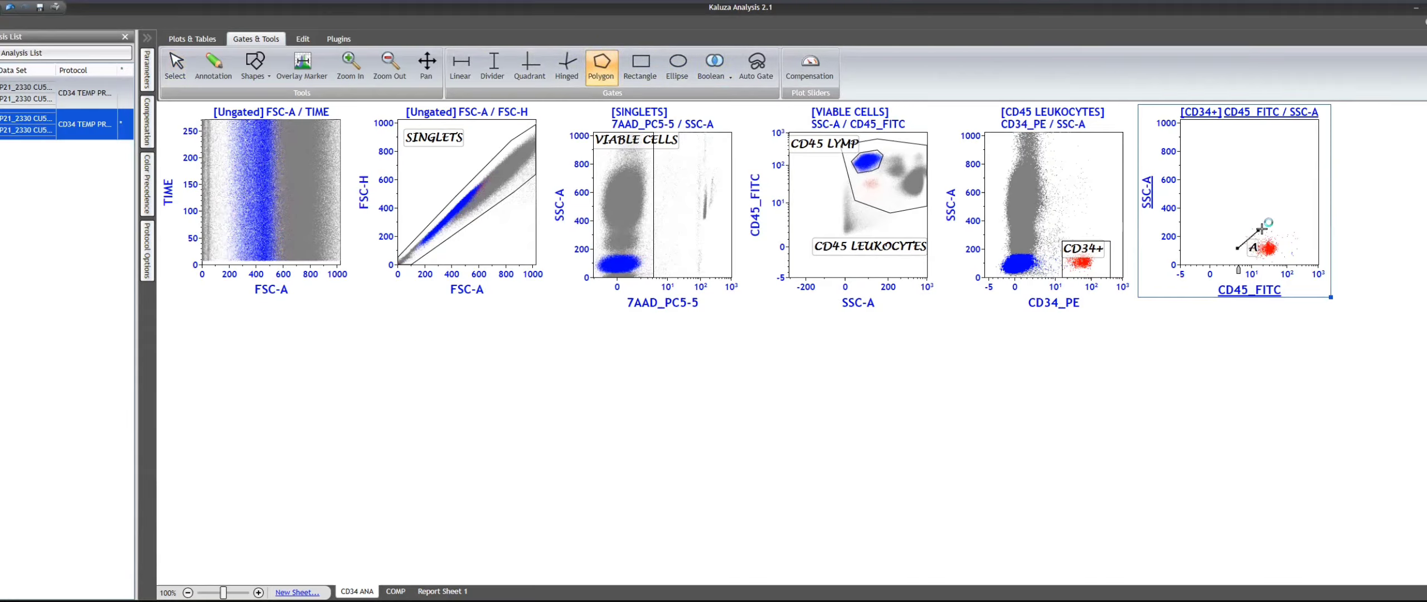
left_click(1262, 228)
left_click(1281, 235)
left_click(1282, 253)
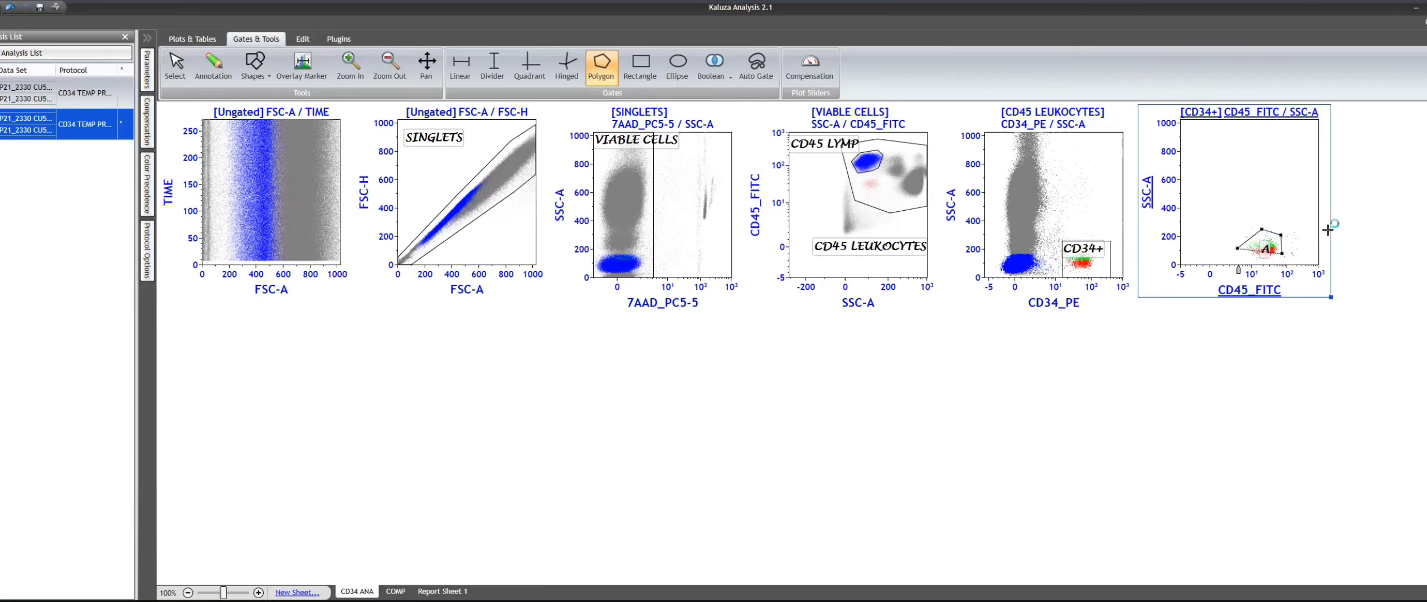
double_click(1251, 261)
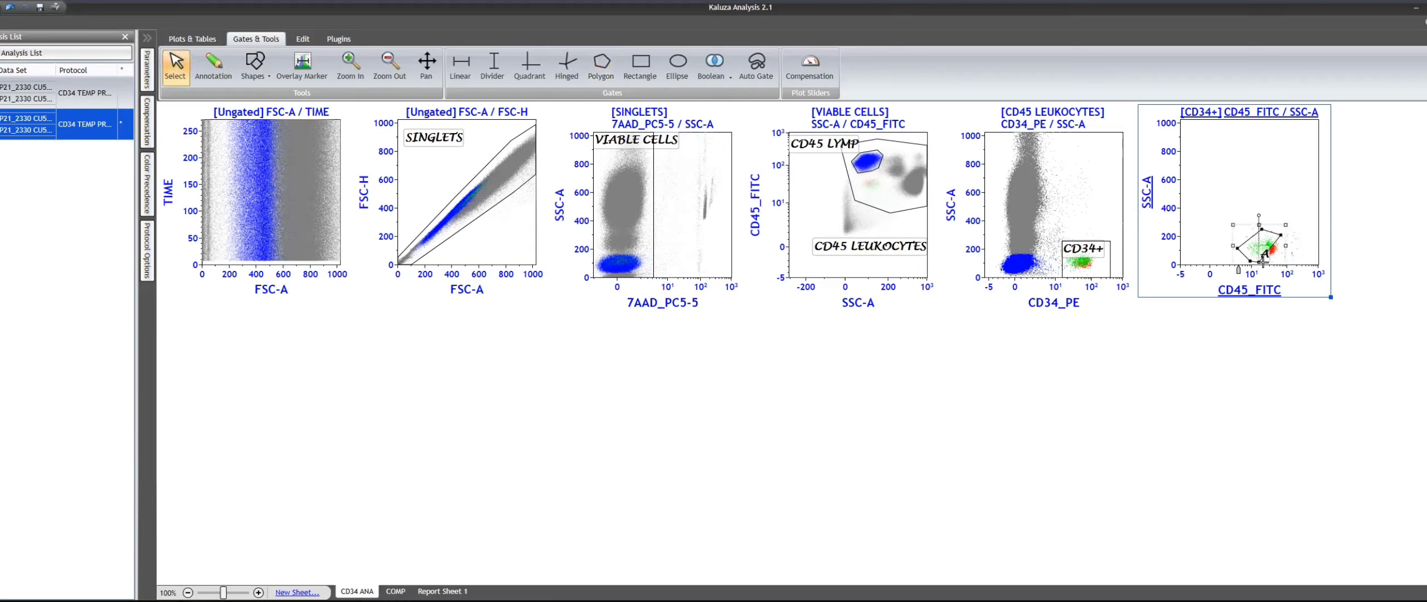
mouse_move(1263, 261)
left_mouse_down()
mouse_move(1282, 266)
mouse_move(1250, 273)
left_mouse_up()
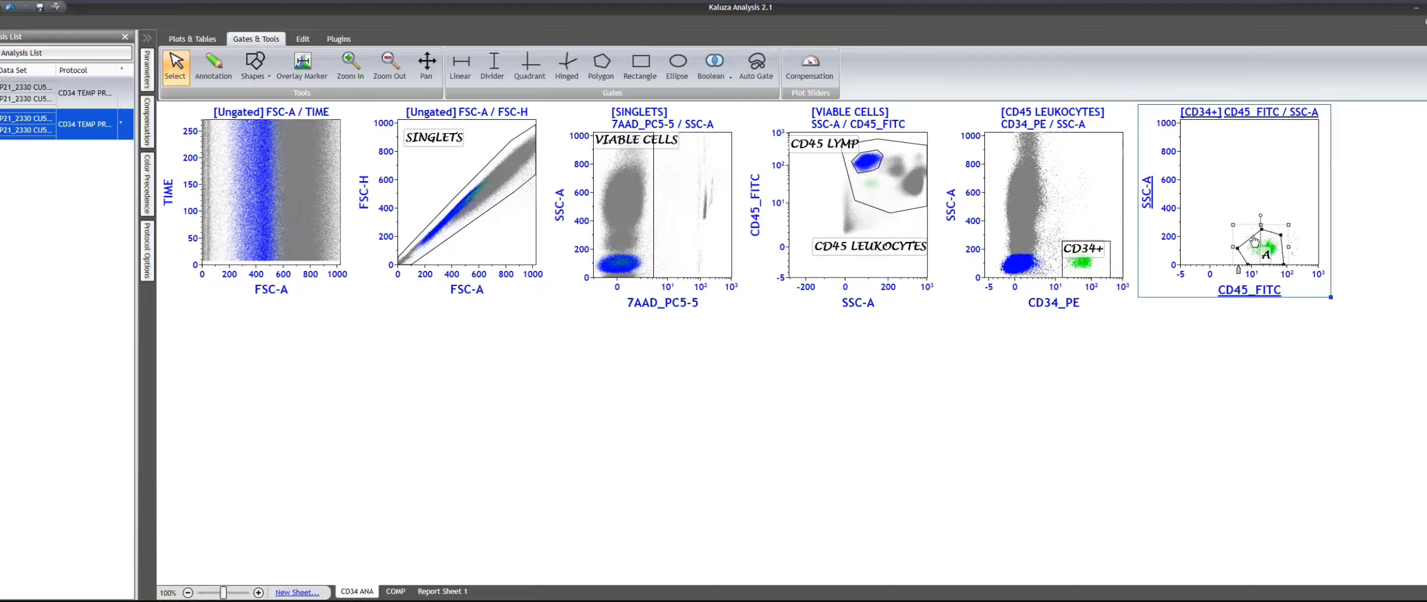
- Turn off event coloring for the new polygon gate and move its label above the cluster
right_click(1254, 239)
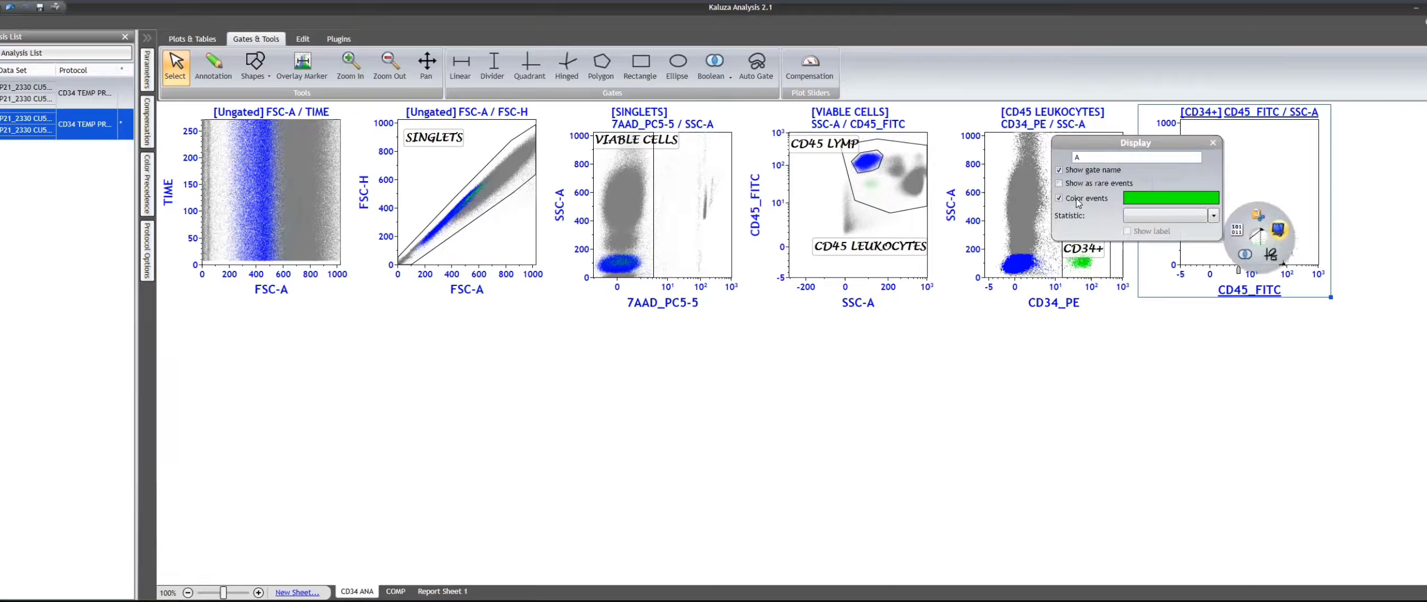
left_click(1079, 200)
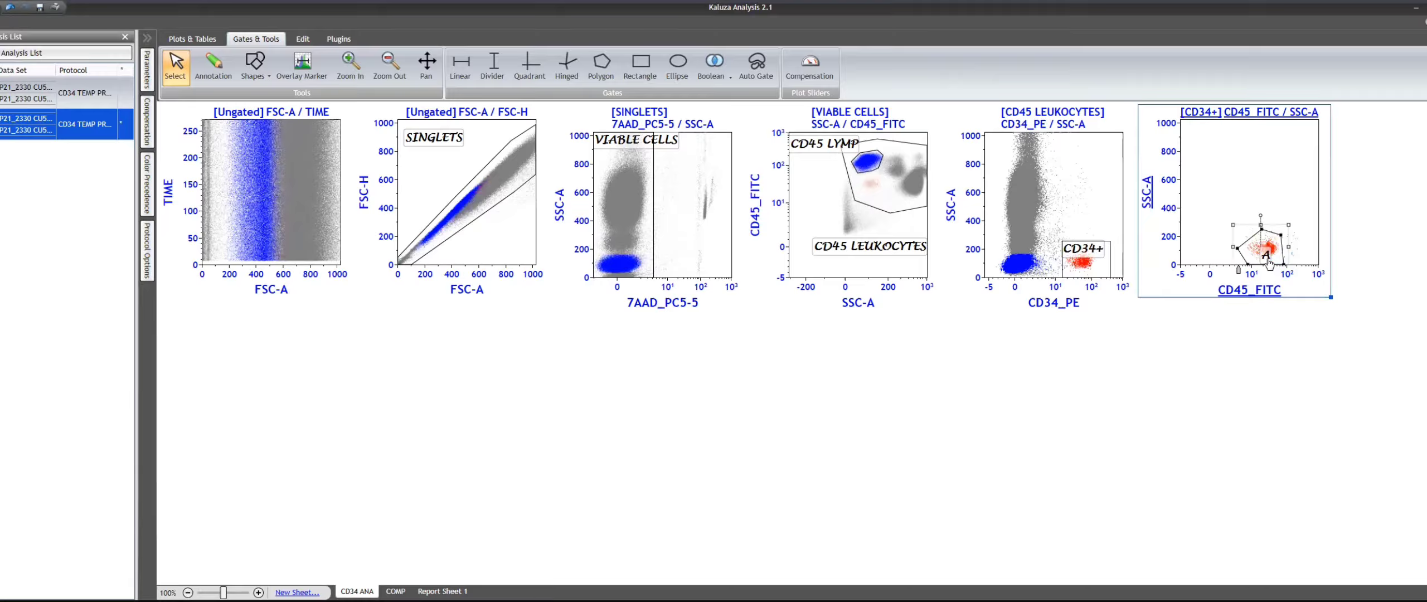
left_click_drag(1270, 262, 1263, 209)
- Refine the polygon's right-hand vertices using the CD45 LYMP events as reference, and gate the plot back on CD34+
left_click(1225, 114)
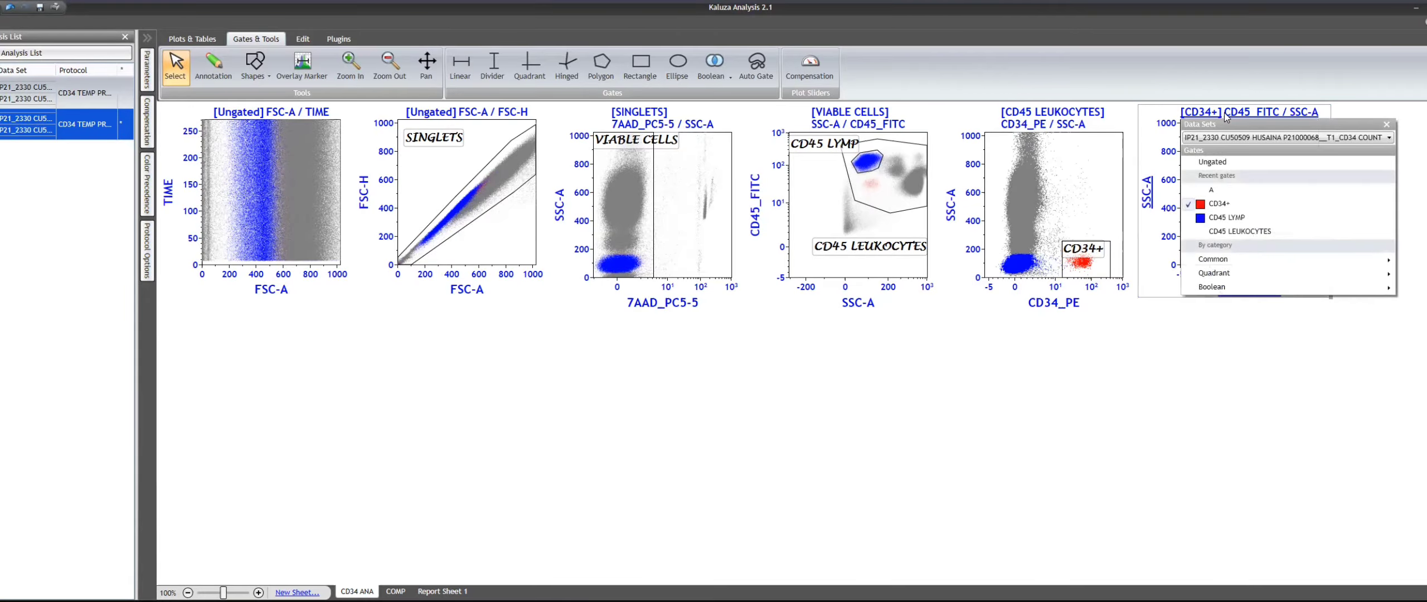
left_click(1224, 219)
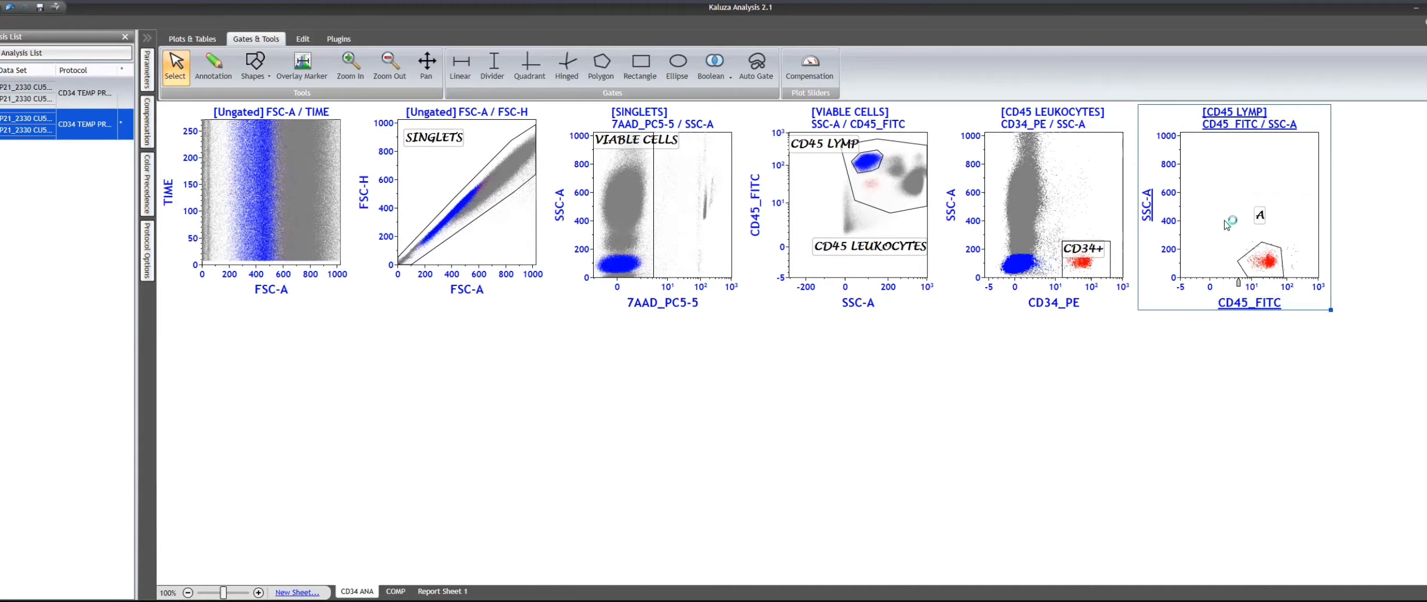
left_click(1274, 261)
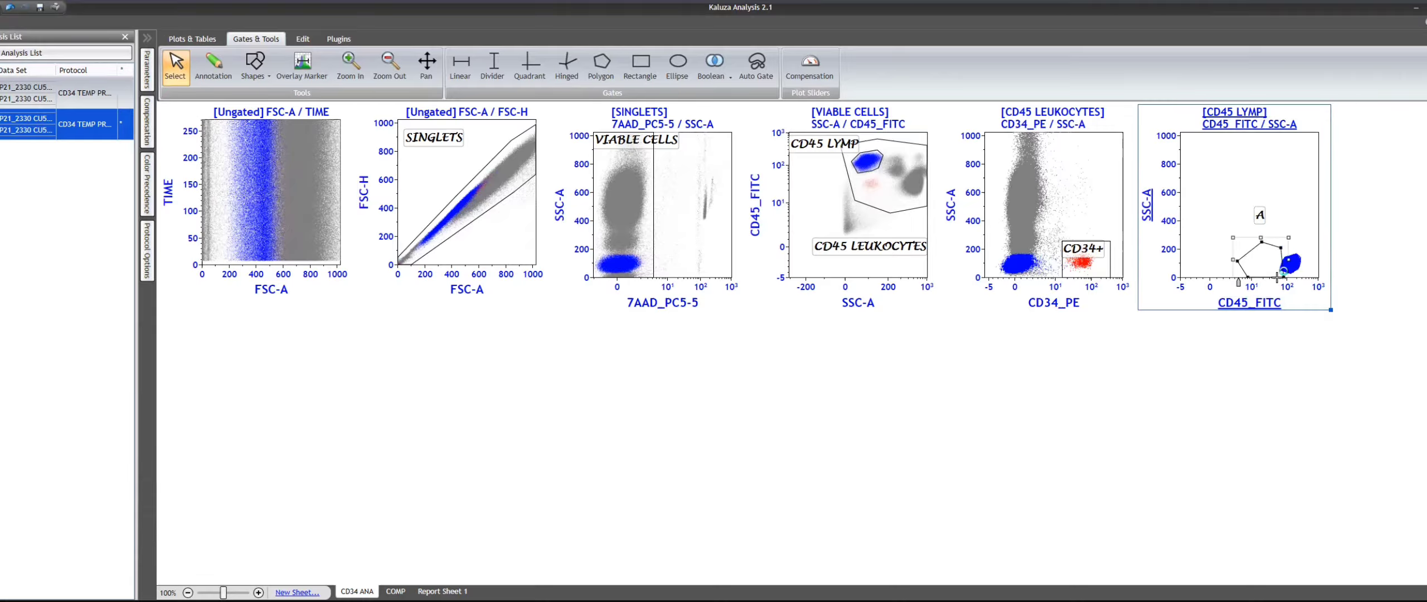
left_click_drag(1283, 277, 1276, 277)
left_click(1242, 134)
left_click(1237, 234)
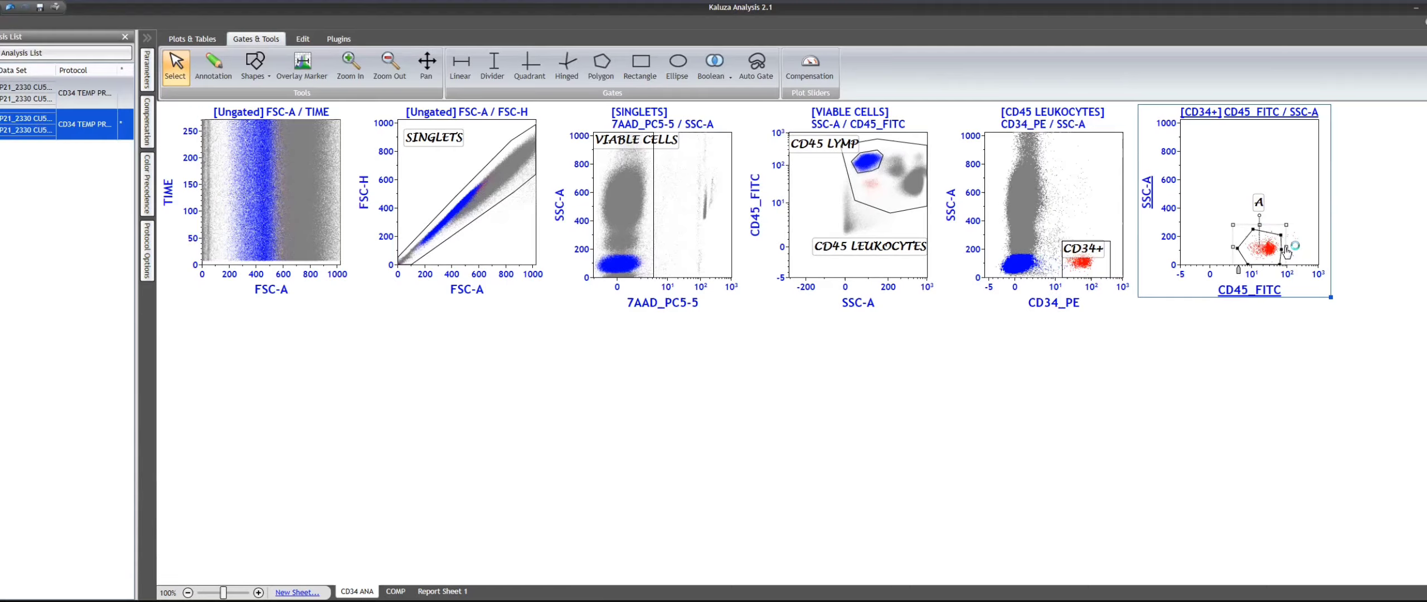
left_click_drag(1282, 249, 1282, 232)
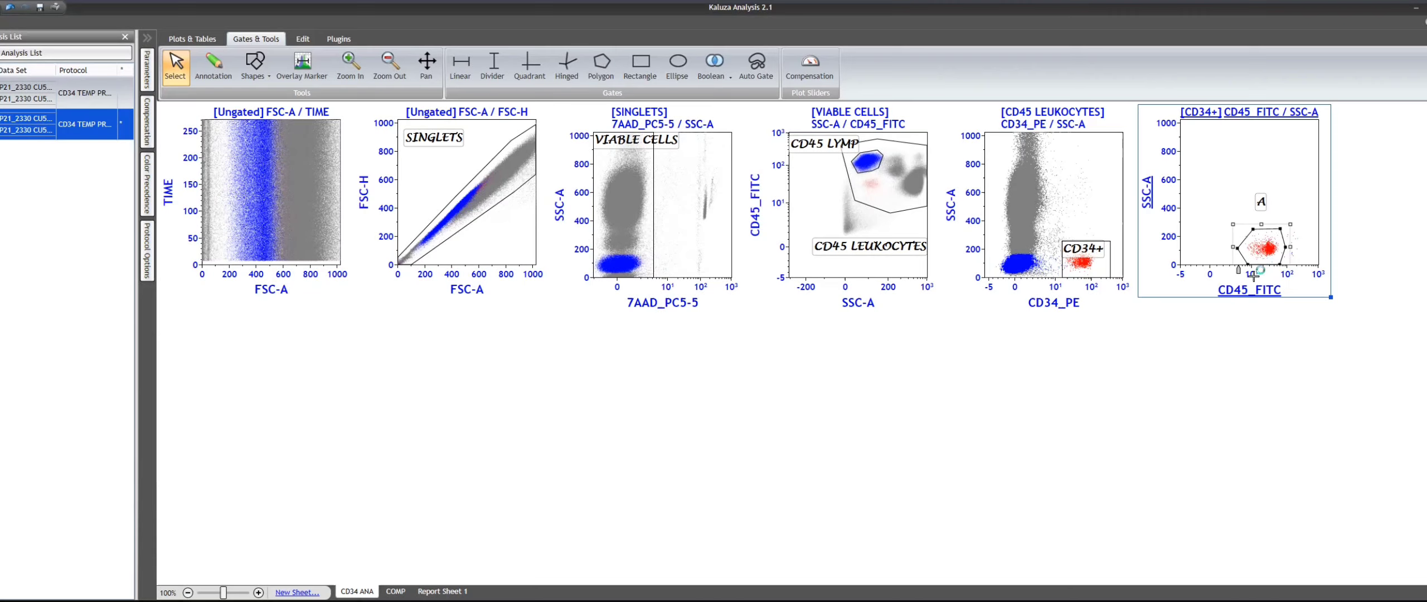
- Rename the polygon gate around the CD34+ events as DIM CD45 LOW SS
right_click(1265, 254)
left_click(1273, 237)
right_click(1282, 241)
left_click(1302, 230)
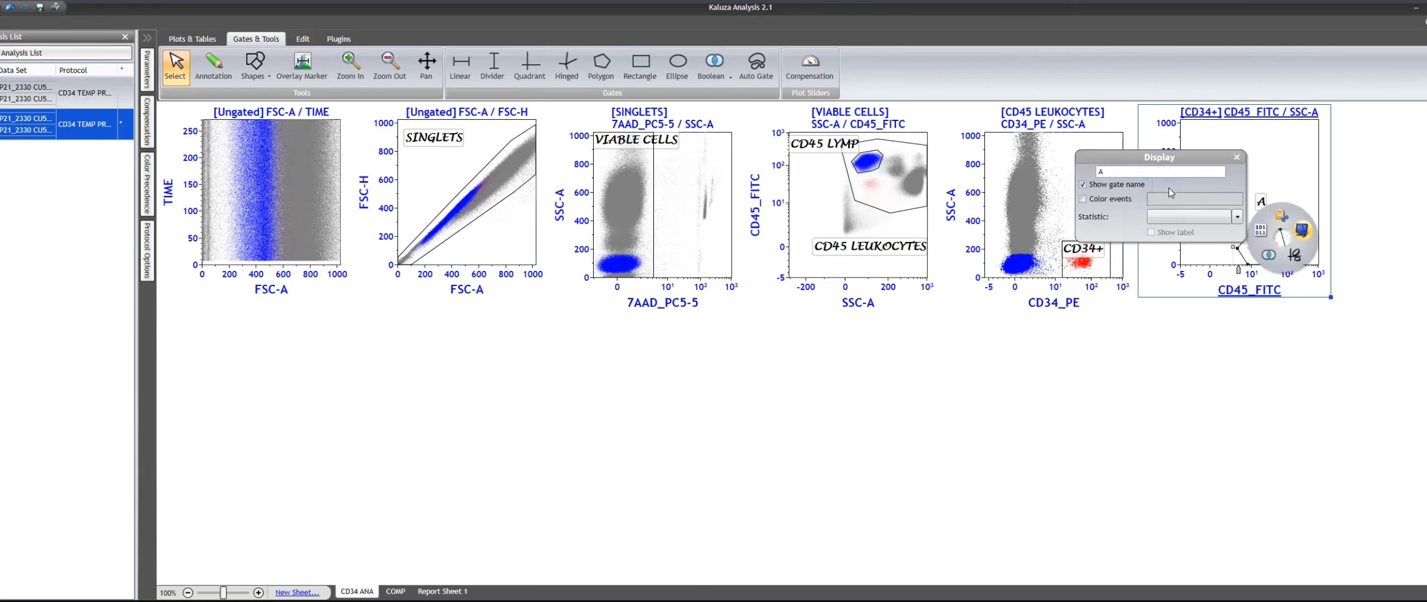
double_click(1145, 174)
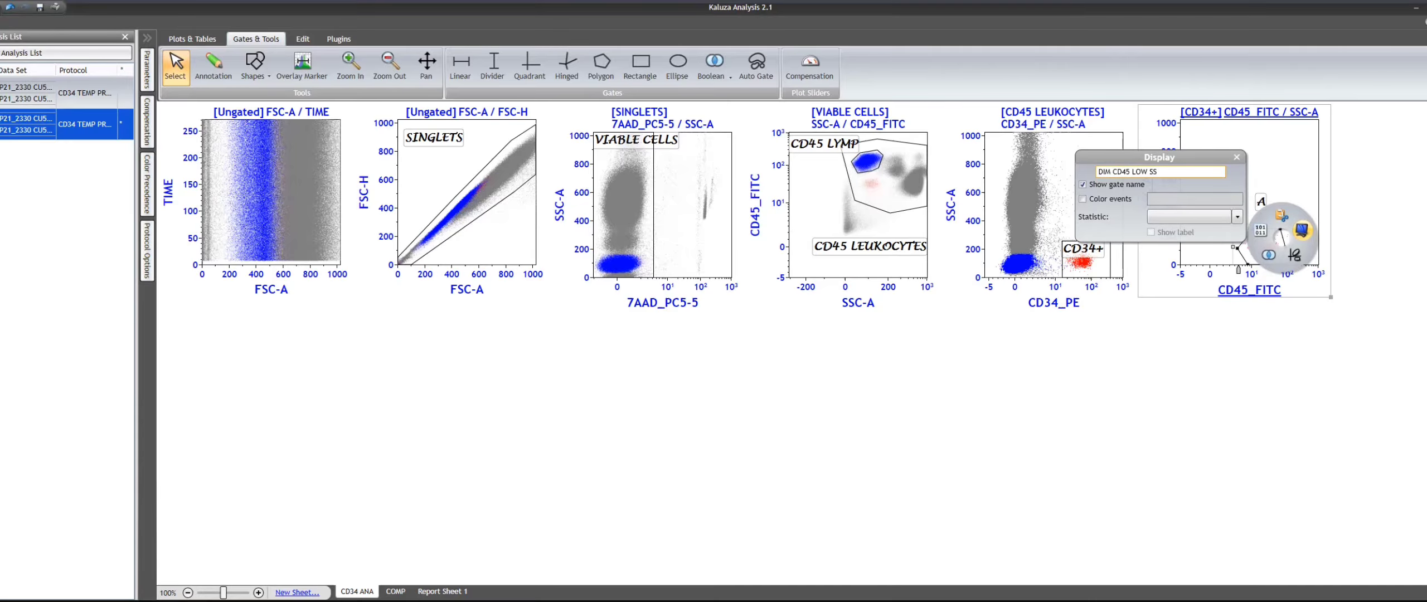
key("Return")
left_click(1264, 376)
left_click(1264, 375)
left_click(1278, 242)
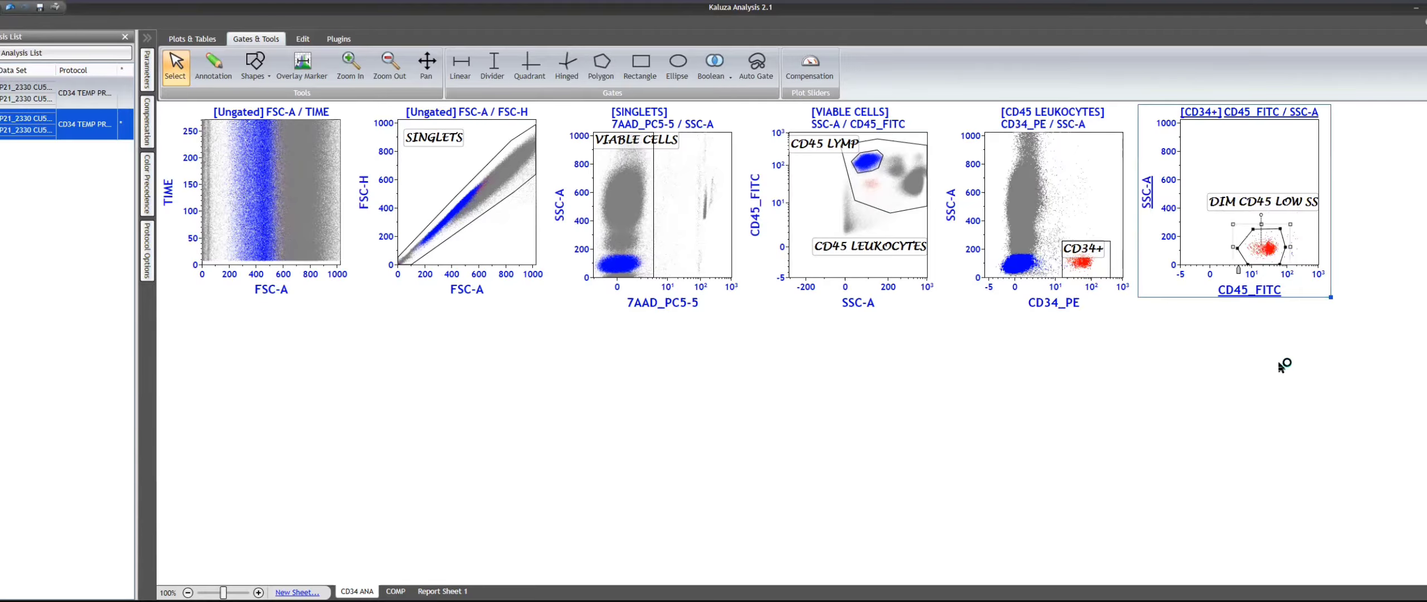
left_click(1295, 393)
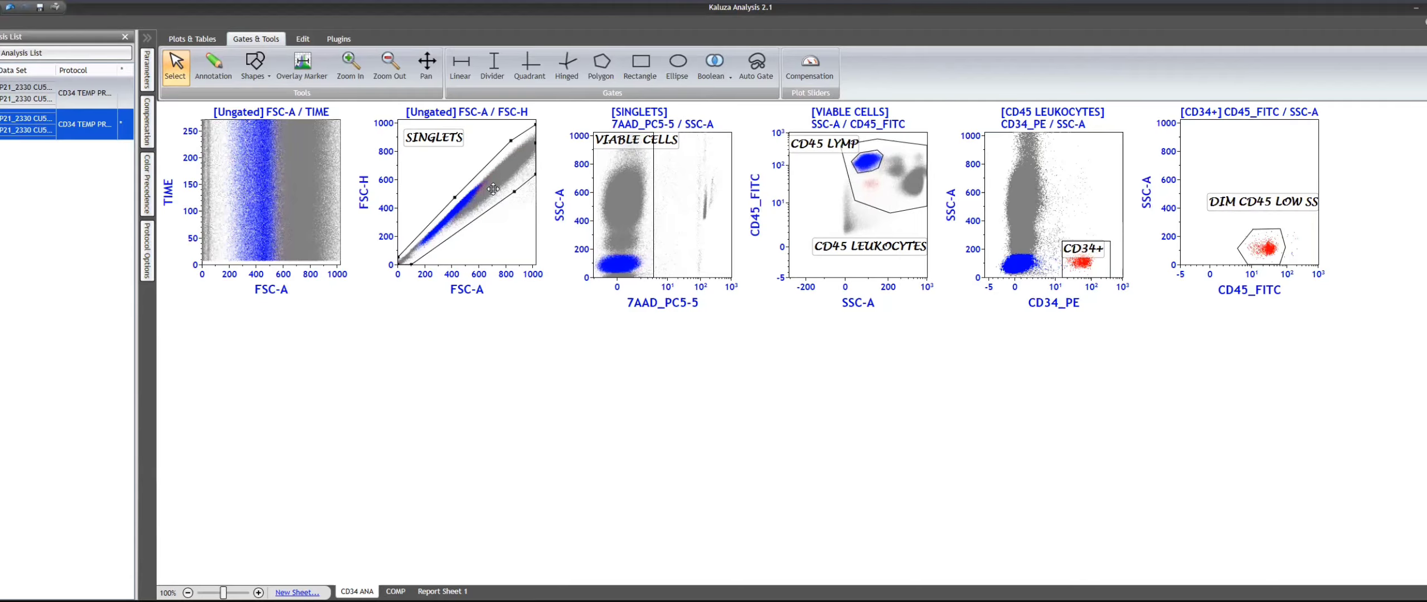
left_click(640, 216)
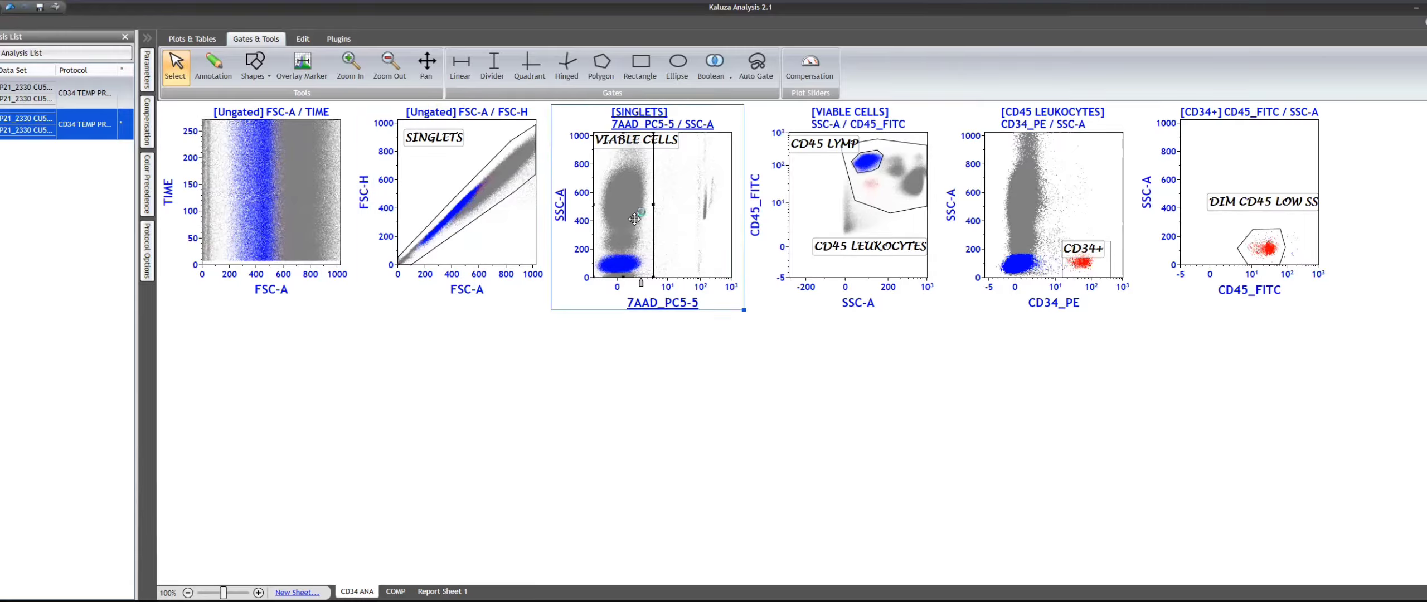
left_click(878, 199)
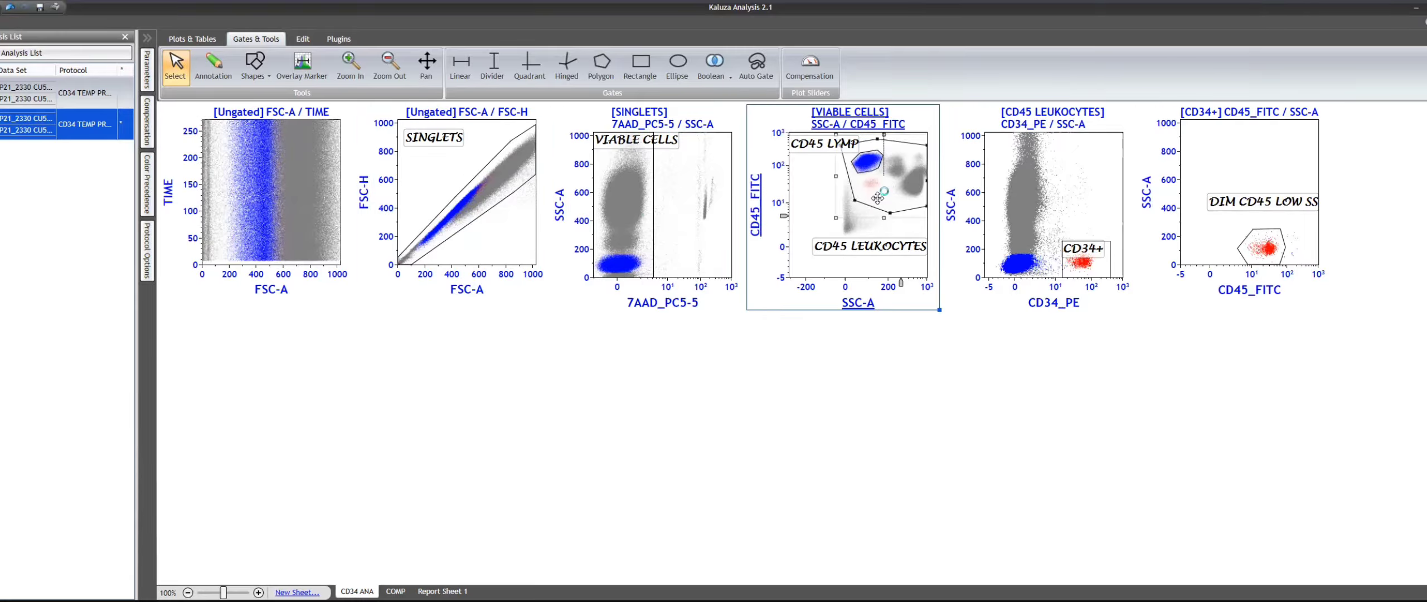
left_click(1091, 253)
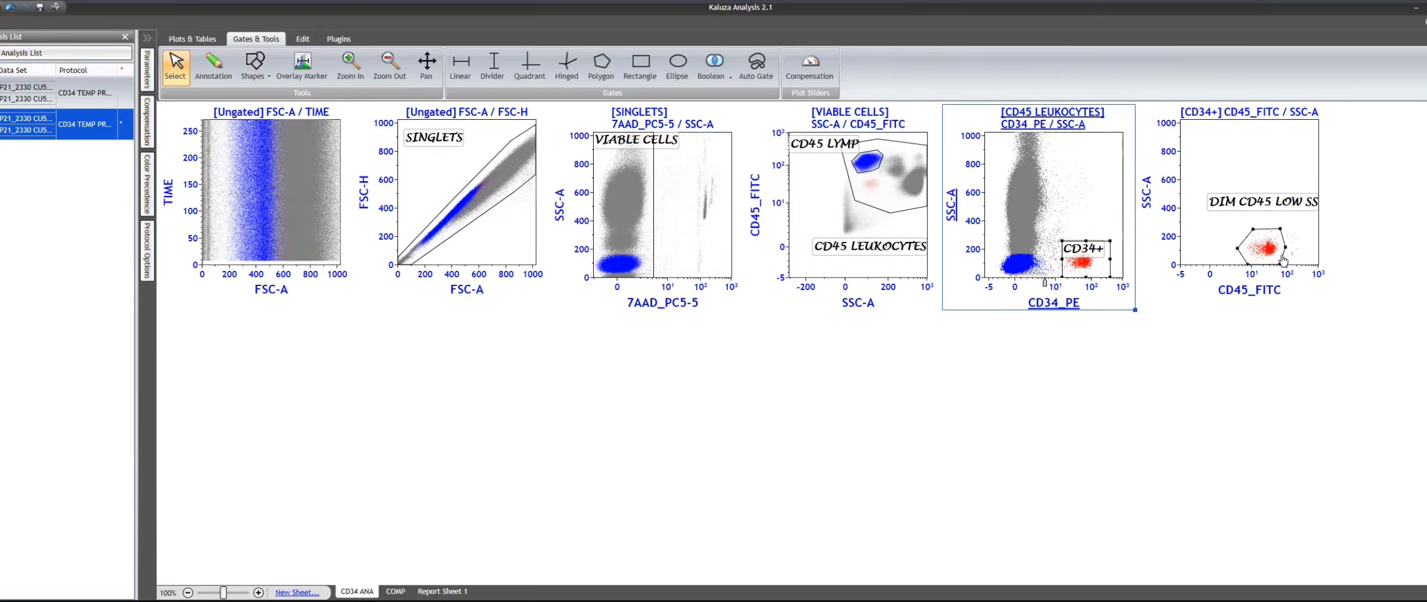
left_click(1359, 330)
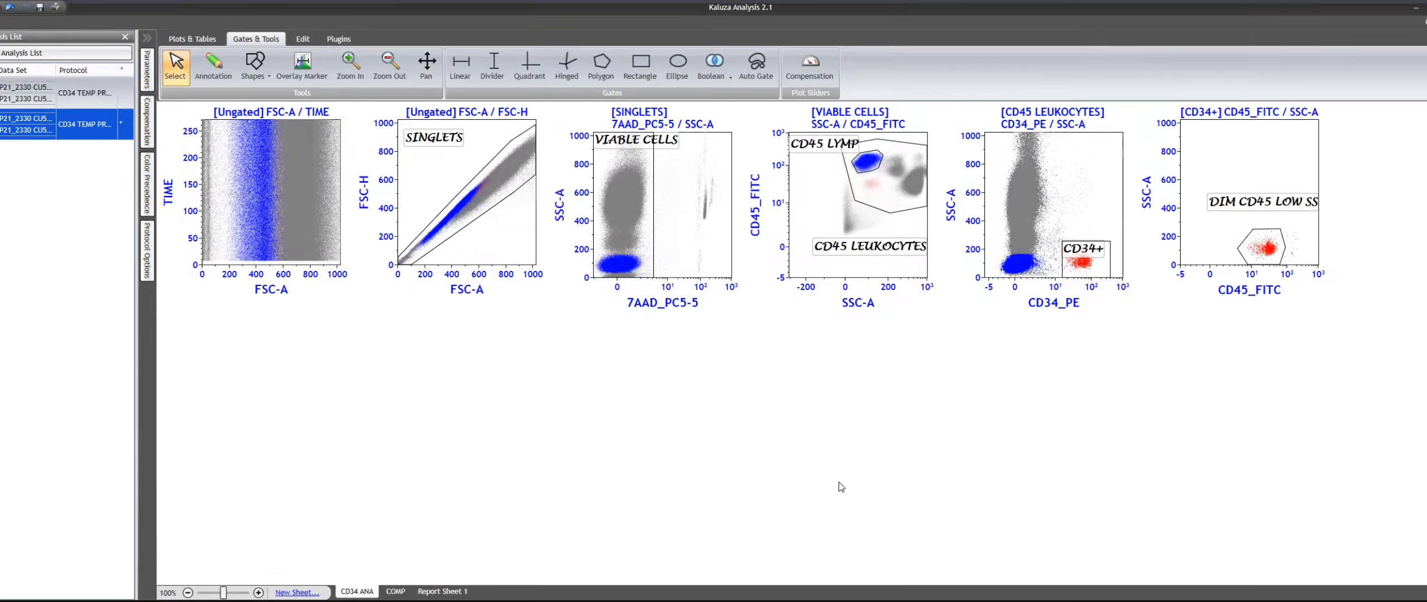
- Paste a copy of the FSC-A / FSC-H plot, delete its copied gate and change its Y axis to SSC-A
key("ctrl+v")
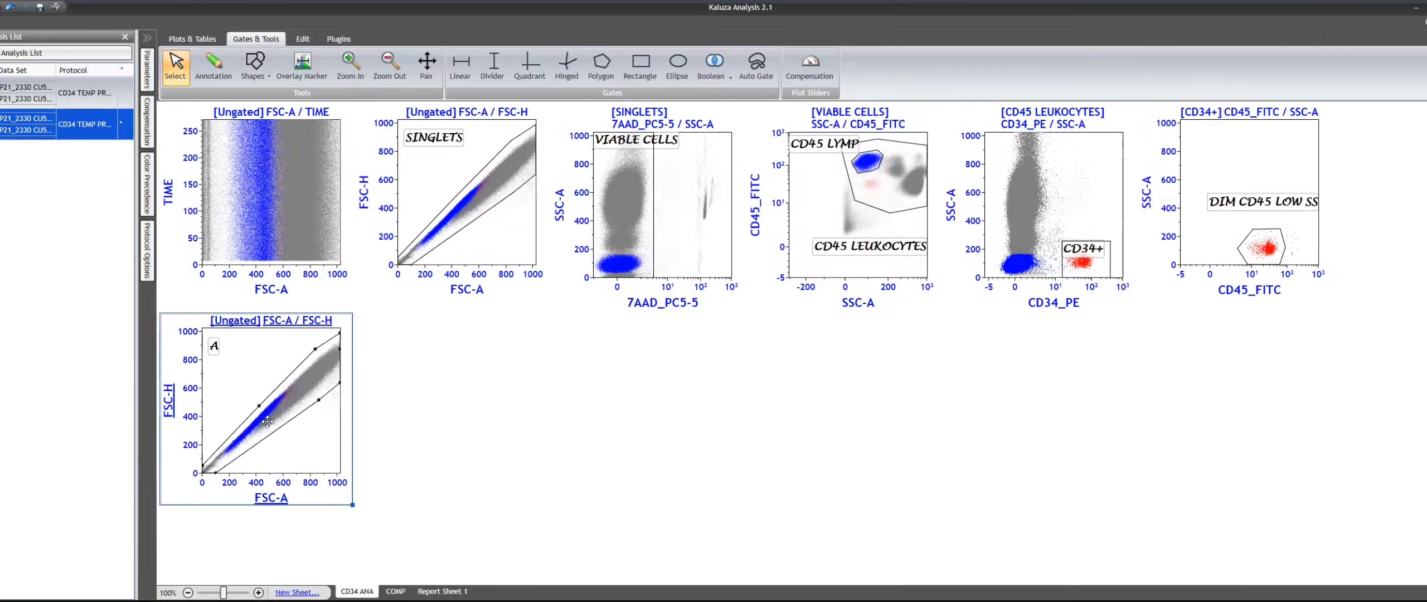
left_click(302, 413)
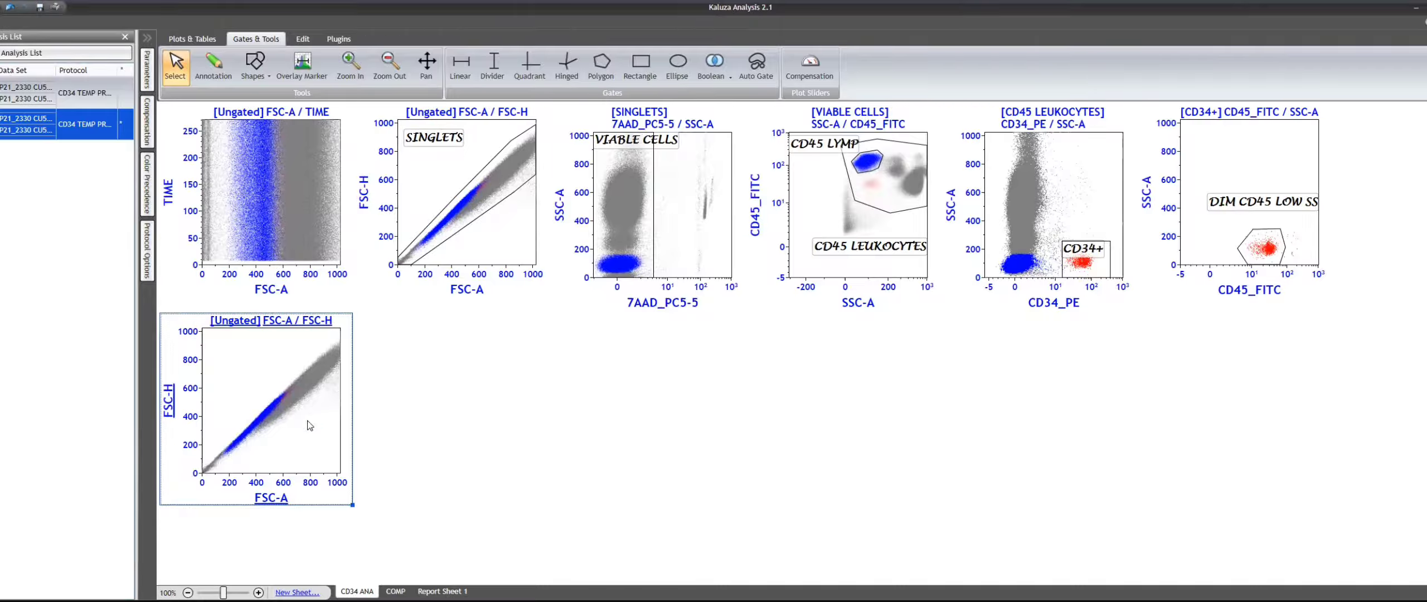
left_click(168, 410)
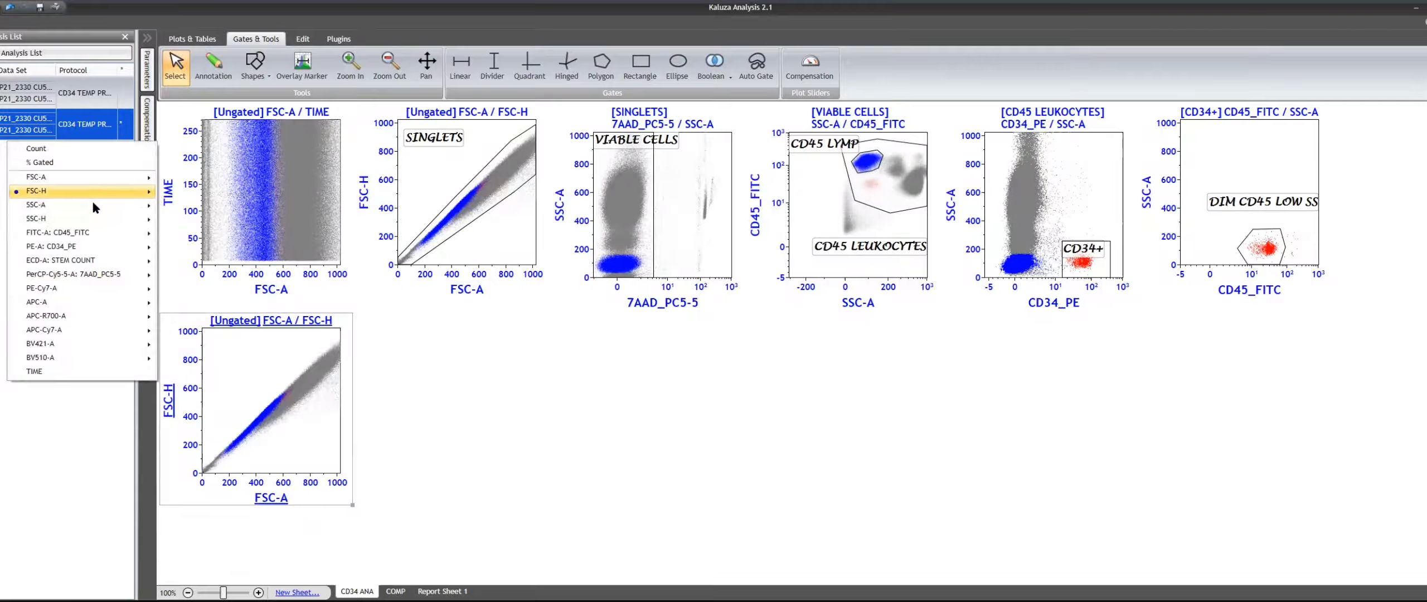
mouse_move(94, 207)
left_click(226, 204)
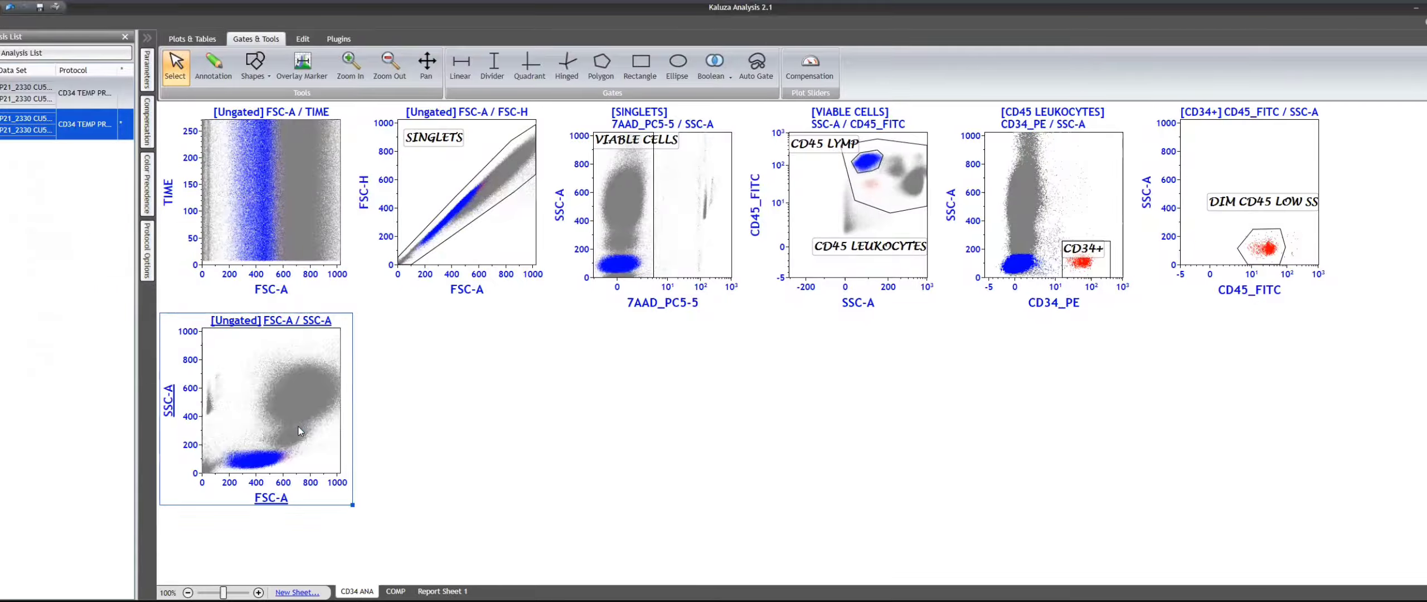
- Gate the new FSC-A / SSC-A plot on CD45 LYMP
left_click(867, 162)
left_click(228, 321)
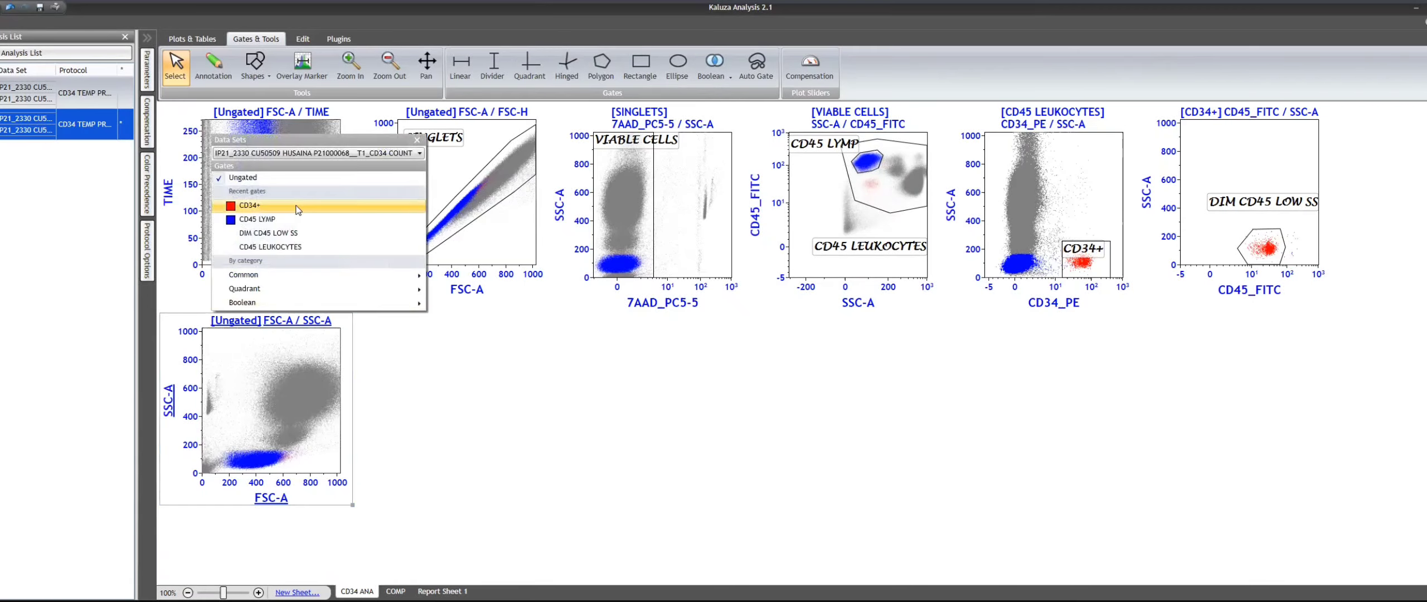
left_click(277, 218)
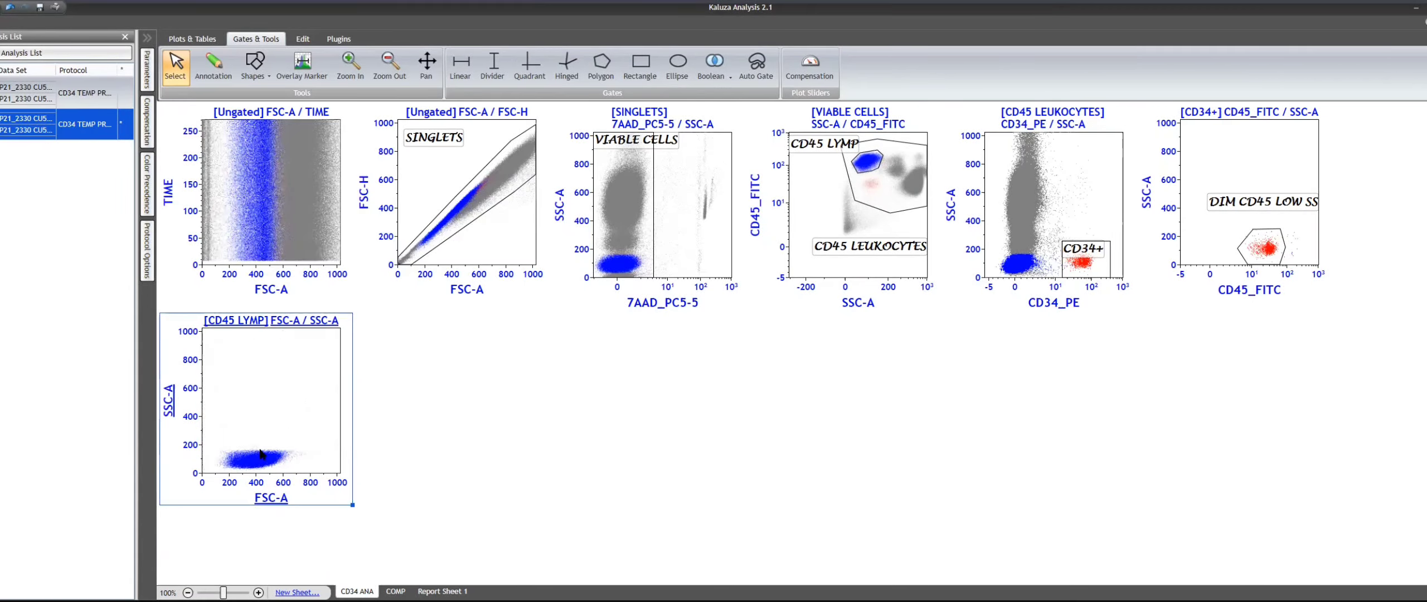
- Draw a wide polygon gate around the lymphocyte cluster on the FSC-A / SSC-A plot, reaching the high end of the FSC-A axis
left_click(601, 66)
left_click(216, 464)
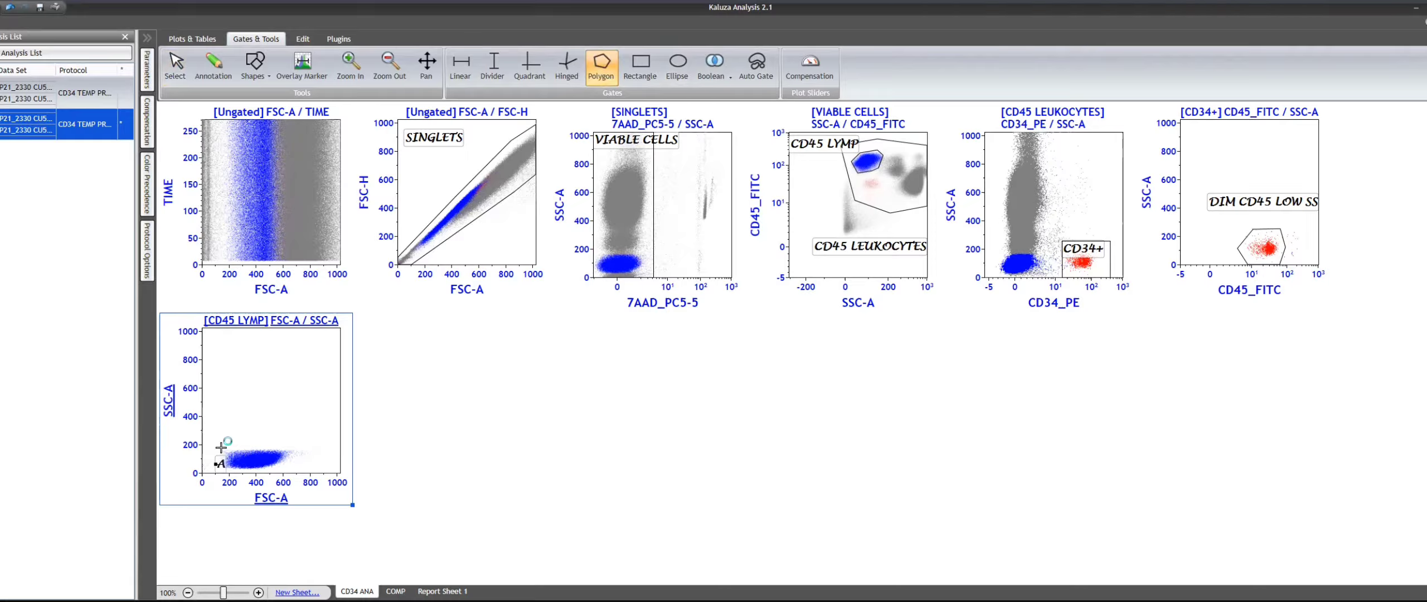
left_click(220, 448)
left_click(308, 429)
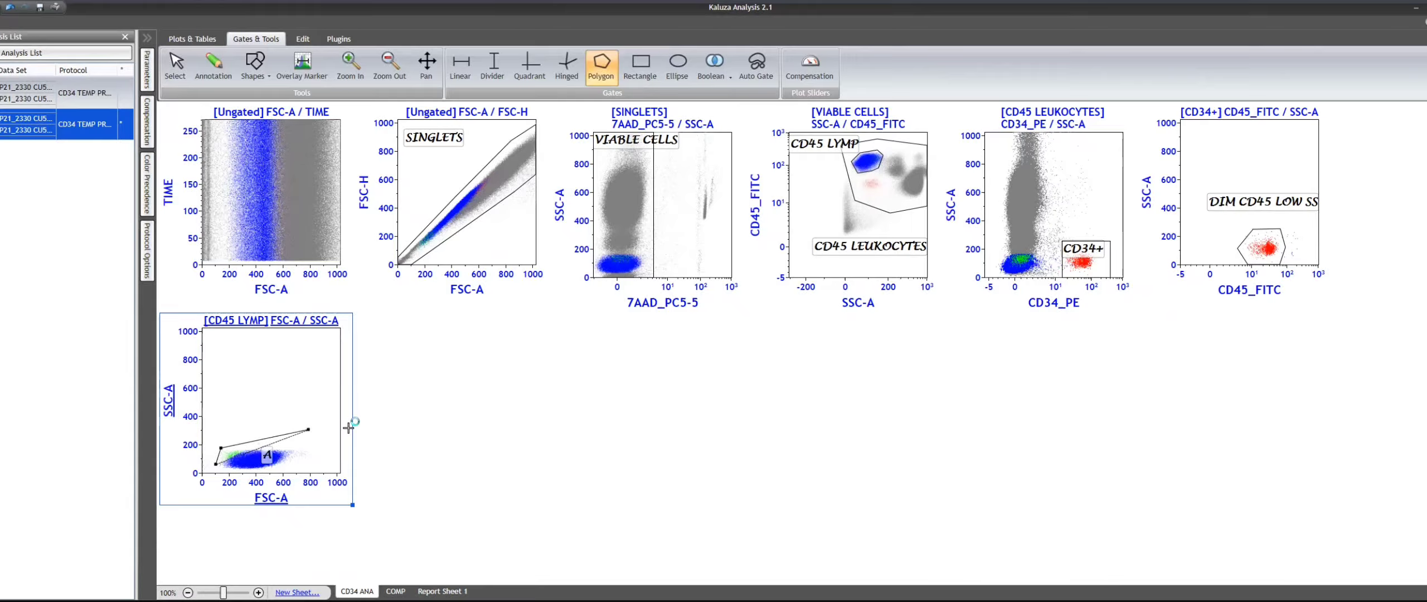
left_click(348, 428)
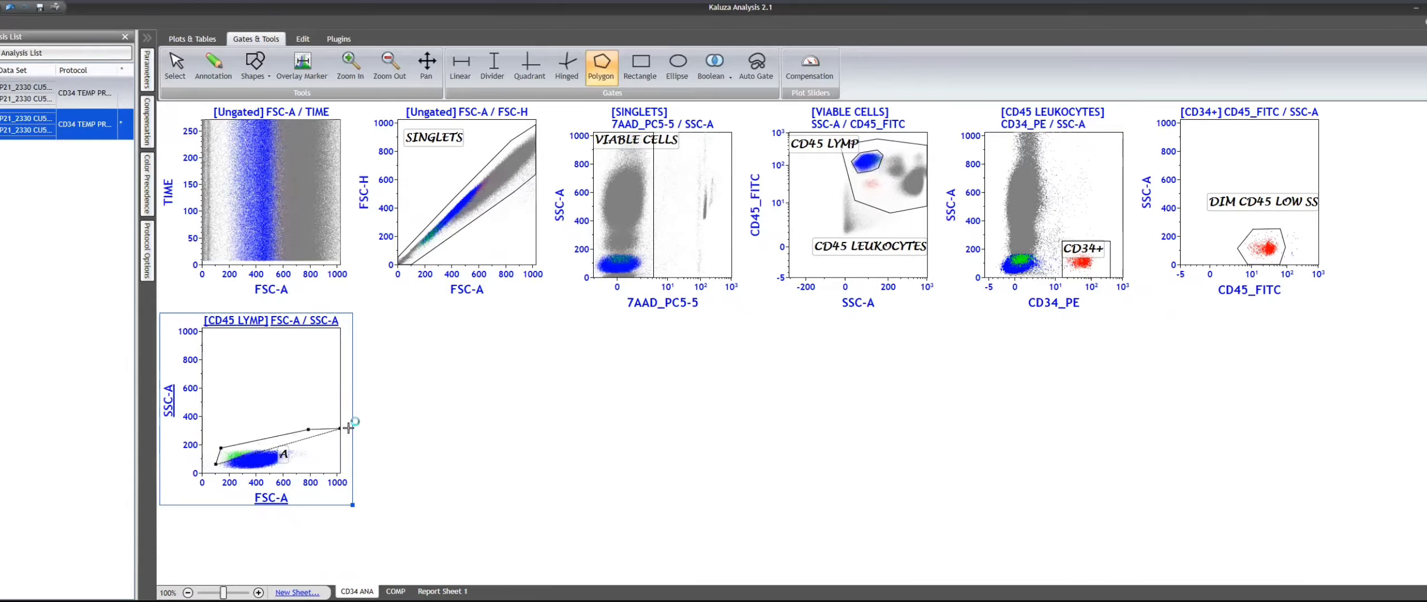
left_click(339, 472)
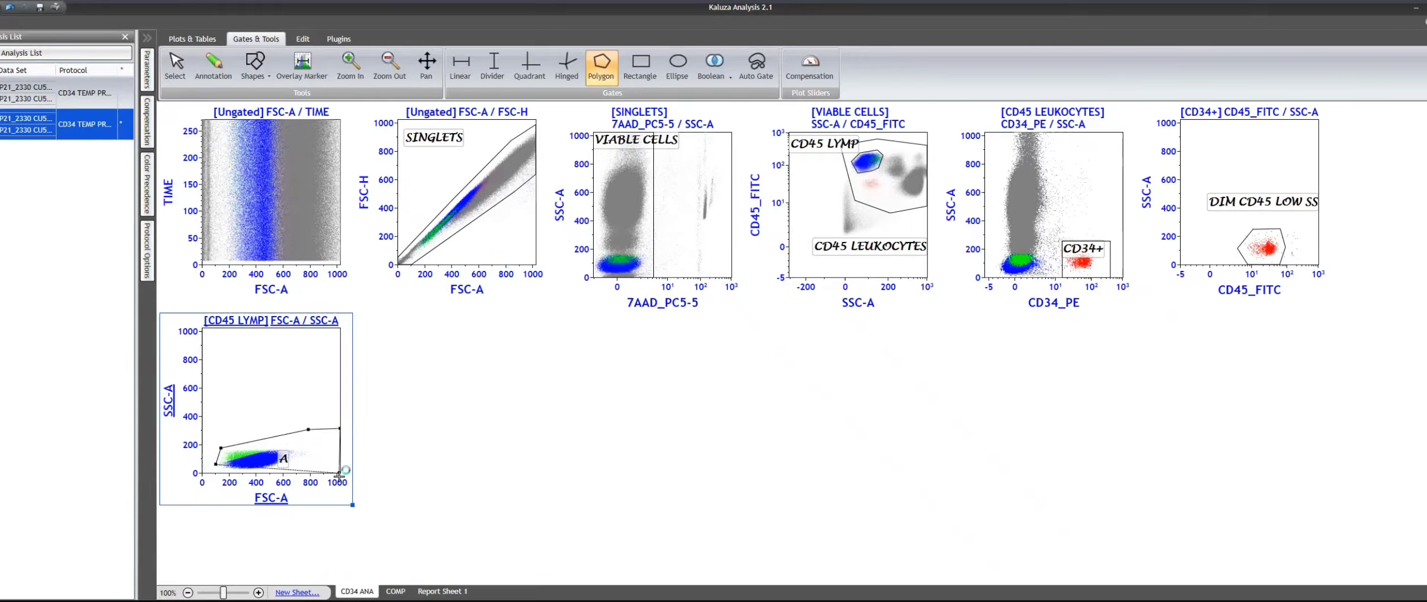
double_click(234, 473)
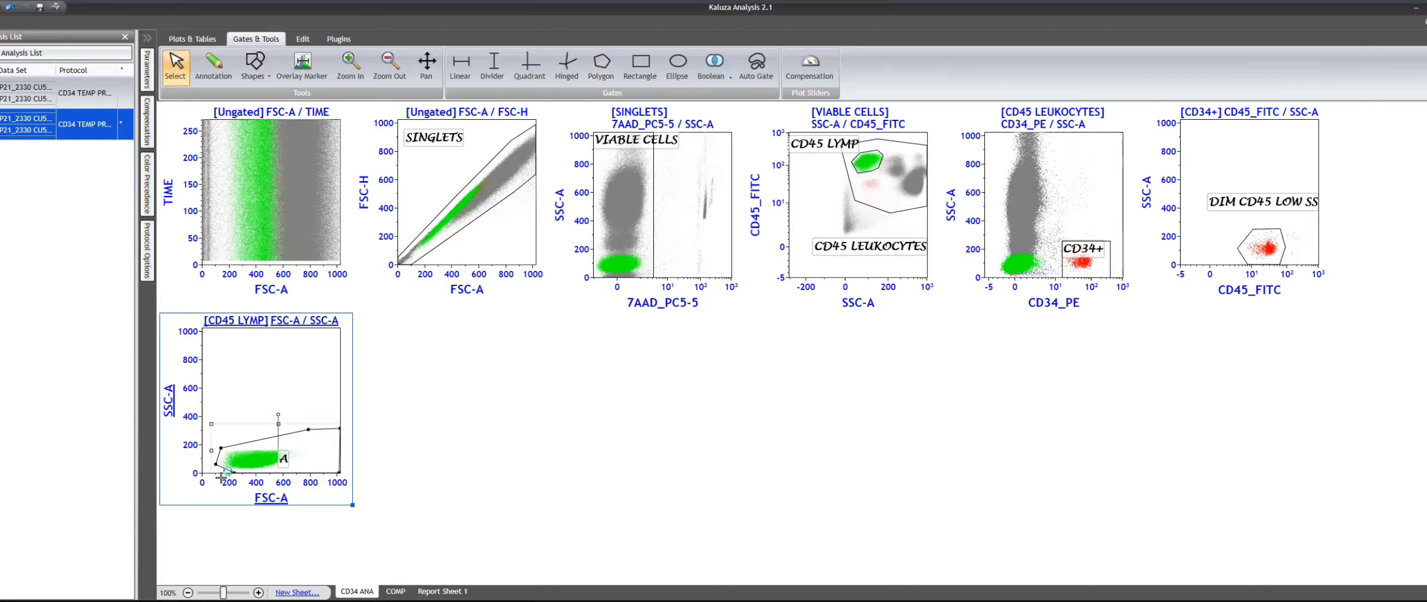
- Name the polygon gate LY BLST REGION with event coloring off, and move its label above the events
right_click(322, 437)
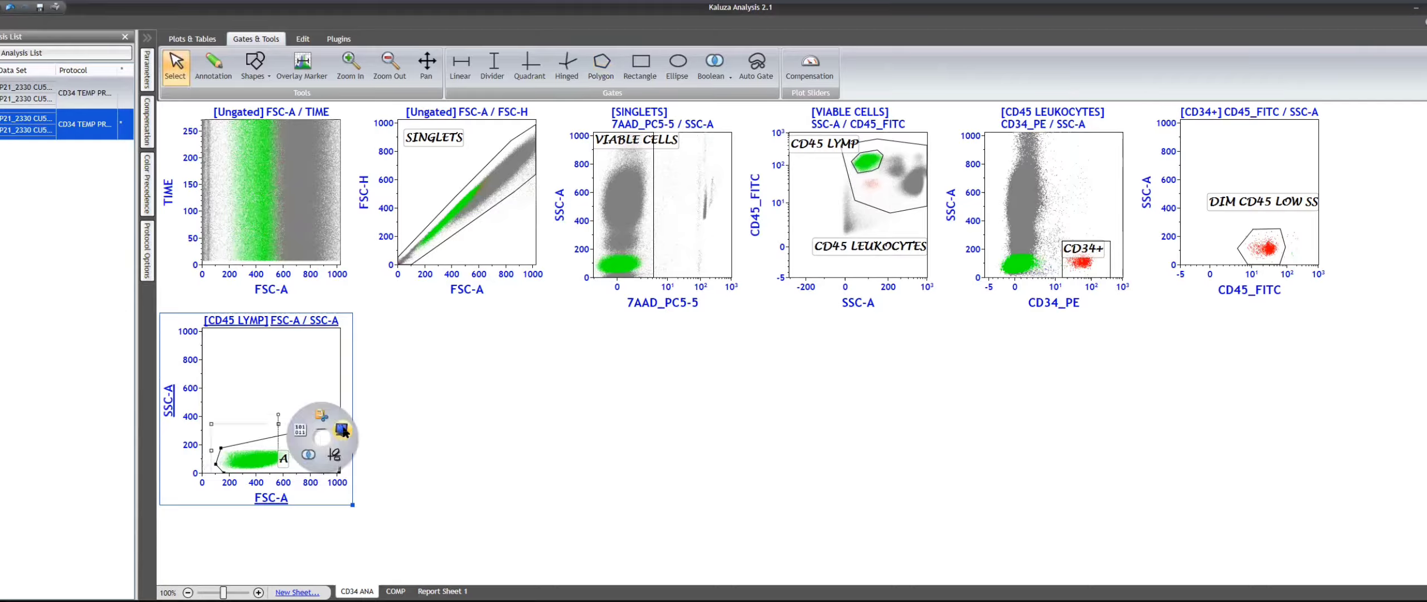
left_click(342, 431)
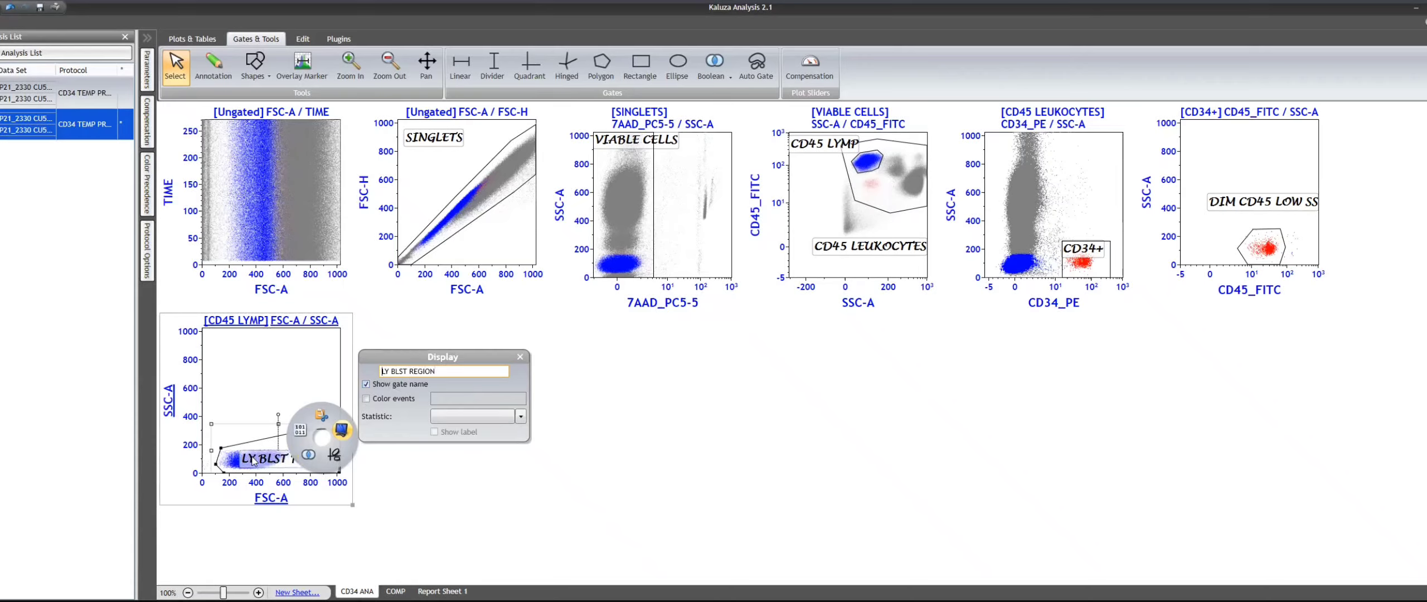
left_click(253, 461)
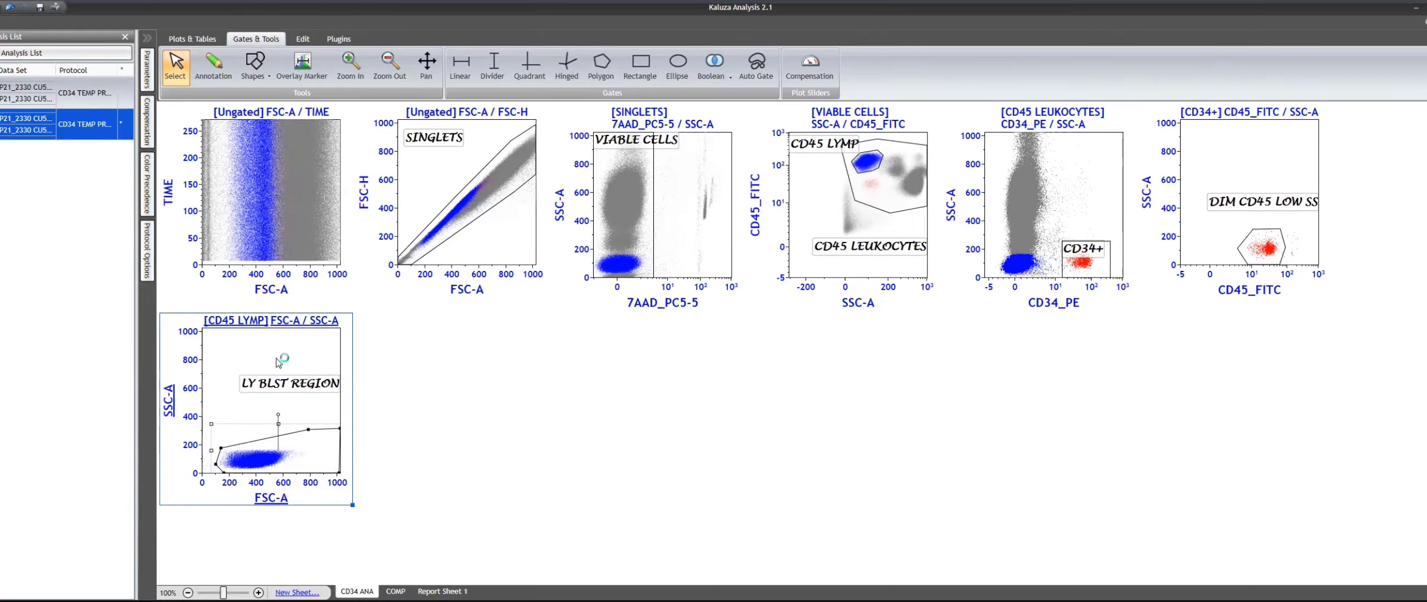
- Enlarge the CD45 LYMP FSC-A / SSC-A plot, shift the gate's lower-left baseline vertex to about 130 on FSC-A, and restore the plot
double_click(273, 360)
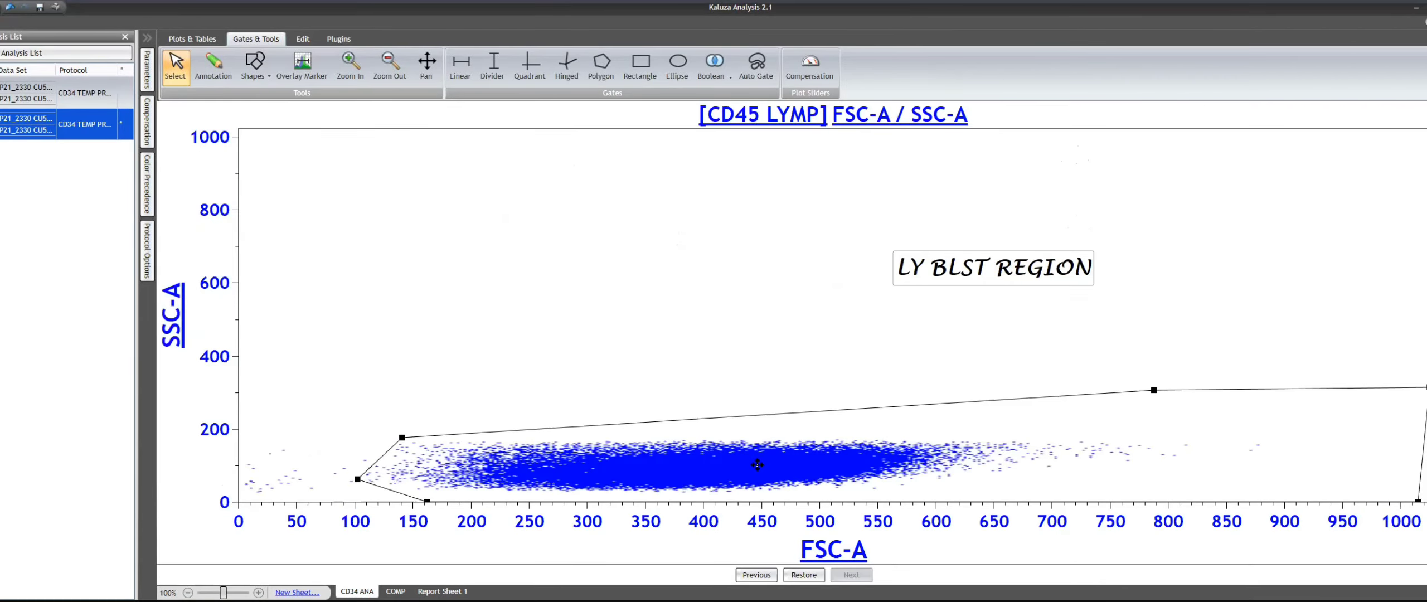
left_click(758, 465)
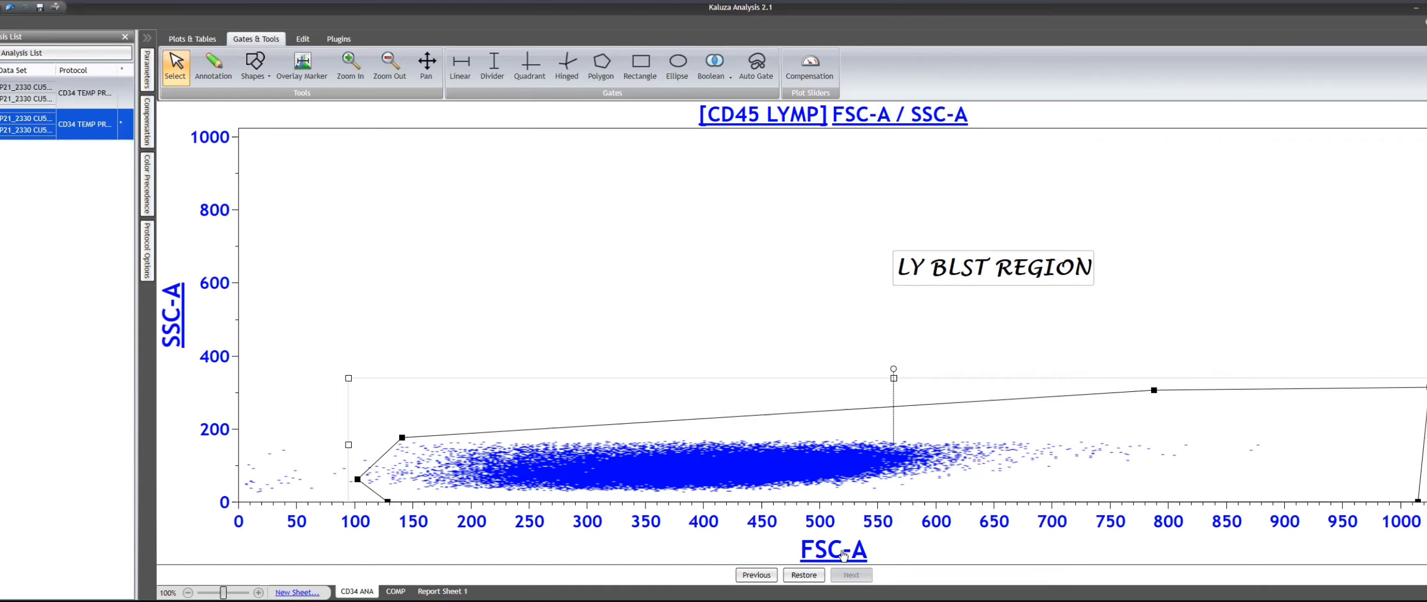
left_click(804, 575)
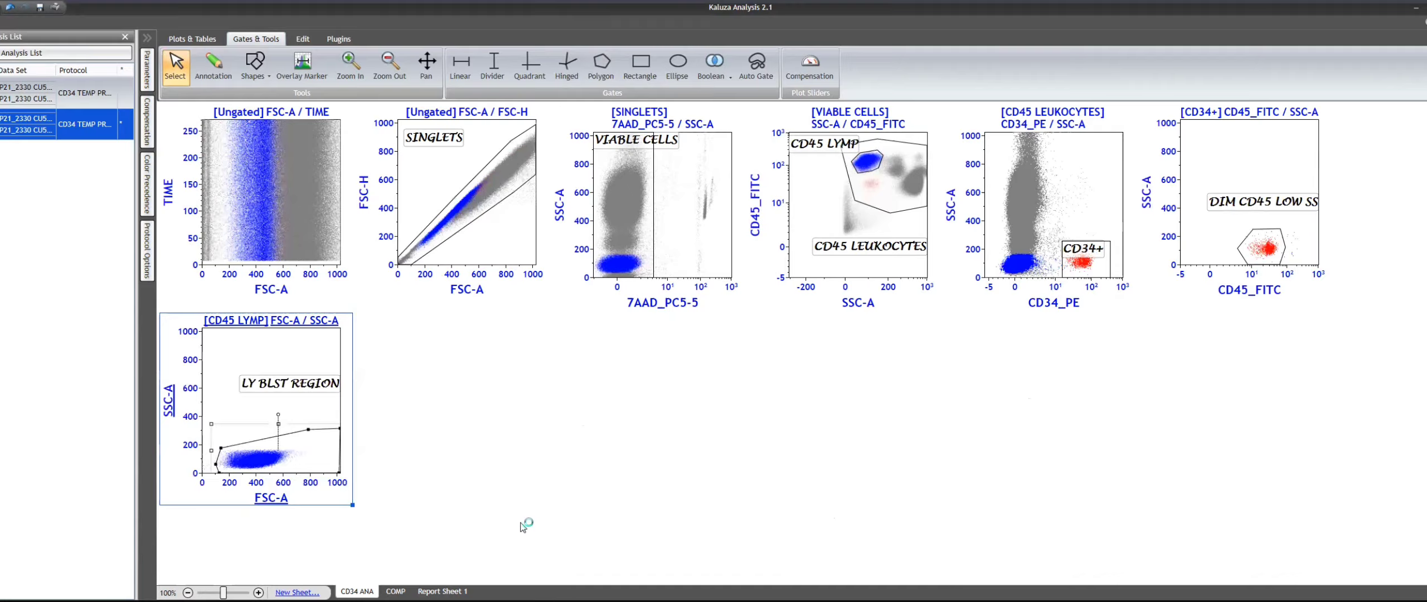
left_click(571, 432)
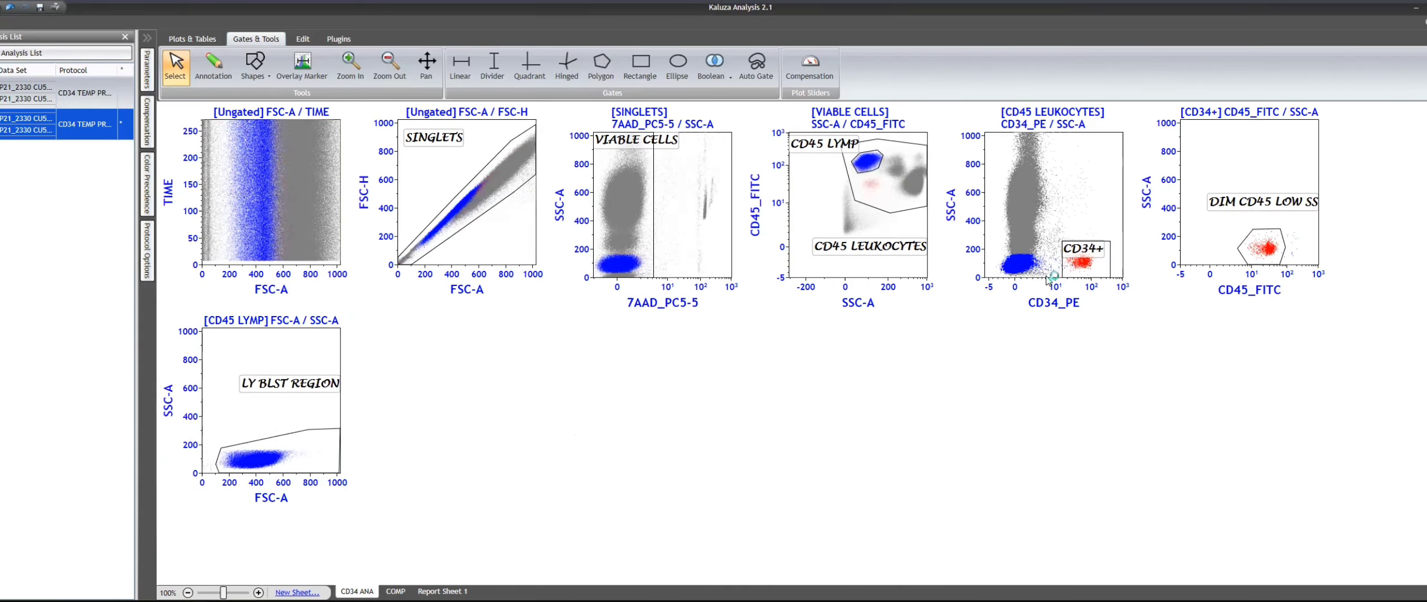
- Enlarge the CD34+ CD45_FITC / SSC-A plot, pull the DIM CD45 LOW SS gate's high-CD45 vertex inward, and restore the sheet view
double_click(1277, 167)
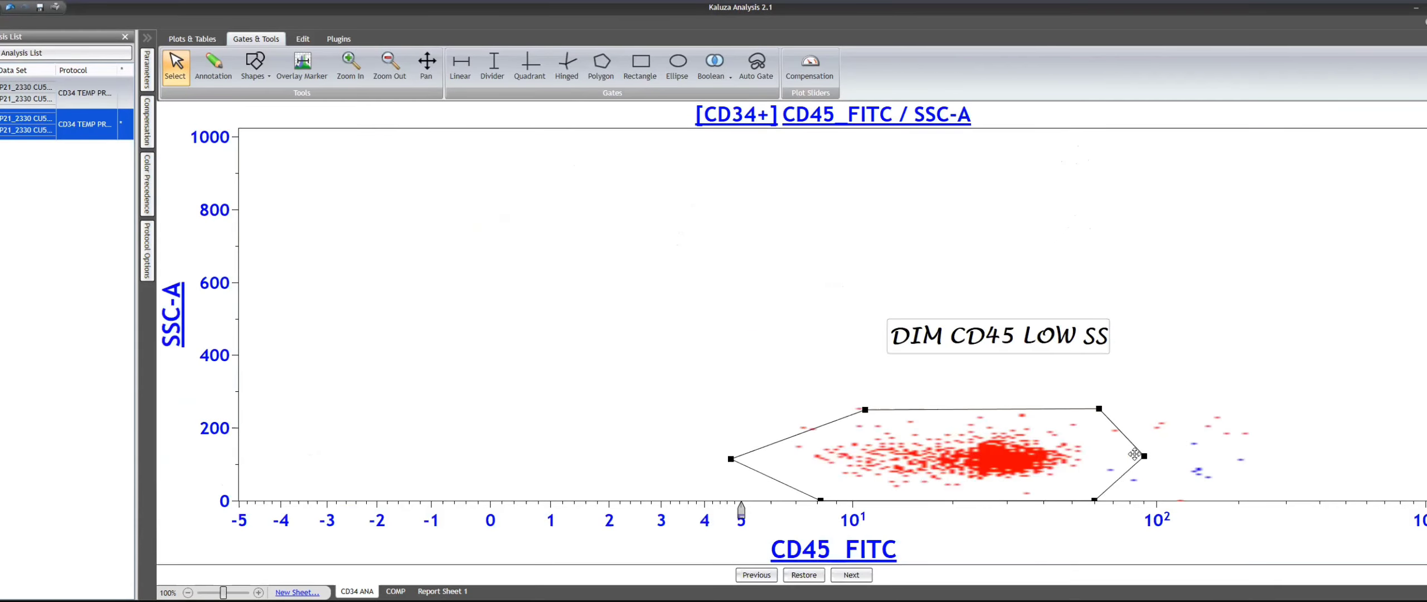
left_click(1146, 453)
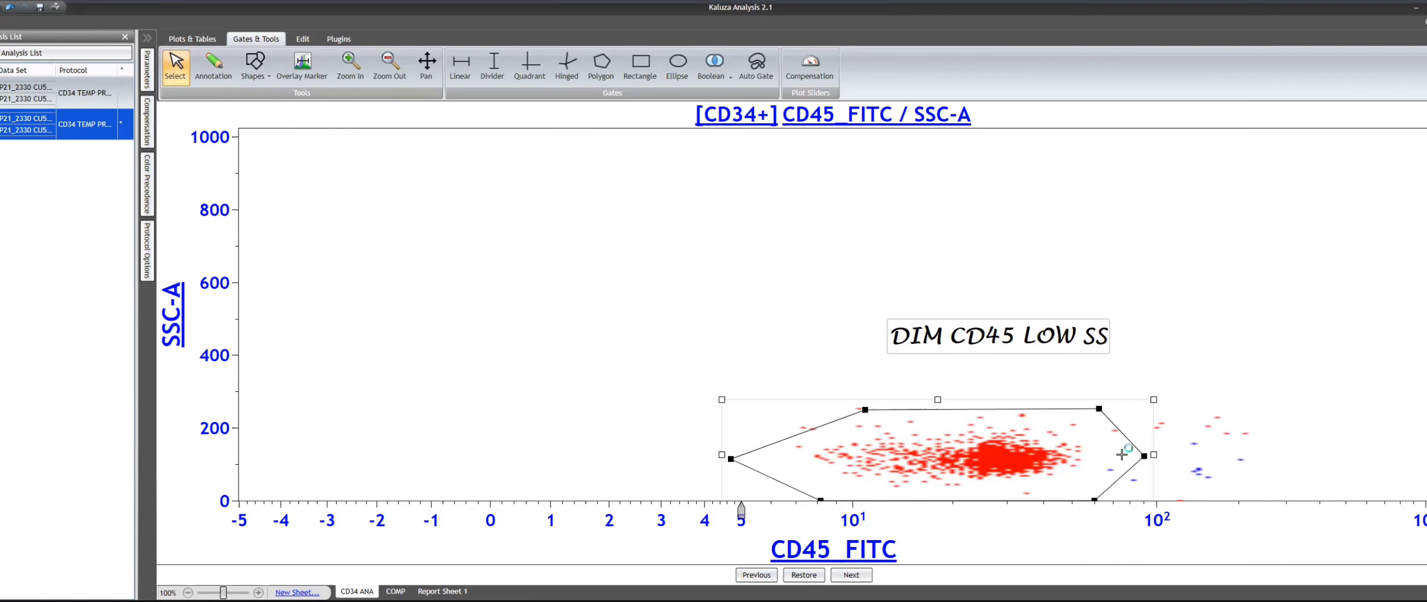
left_click_drag(1144, 456, 1121, 456)
left_click(1280, 308)
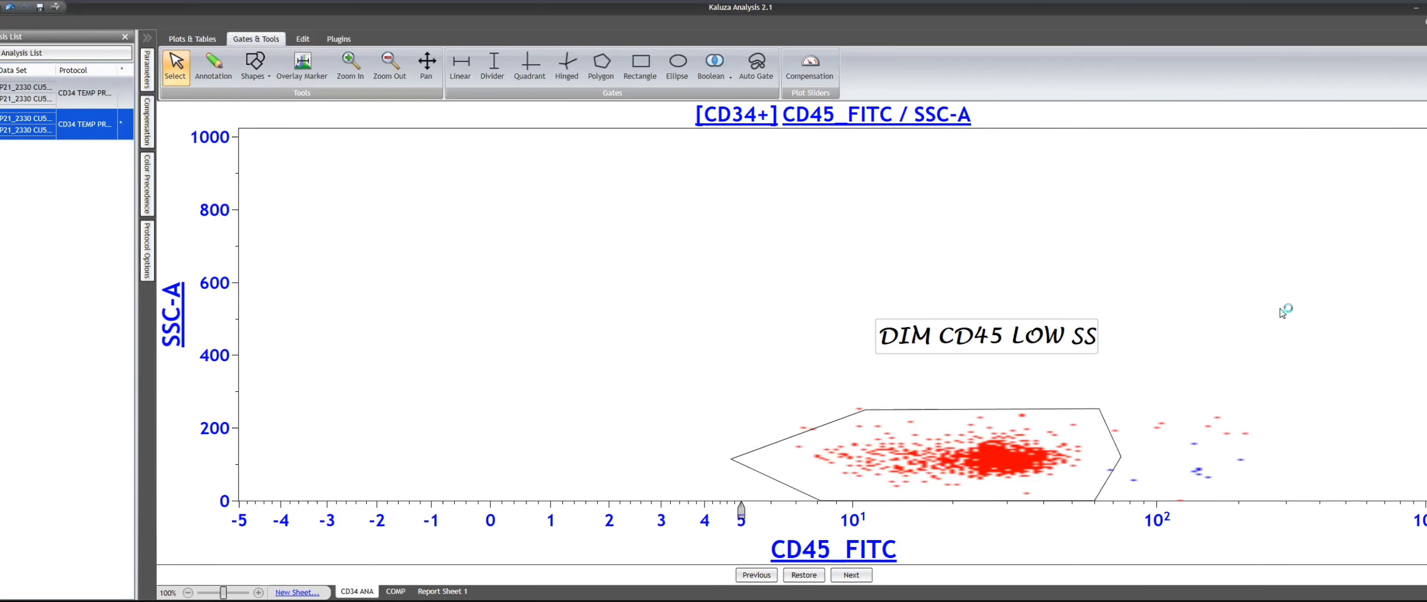
double_click(1280, 309)
left_click(1303, 390)
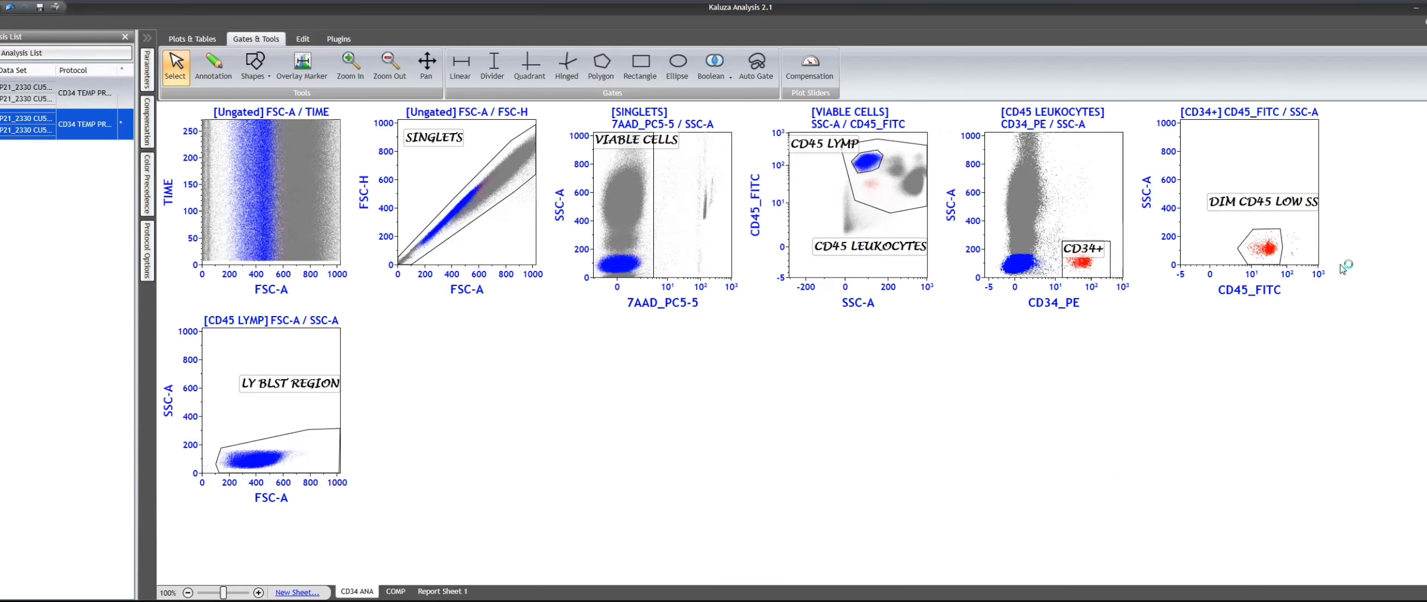
- Duplicate the CD45 LYMP FSC-A / SSC-A plot into the empty space beside it and gate the copy on DIM CD45 LOW SS
left_click(290, 349)
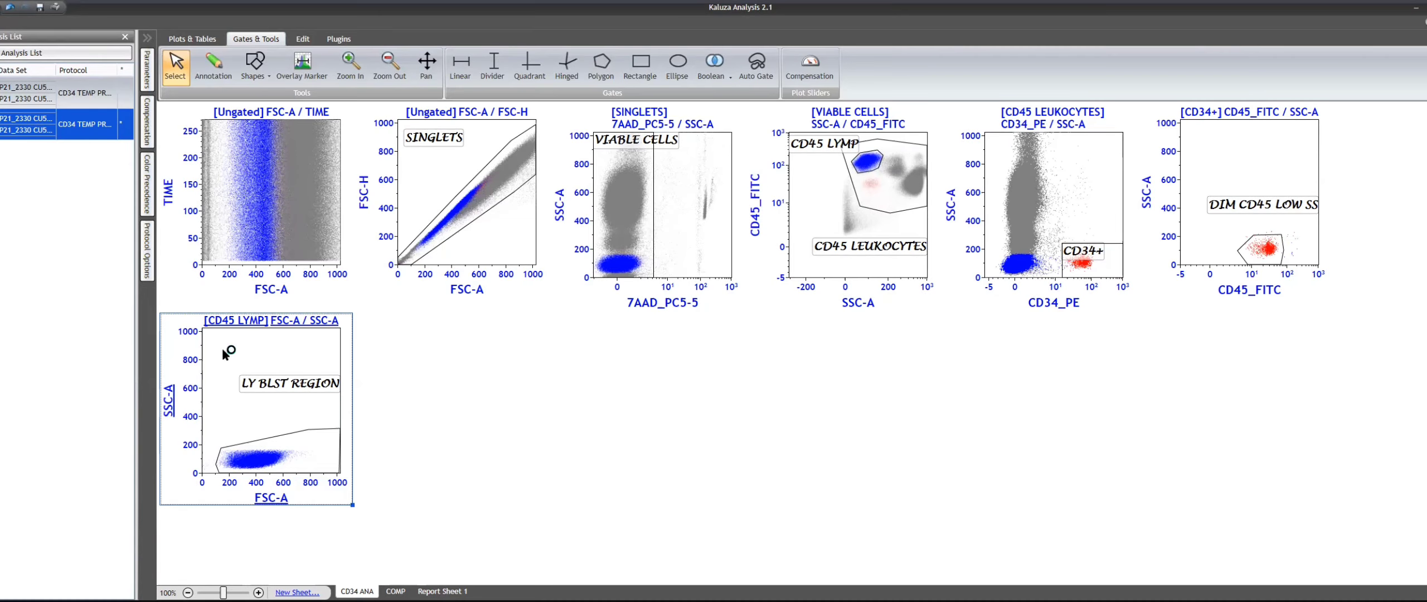
left_click_drag(221, 346, 513, 384)
left_click(472, 329)
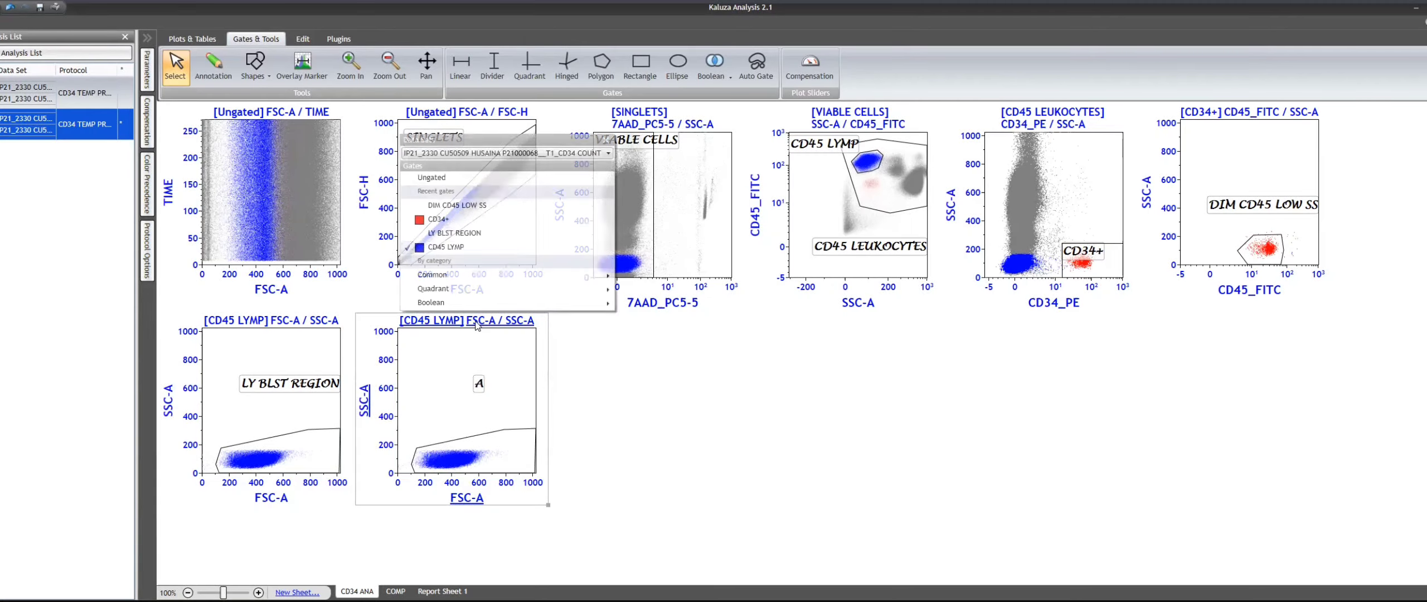
left_click(484, 205)
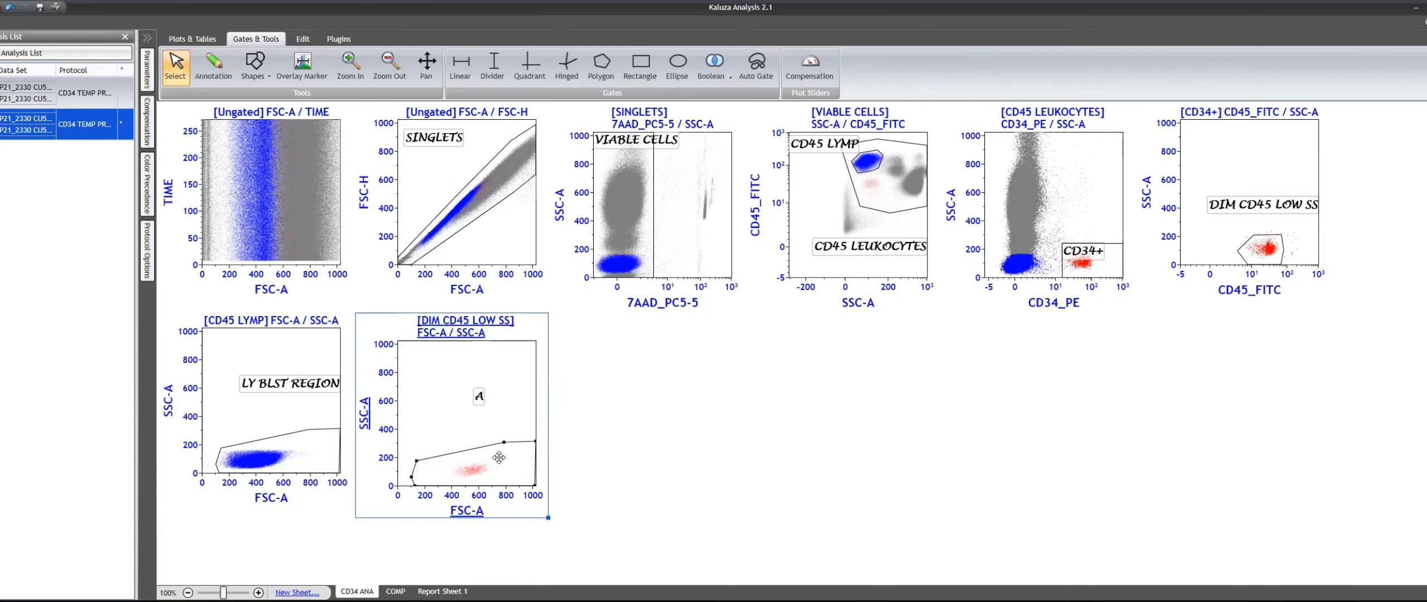
left_click(447, 329)
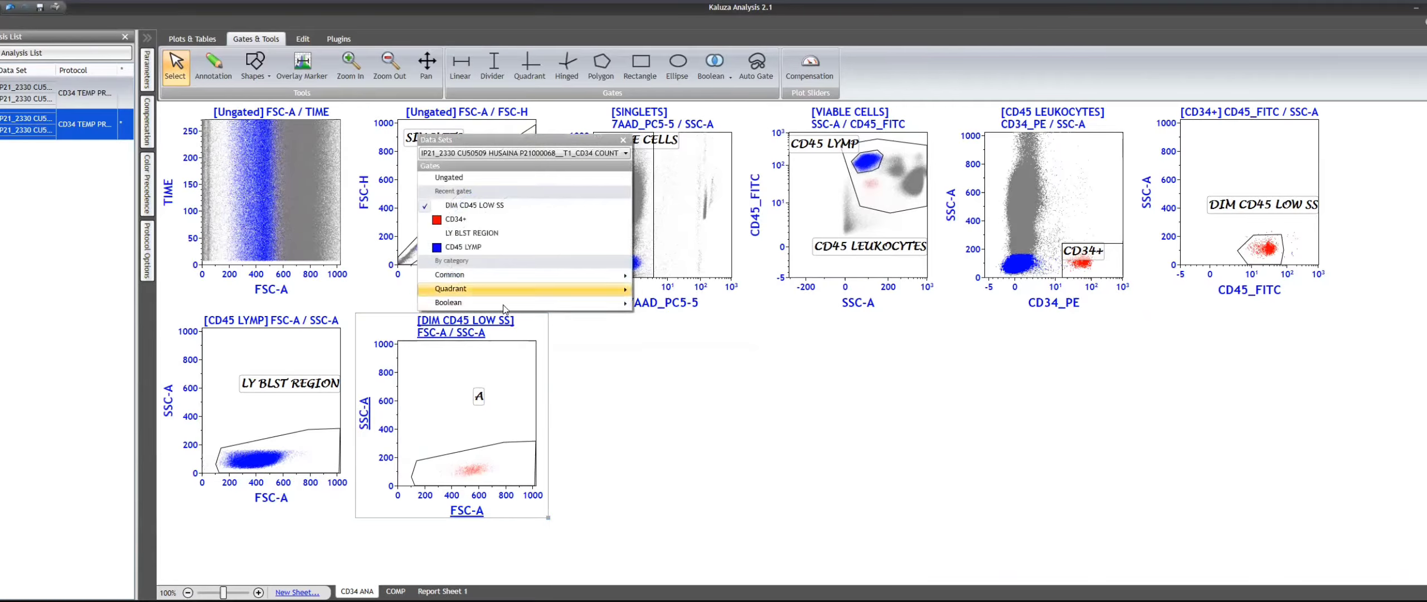
- Lower the plot resolution of the DIM CD45 LOW SS FSC-A / SSC-A plot to make its events stand out
left_click(549, 492)
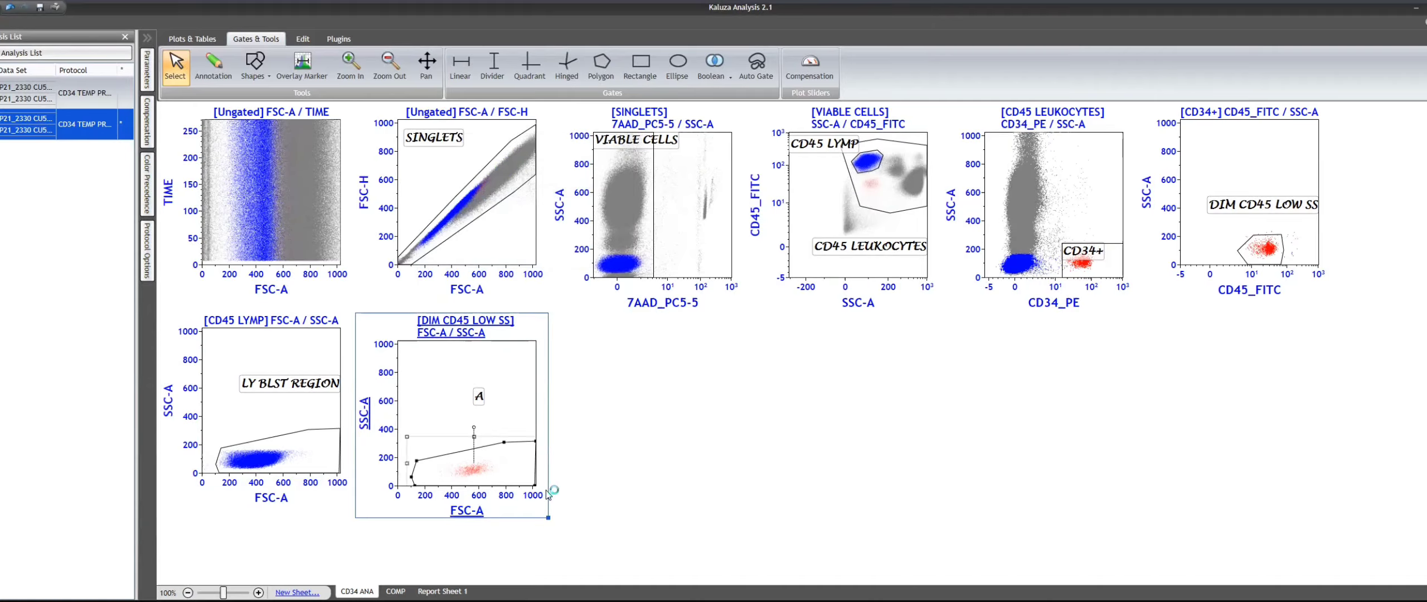
left_click(514, 394)
left_click(526, 417)
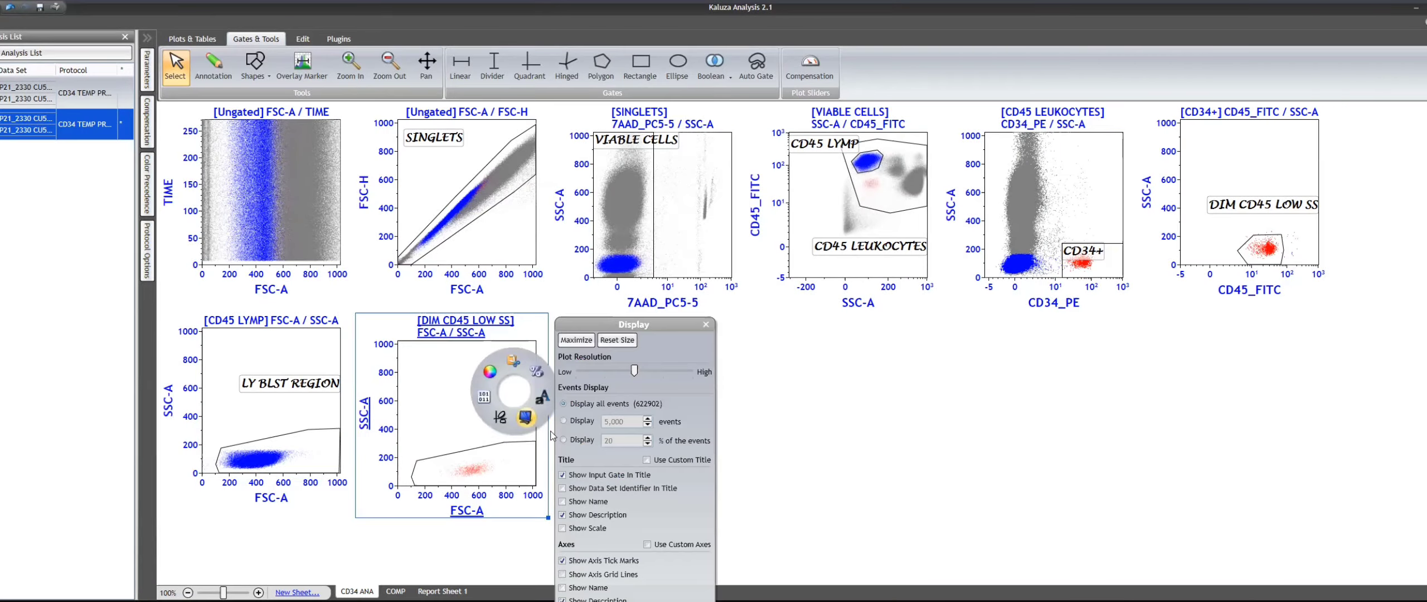
left_click(629, 372)
left_click(797, 416)
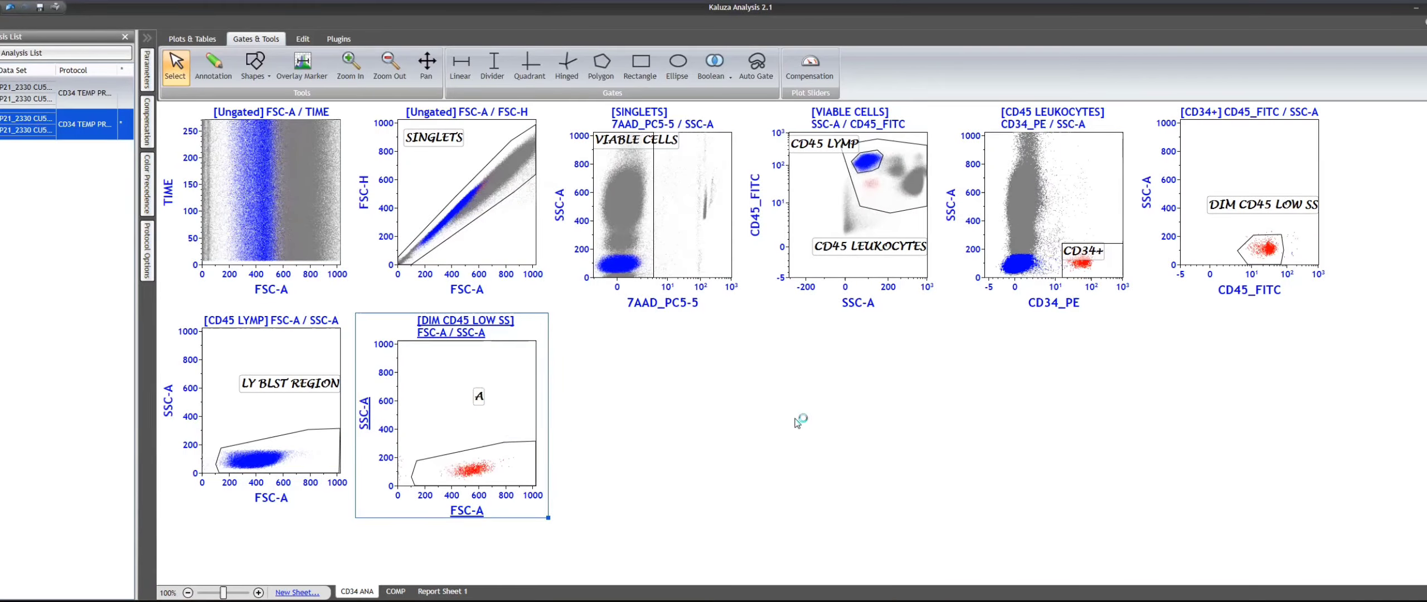
- Rename gate A on the DIM CD45 LOW SS plot as CD34+ HPC
left_click(491, 449)
left_click(511, 444)
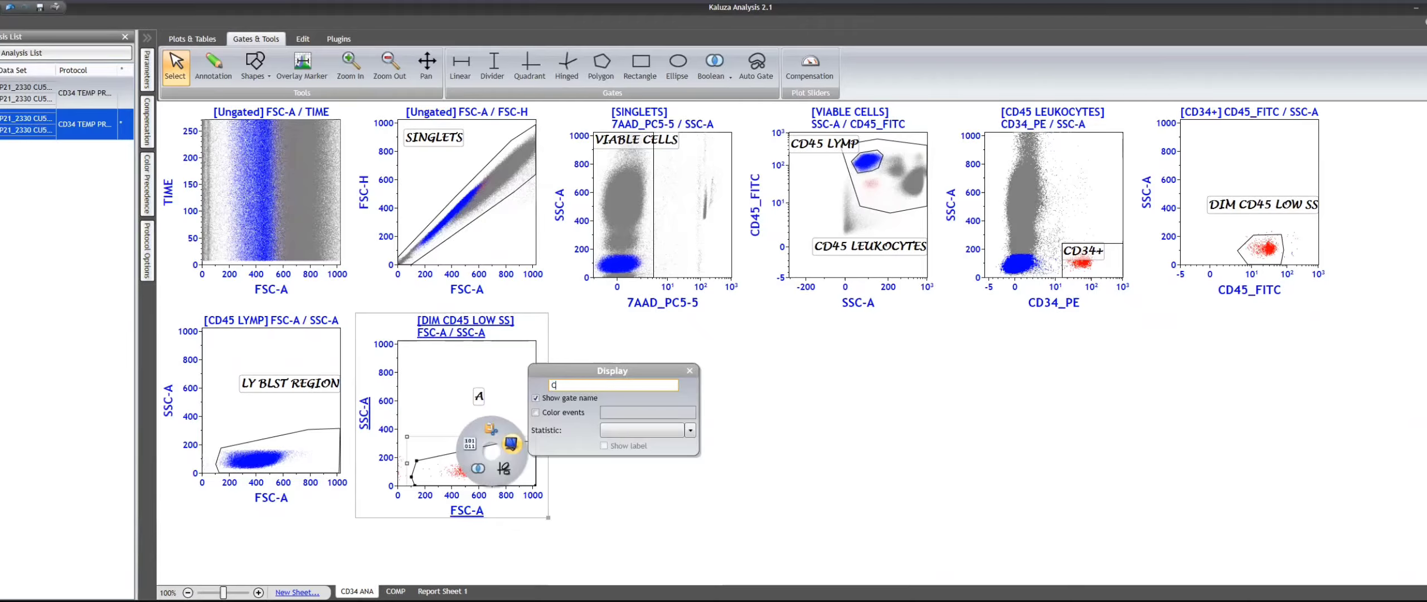
type("CD34+ HPC")
key("Return")
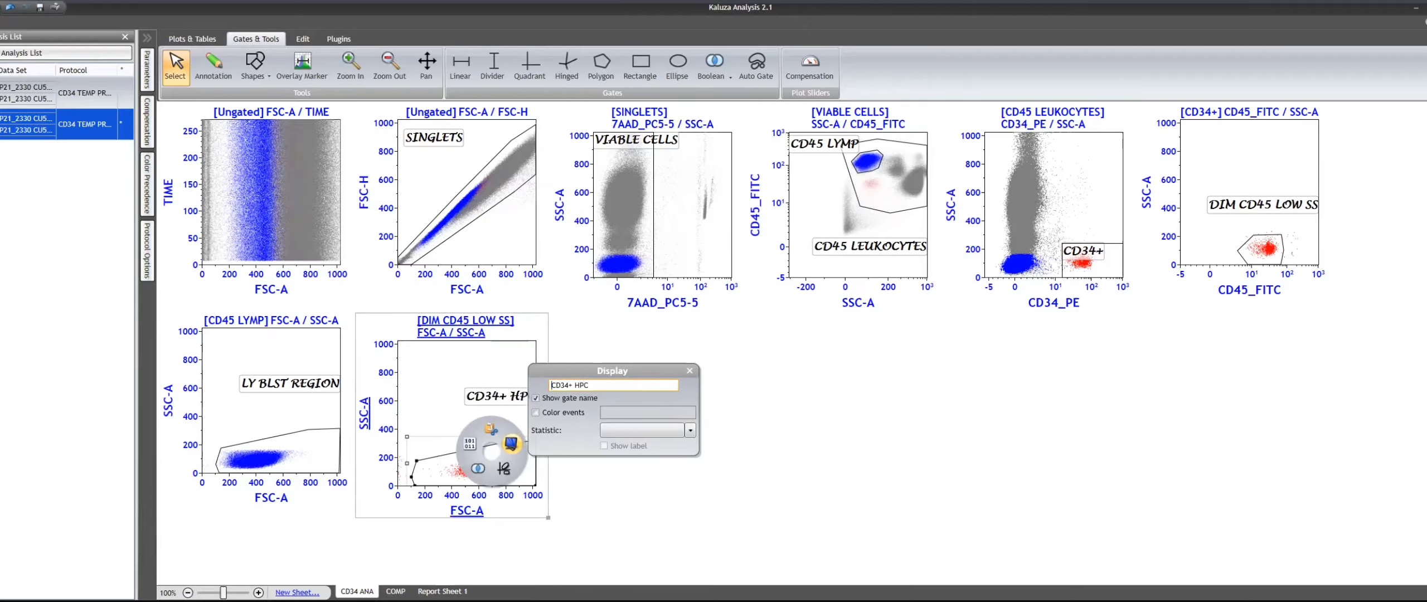
left_click(844, 480)
- Show the Number statistic with the CD34+ HPC gate label
left_click(486, 465)
right_click(486, 464)
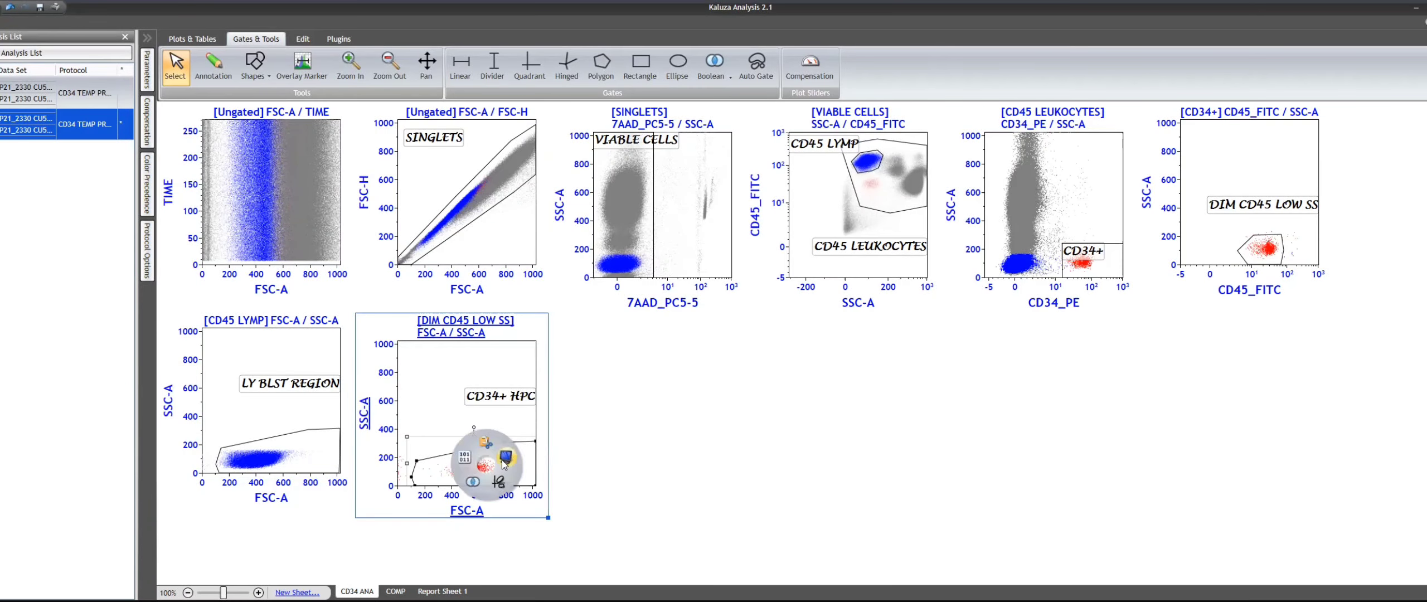
left_click(506, 457)
left_click(667, 444)
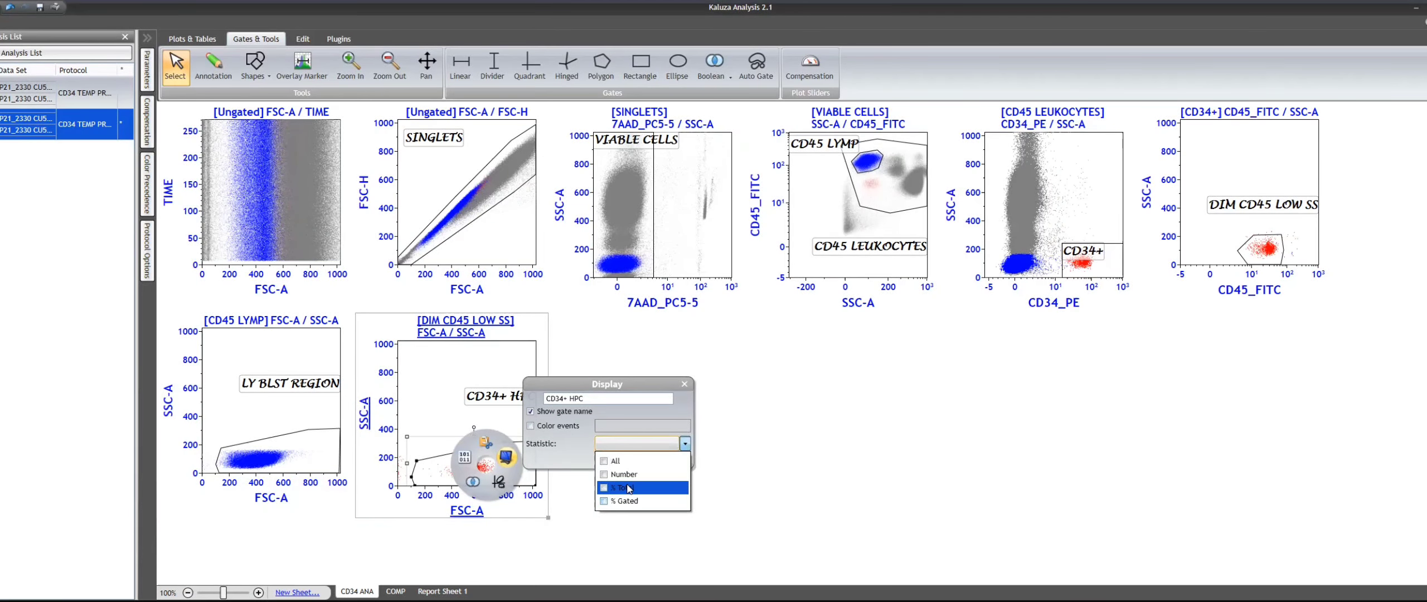
left_click(625, 466)
left_click(831, 456)
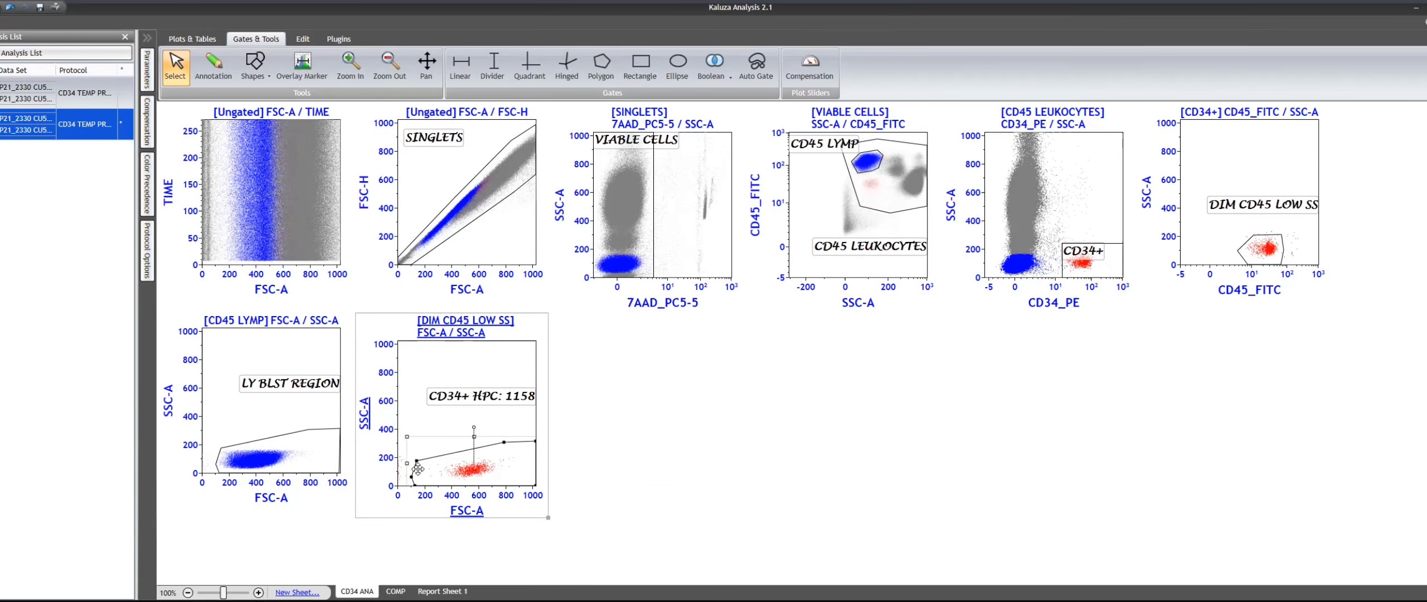
- Examine the CD34+ HPC gate on the enlarged DIM CD45 LOW SS plot, then restore the sheet view
left_click(426, 362)
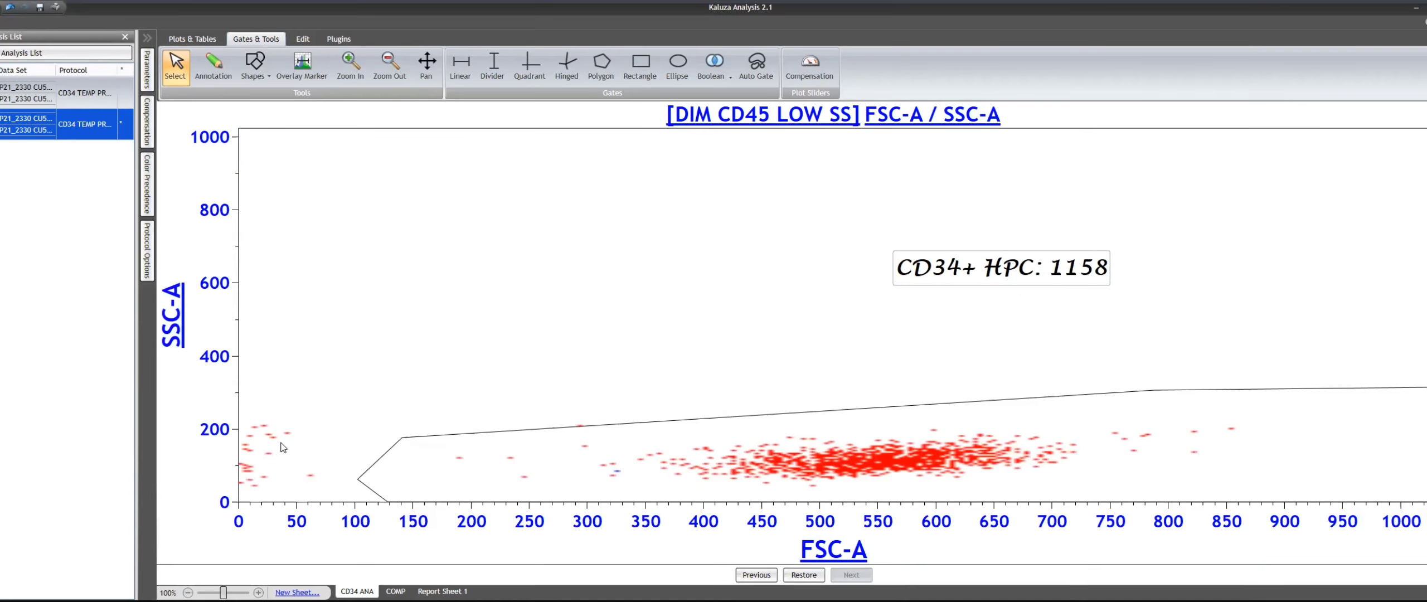
left_click(799, 580)
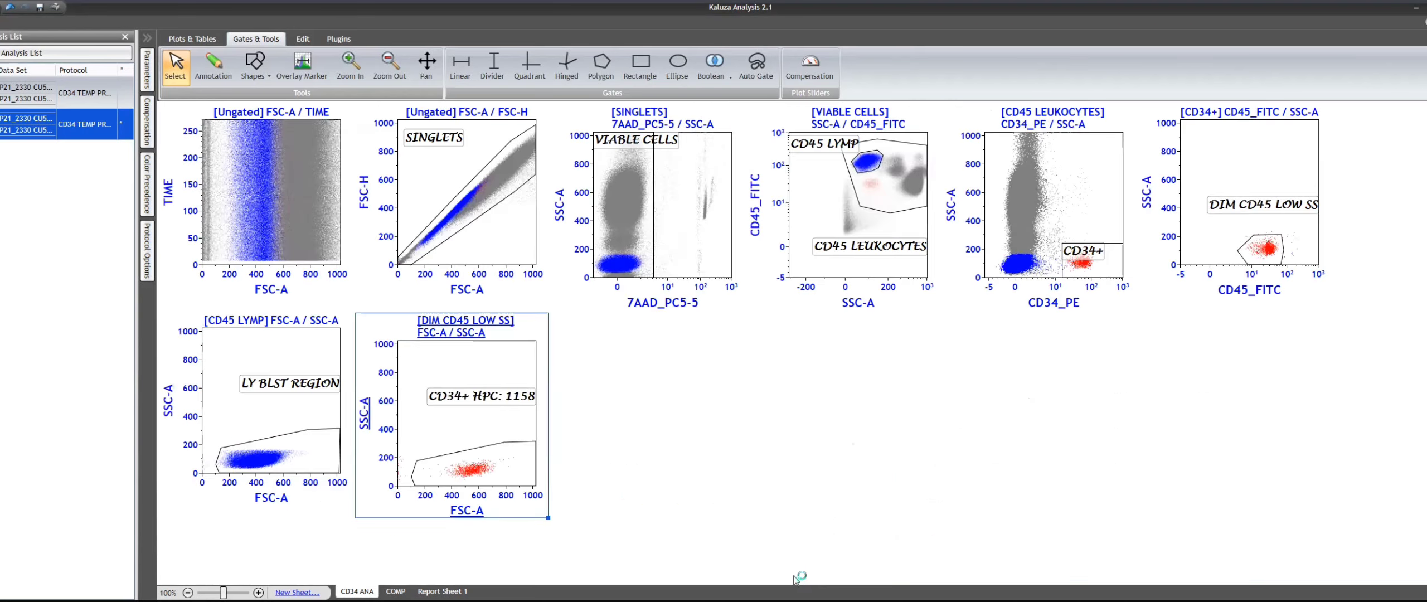
left_click(732, 456)
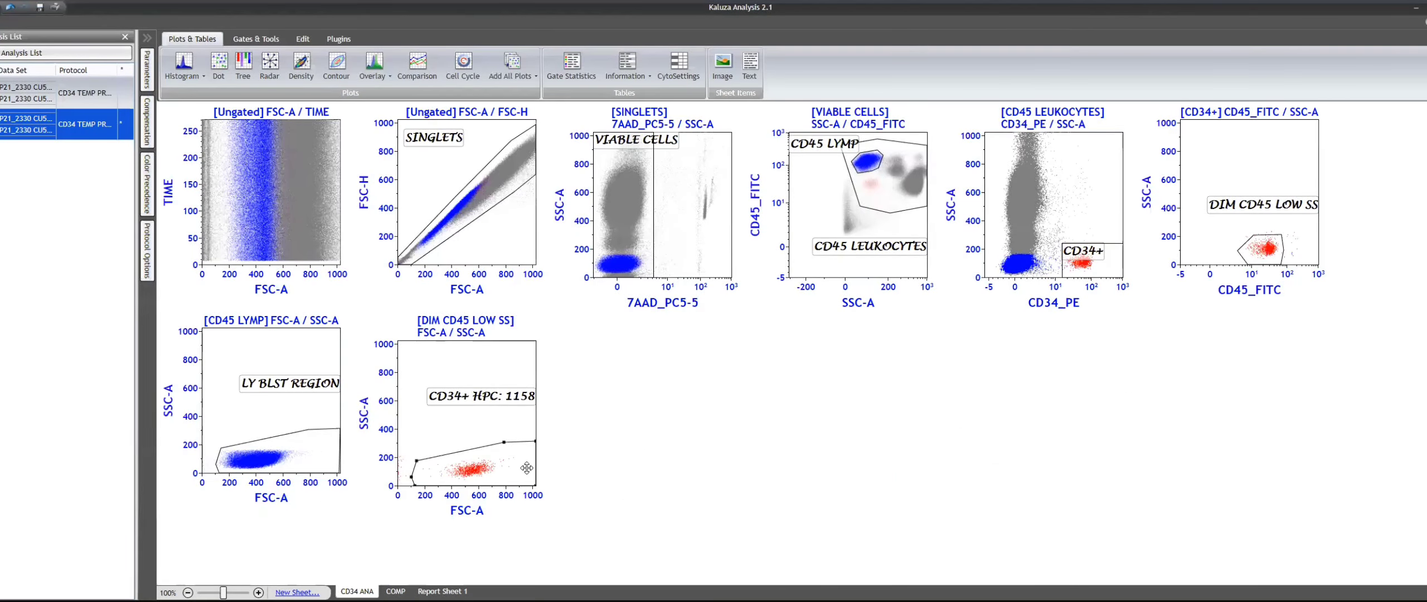
left_click(535, 441)
left_click_drag(536, 441, 490, 471)
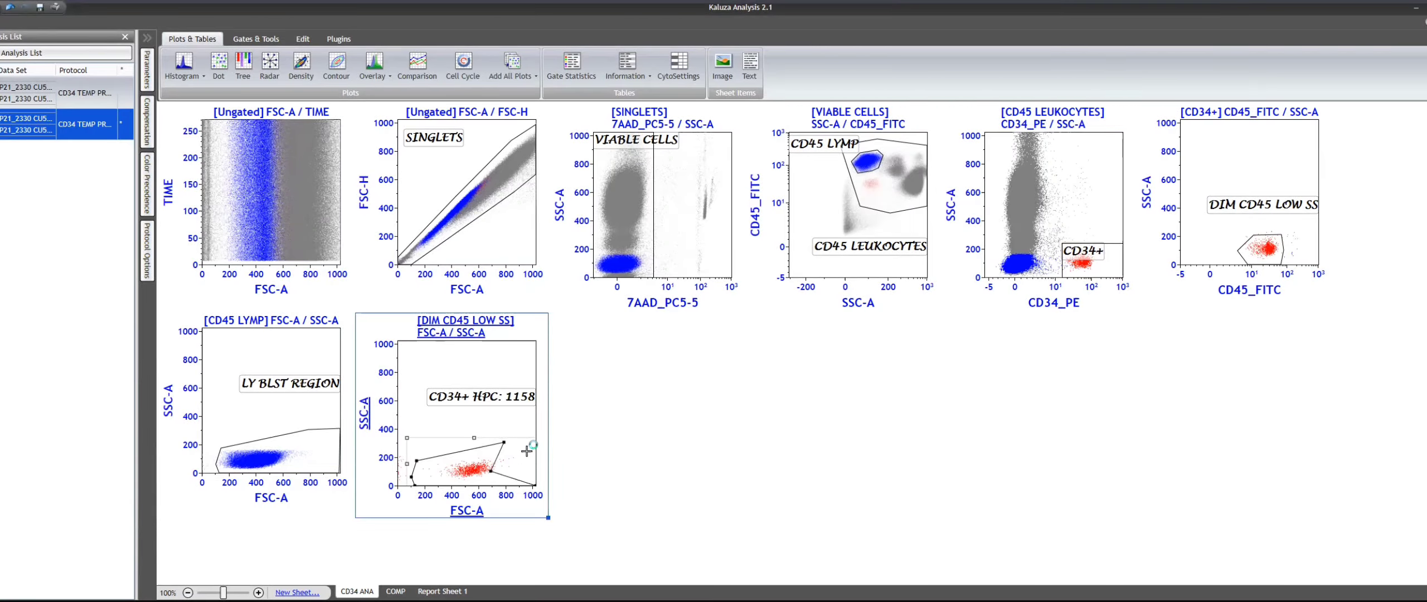
key("ctrl+z")
left_click(693, 463)
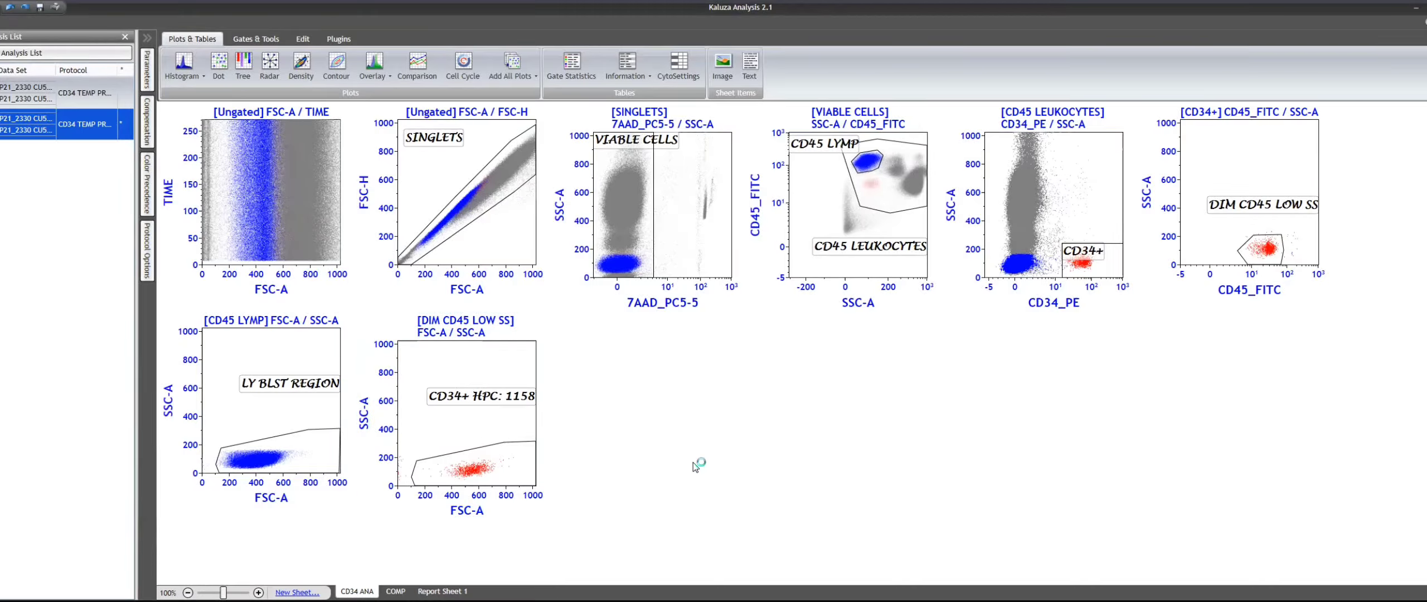
- Paste a copy of the ungated FSC-A / TIME plot and change its X axis to CD45_FITC on the Logicle scale
left_click(286, 201)
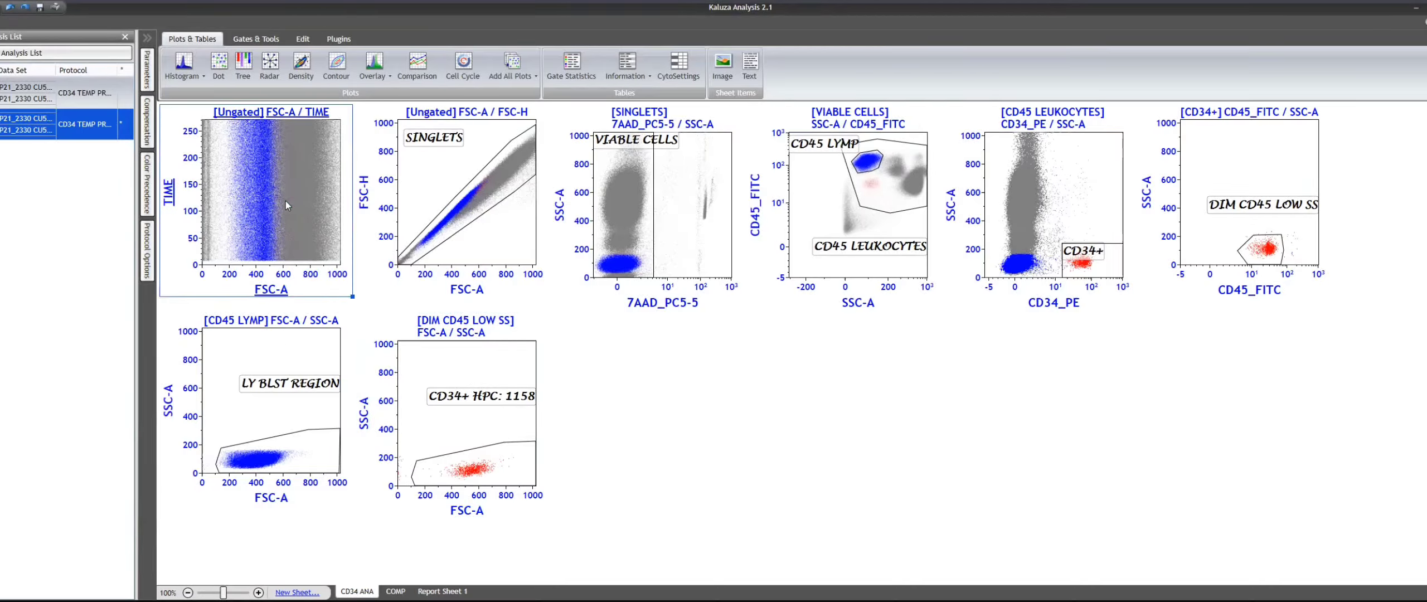
left_click(664, 425)
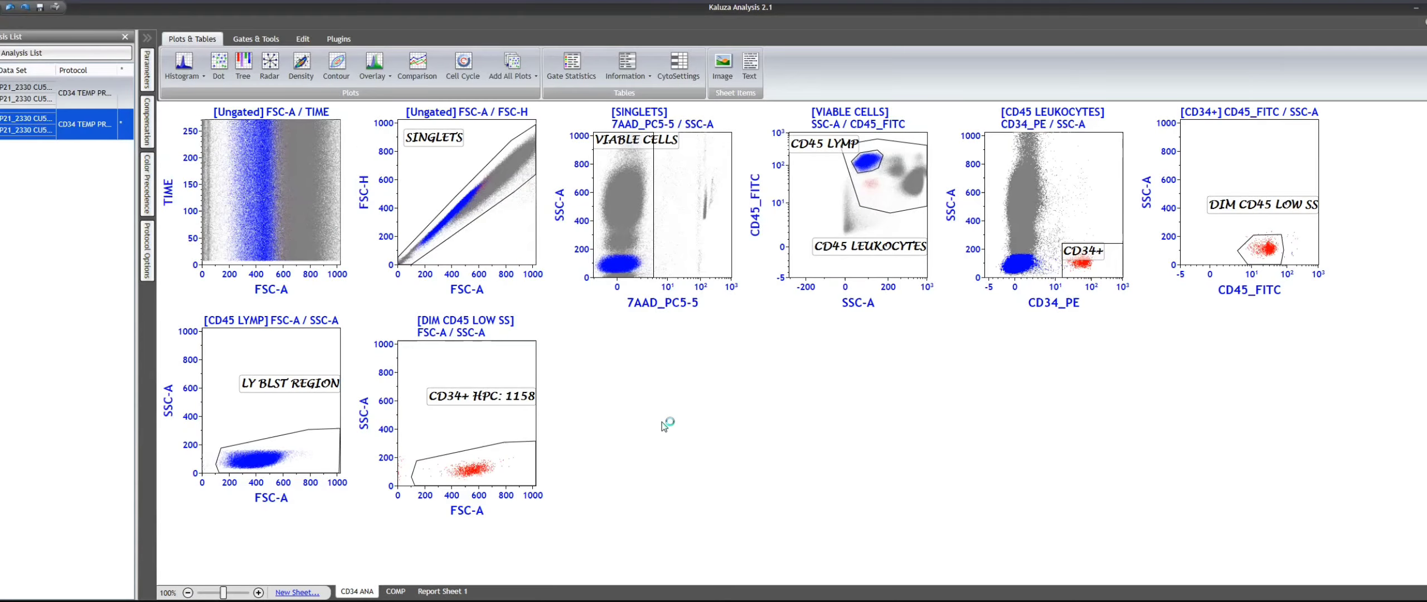
key("ctrl+v")
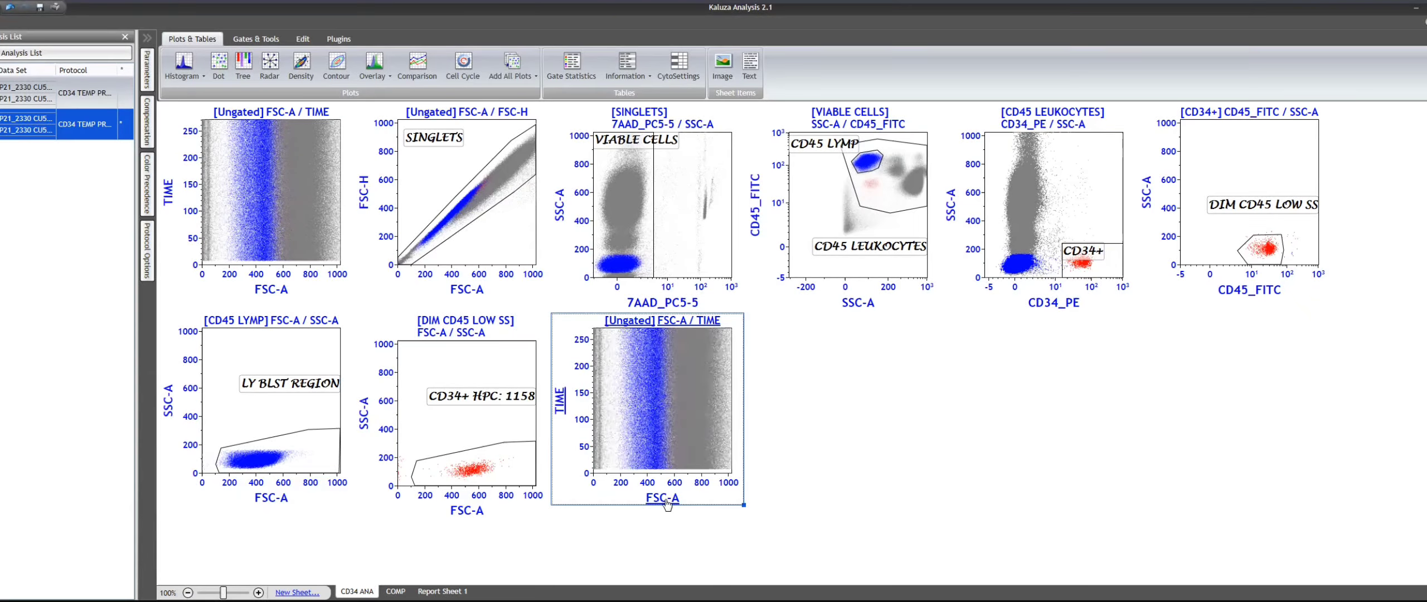
left_click(662, 504)
mouse_move(697, 338)
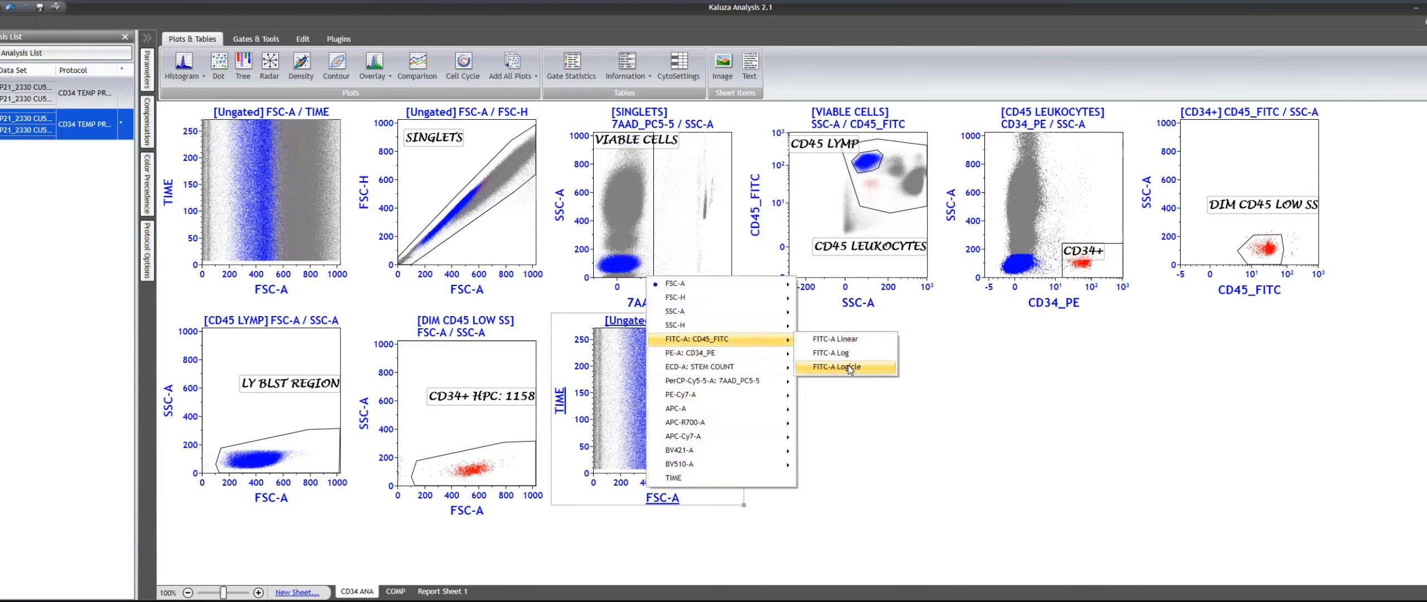
left_click(836, 368)
- Change the pasted plot's Y axis to CD34_PE on the Logicle scale and lower its plot resolution
left_click(559, 418)
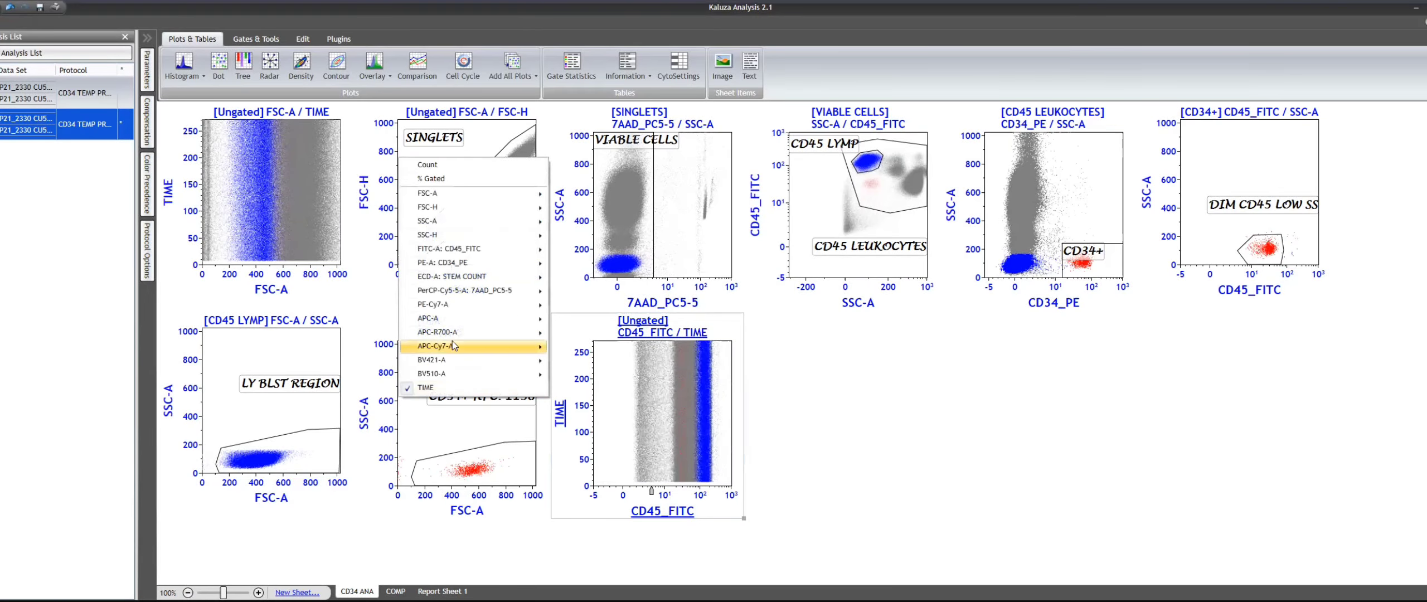
mouse_move(473, 269)
left_click(591, 290)
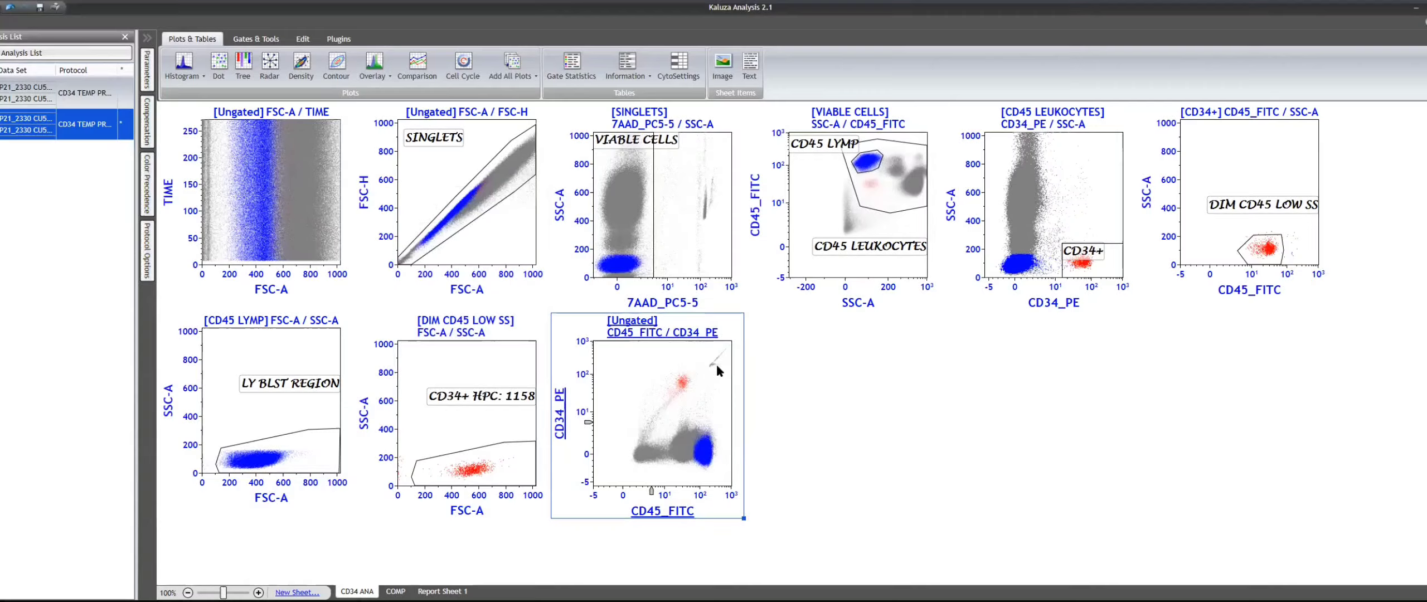
right_click(707, 400)
left_click(727, 426)
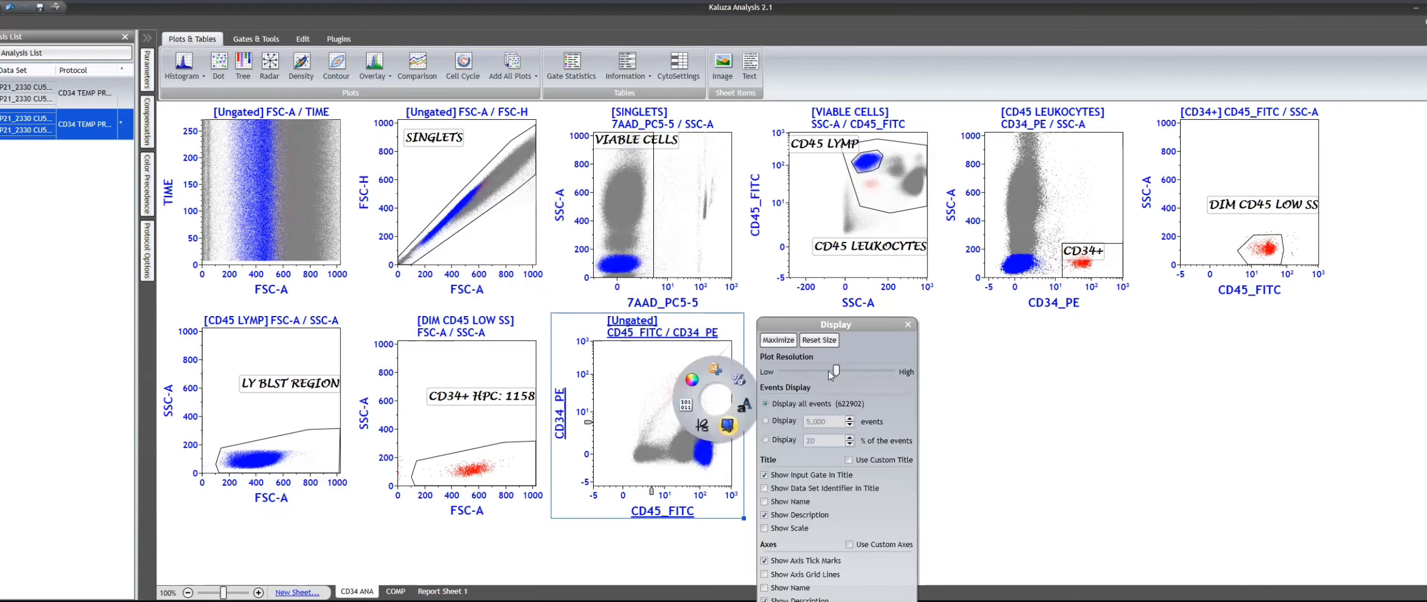
left_click(829, 371)
left_click(1010, 418)
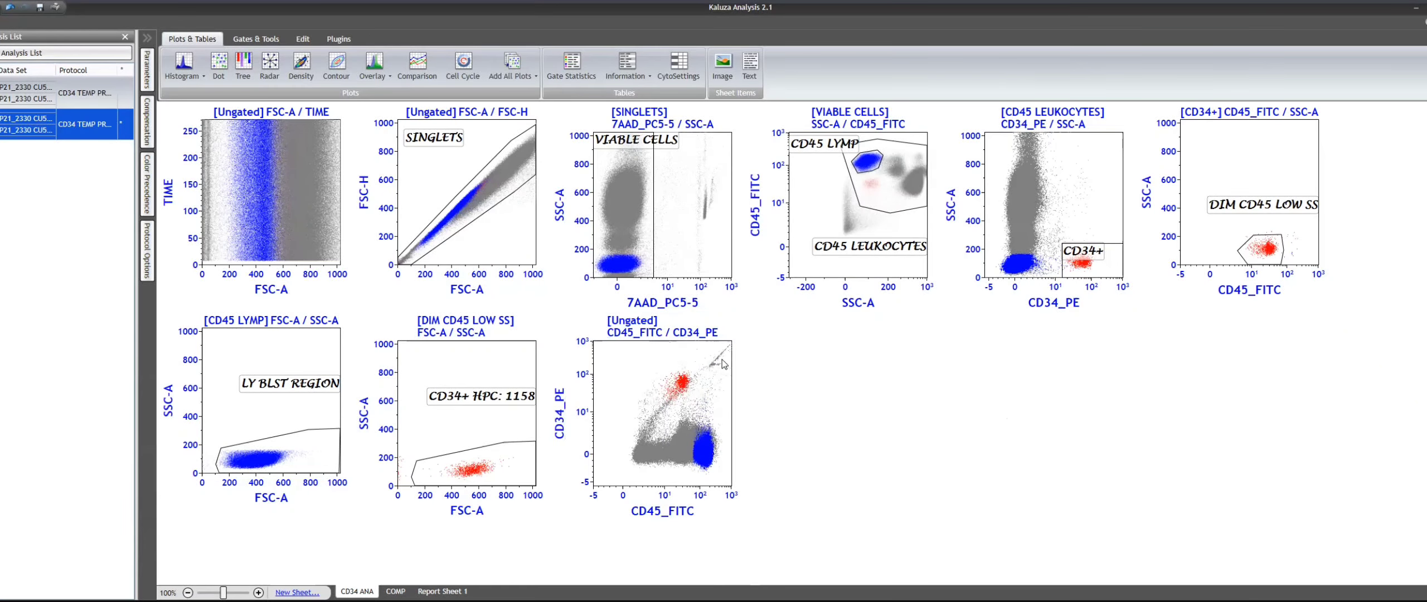
- Try 7AAD_PC5-5 and BV421-A on the Logicle scale as the Y axis of the ungated CD45_FITC plot
left_click(560, 424)
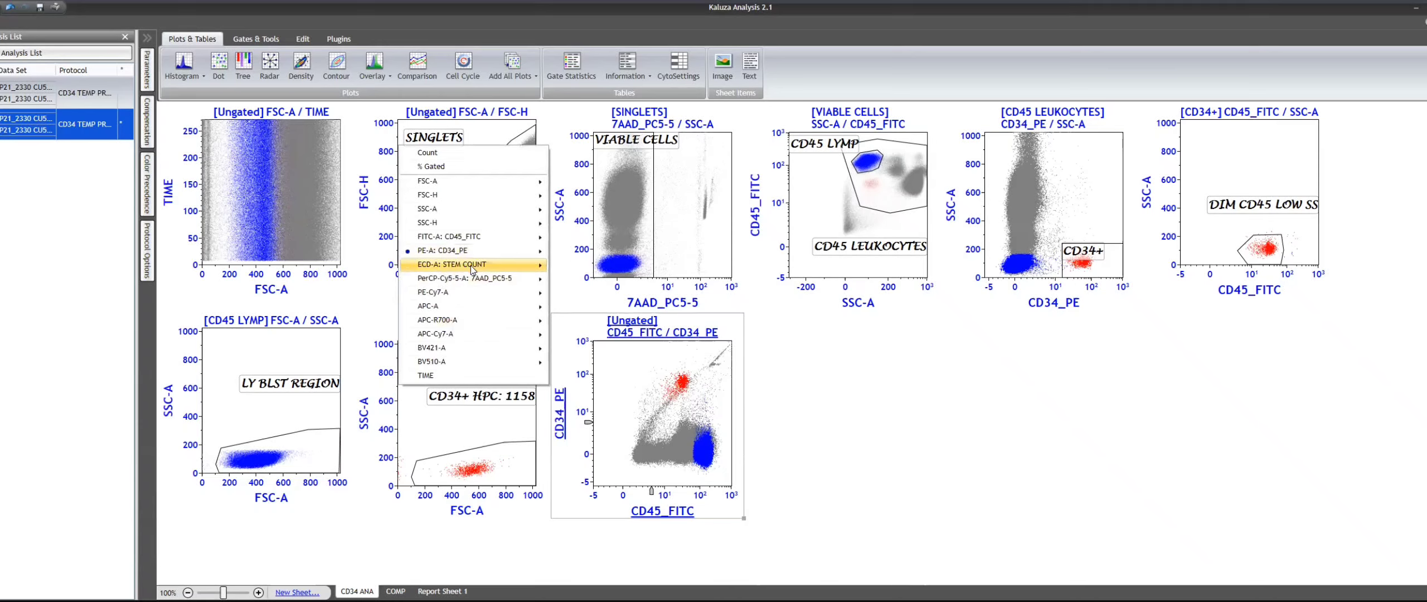
mouse_move(466, 279)
left_click(596, 280)
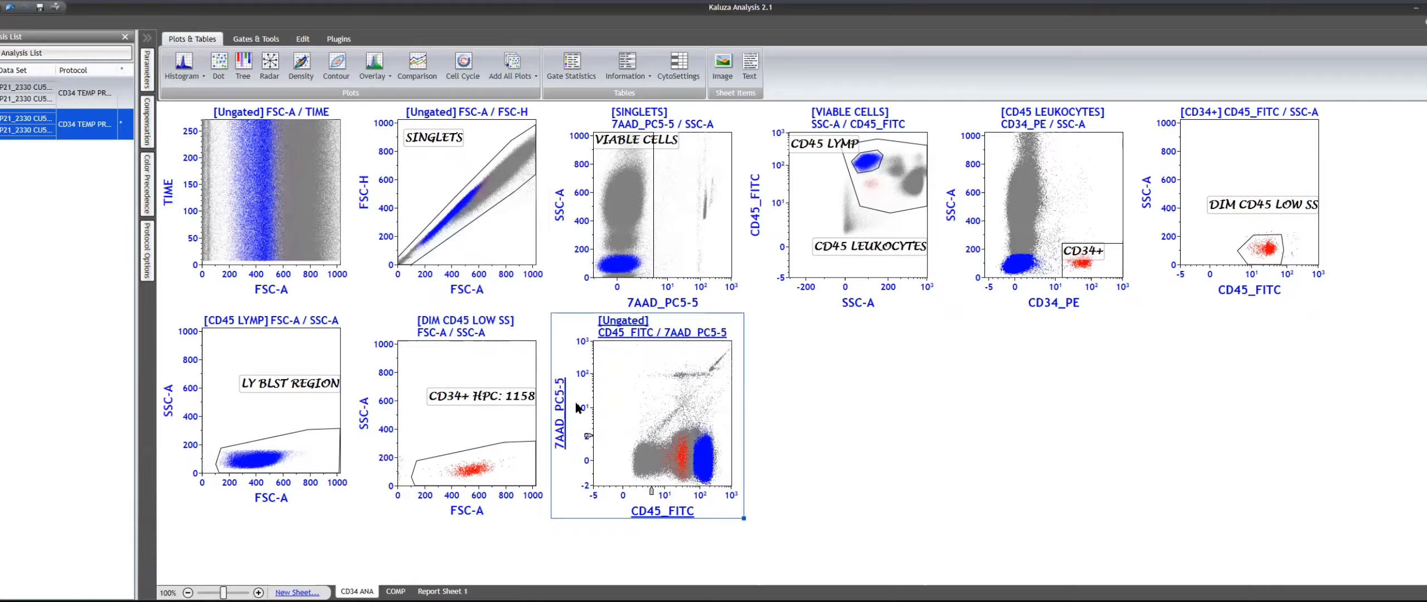
left_click(561, 426)
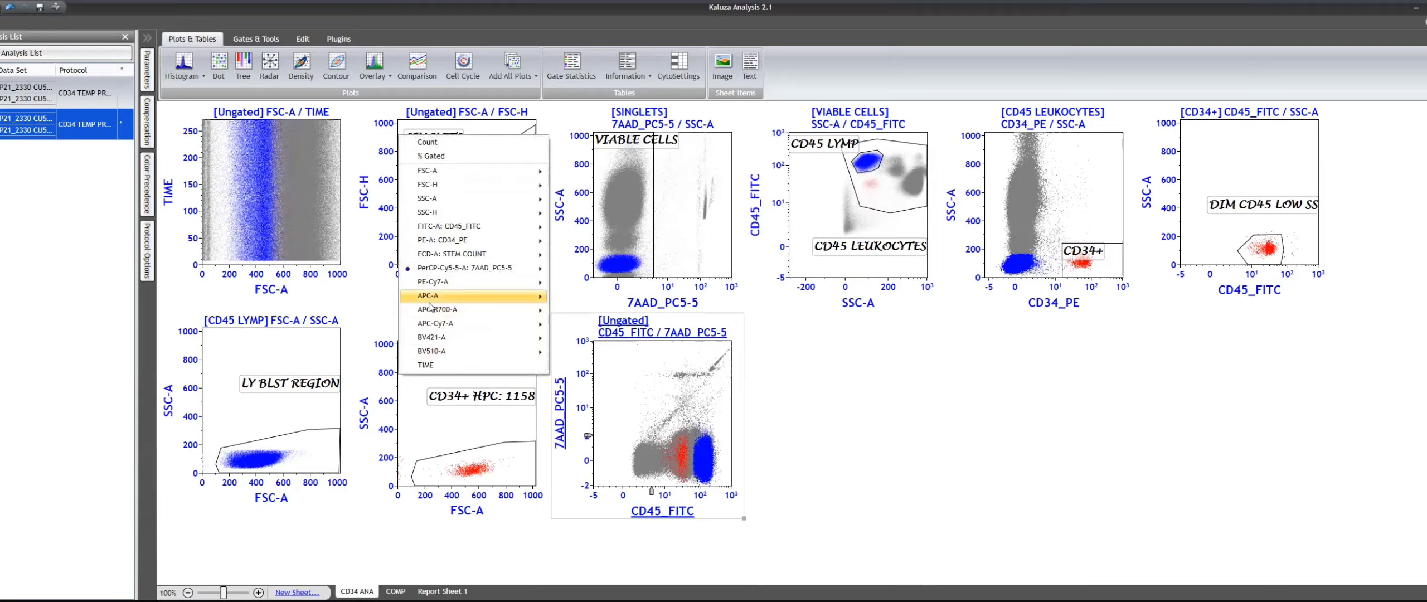
mouse_move(451, 340)
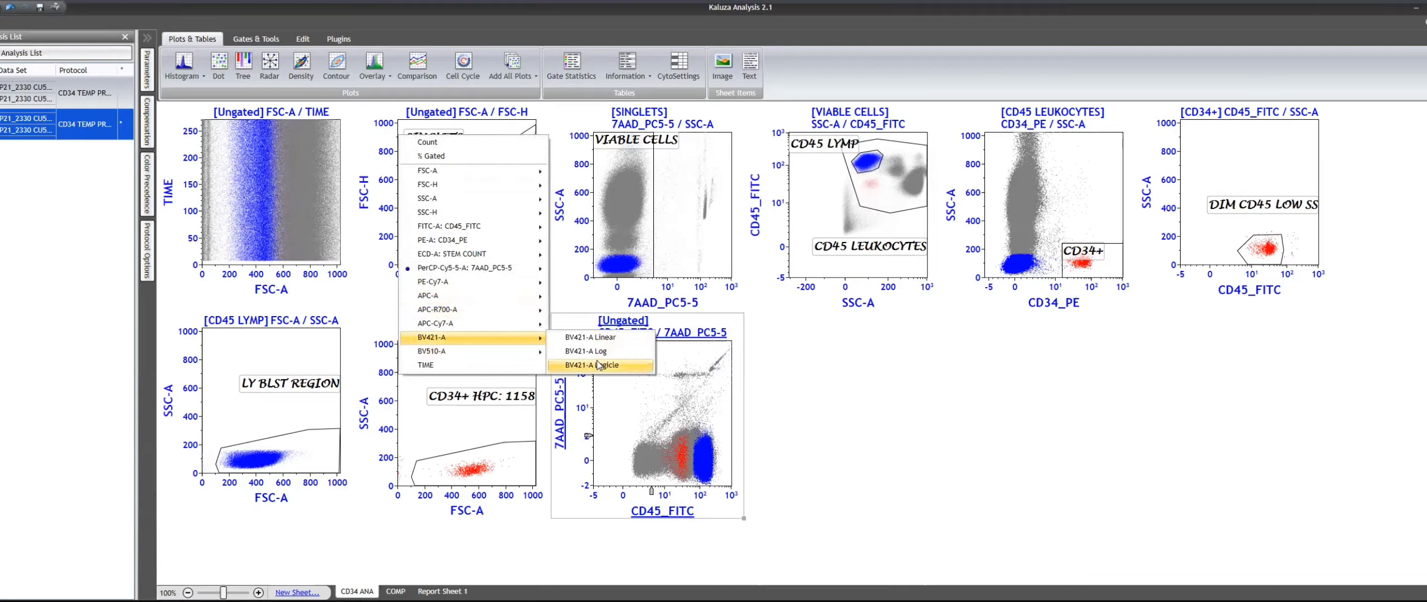
left_click(599, 365)
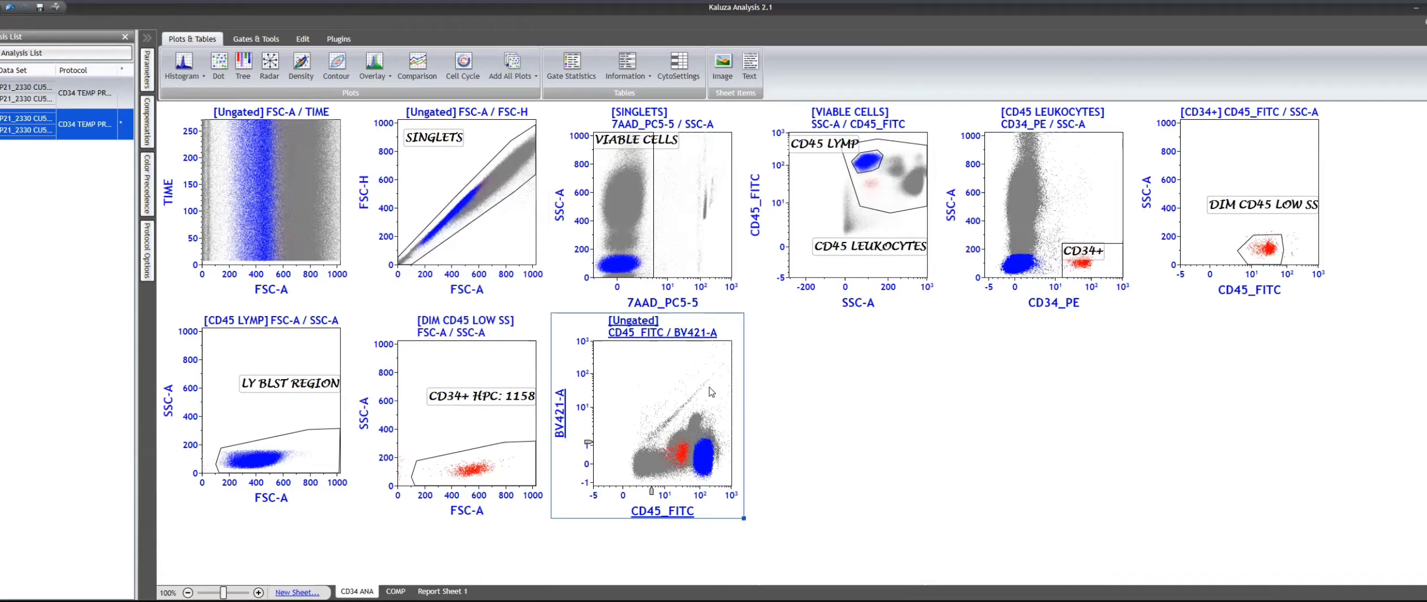
- Change the ungated plot's Y parameter to APC-A Logicle and swap the axes to show APC-A / CD45_FITC
left_click(560, 421)
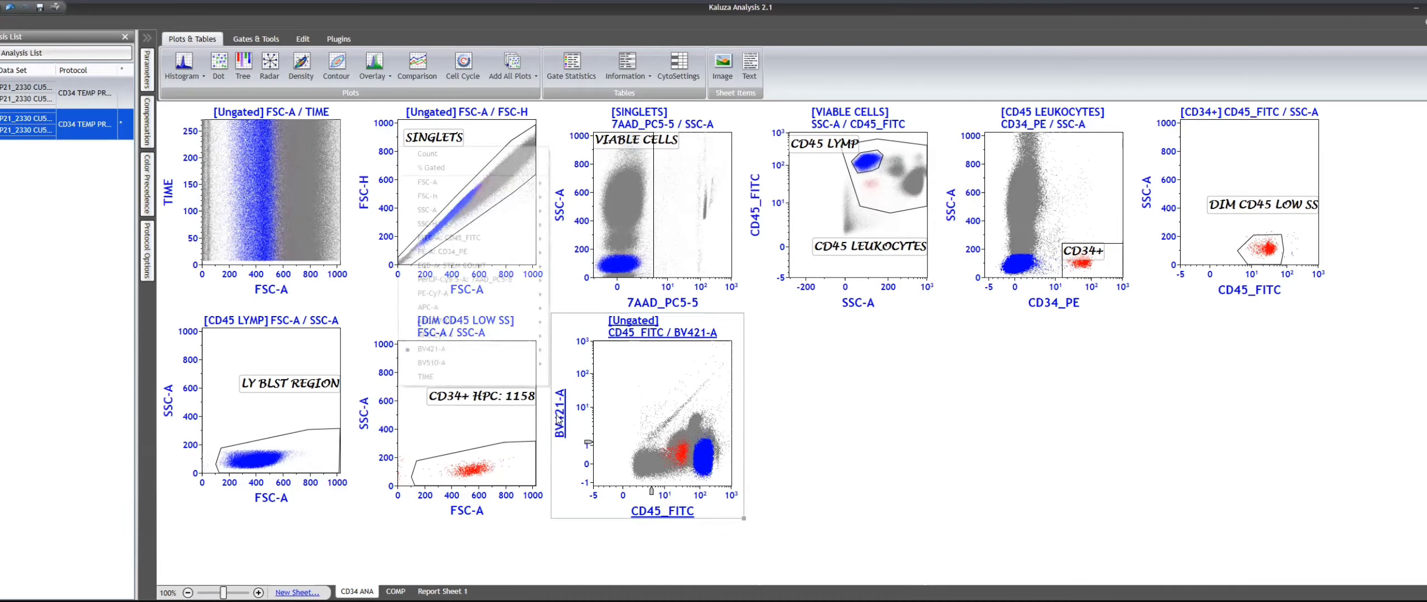
mouse_move(434, 311)
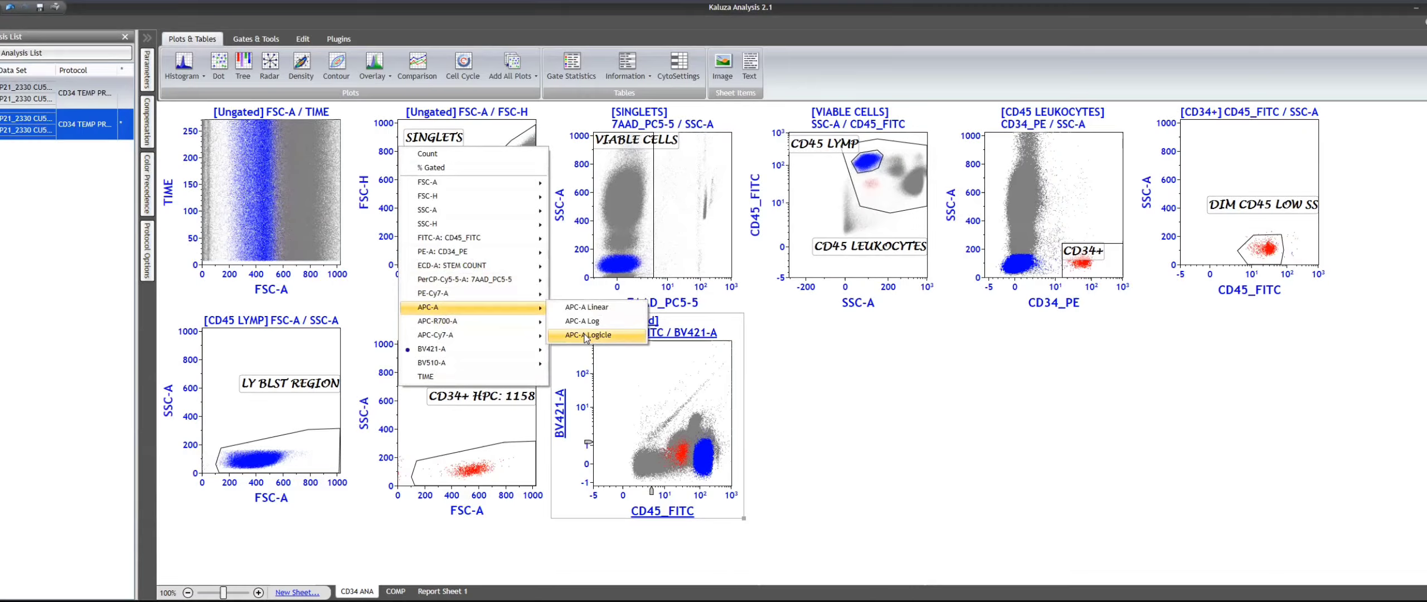
left_click(602, 338)
right_click(666, 392)
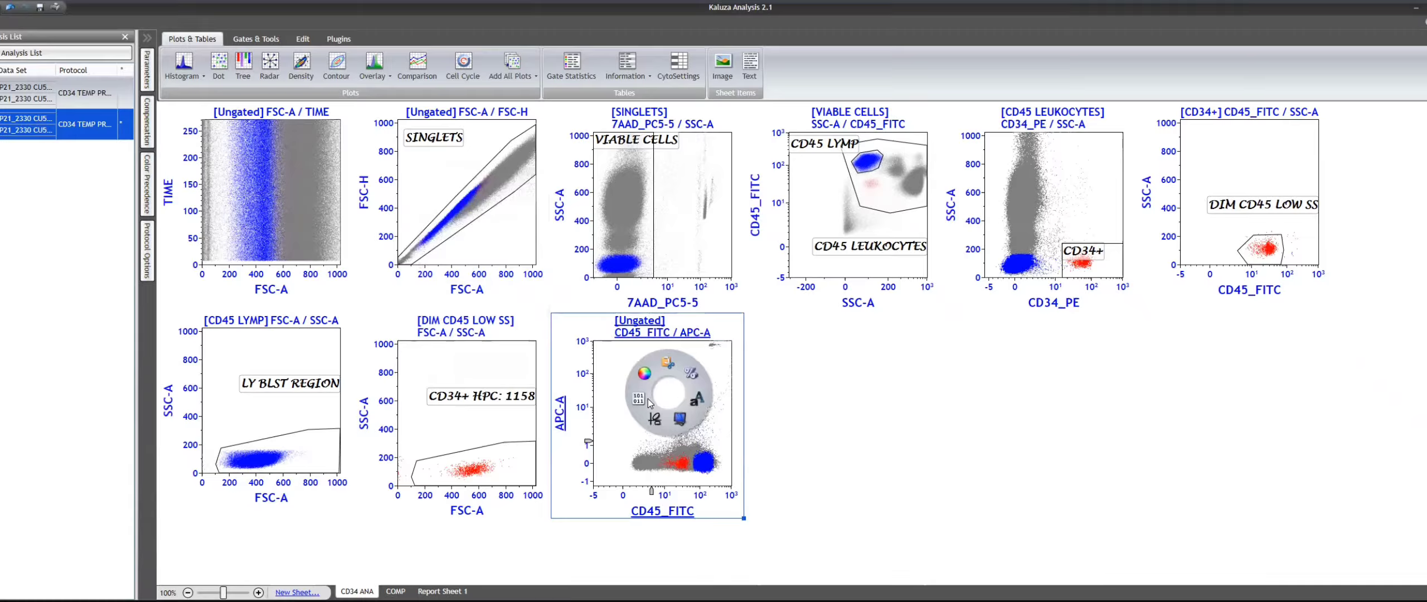
left_click(639, 398)
left_click(397, 601)
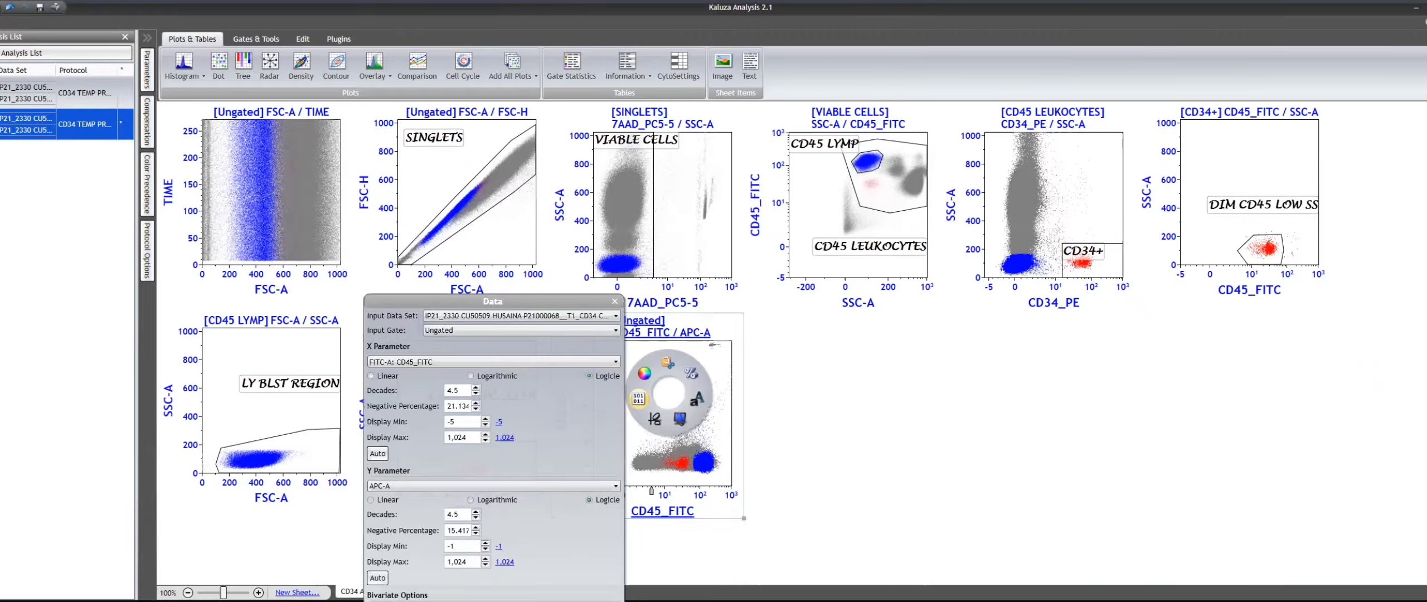
left_click(712, 433)
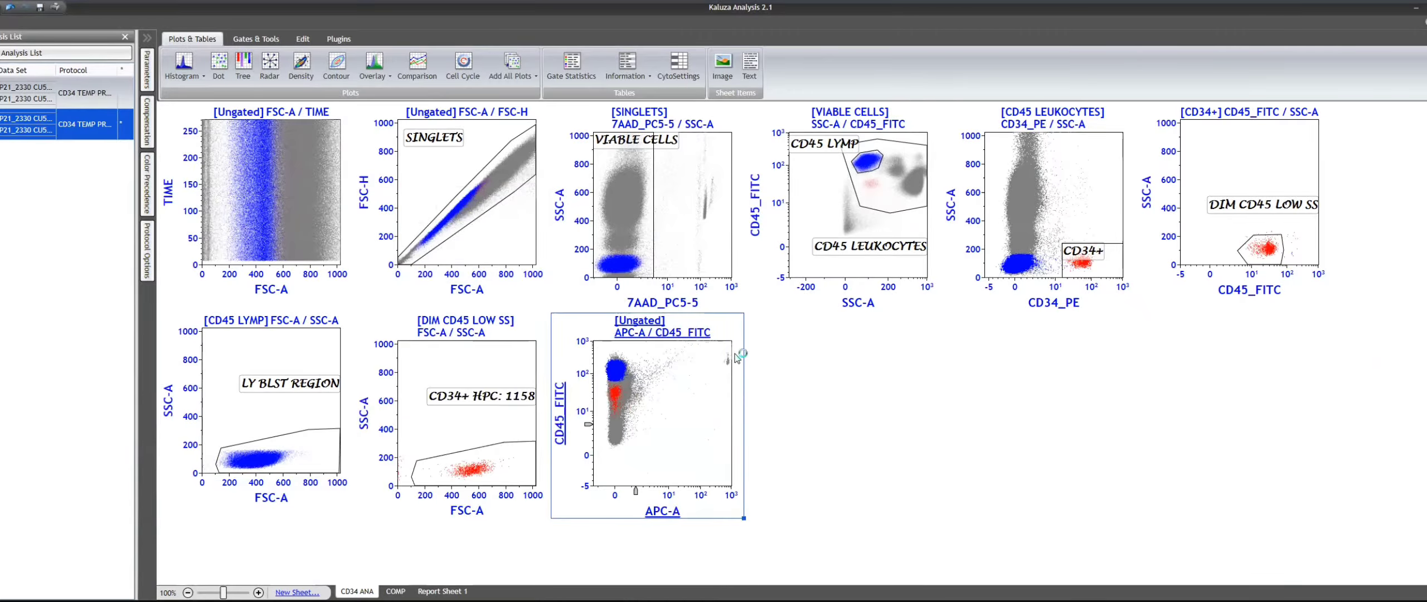
- Draw a rectangle gate around the small cluster with high APC-A and high CD45_FITC on the ungated plot
left_click(257, 40)
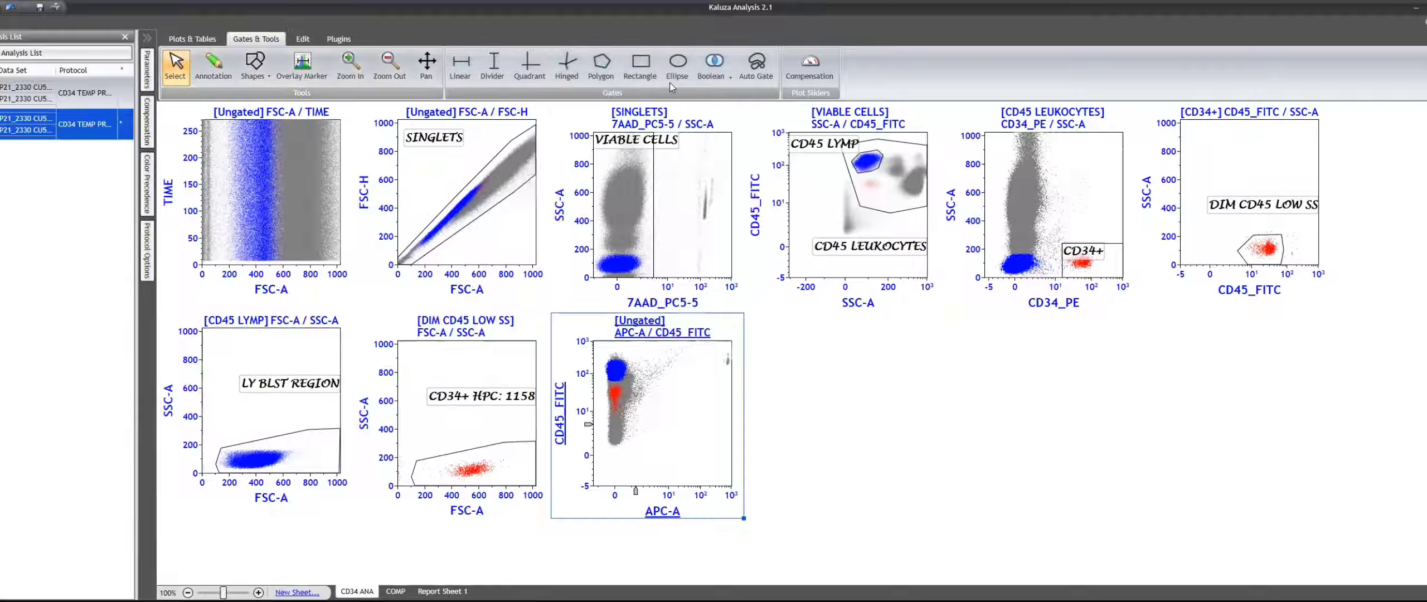
left_click(640, 65)
left_click_drag(717, 346, 750, 387)
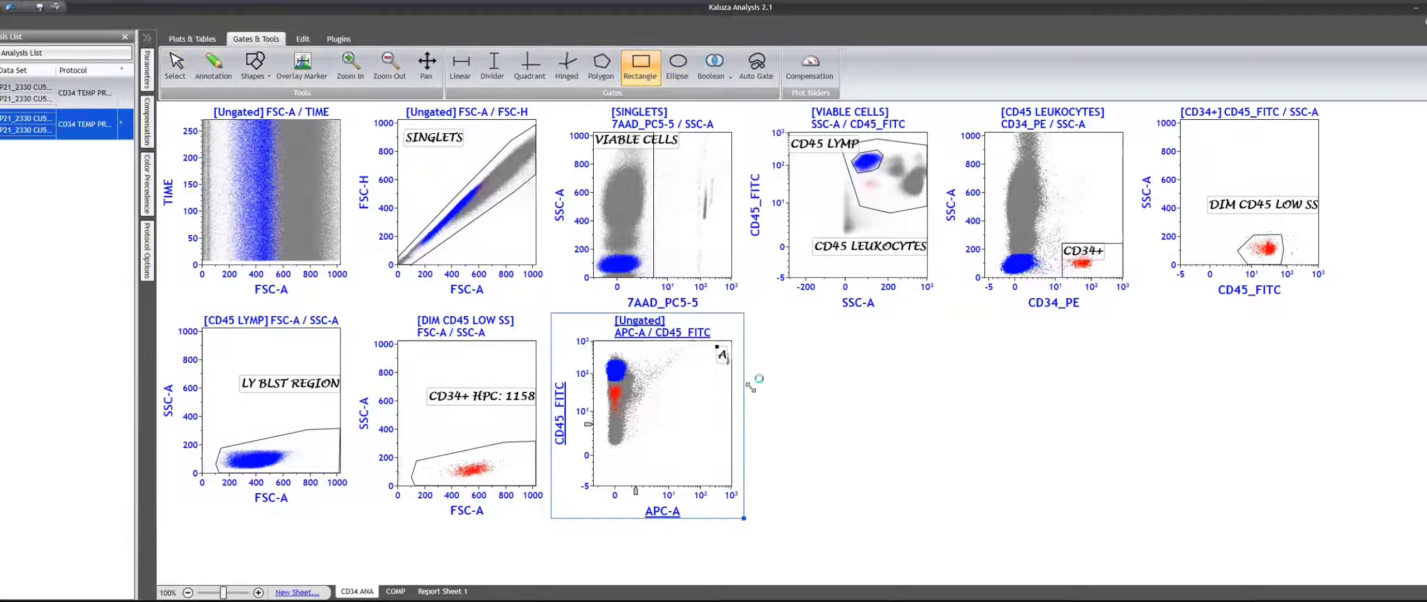
- Name the rectangle gate BEADS, color its events dark purple, and move its label below the gate
right_click(723, 368)
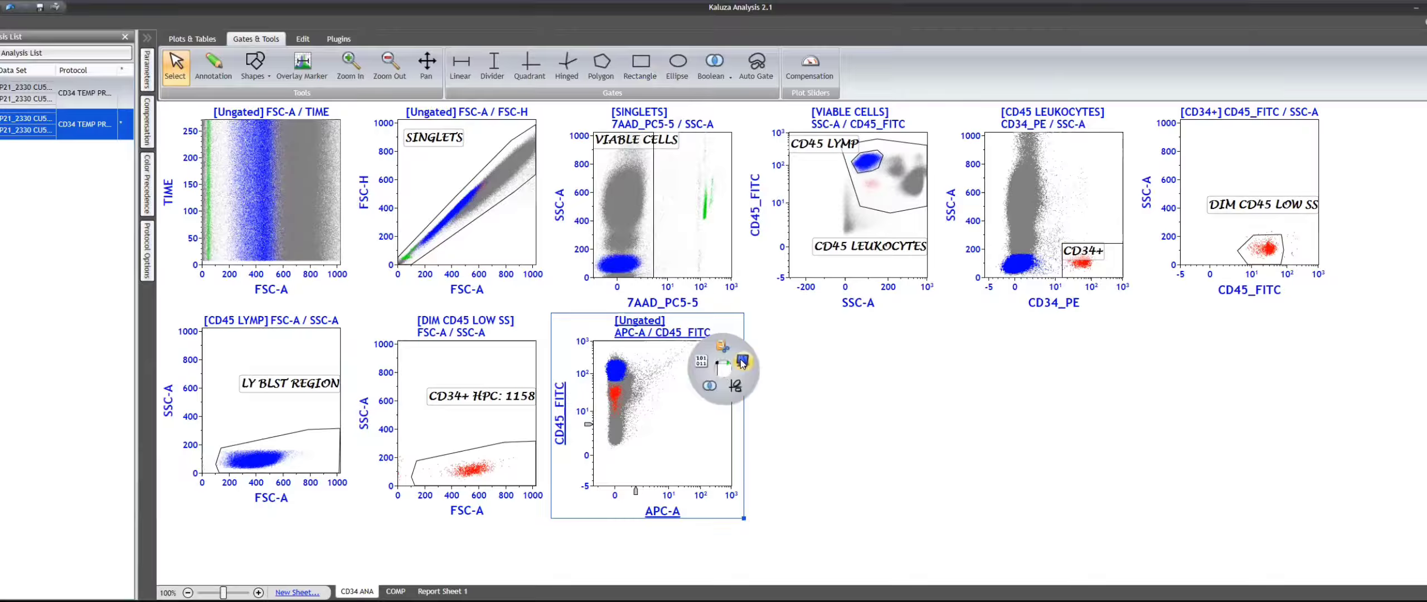
left_click(742, 362)
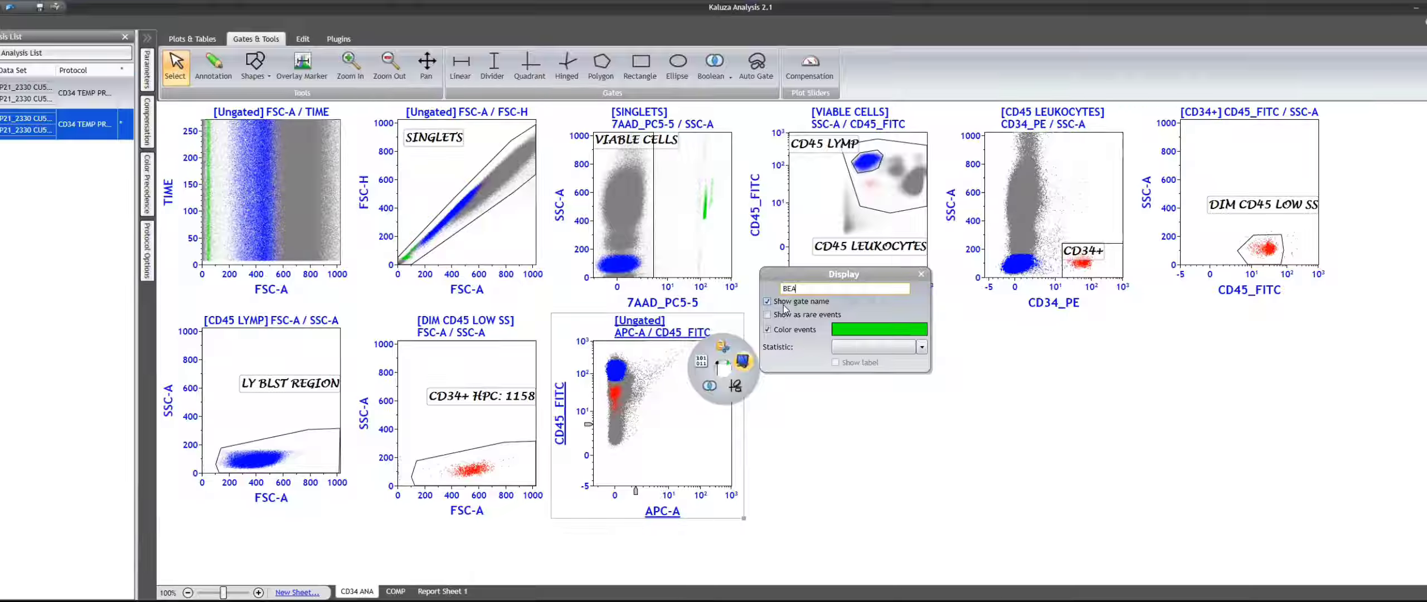
left_click(888, 330)
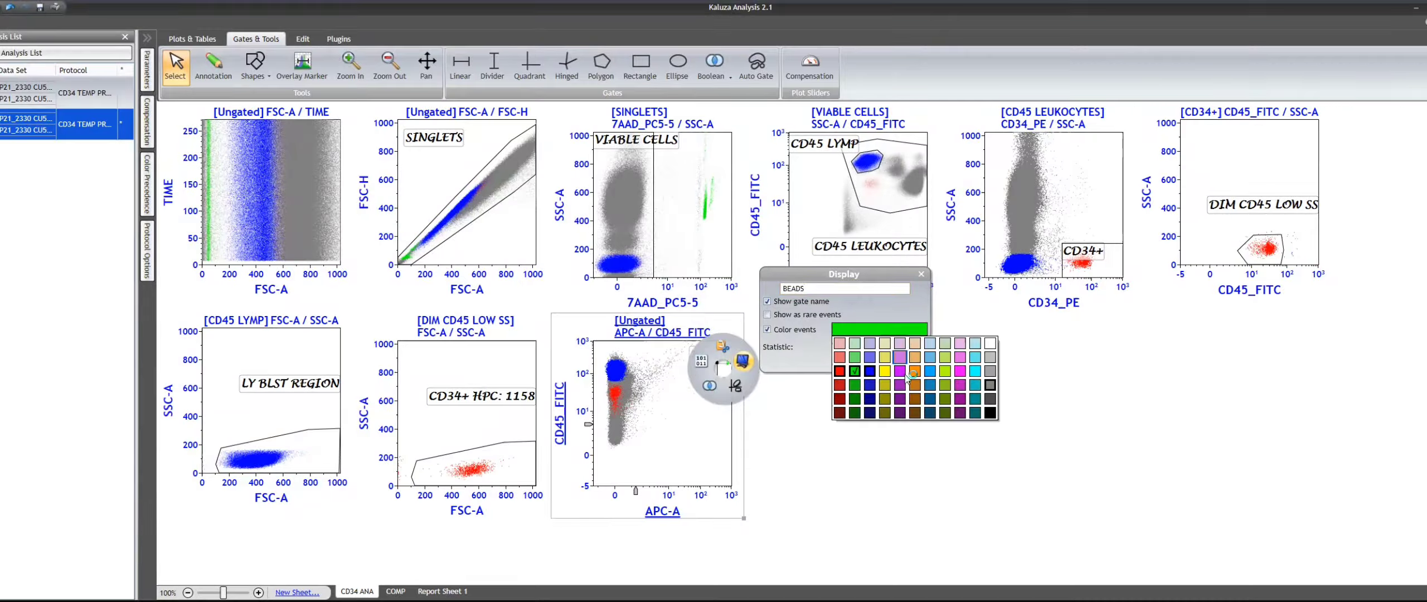
left_click(903, 415)
left_click(1027, 460)
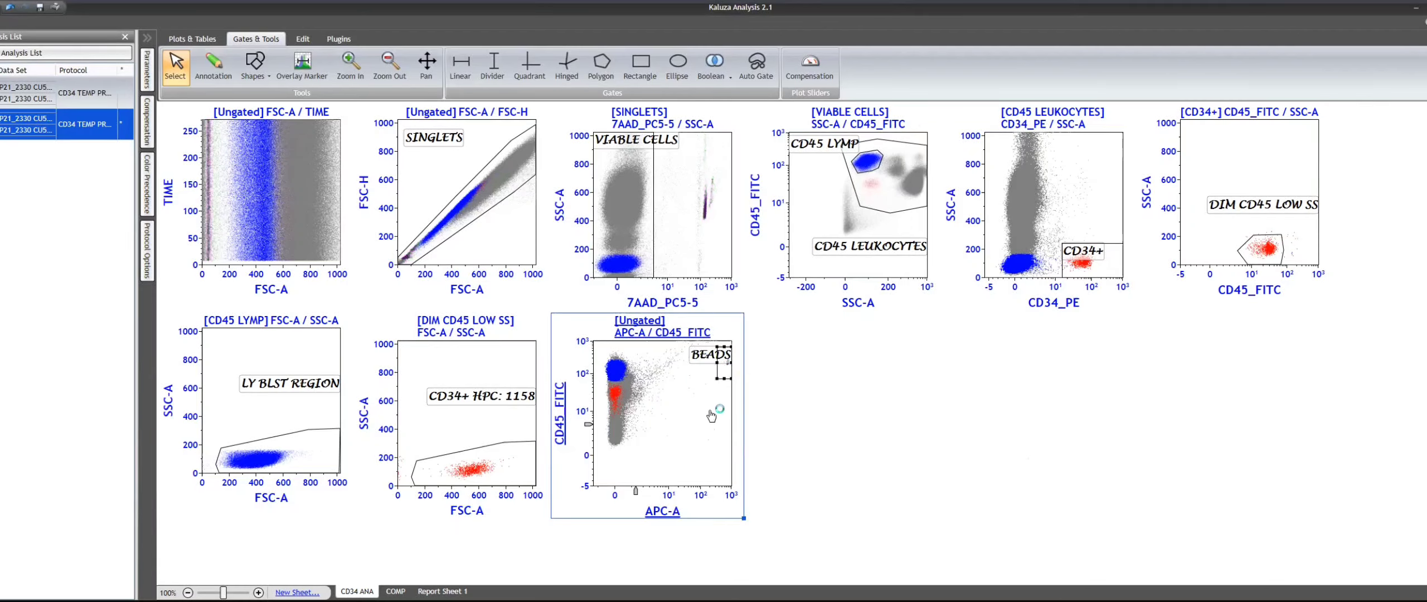
left_click_drag(710, 355, 710, 412)
- Draw a full-height rectangle gate around the APC-A negative events on the ungated APC-A / CD45_FITC plot
left_click(640, 66)
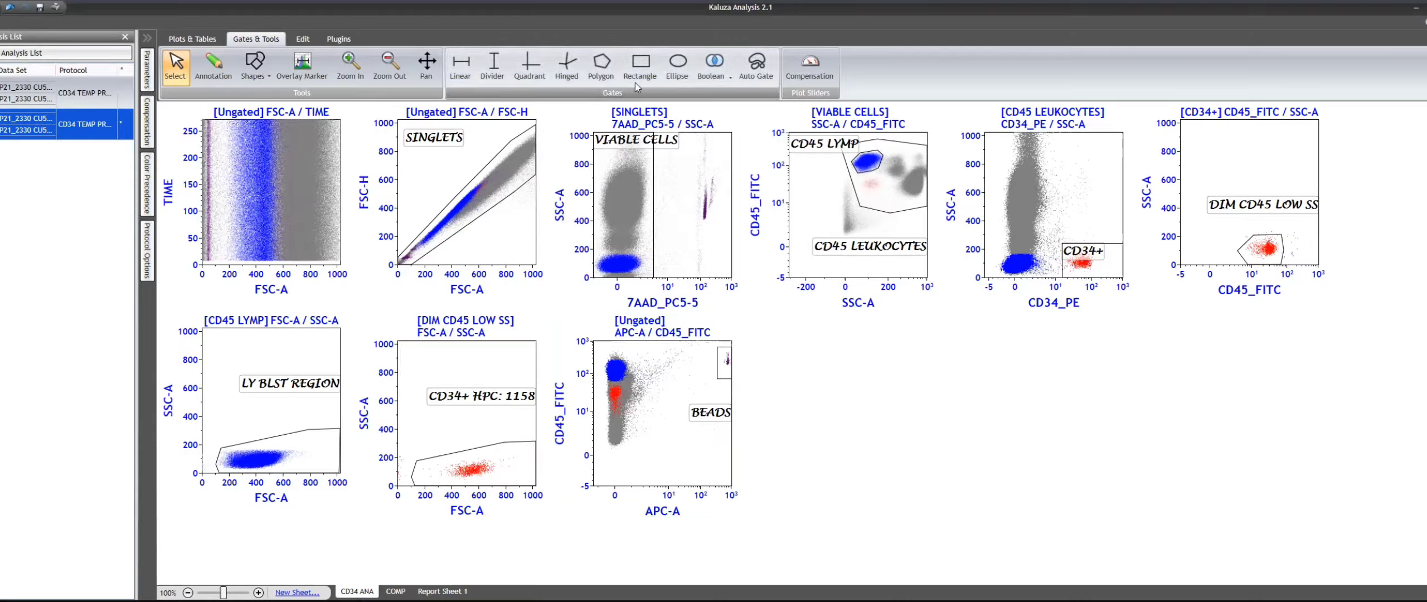
left_click_drag(643, 342, 565, 501)
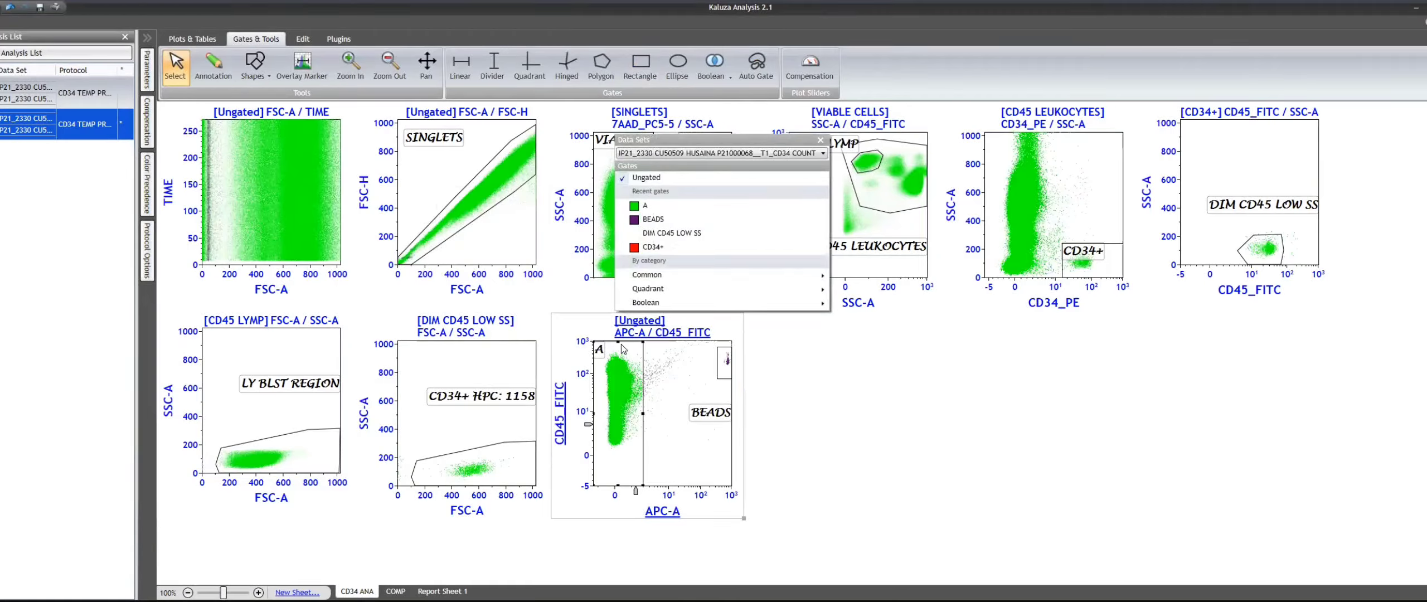
left_click(623, 345)
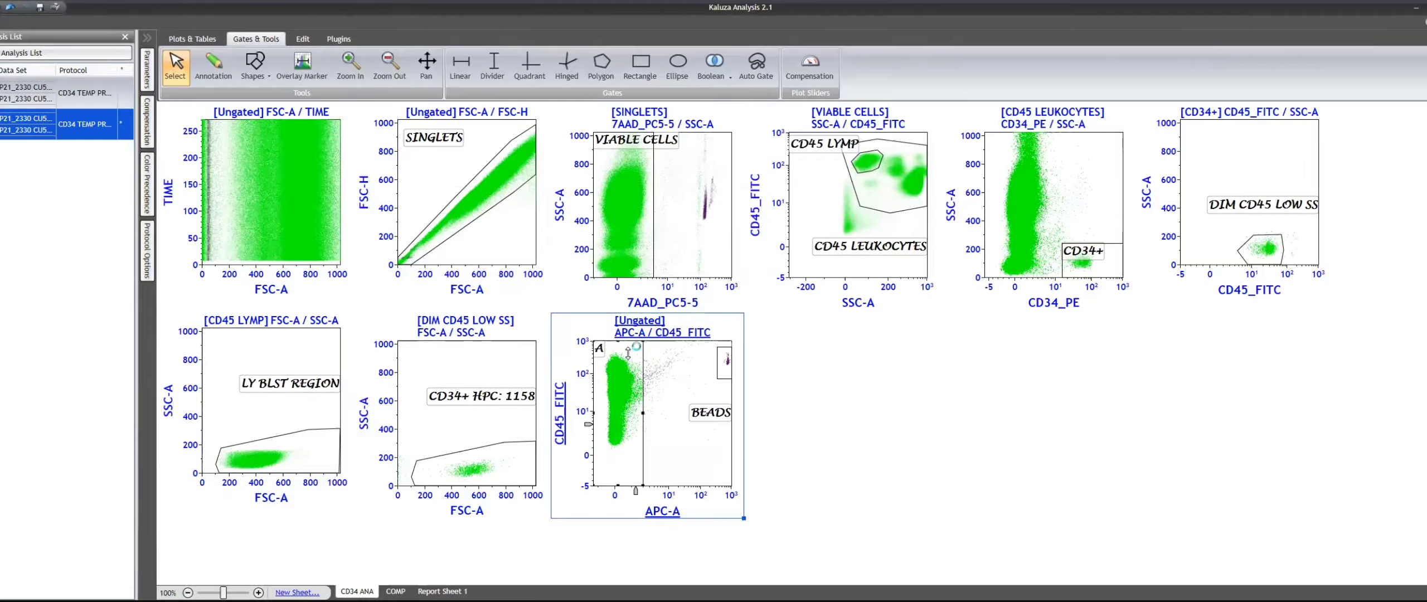
- Rename the APC-A negative gate as NON BEAD and turn off its event coloring
right_click(627, 354)
left_click(647, 347)
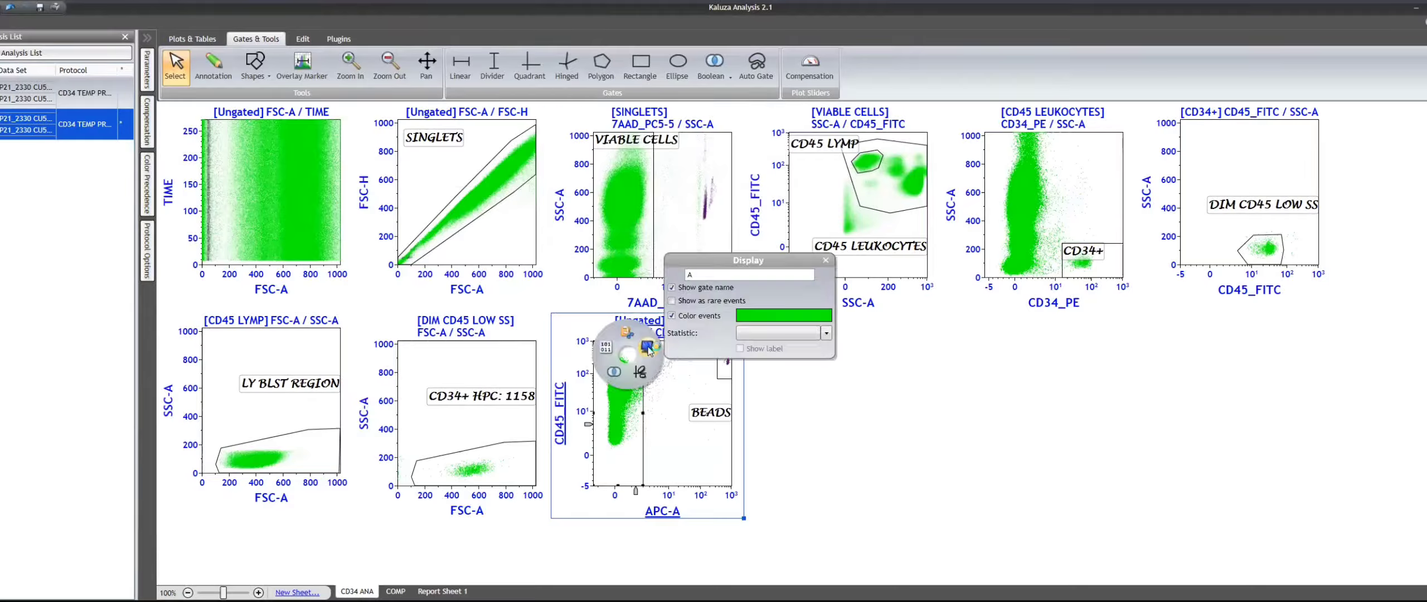
left_click(679, 316)
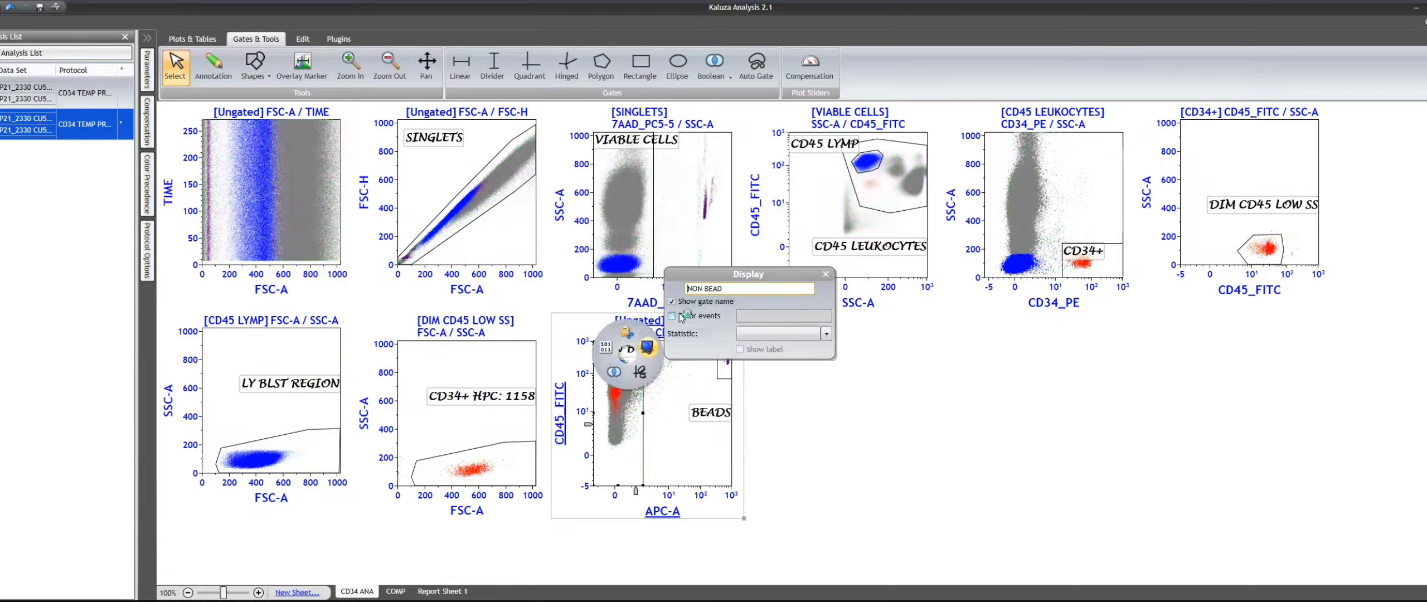
left_click(888, 393)
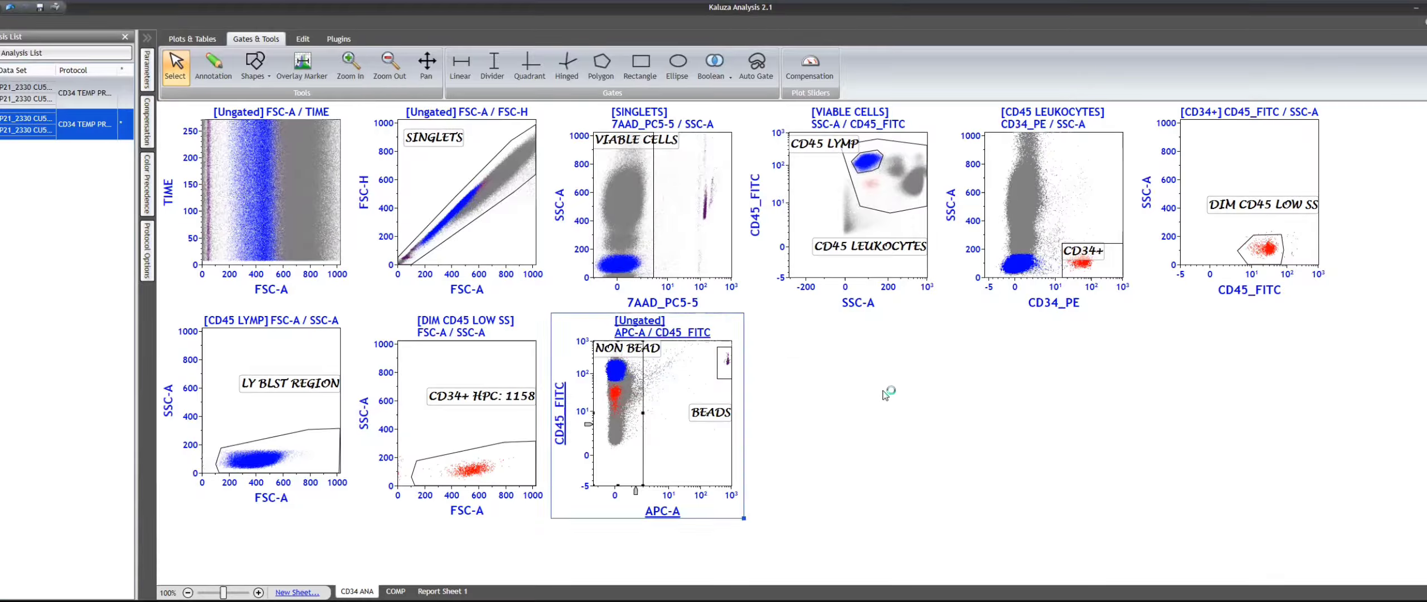
- Show the % Gated statistic with the VIABLE CELLS gate label
left_click(648, 177)
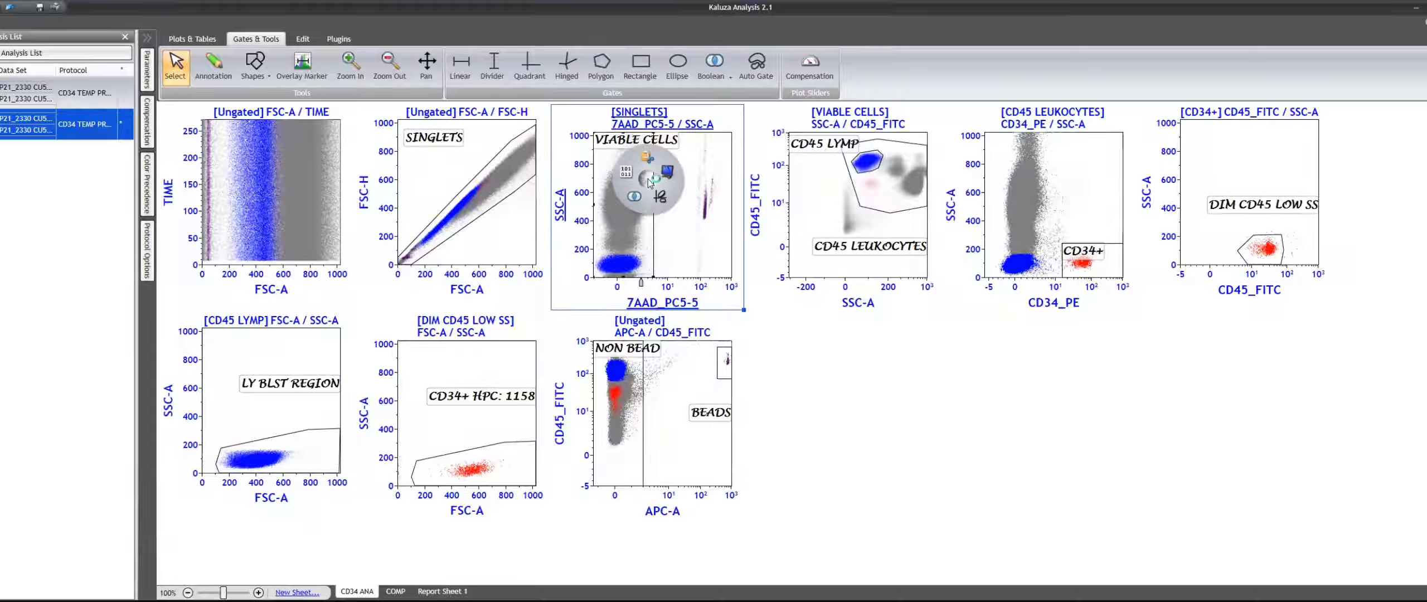
mouse_move(682, 173)
left_click(620, 230)
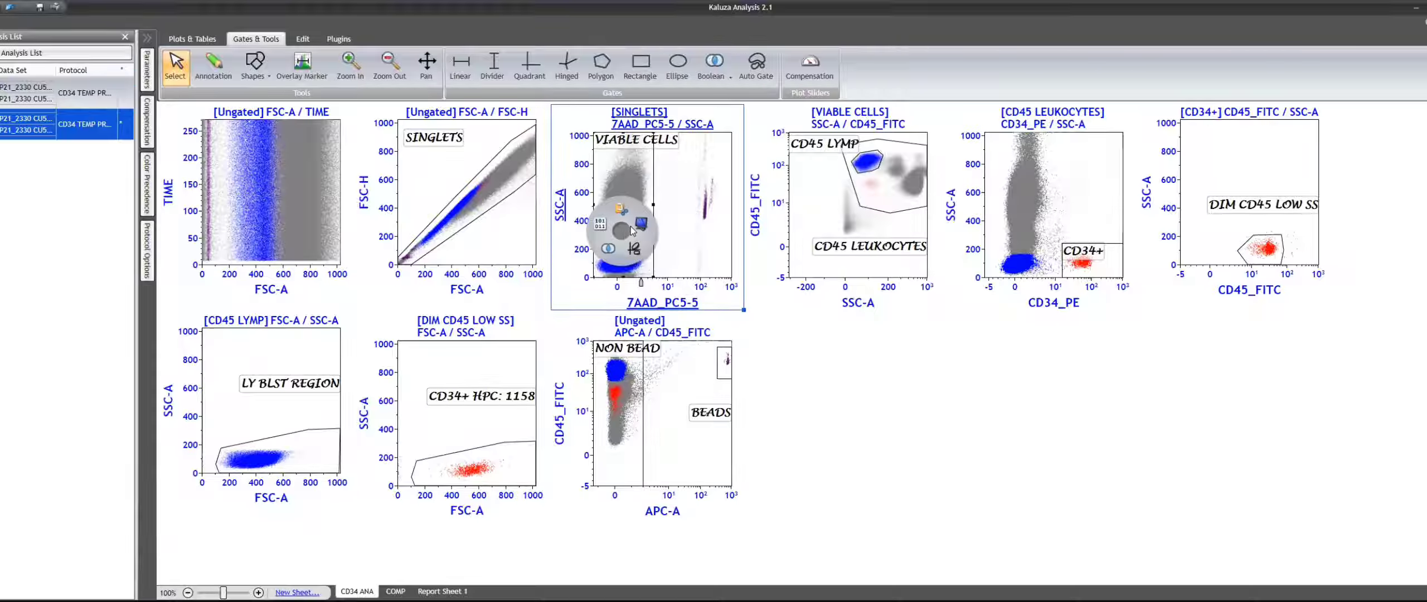
mouse_move(642, 224)
left_click(768, 210)
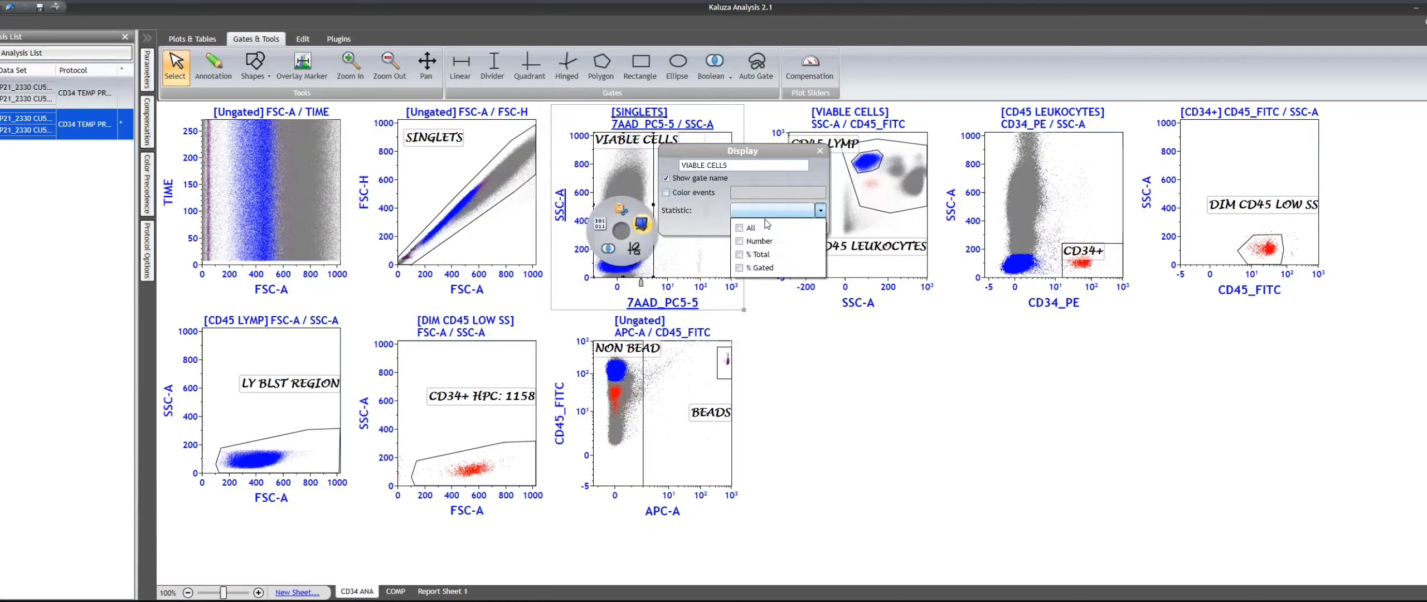
left_click(743, 269)
left_click(950, 430)
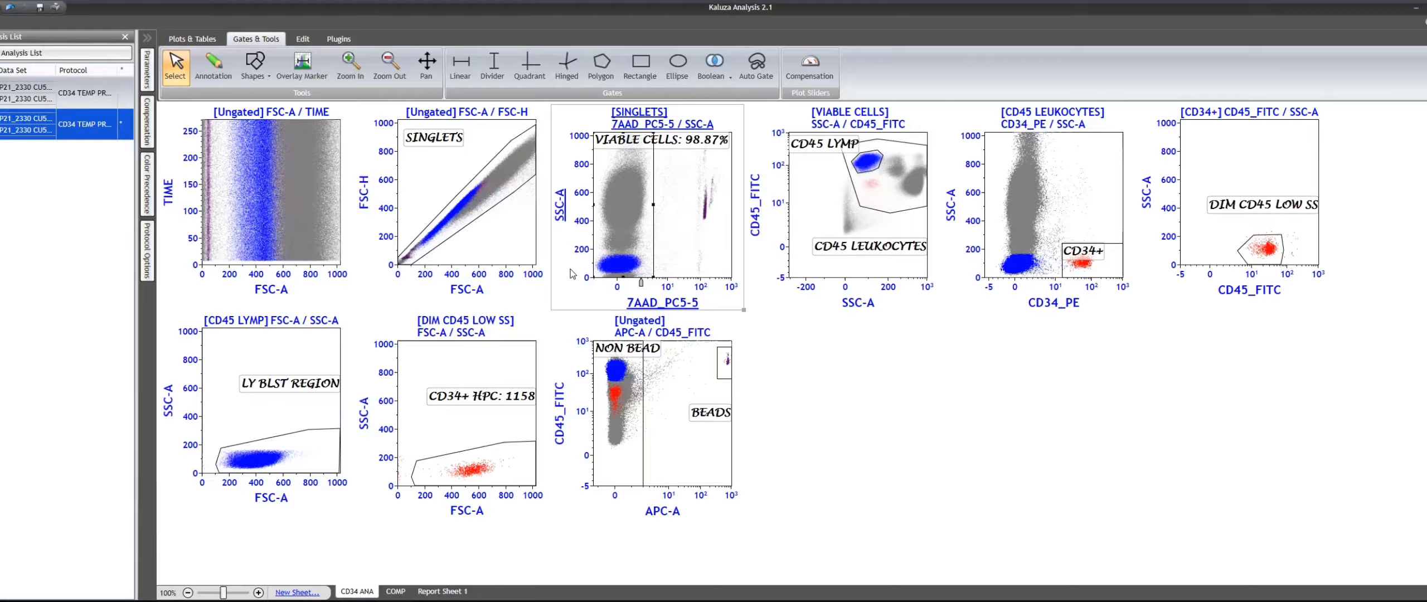
- Set NON BEAD as the input gate of the FSC-A / FSC-H plot and slightly narrow the VIABLE CELLS gate
left_click(458, 116)
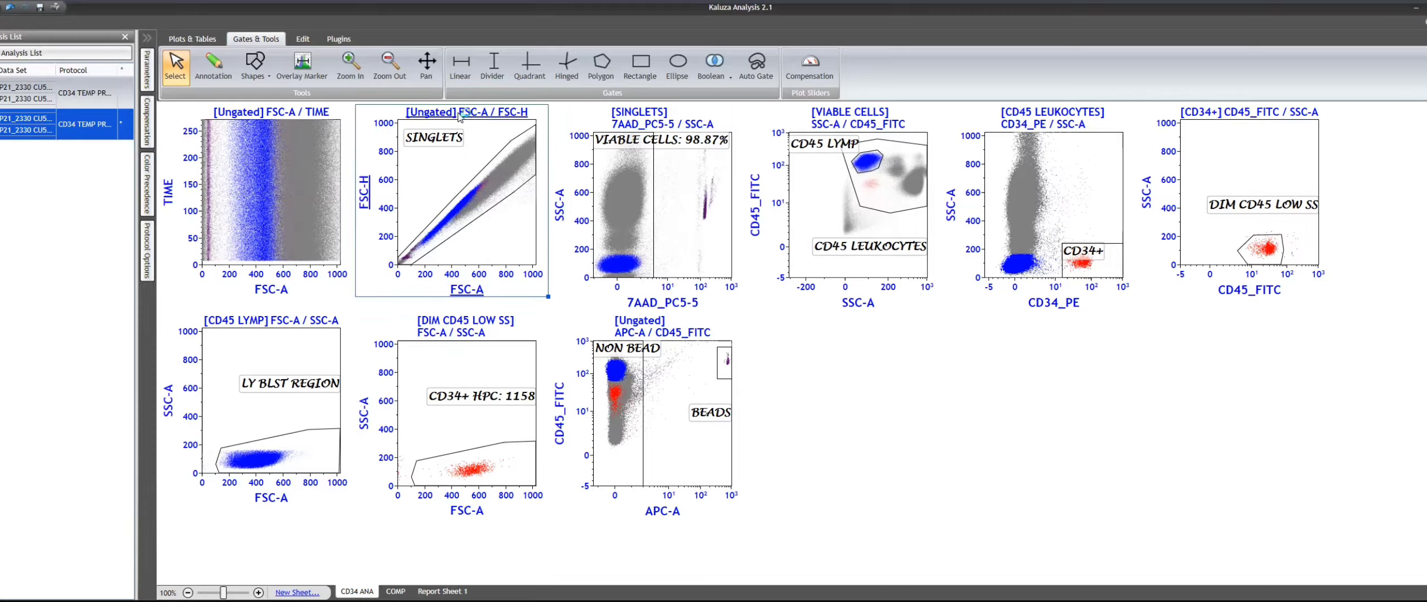
left_click(422, 113)
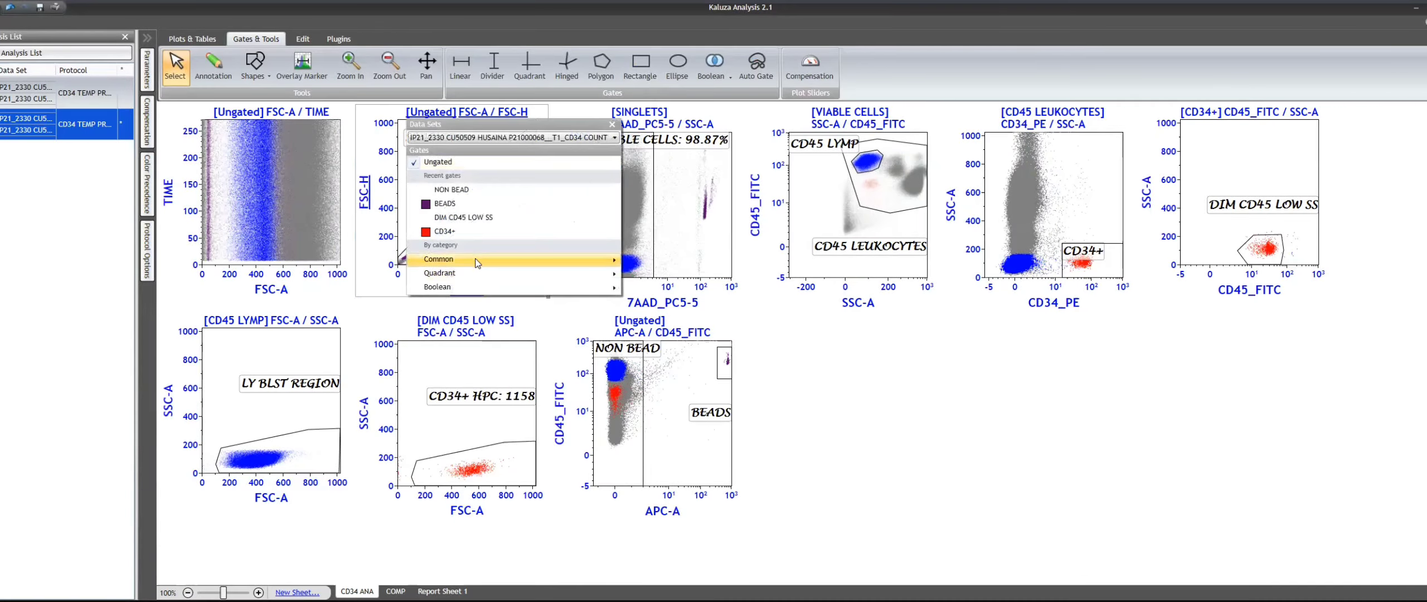
left_click(452, 190)
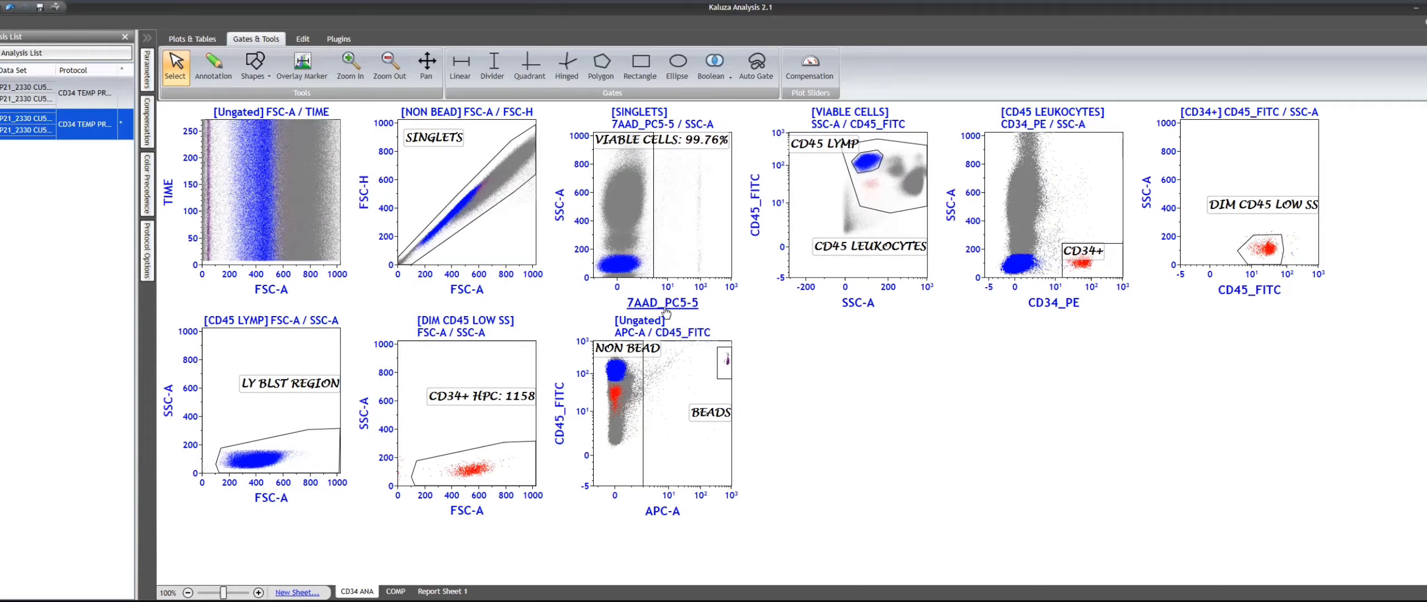
left_click(659, 267)
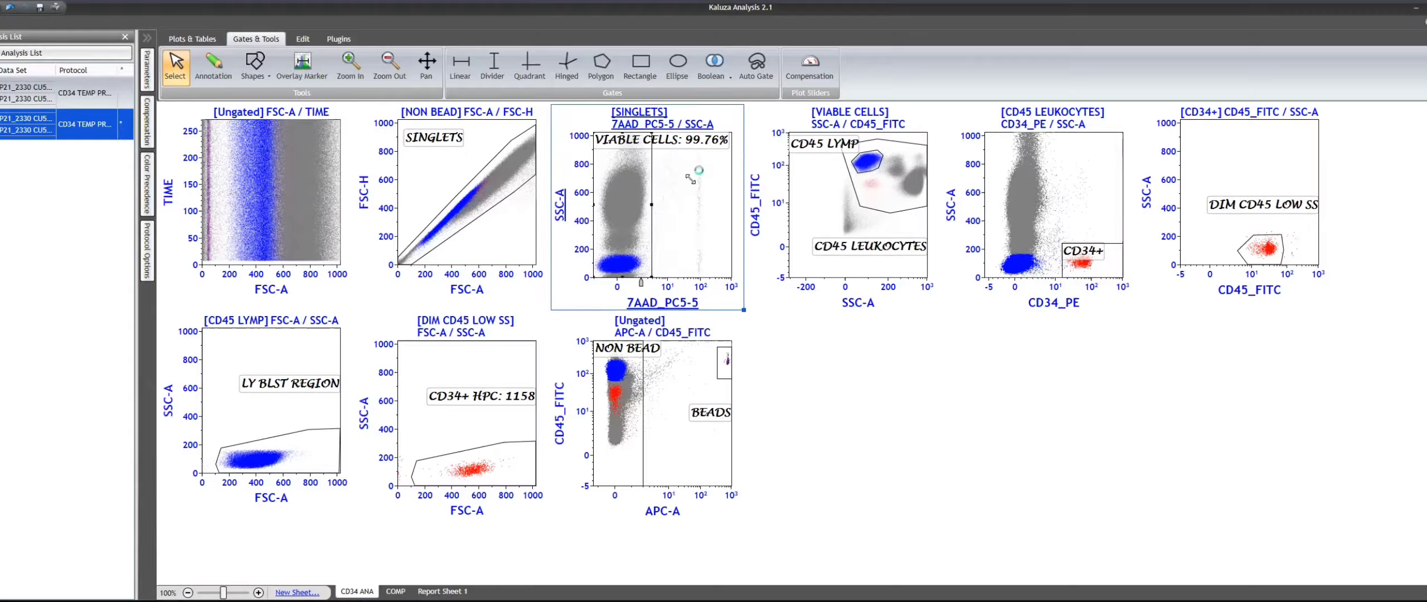
left_click(859, 330)
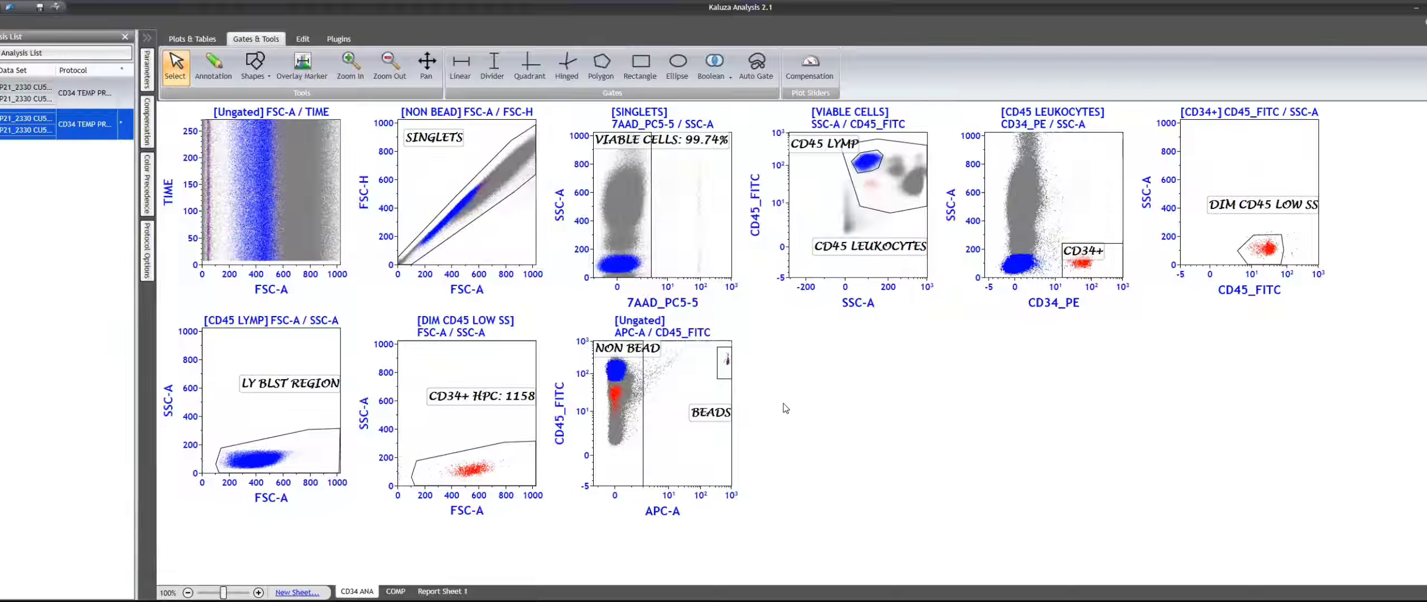
- Paste a copy of the ungated FSC-A / TIME plot and swap its axes to TIME on X and linear FSC-A on Y
key("ctrl+v")
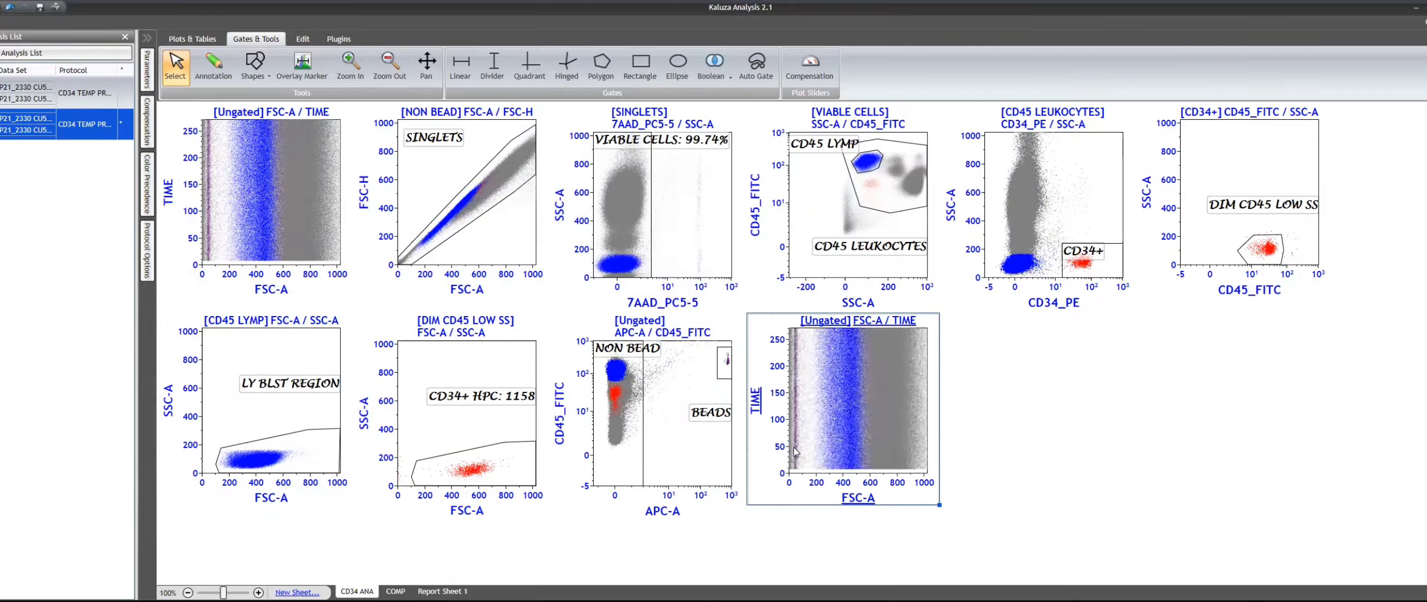
left_click(759, 408)
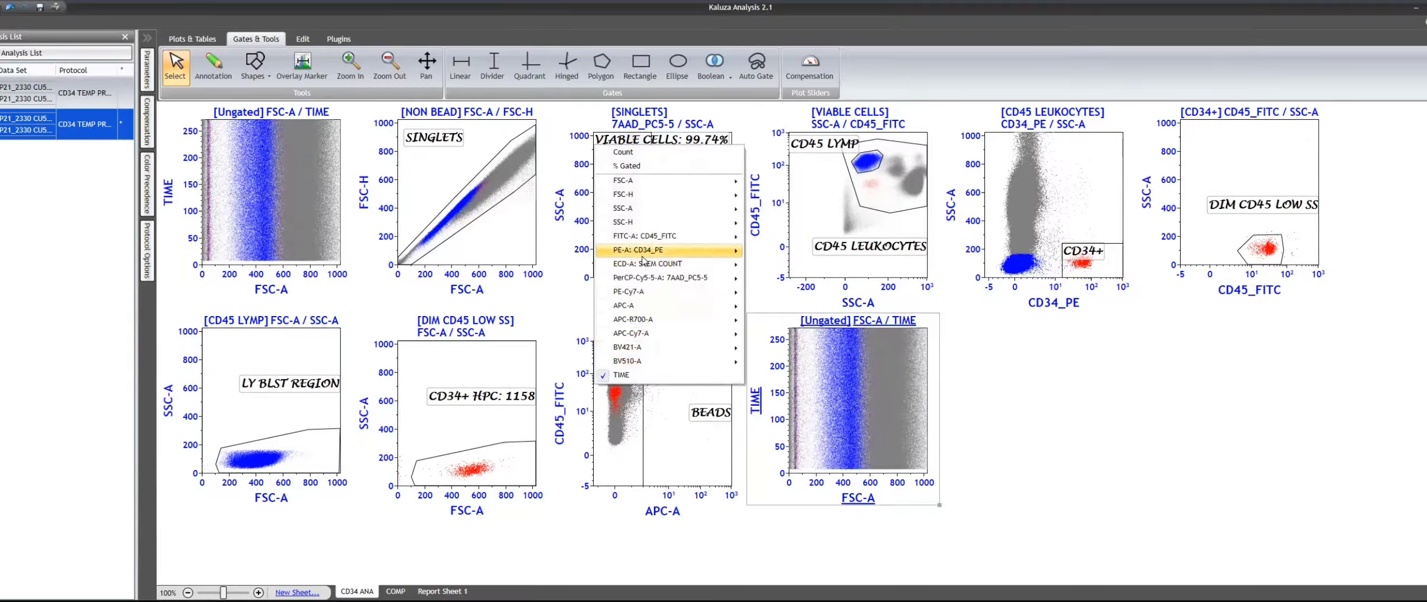
mouse_move(669, 265)
mouse_move(673, 237)
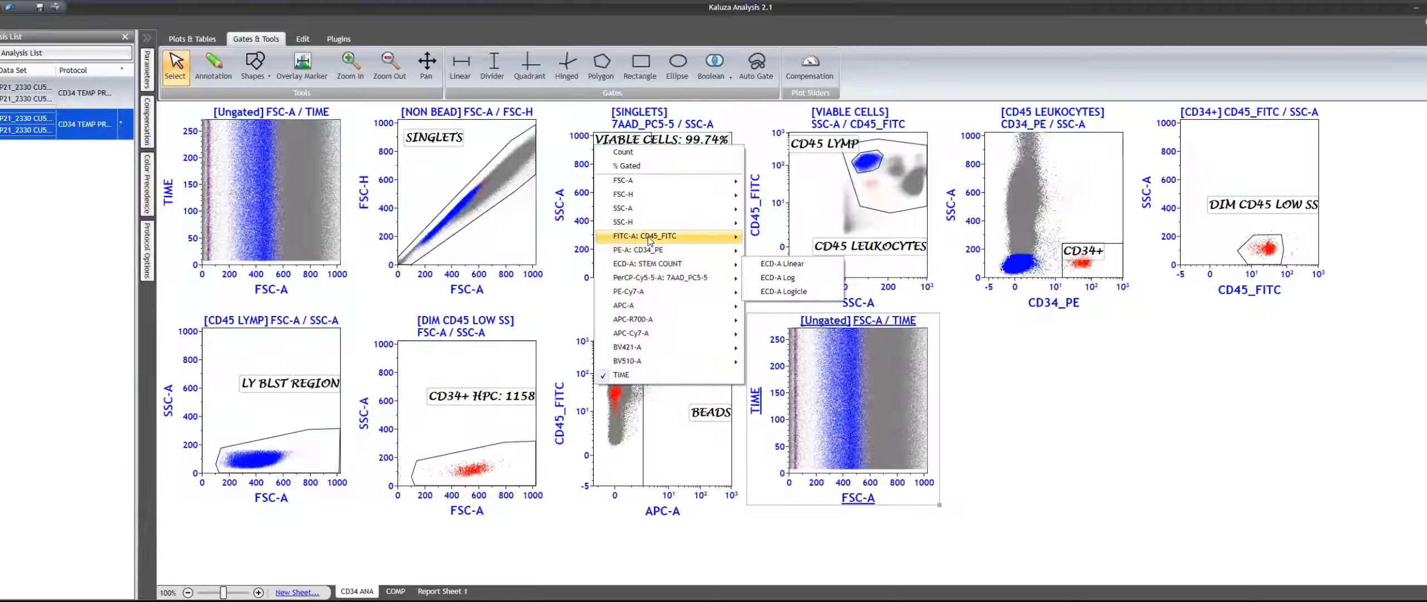
mouse_move(646, 180)
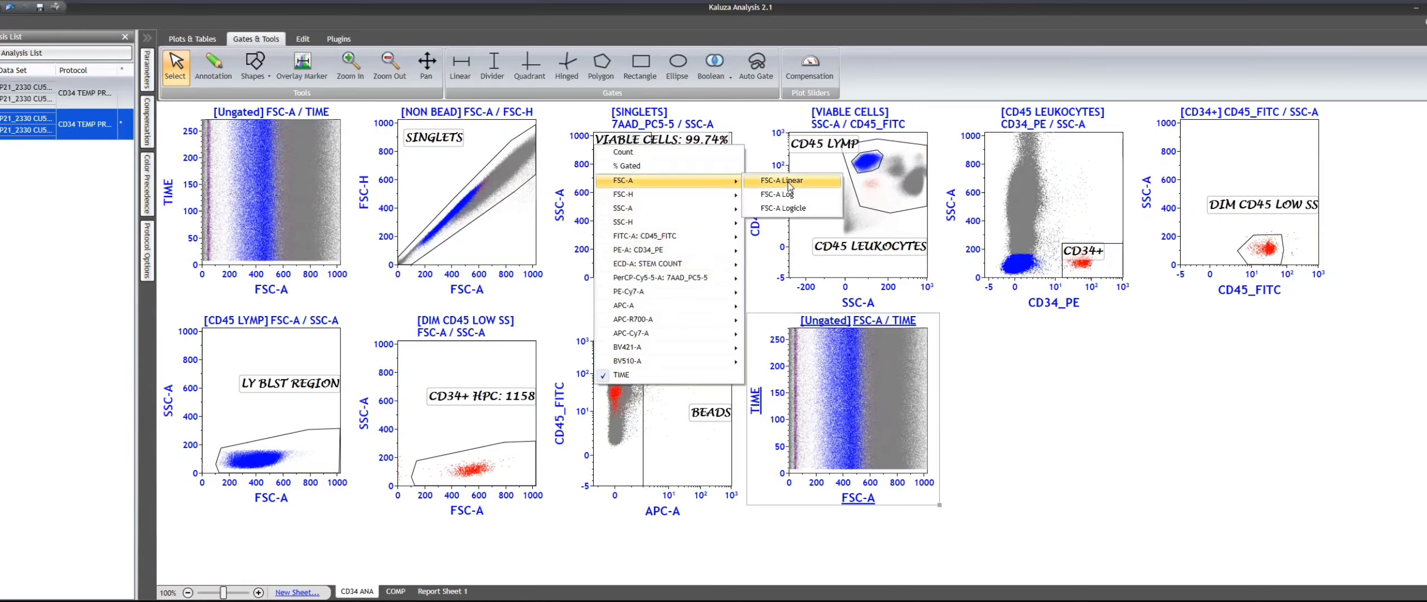
left_click(788, 184)
left_click(858, 498)
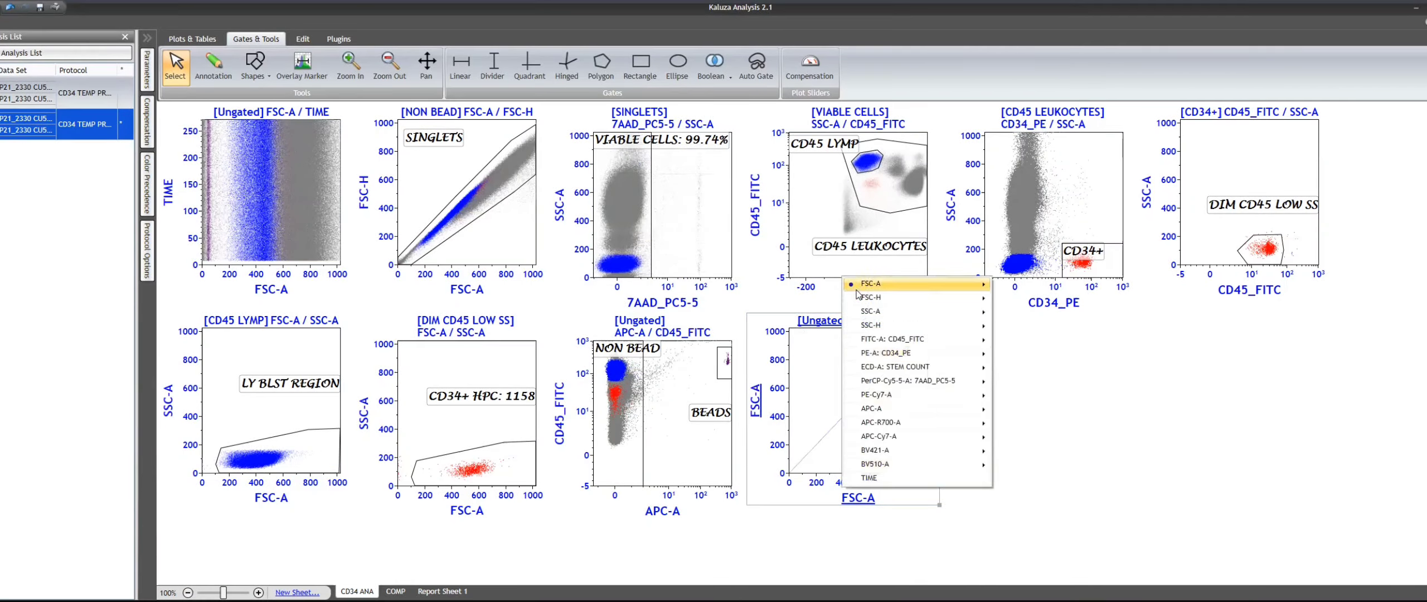
left_click(901, 477)
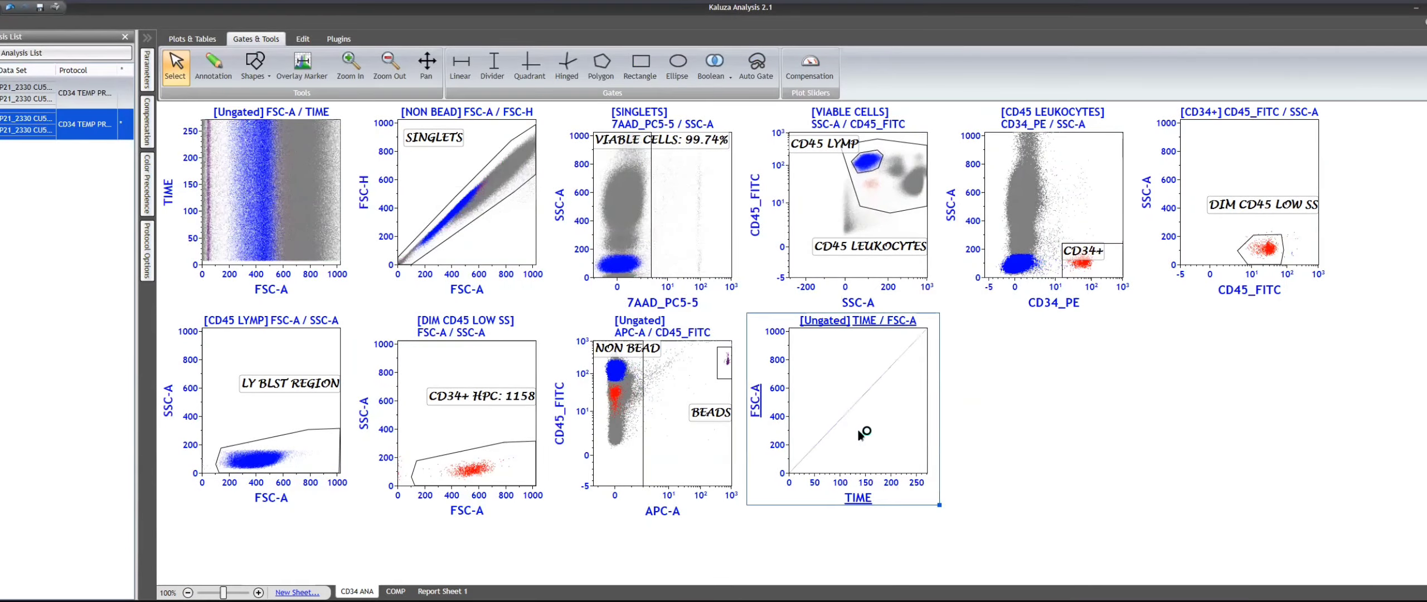
- Set BEADS as the input gate of the TIME / FSC-A plot and lower its plot resolution
left_click(859, 321)
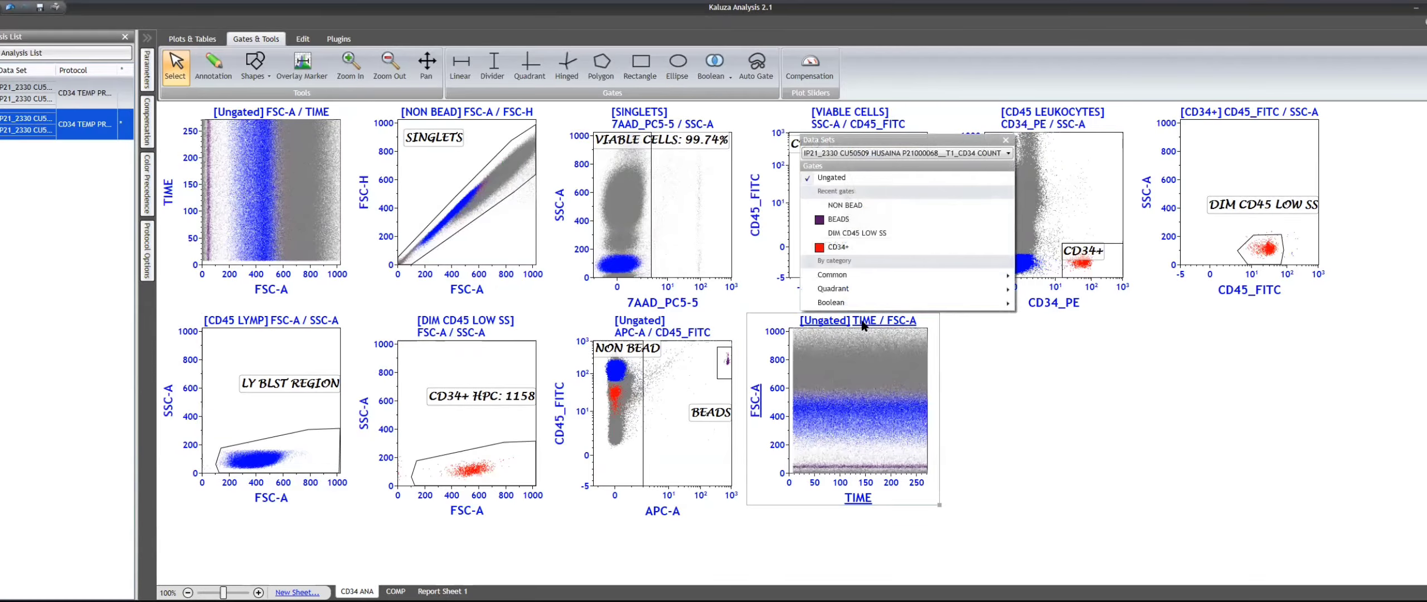
left_click(866, 220)
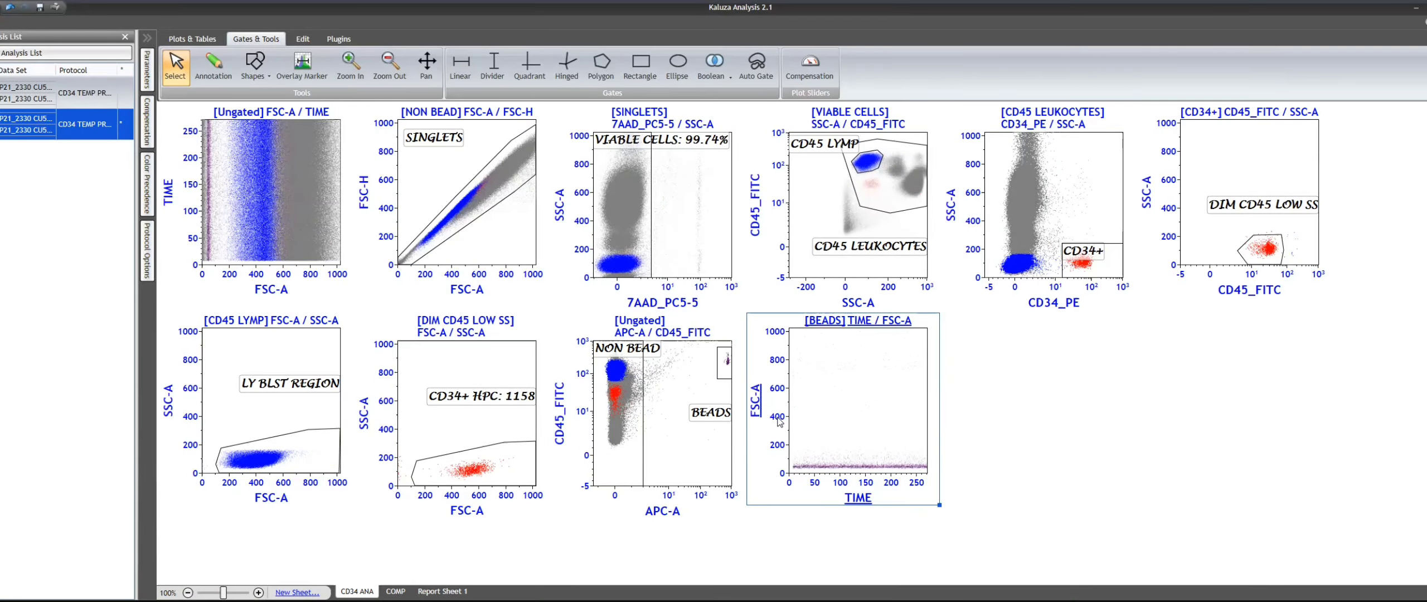
right_click(864, 398)
left_click(874, 420)
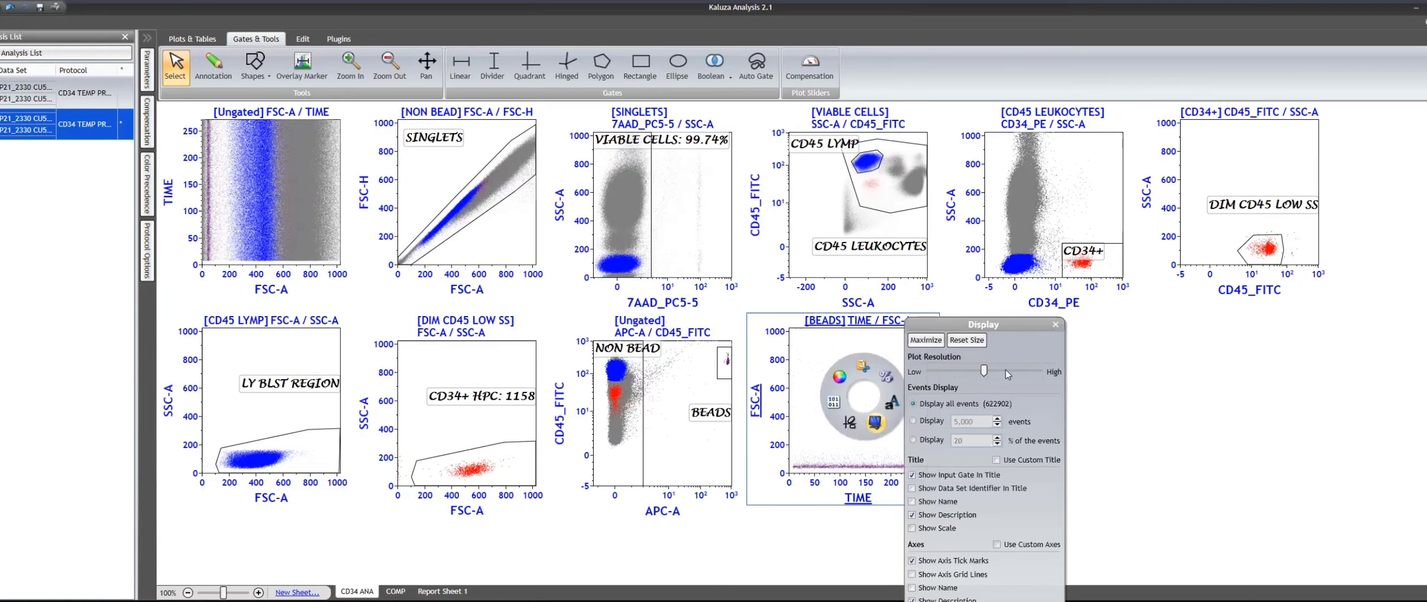
left_click_drag(984, 371, 955, 371)
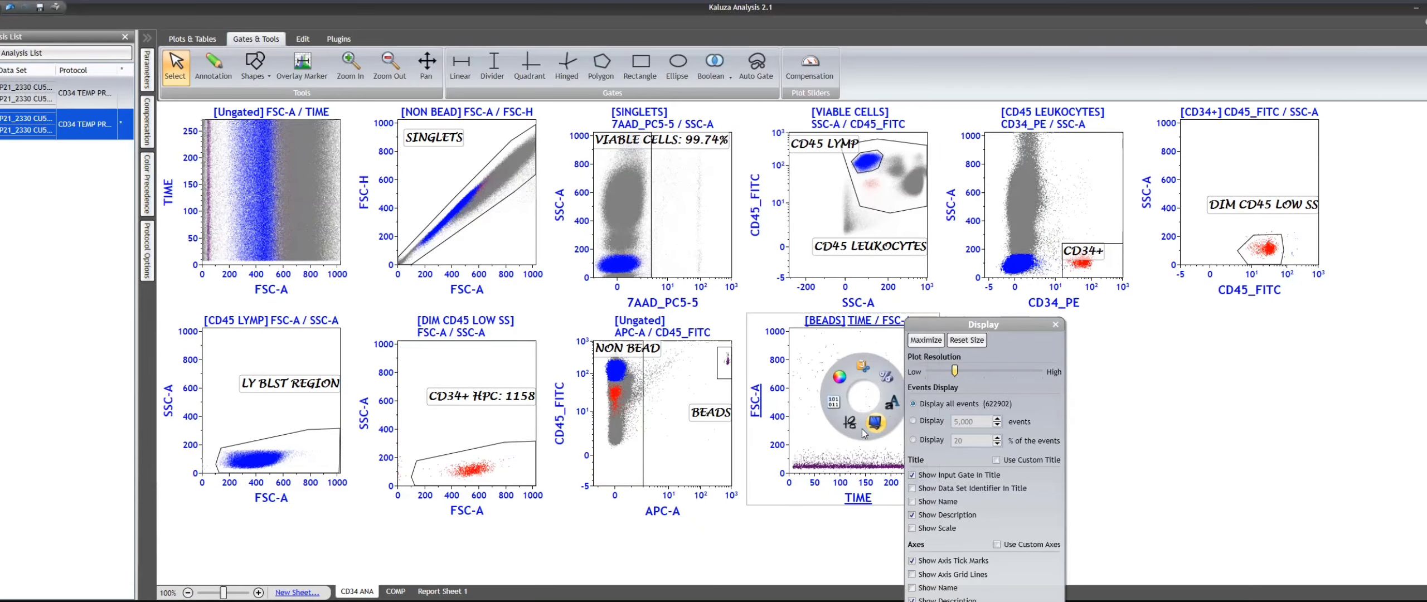
left_click(807, 371)
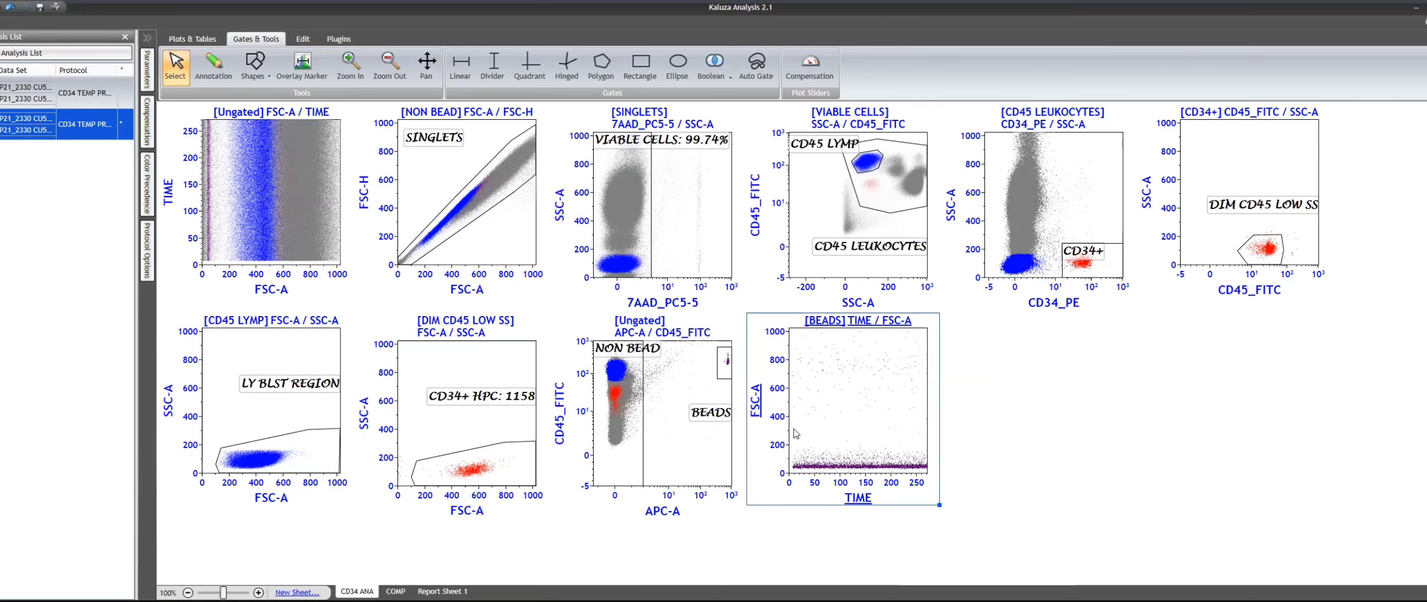
- Maximize the BEADS plot and draw a rectangle gate around the low FSC-A band, spanning the full time range up to about 325 FSC-A
double_click(853, 390)
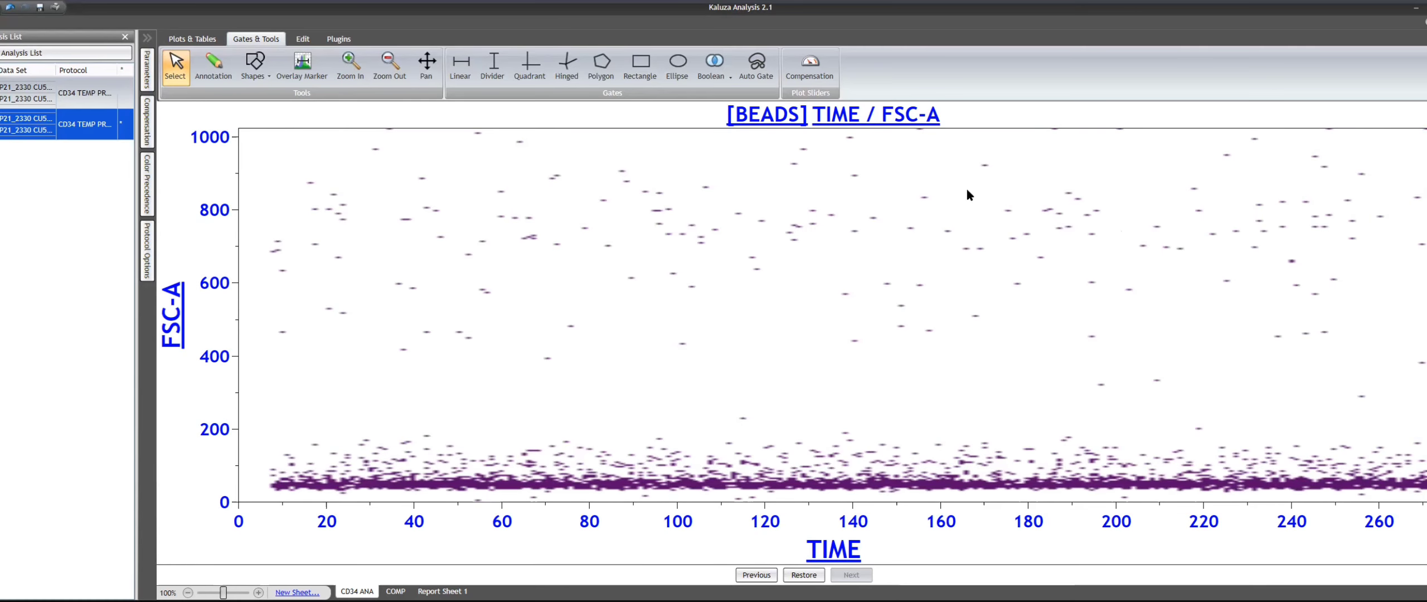
left_click(640, 66)
left_click_drag(251, 398, 1036, 493)
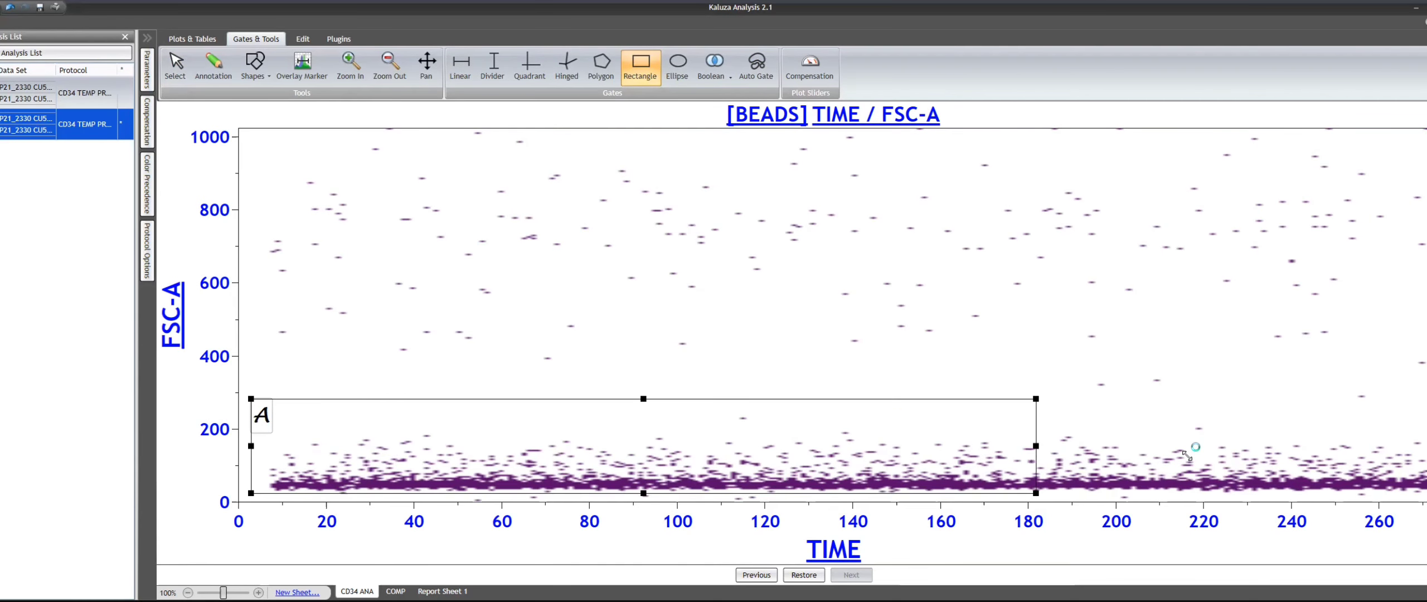
left_click_drag(1329, 498, 1425, 501)
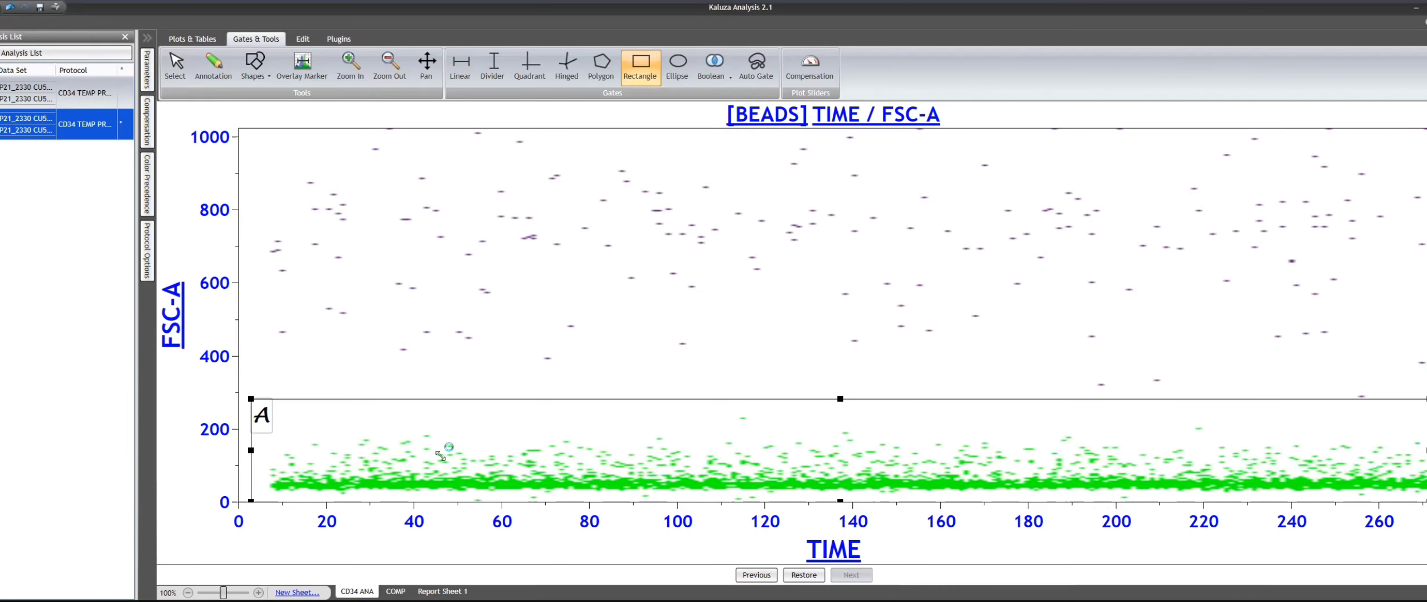
left_click_drag(251, 399, 217, 385)
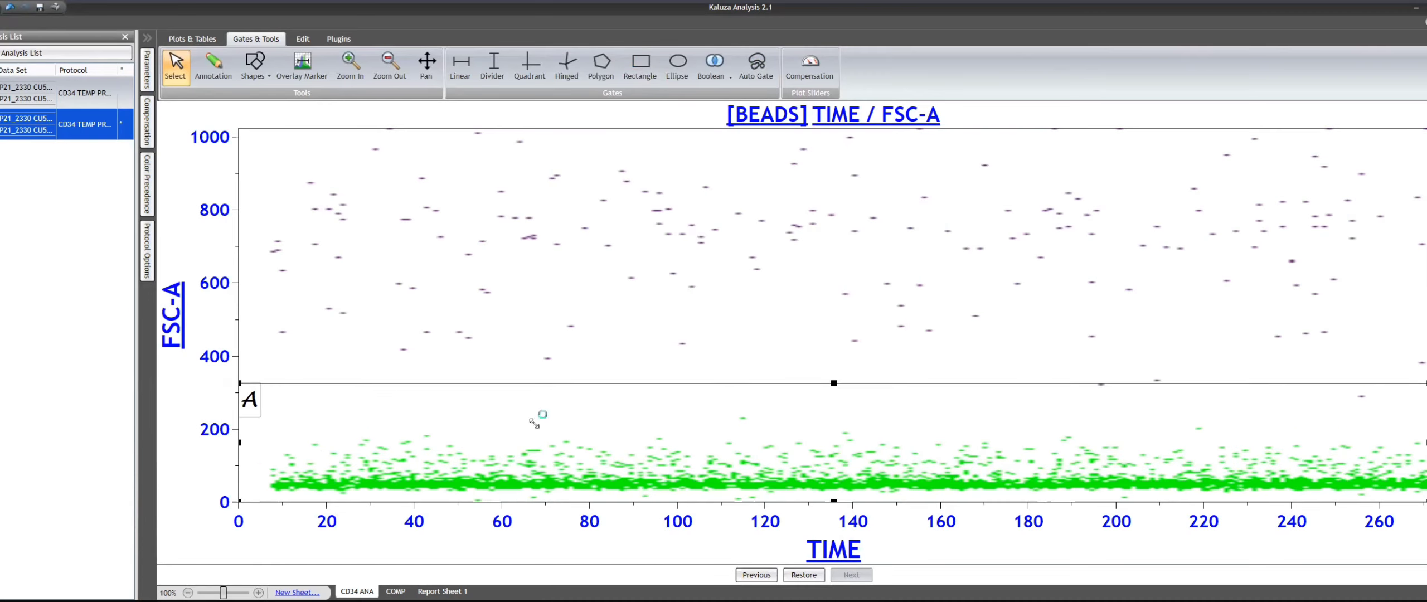
- Rename the new rectangle gate as SING BEADS, turn off its event coloring, and restore the plot to normal size
right_click(778, 398)
left_click(797, 392)
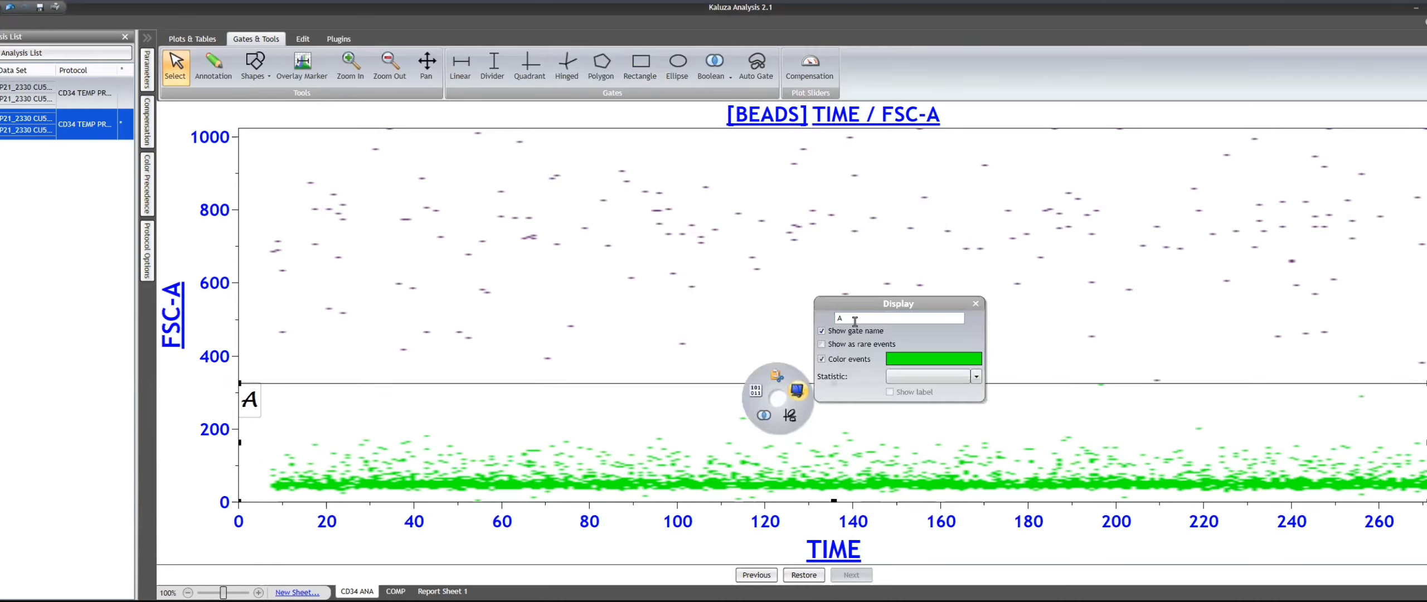
left_click(838, 362)
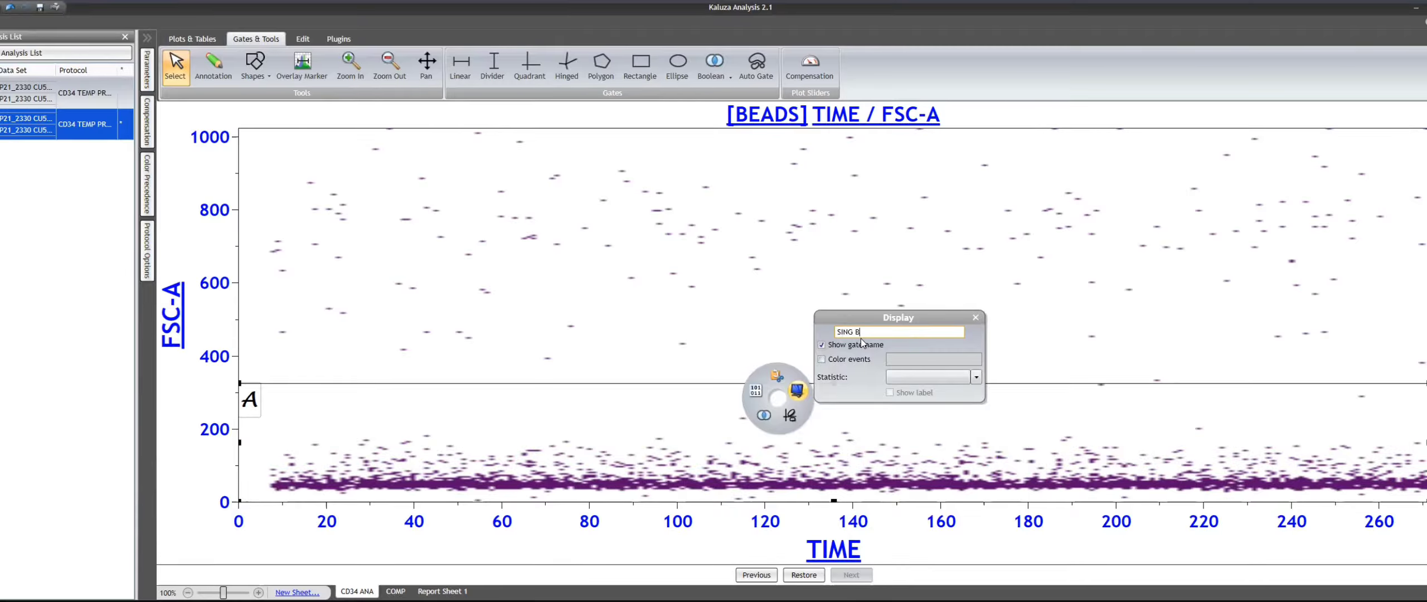
key("Return")
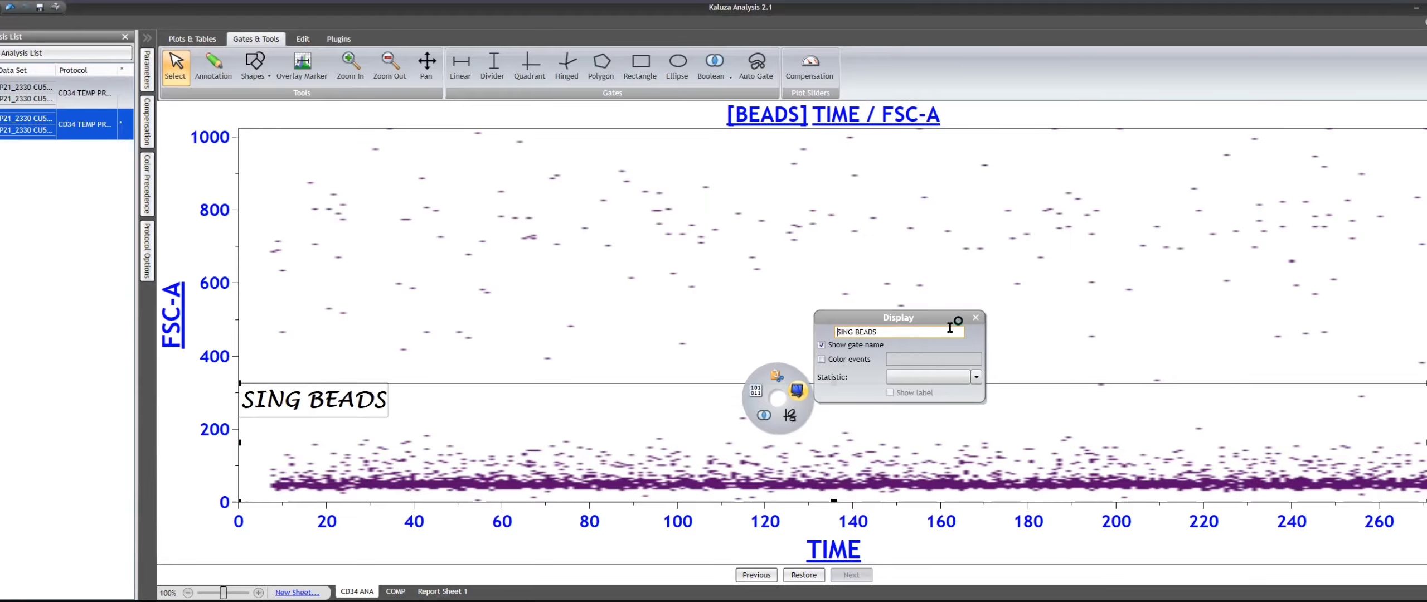
left_click(803, 575)
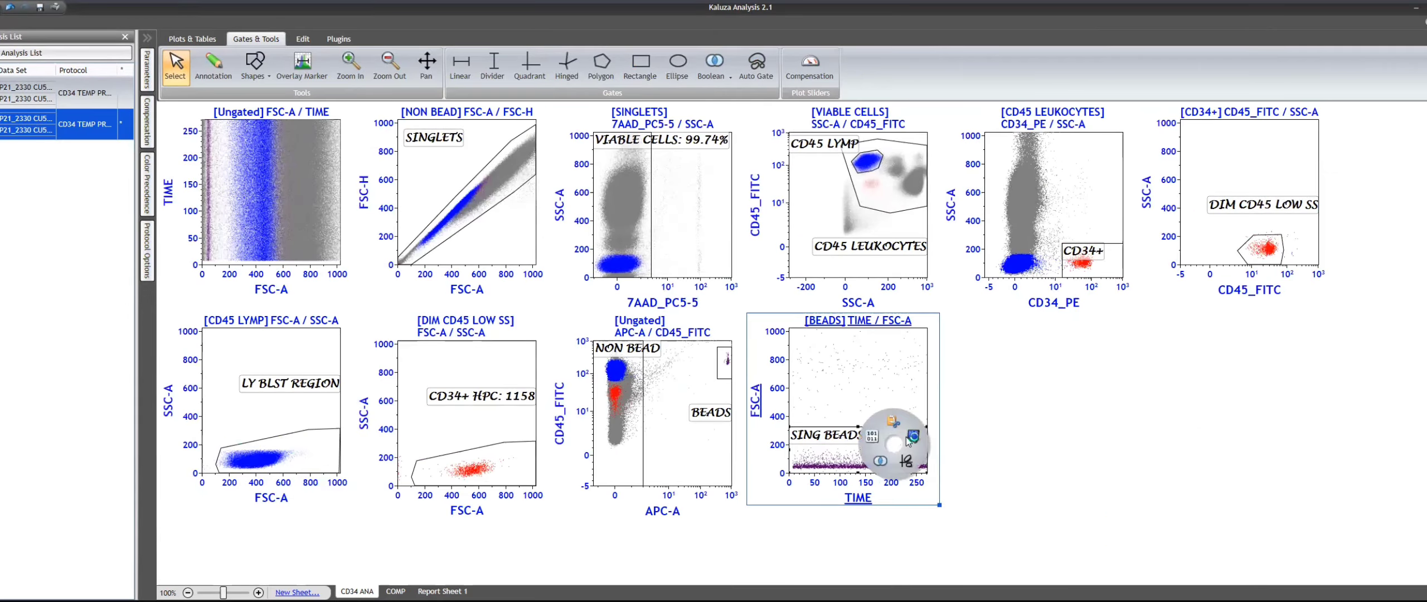
- Show the Number statistic with the SING BEADS gate label
mouse_move(913, 436)
left_click(1032, 423)
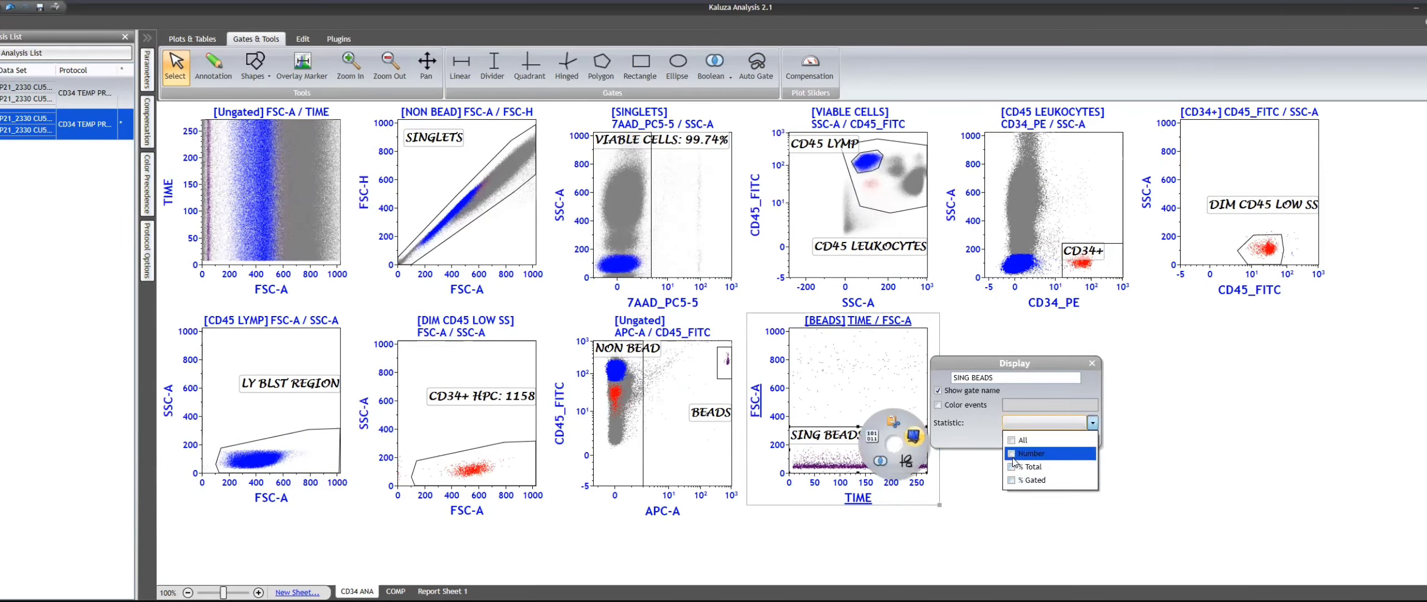
left_click(1010, 453)
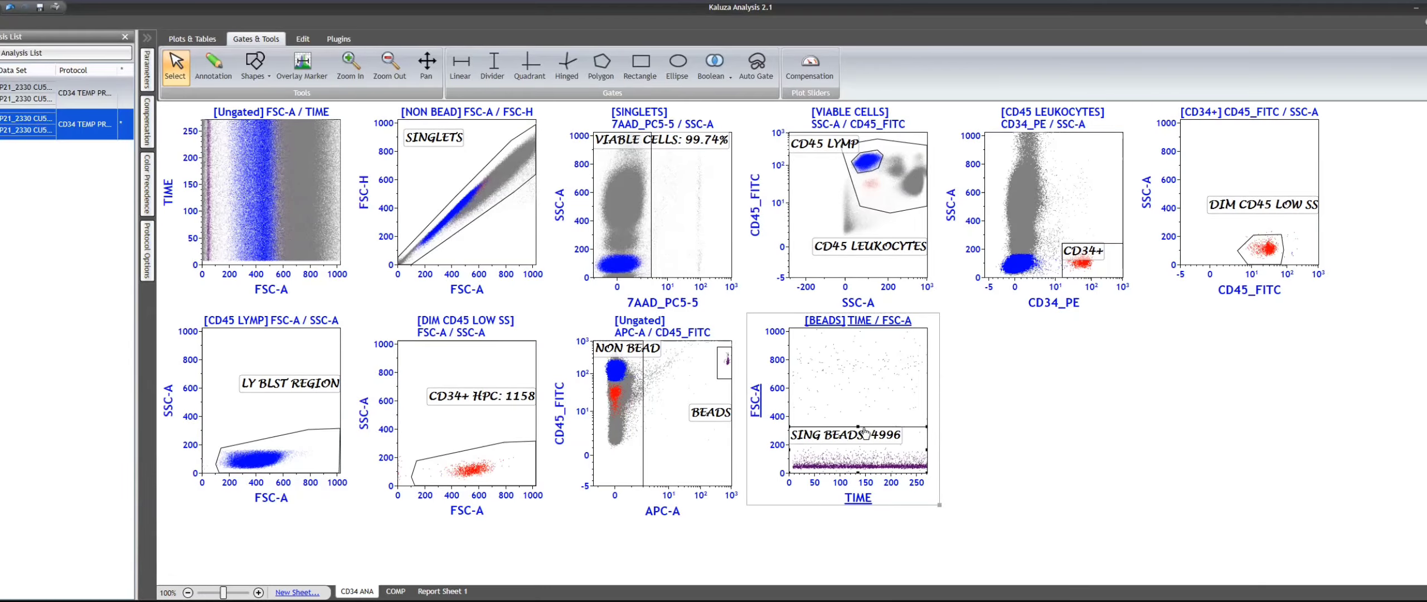
- Switch the bead plot's FSC-A axis to Logicle, then raise the SING BEADS gate's lower edge to about 10 and its upper edge slightly
left_click(760, 412)
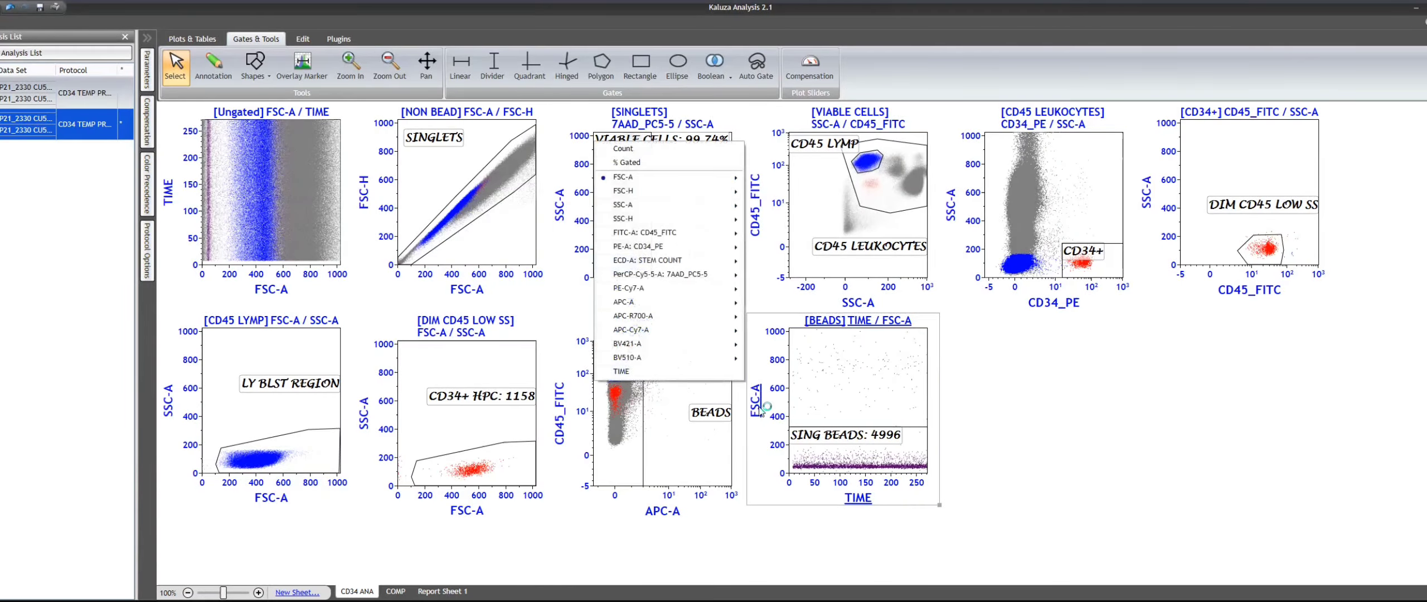
mouse_move(725, 177)
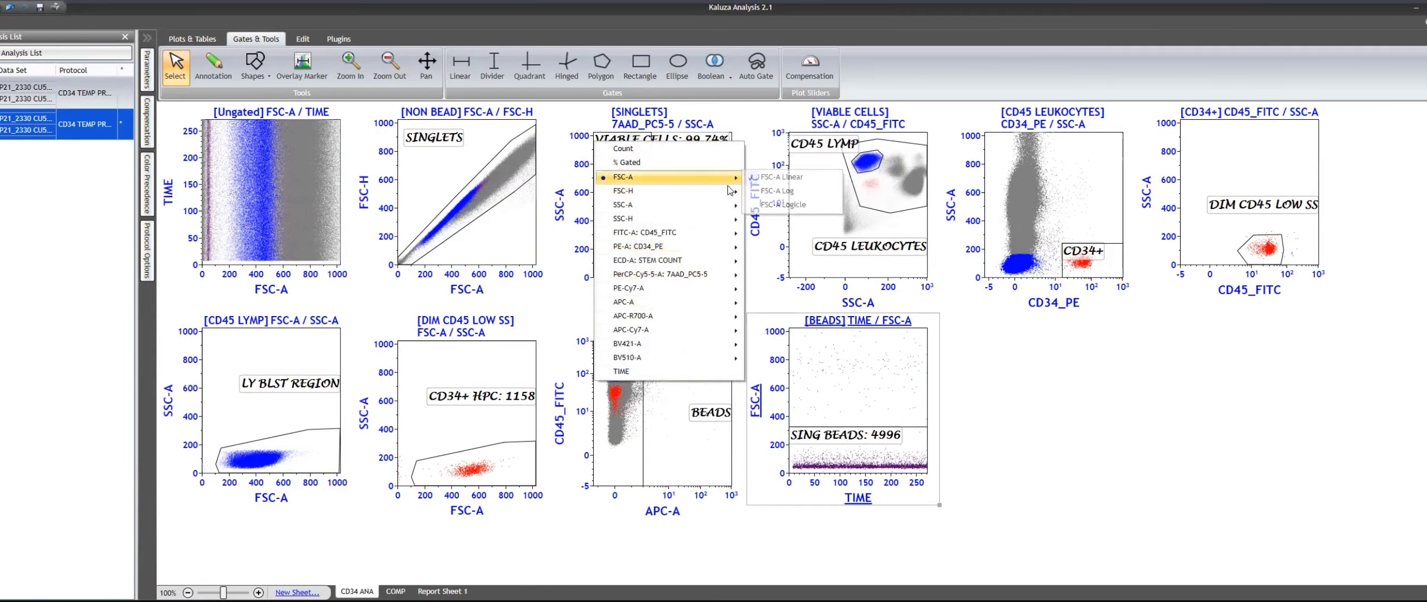
left_click(777, 190)
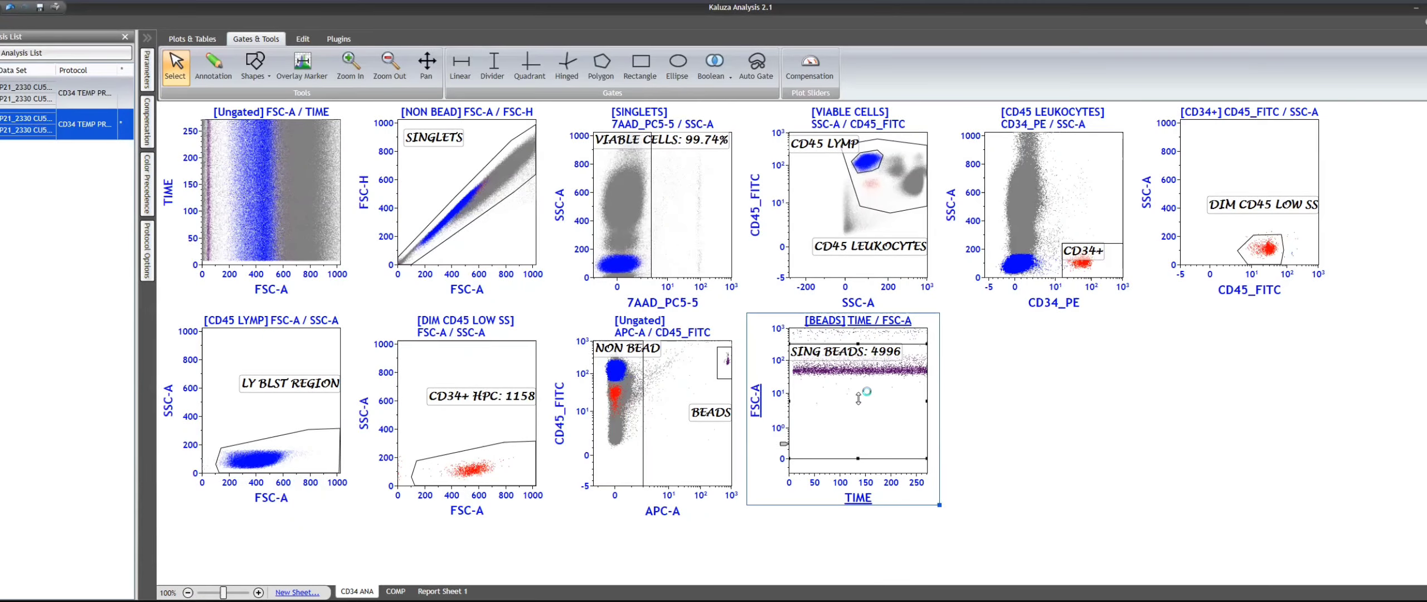
left_click_drag(858, 458, 858, 399)
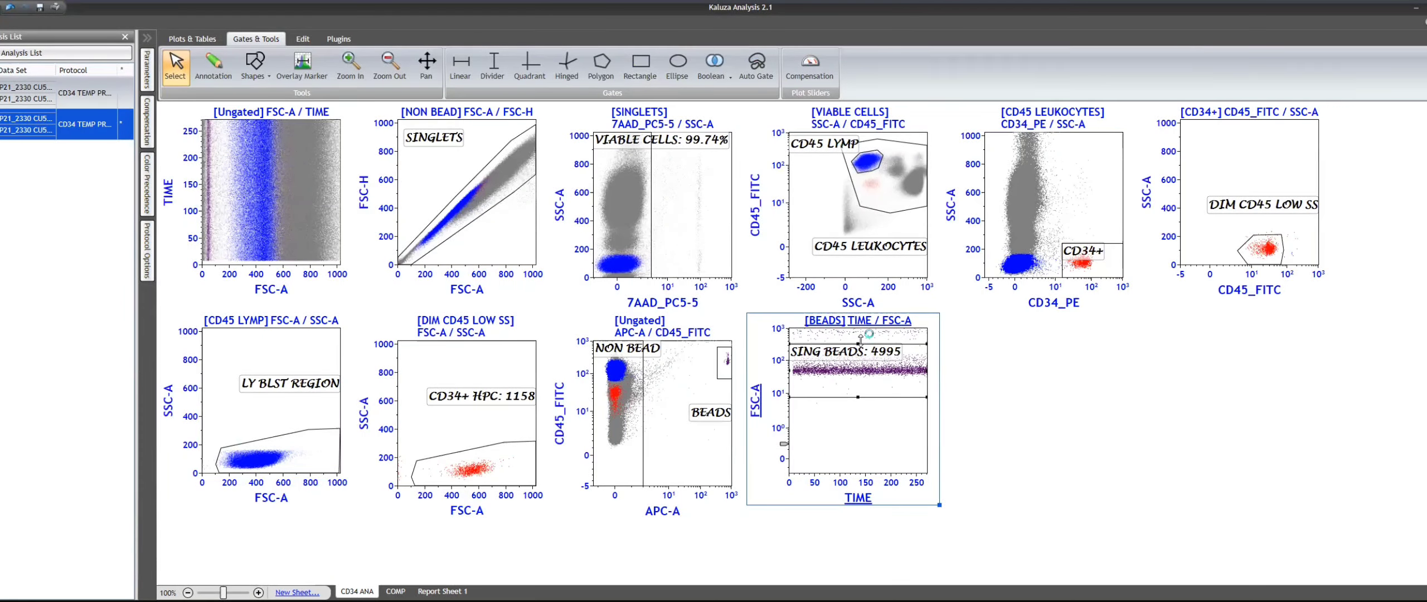
left_click_drag(861, 343, 861, 339)
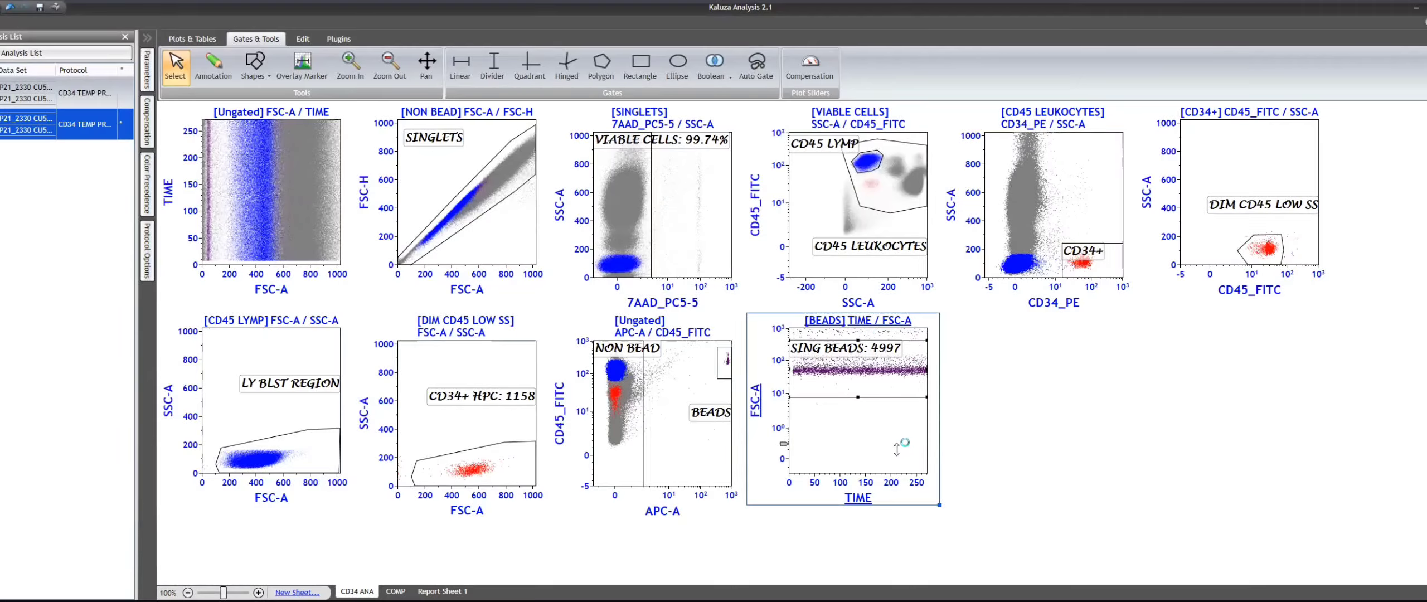
- Adjust the Logicle scaling of the bead plot's FSC-A axis to widen the linear region around zero, then select the SING BEADS gate
left_click(785, 444)
left_click_drag(785, 445, 778, 372)
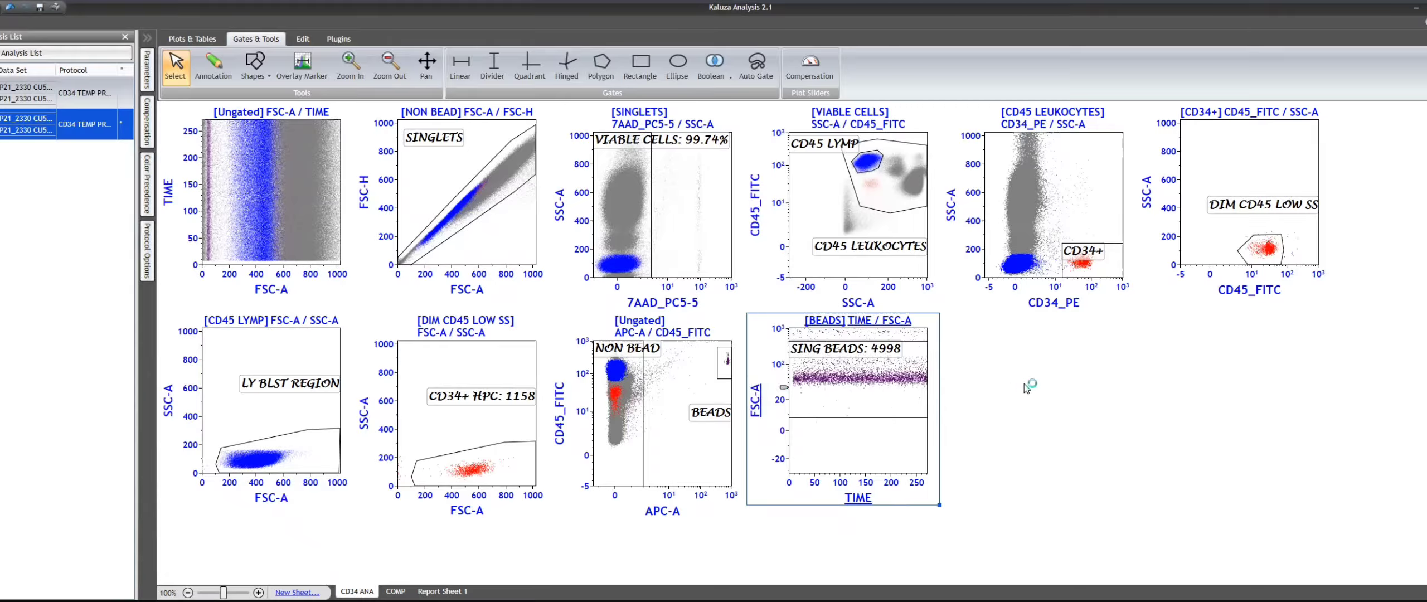
left_click(867, 355)
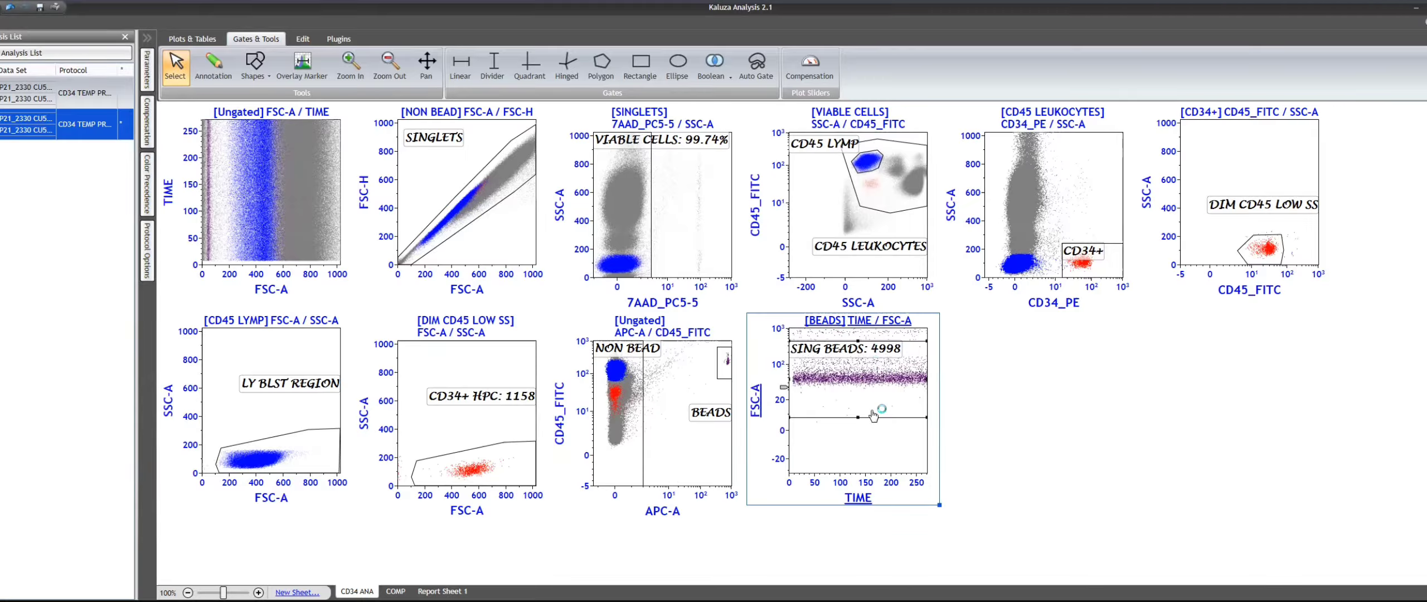
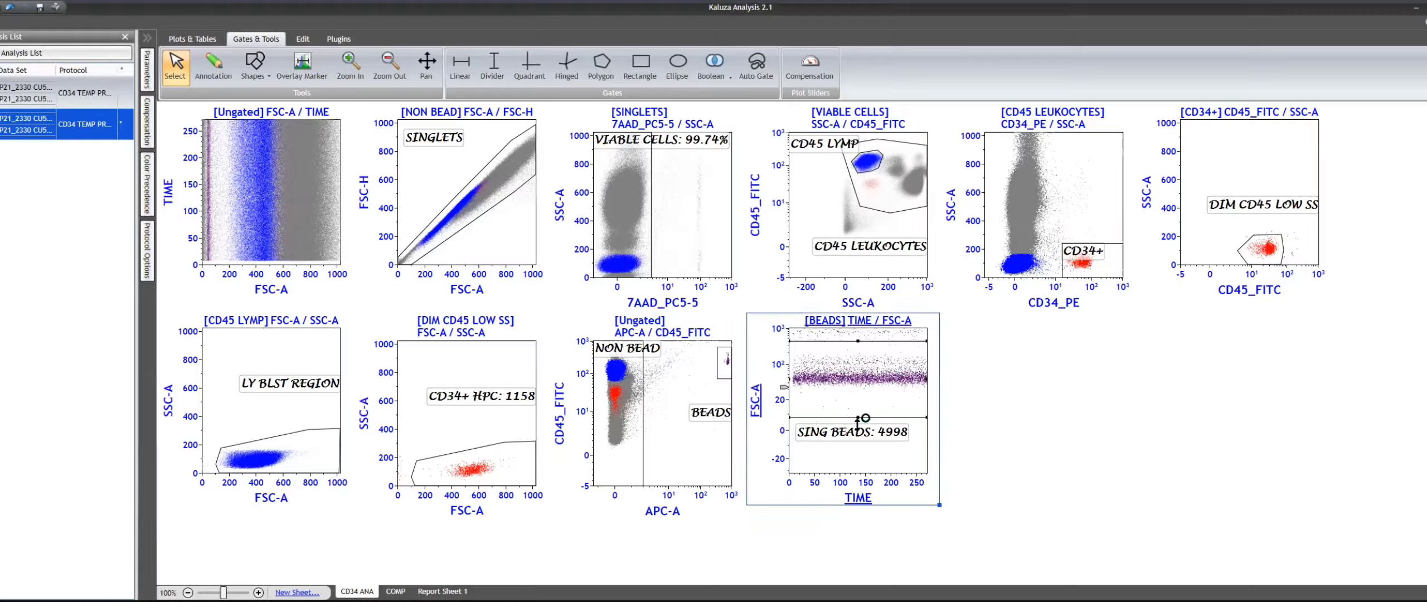
- Lower the SING BEADS gate's bottom edge to about 0 on the FSC-A axis, then deselect the gate
left_click_drag(859, 424, 859, 430)
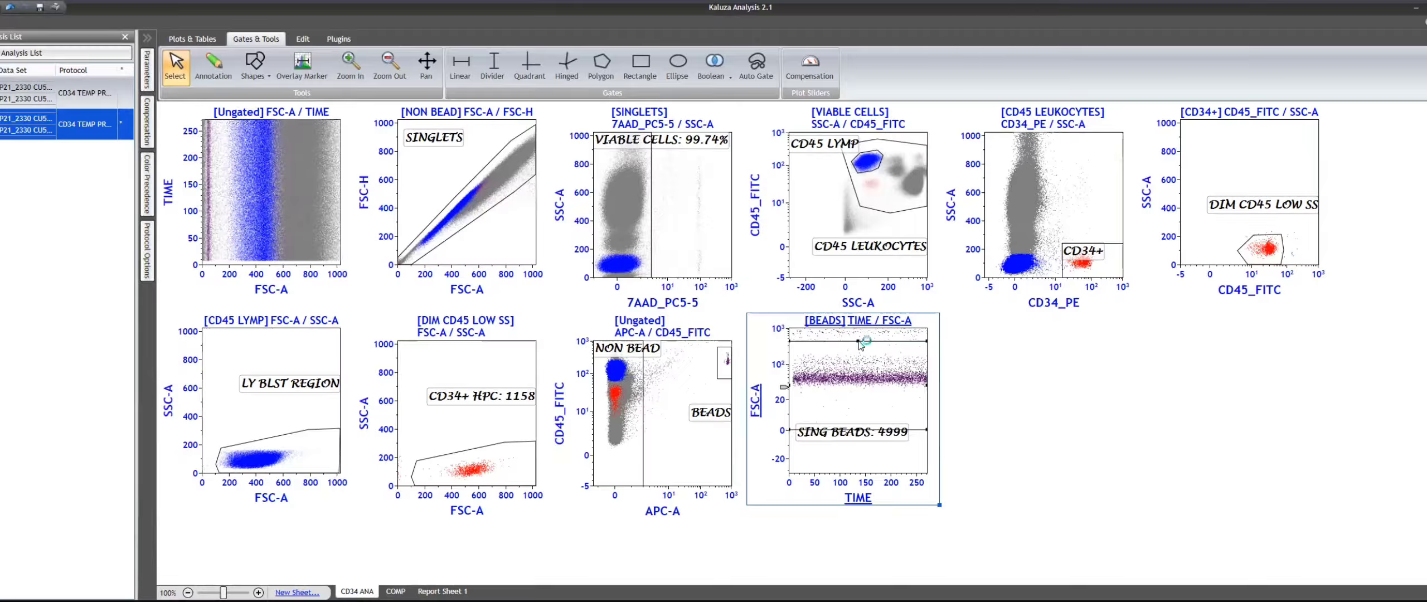
left_click(1043, 400)
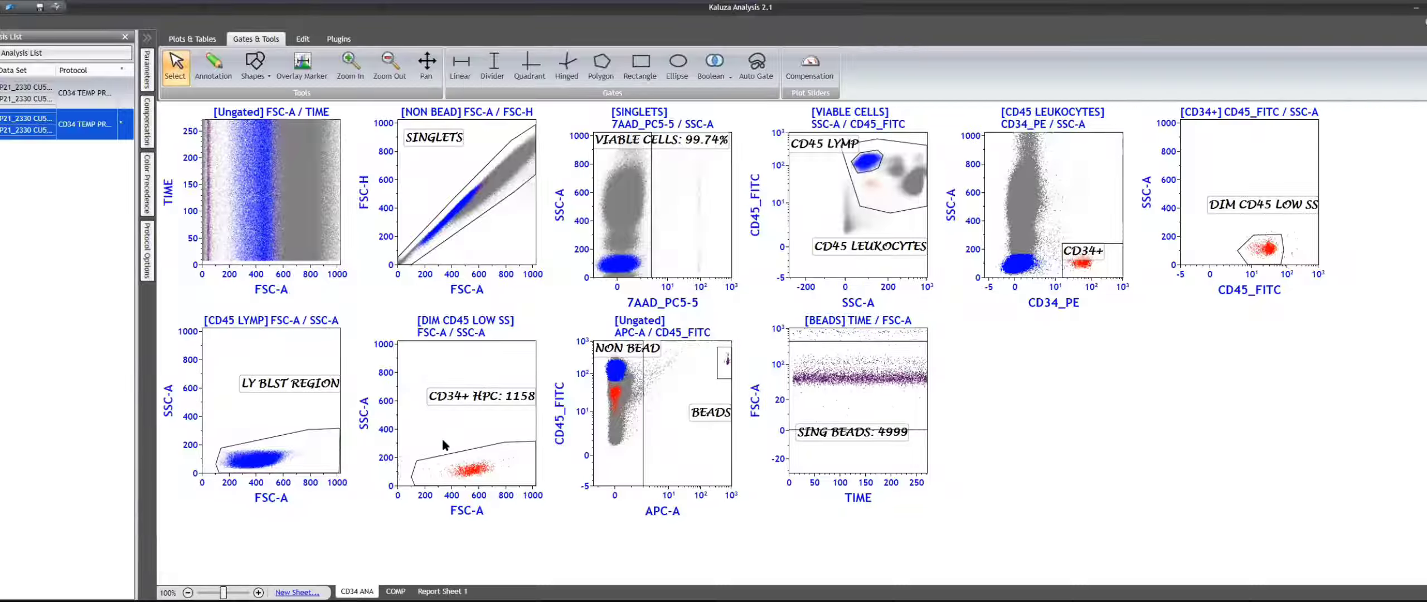
left_click(505, 241)
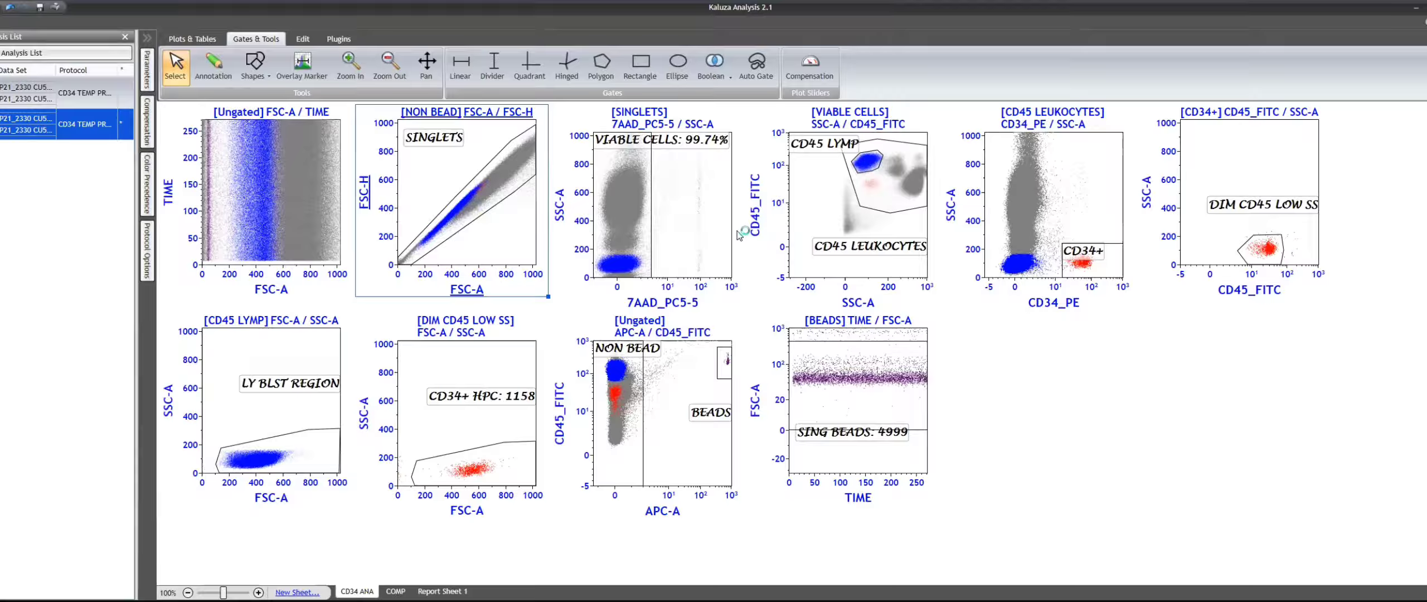
left_click_drag(740, 247, 844, 200)
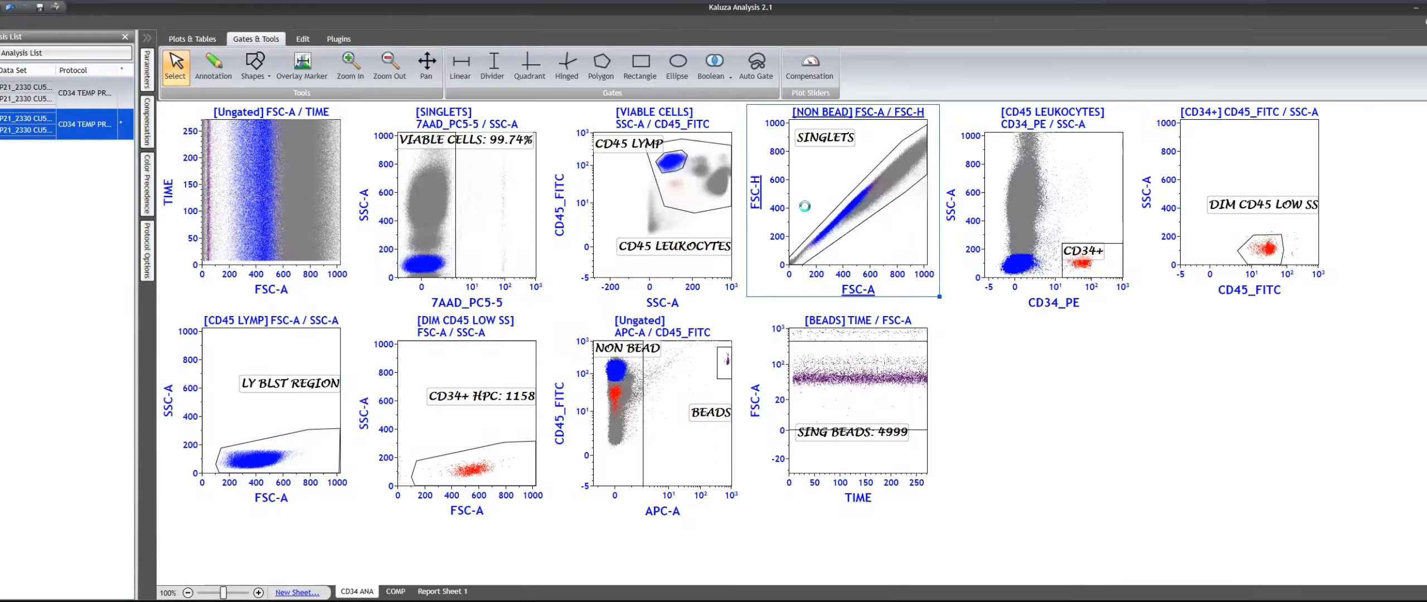
key("ctrl+z")
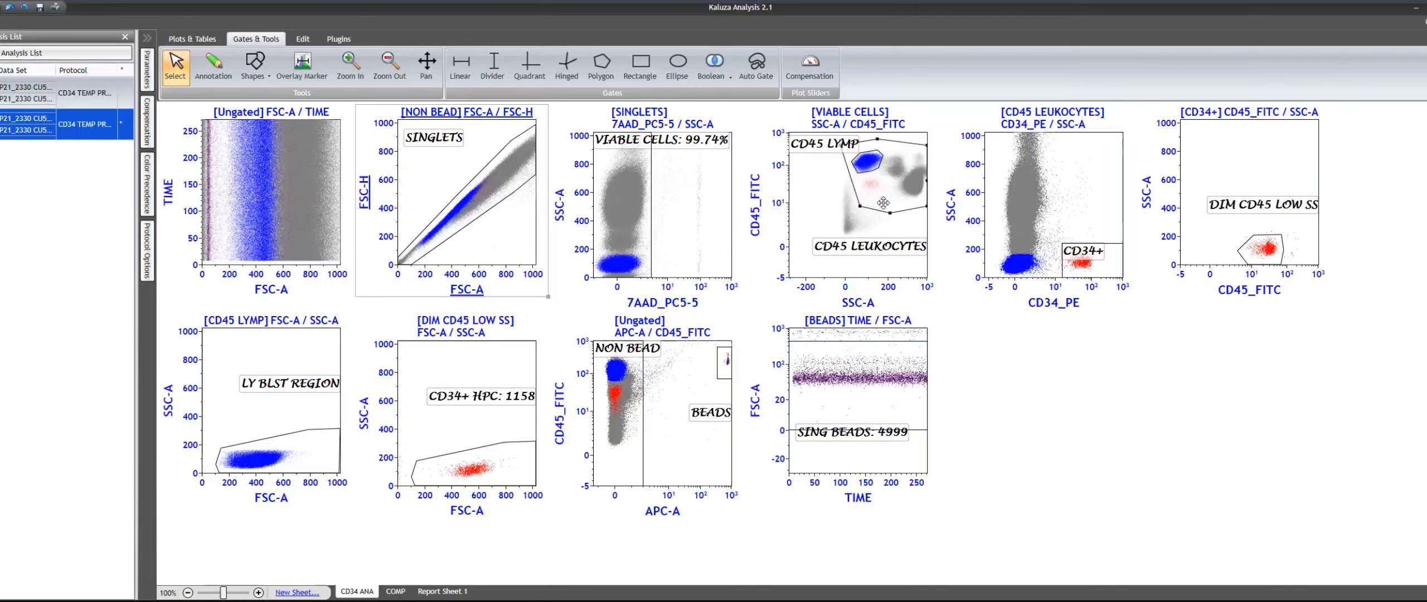
- Review the gating sequence from the CD34+ and DIM CD45 LOW SS gates through CD34+ HPC to the SING BEADS and bead plots
left_click(1103, 257)
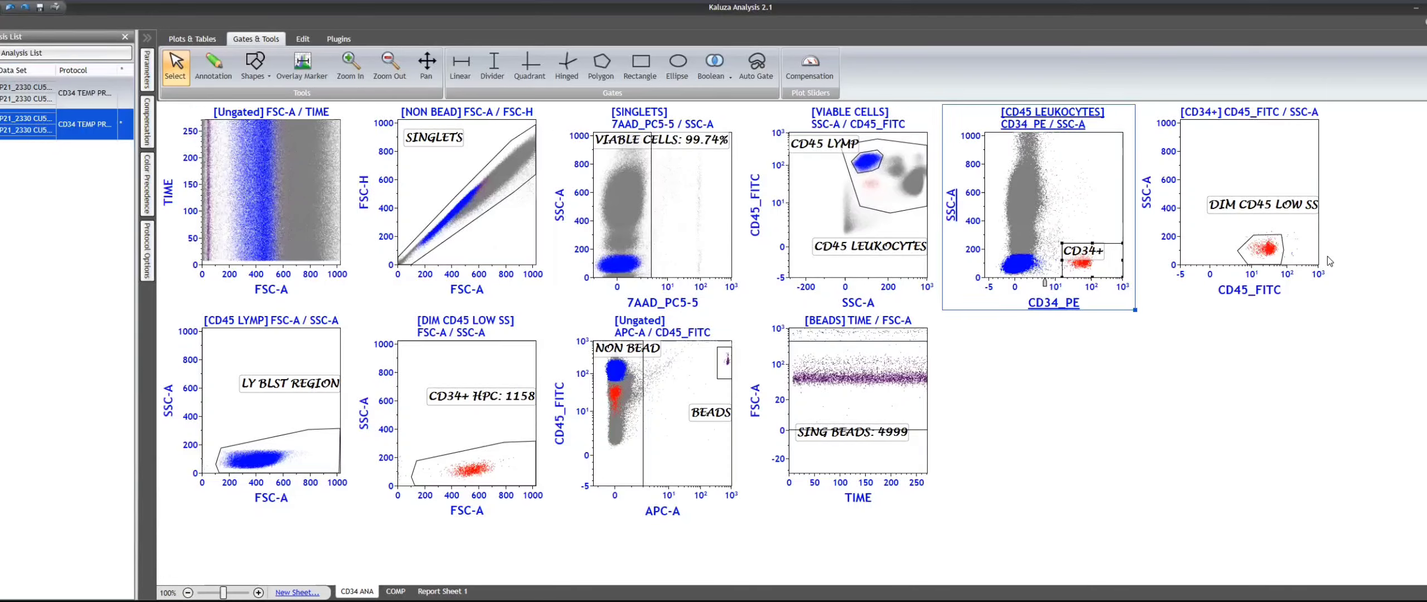
left_click(1276, 250)
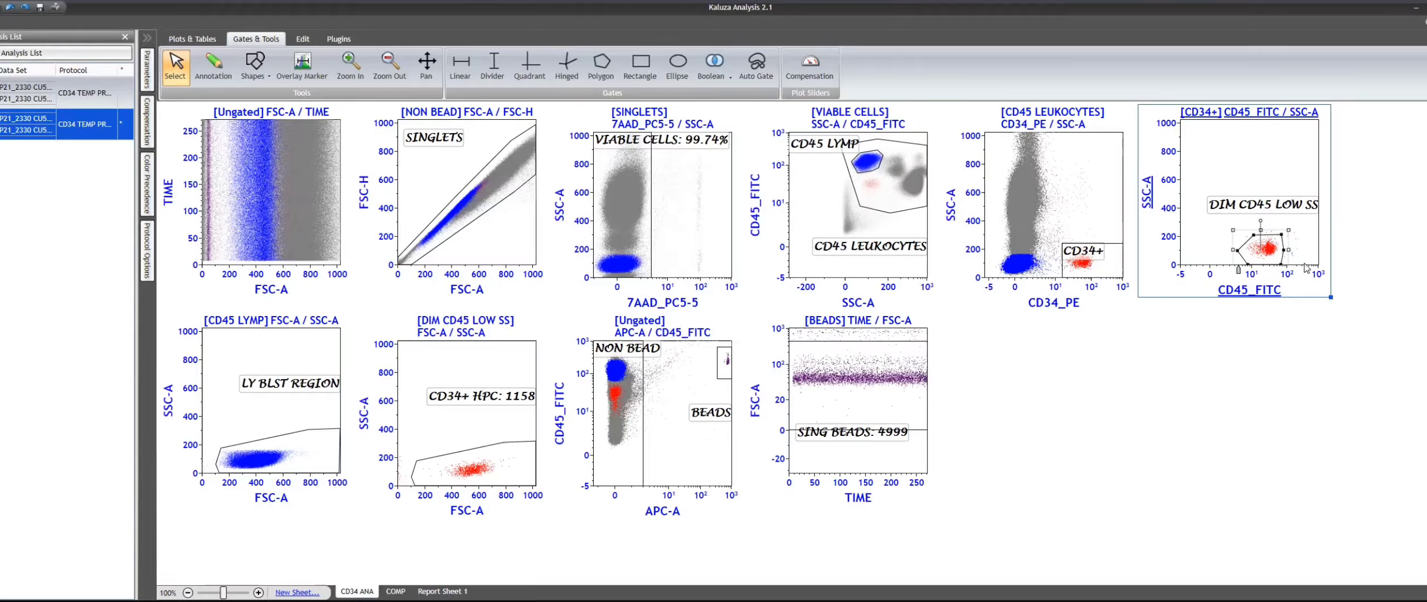
left_click(481, 454)
left_click(919, 337)
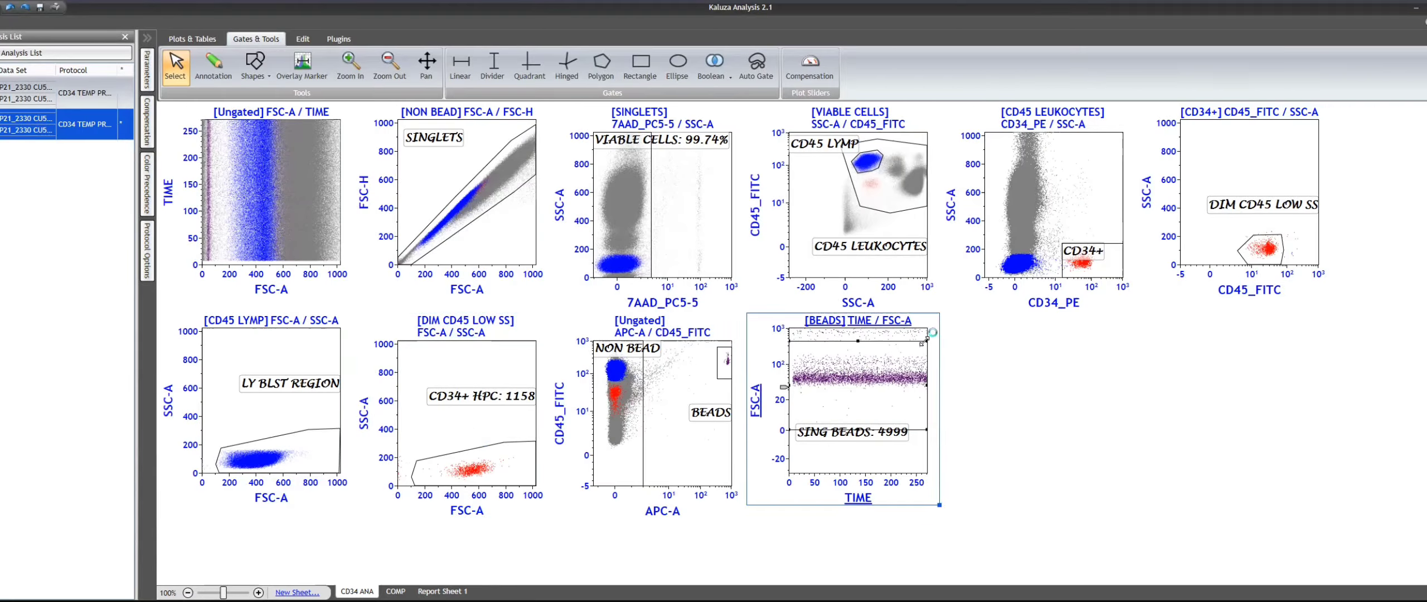
left_click(1180, 497)
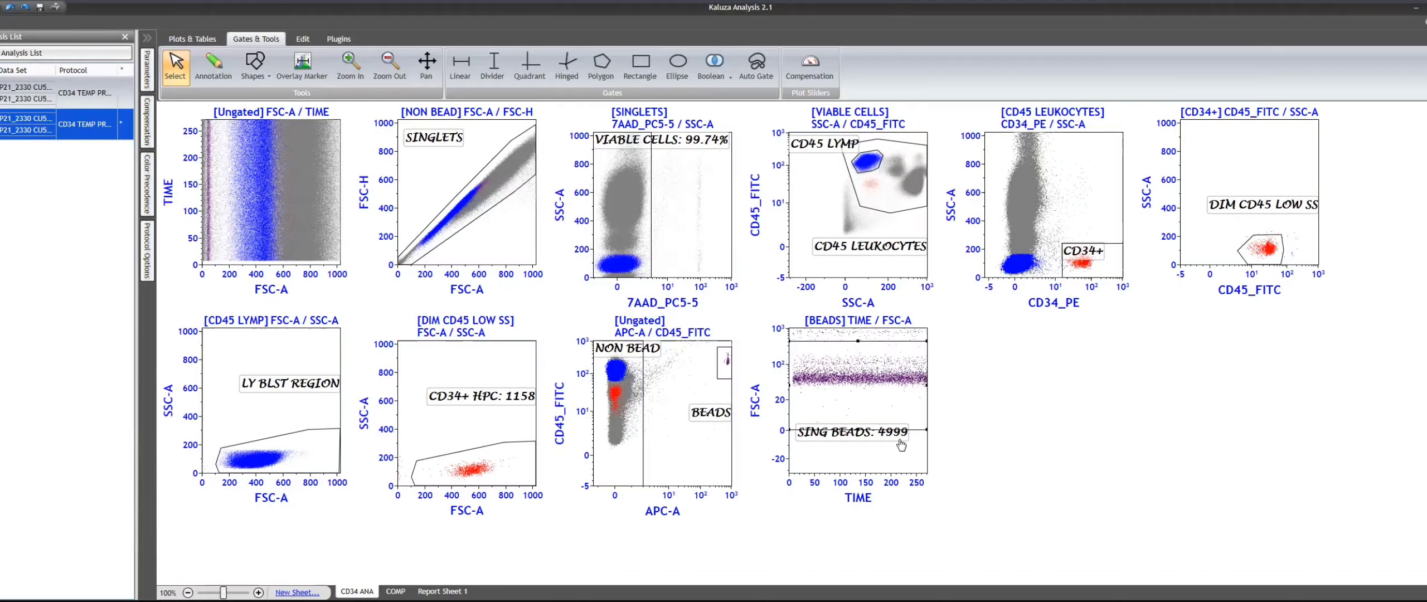
left_click(663, 367)
left_click(478, 424)
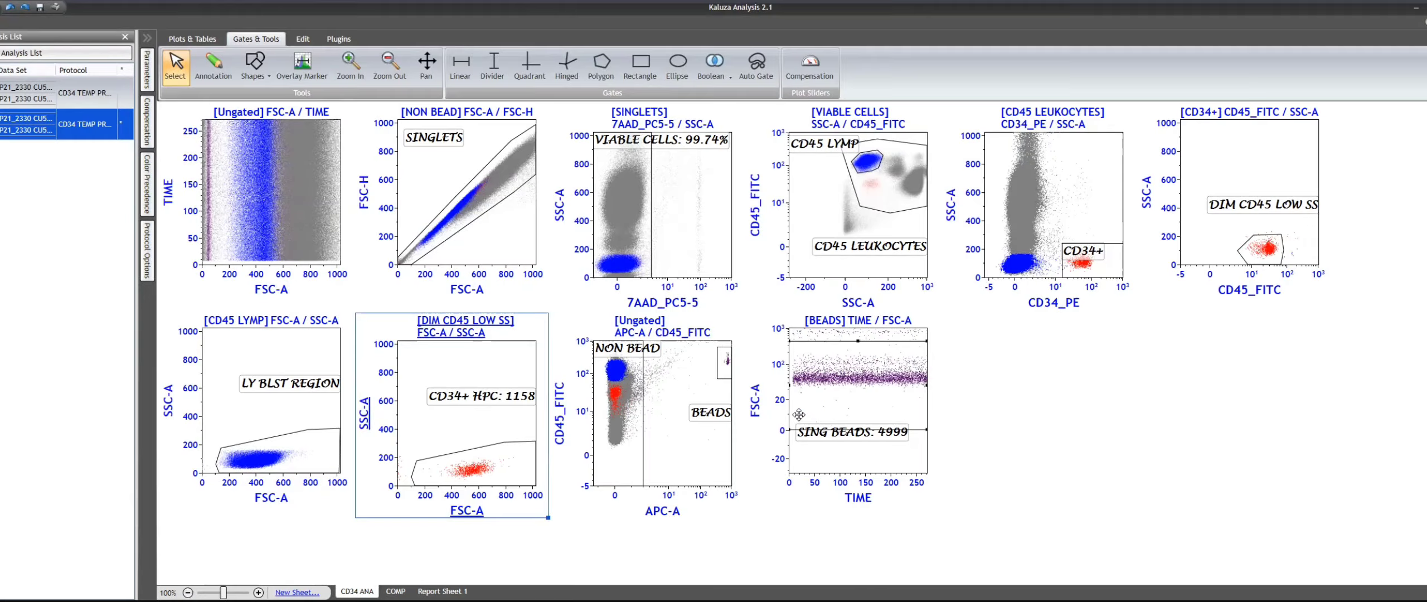
left_click(1174, 406)
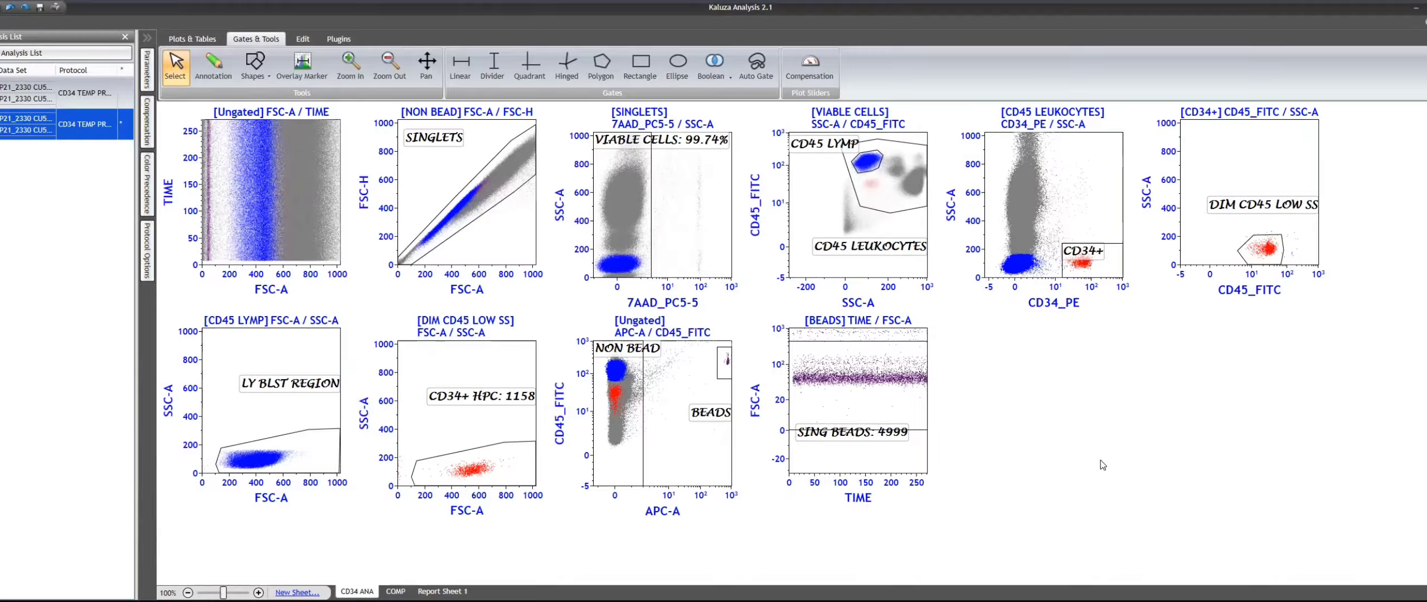
- Duplicate the ungated FSC-A / TIME plot into the empty space beside the BEADS TIME / FSC-A plot
left_click(293, 159)
left_click(1098, 414)
key("ctrl+v")
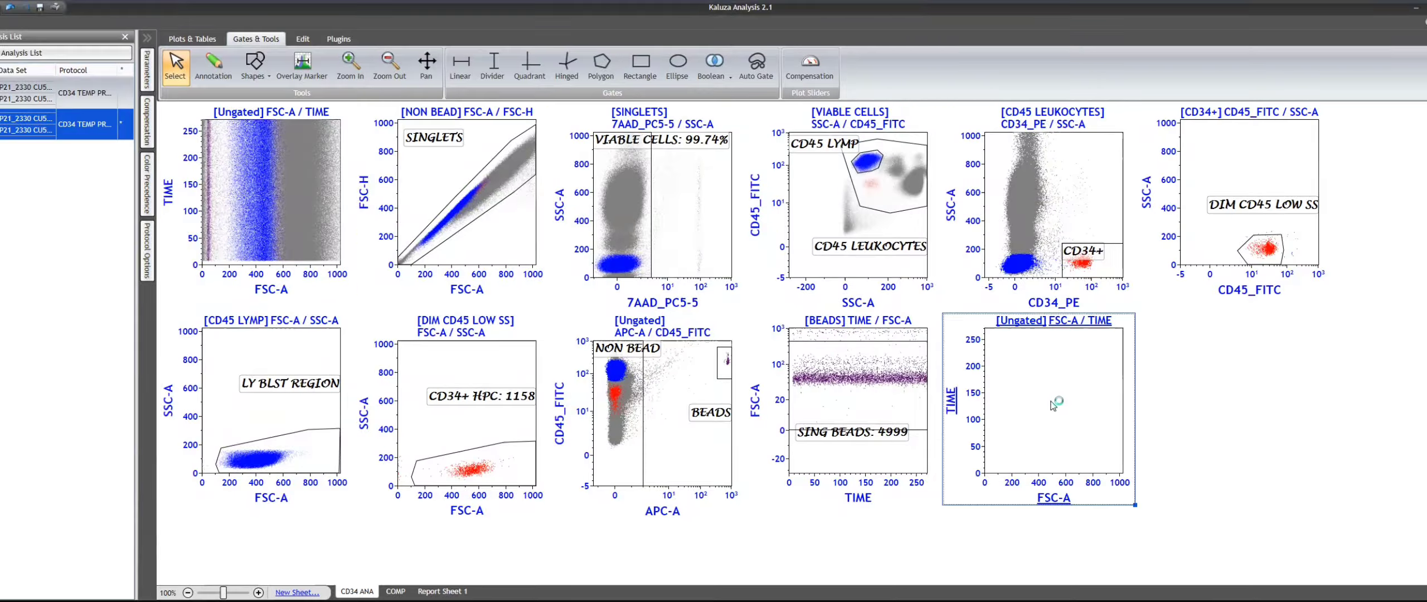
- Set the duplicated plot's X axis to CD45_FITC Logicle and its Y axis to CD34_PE Logicle
left_click(1049, 502)
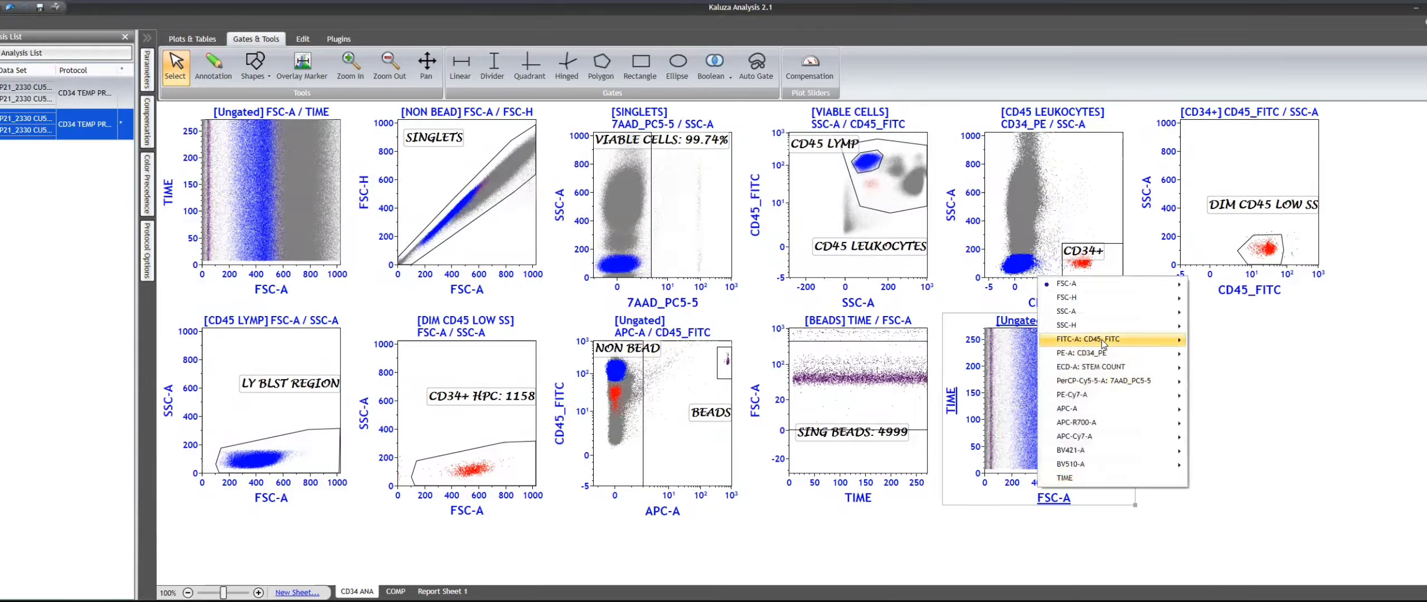
mouse_move(1171, 365)
left_click(1249, 370)
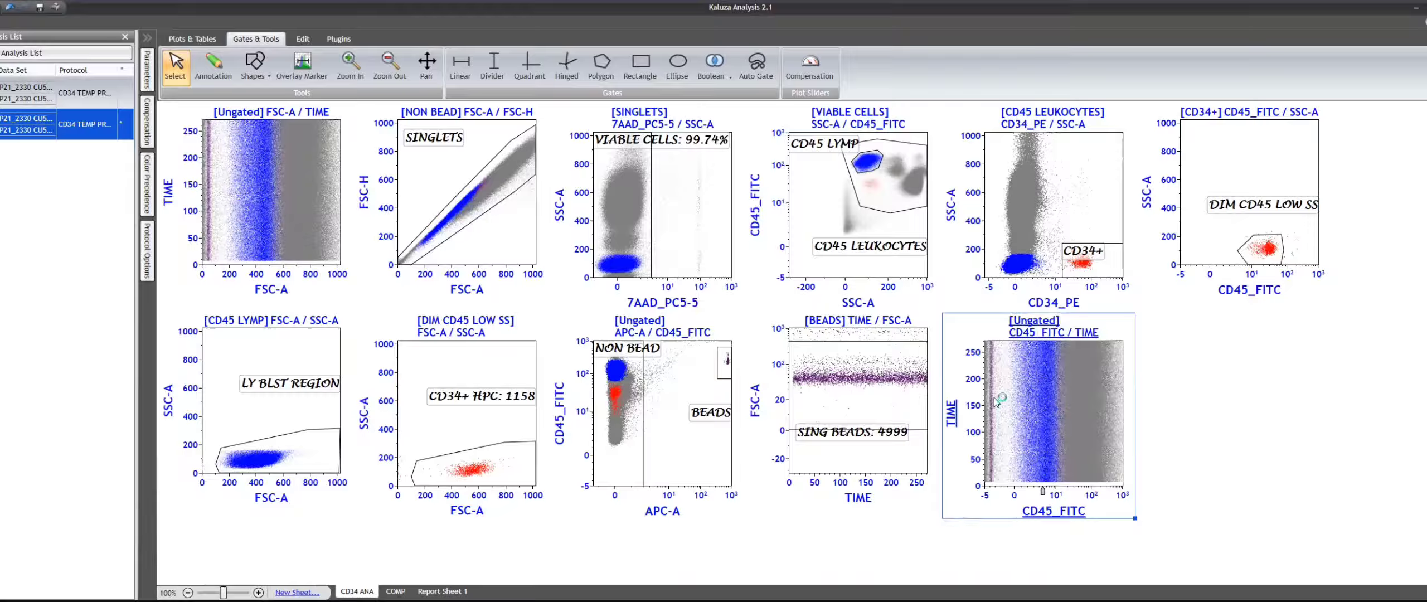
left_click(952, 417)
mouse_move(853, 263)
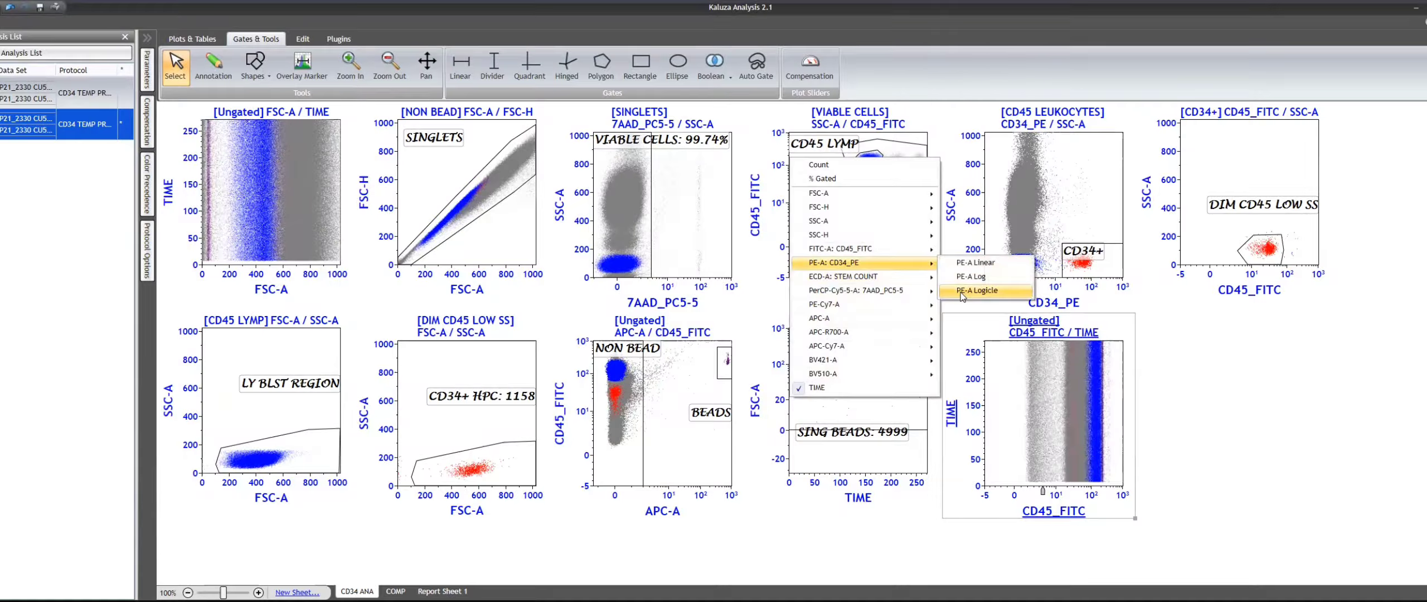
left_click(976, 264)
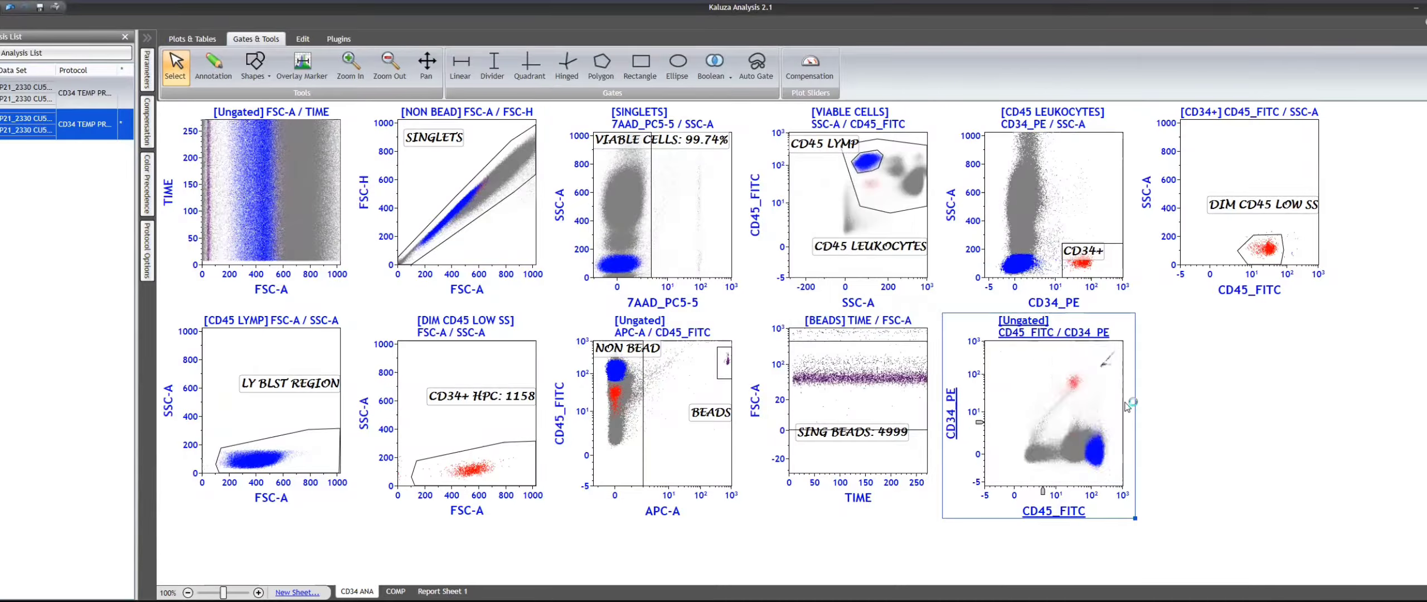